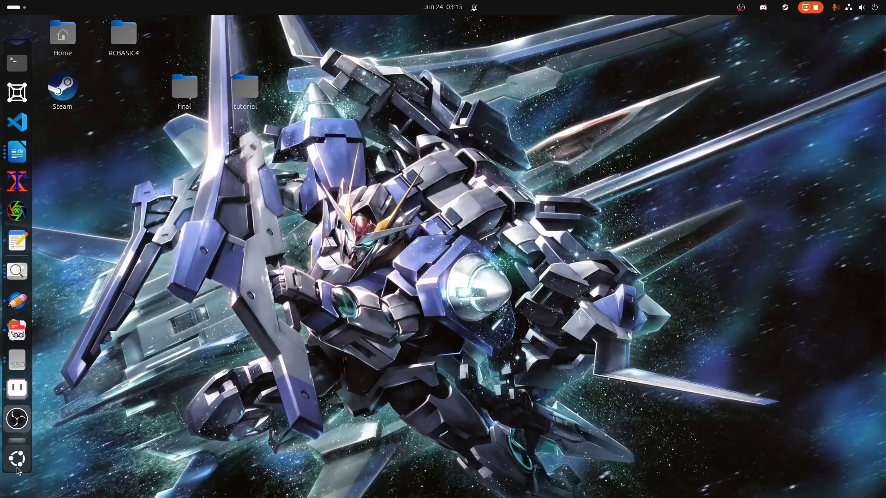
pyautogui.click(17, 459)
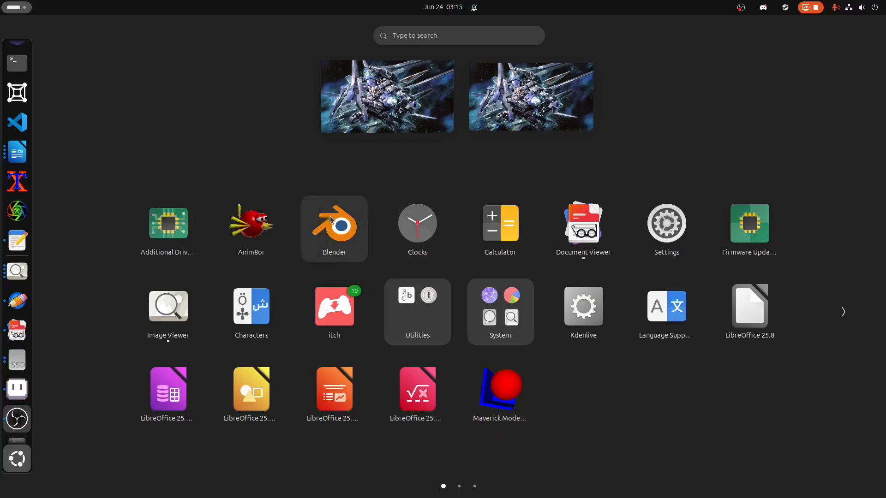
pyautogui.click(15, 459)
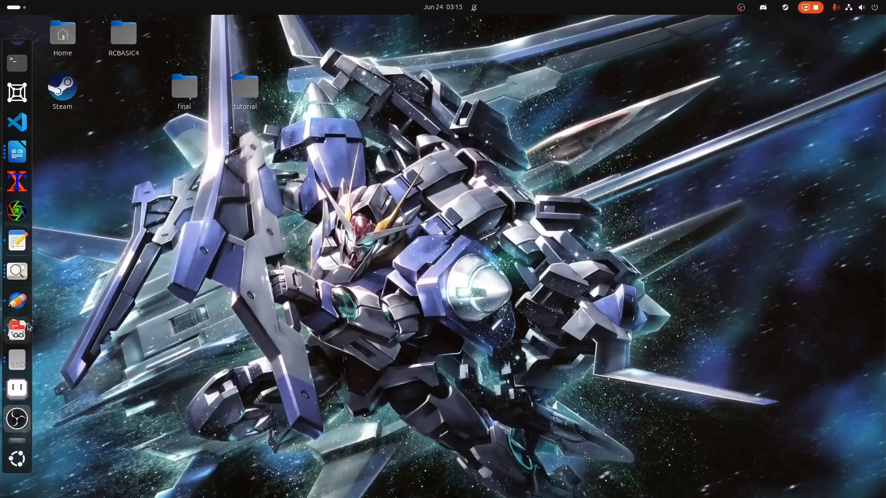
pyautogui.scroll(-1, 12, 302)
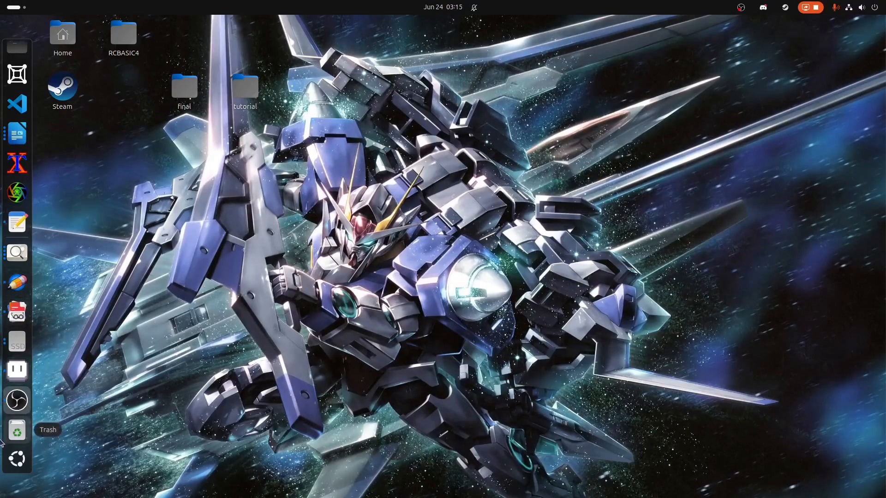
# Step: Launch Anim8or from the installed applications and maximize its window
pyautogui.click(15, 462)
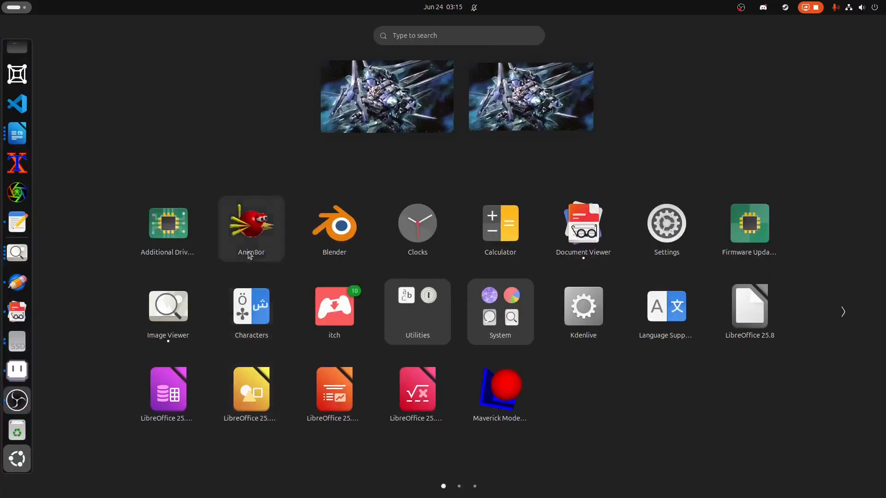
pyautogui.click(251, 225)
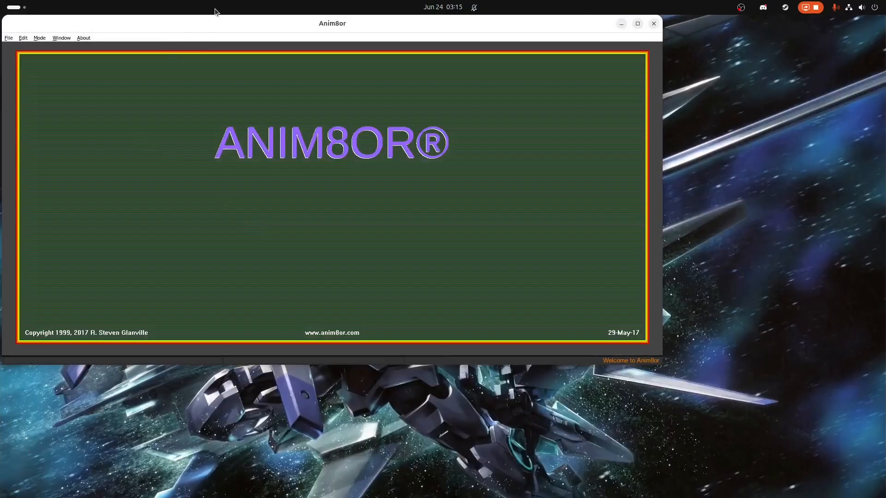
pyautogui.doubleClick(212, 23)
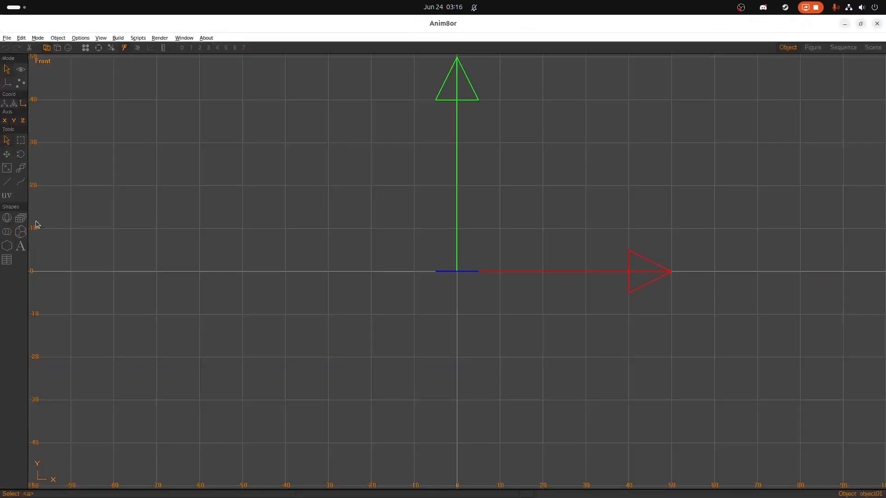
# Step: Draw a cube about 31 wide and 46 high centred on the origin, and set its Z size to 15
pyautogui.click(20, 218)
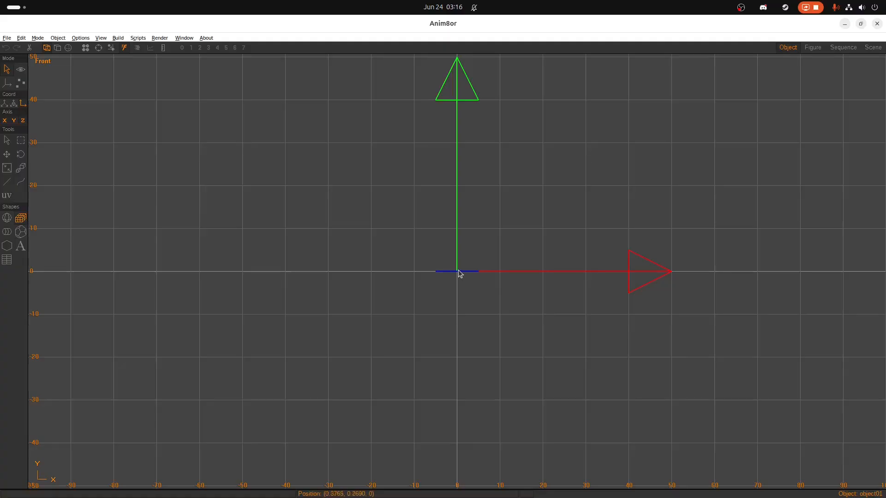
pyautogui.moveTo(459, 272); pyautogui.dragTo(525, 368)
pyautogui.click(87, 39)
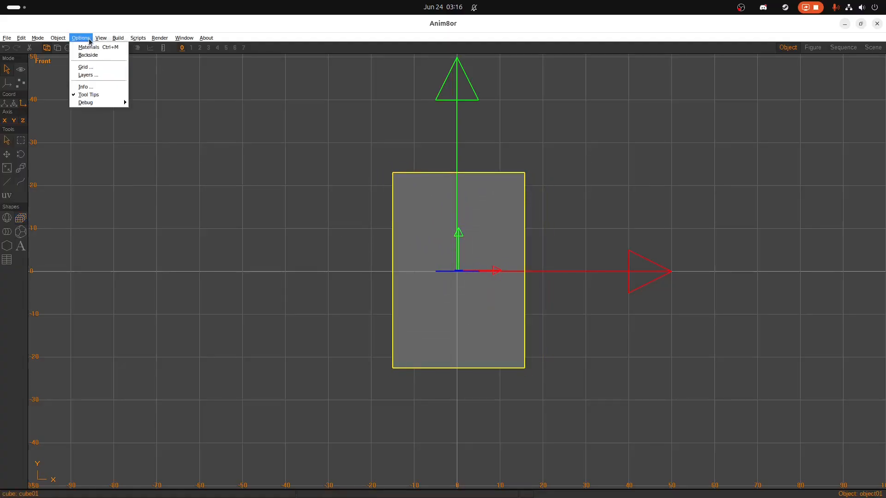
pyautogui.click(119, 138)
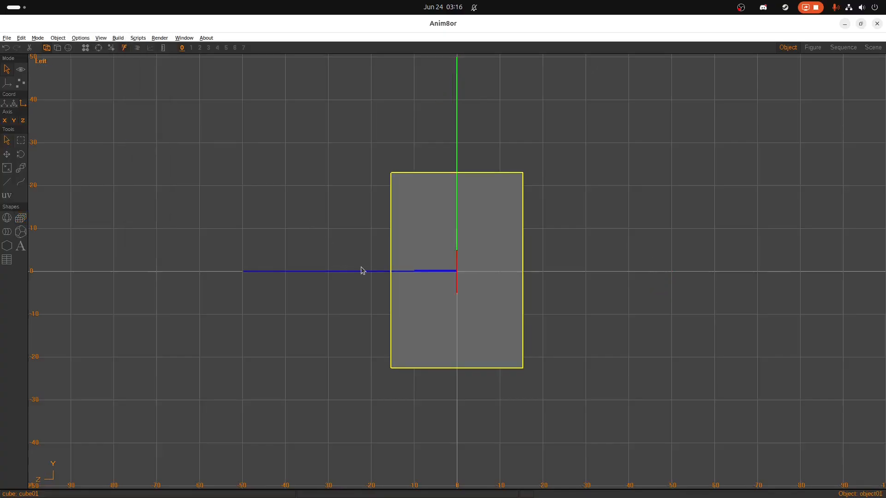
pyautogui.doubleClick(421, 257)
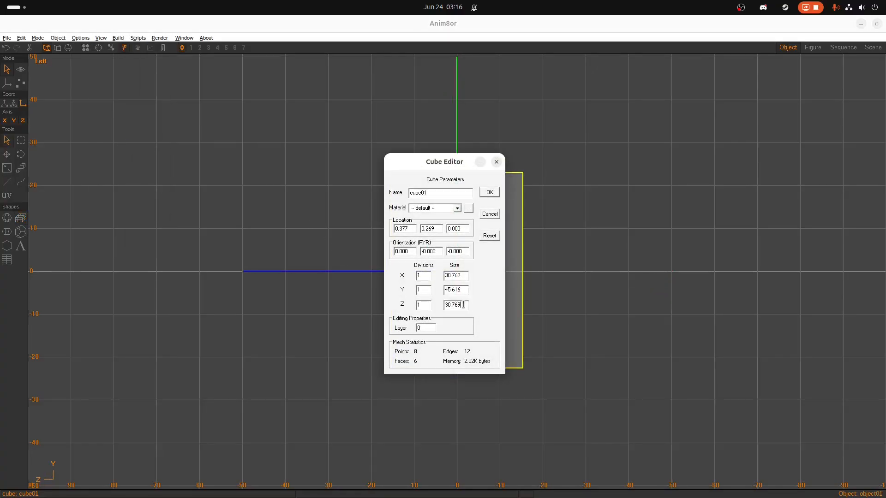
pyautogui.doubleClick(463, 305)
pyautogui.write('15')
pyautogui.press('Return')
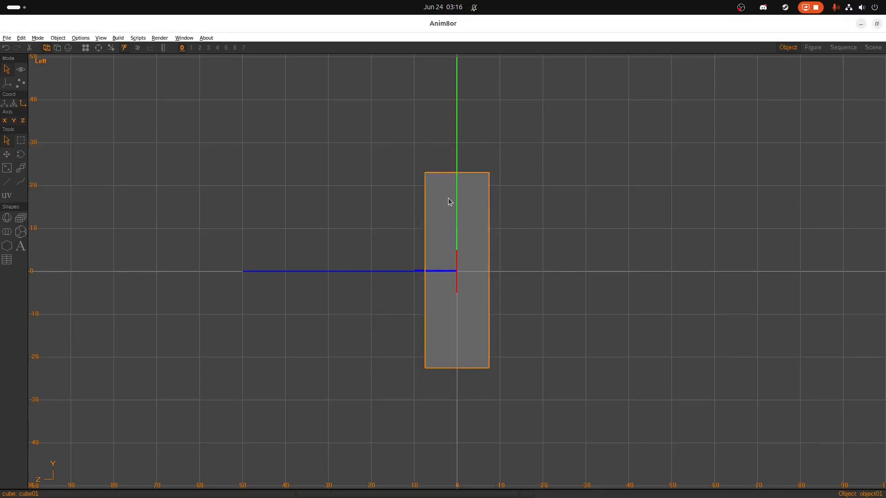
# Step: Split the cube into two divisions along X
pyautogui.doubleClick(449, 200)
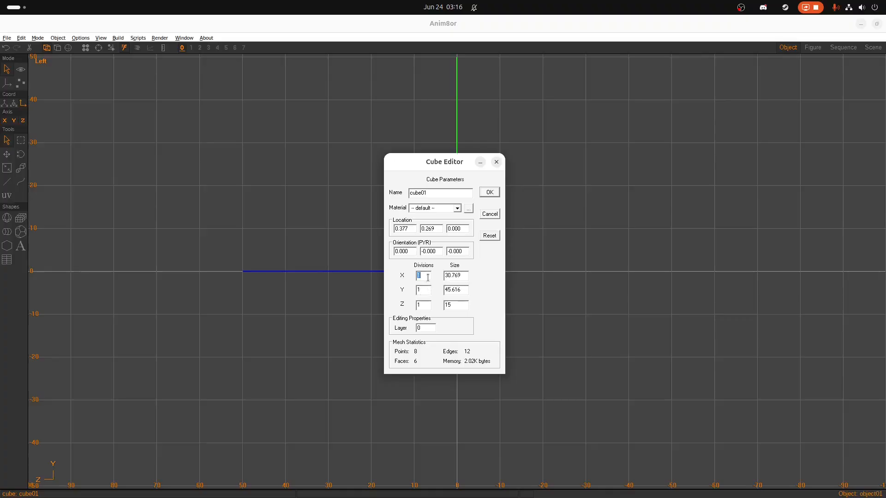
pyautogui.click(423, 307)
pyautogui.click(490, 192)
# Step: Set the cube's X divisions to 3
pyautogui.click(106, 39)
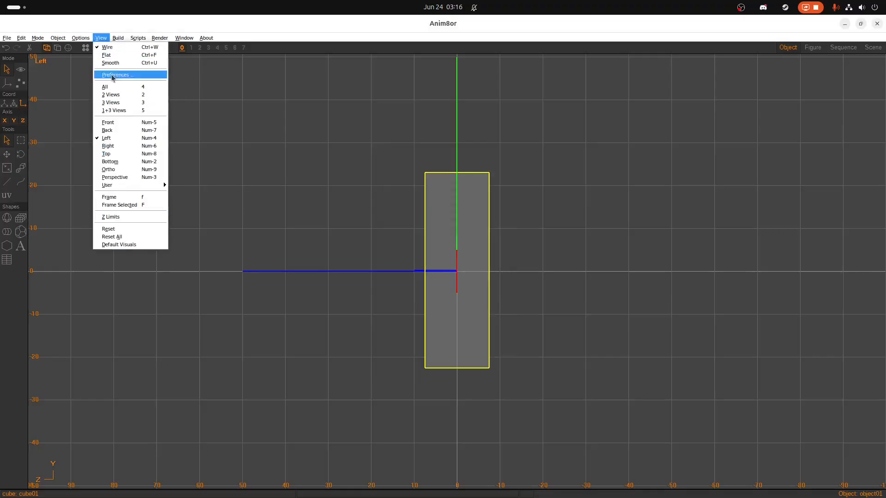
pyautogui.click(108, 130)
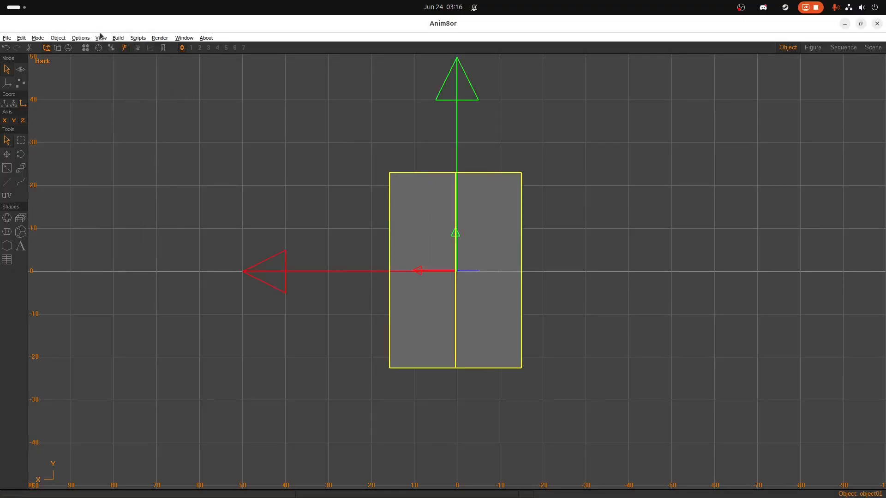
pyautogui.click(100, 38)
pyautogui.click(117, 123)
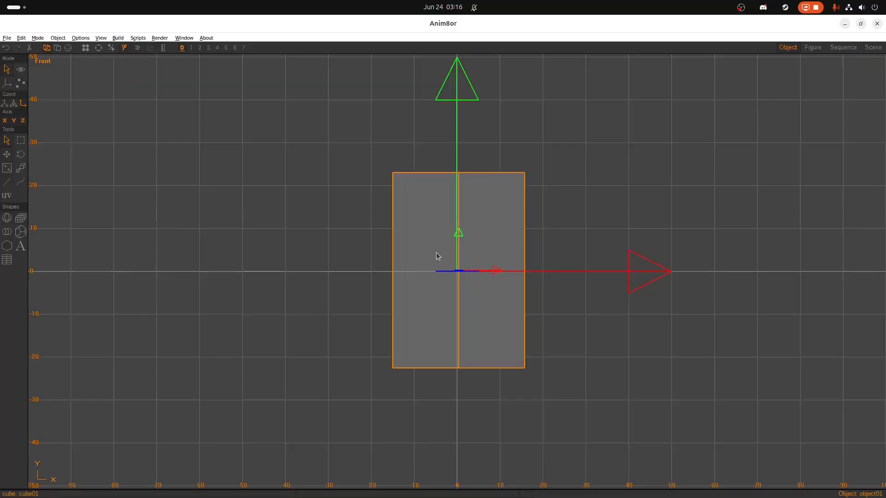
pyautogui.doubleClick(438, 242)
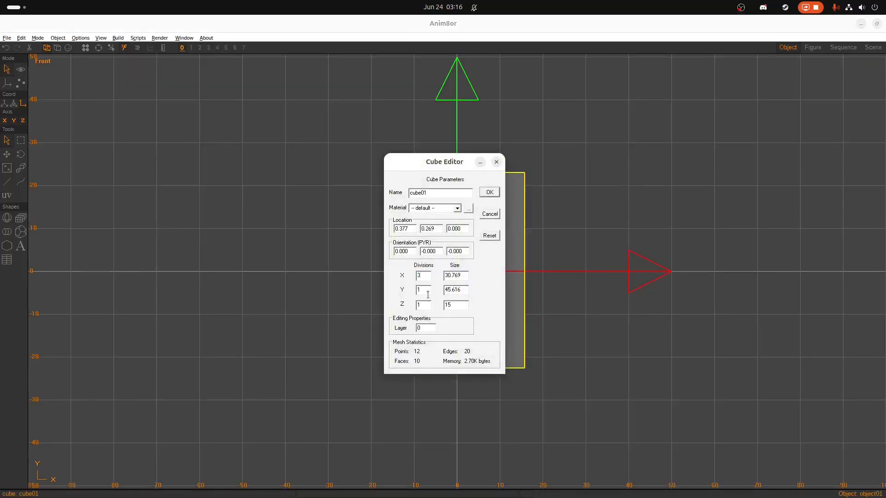
pyautogui.click(489, 193)
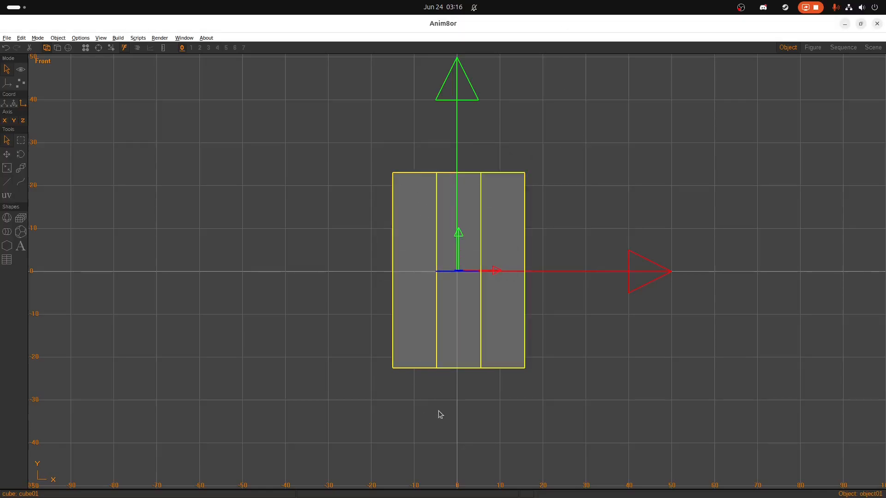
# Step: Convert the cube to a mesh and enter point editing
pyautogui.scroll(-3, 457, 217)
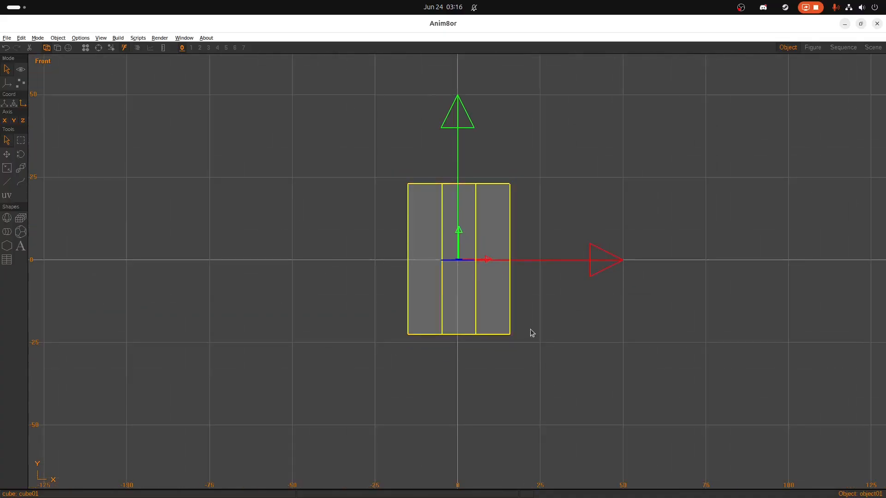
pyautogui.click(119, 38)
pyautogui.click(119, 69)
pyautogui.click(20, 83)
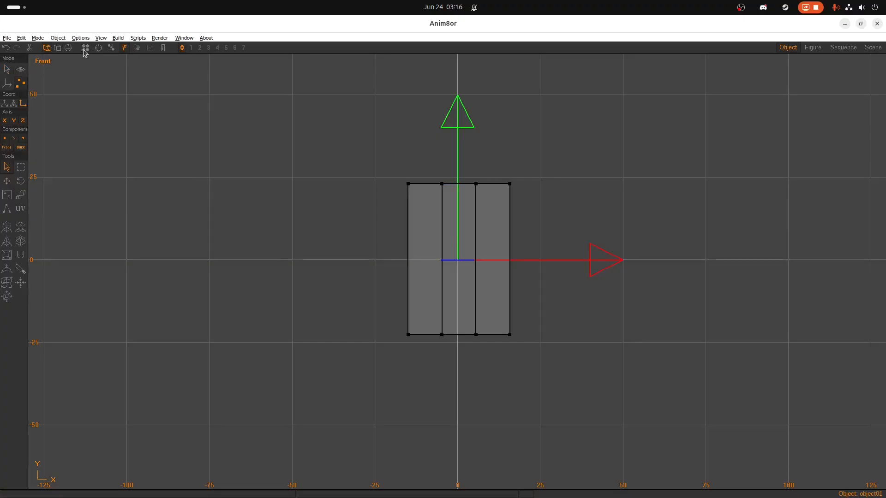
# Step: Extrude the middle top face upward twice, forming a short neck and a head section about 18.7 long
pyautogui.click(98, 48)
pyautogui.moveTo(492, 198); pyautogui.dragTo(413, 199)
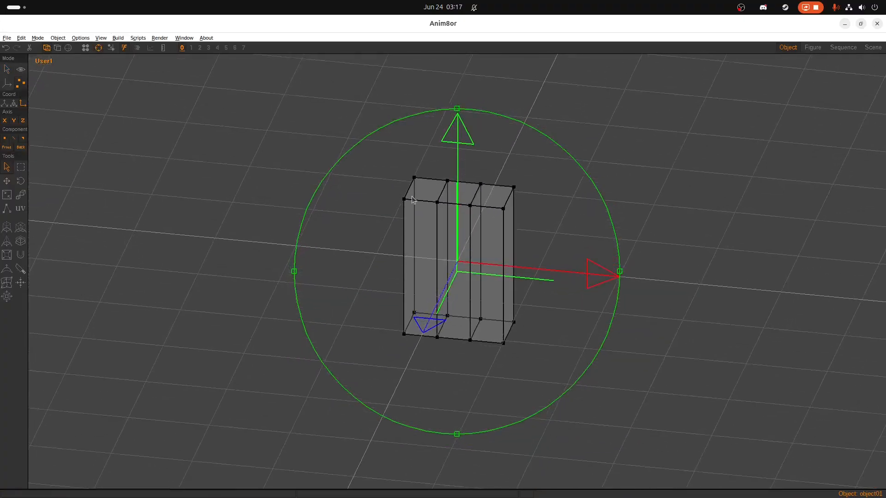
pyautogui.click(102, 49)
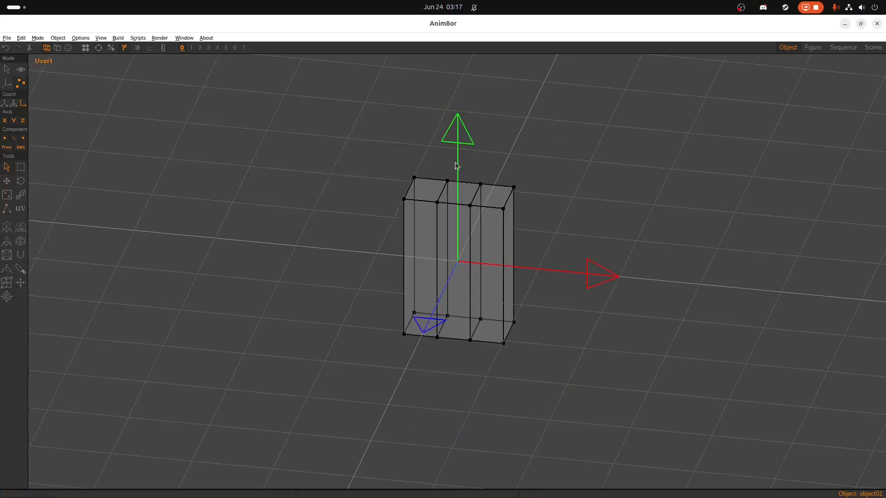
pyautogui.click(456, 193)
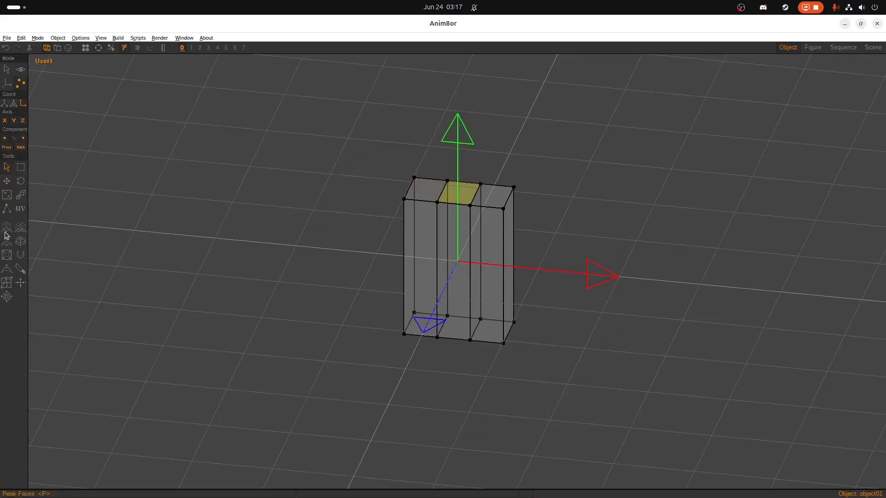
pyautogui.click(7, 228)
pyautogui.moveTo(614, 216); pyautogui.dragTo(624, 163)
# Step: Extrude the head's front face forward by about 7.4
pyautogui.click(6, 167)
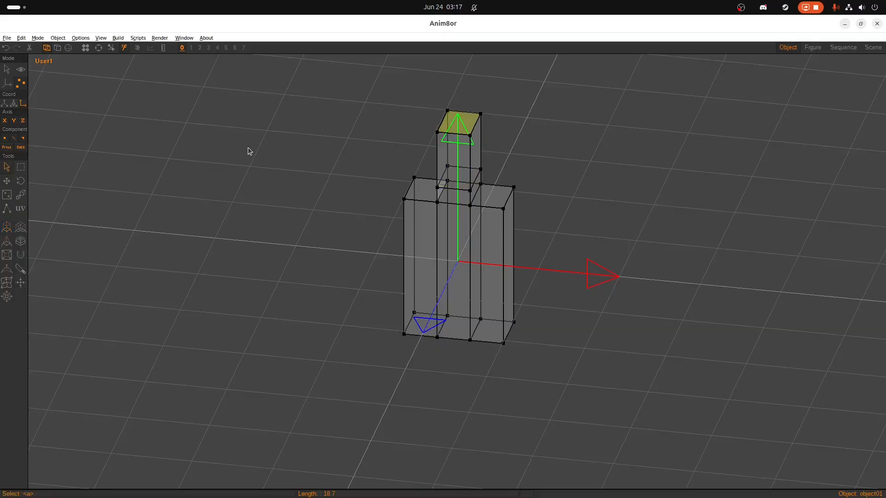
pyautogui.click(456, 159)
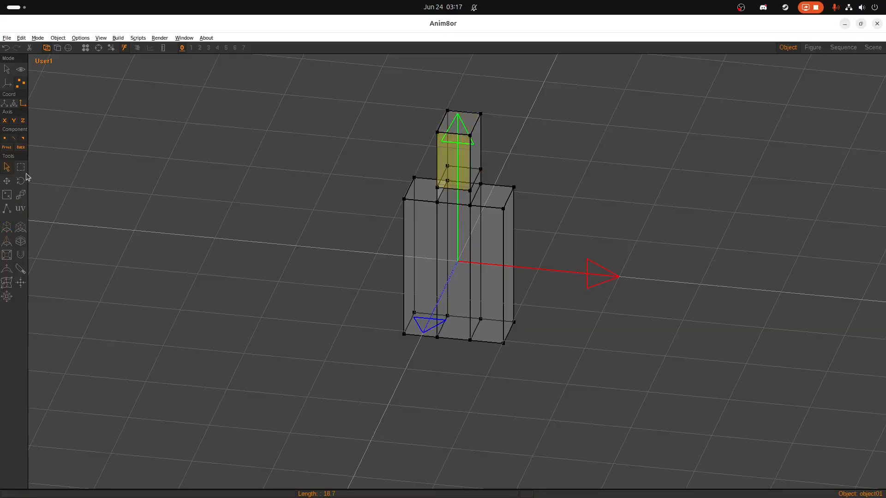
pyautogui.click(6, 227)
pyautogui.moveTo(558, 160); pyautogui.dragTo(577, 157)
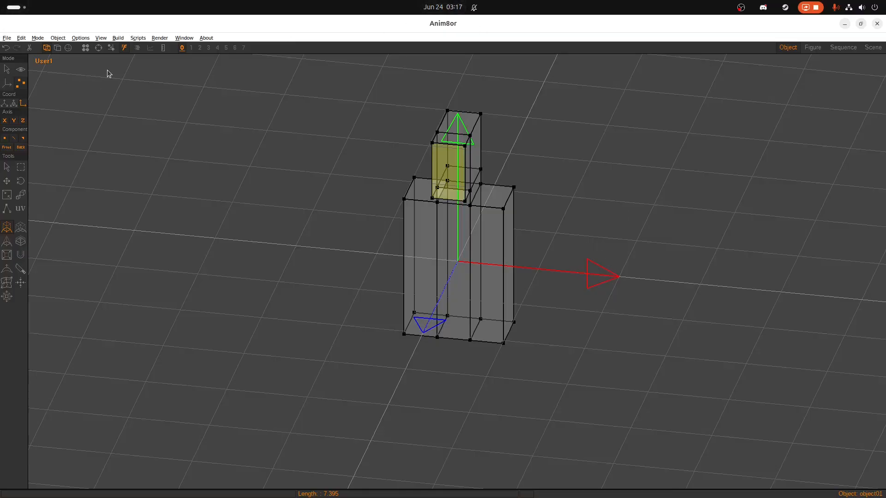
# Step: In the front view, cut a horizontal edge loop across the full width of the torso below the shoulders
pyautogui.click(102, 39)
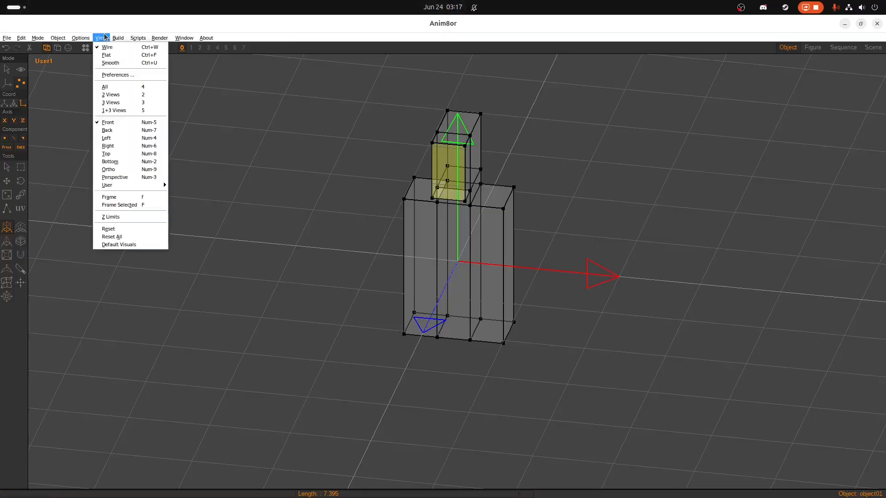
pyautogui.click(133, 128)
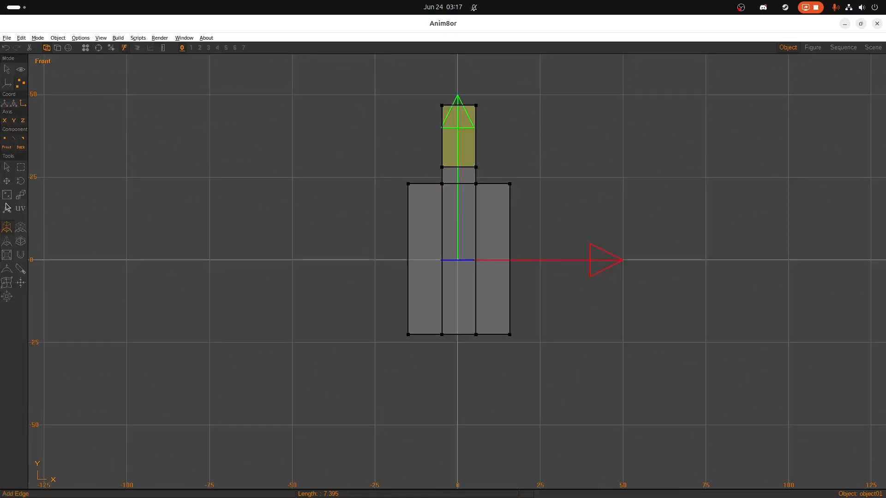
pyautogui.click(20, 268)
pyautogui.moveTo(391, 217)
pyautogui.mouseDown()
pyautogui.moveTo(639, 226)
pyautogui.moveTo(598, 250)
pyautogui.mouseUp()
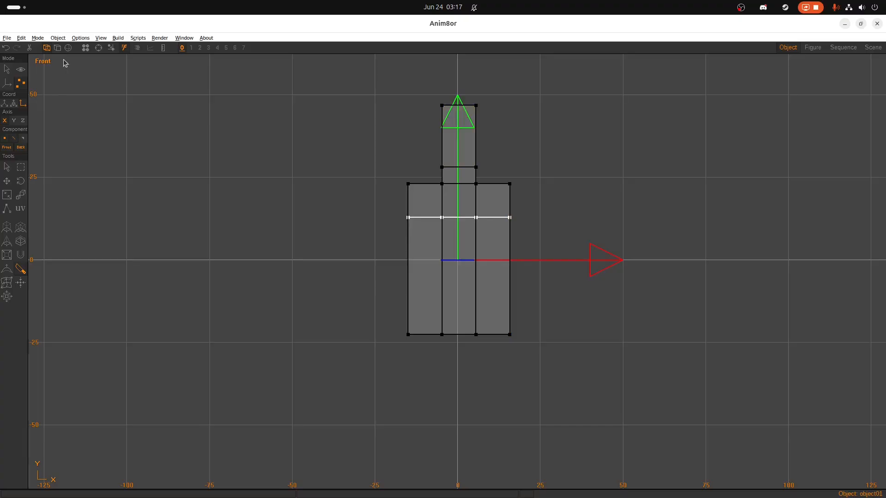
# Step: Convert the whole body mesh to a mirrored object along the X axis
pyautogui.click(6, 70)
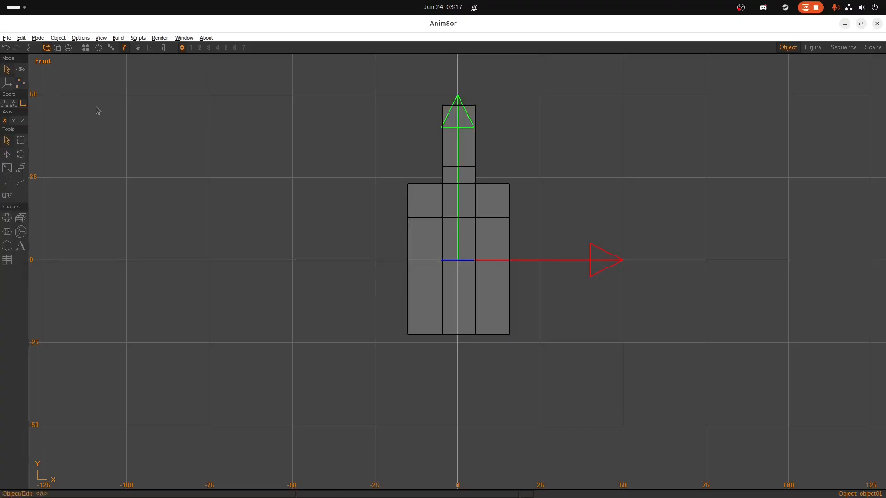
pyautogui.click(432, 250)
pyautogui.click(74, 40)
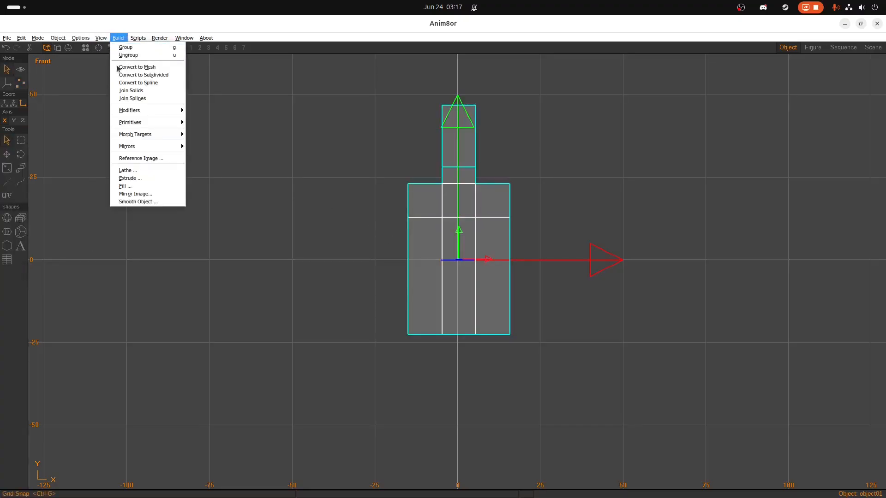
pyautogui.moveTo(148, 147)
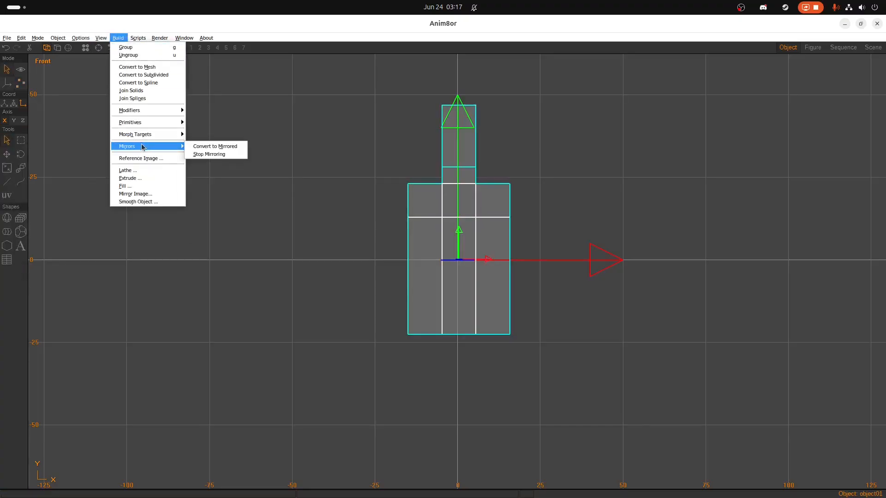
pyautogui.click(225, 147)
# Step: Extrude the torso's upper side face outward three times to form the mirrored arms, with an outermost section about 39.2 long
pyautogui.click(20, 83)
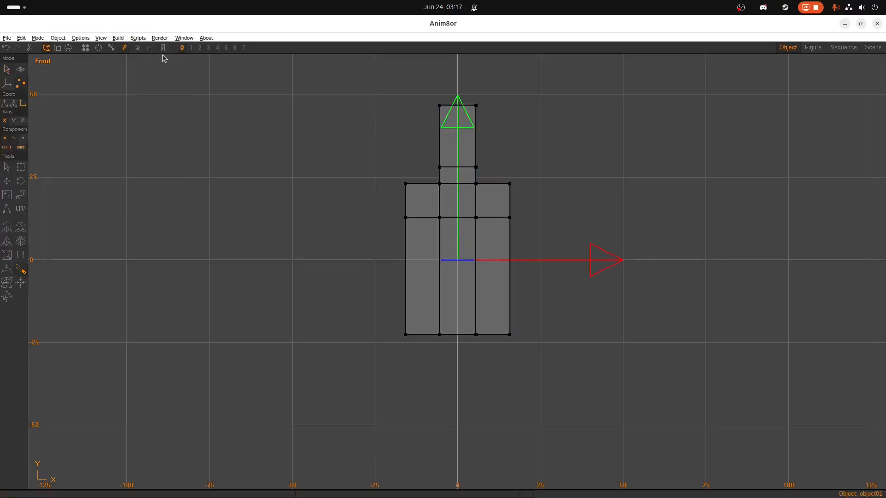
pyautogui.click(98, 47)
pyautogui.moveTo(372, 190); pyautogui.dragTo(316, 206)
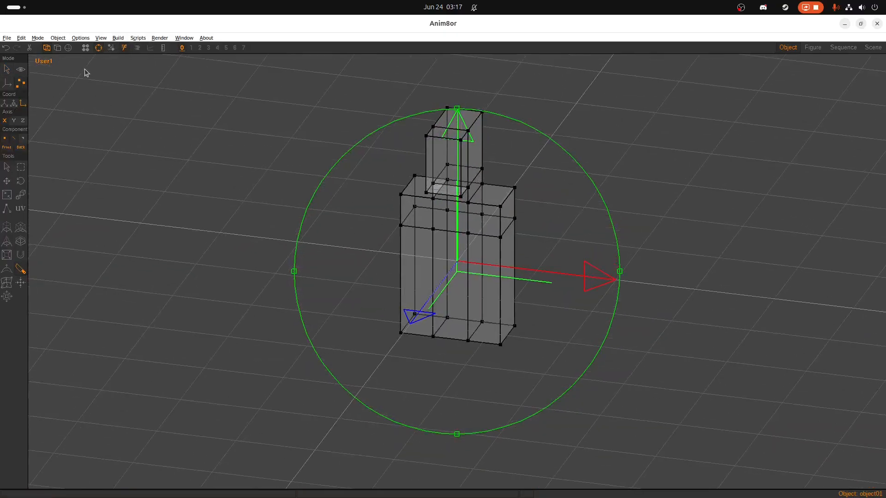
pyautogui.click(102, 47)
pyautogui.click(6, 166)
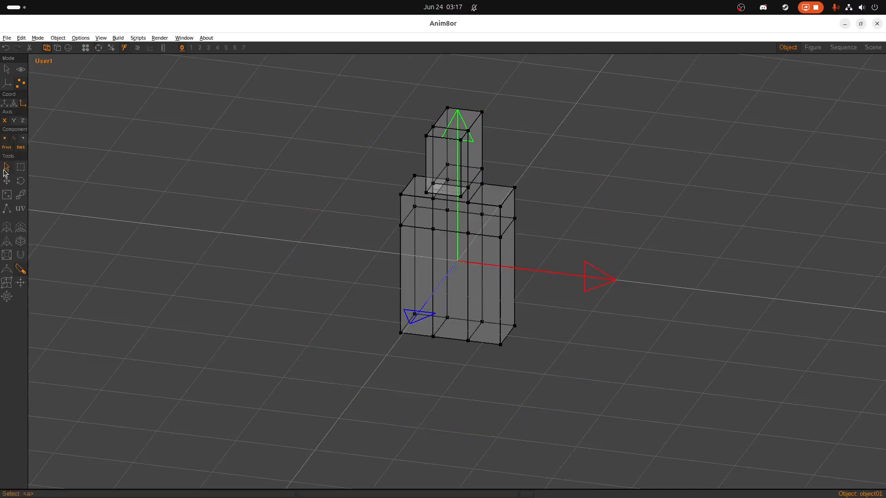
pyautogui.click(512, 215)
pyautogui.scroll(1, 510, 215)
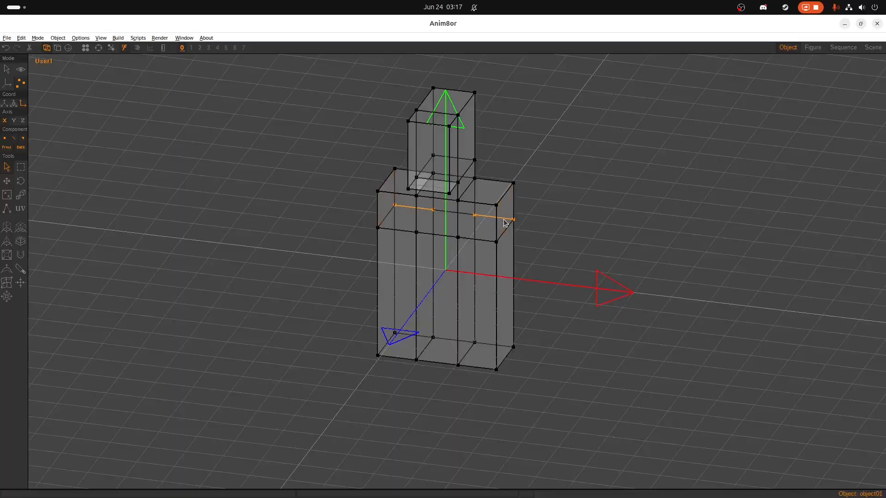
pyautogui.click(505, 209)
pyautogui.moveTo(1, 187)
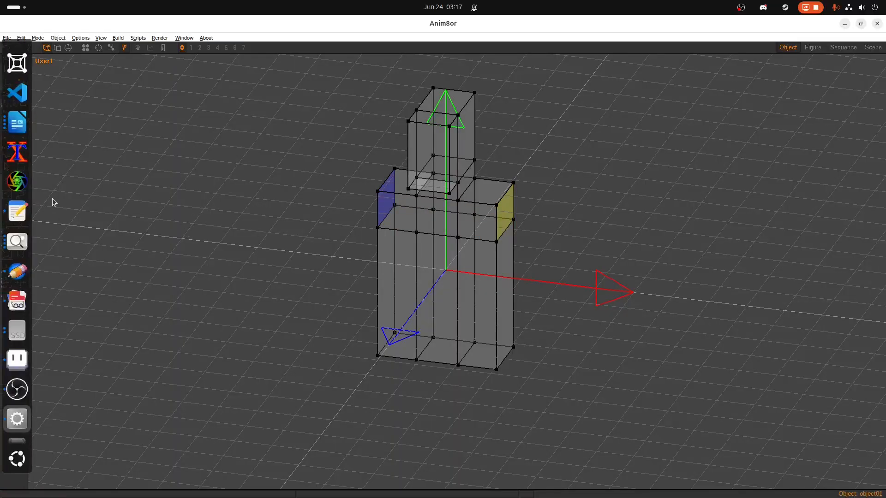
pyautogui.click(6, 227)
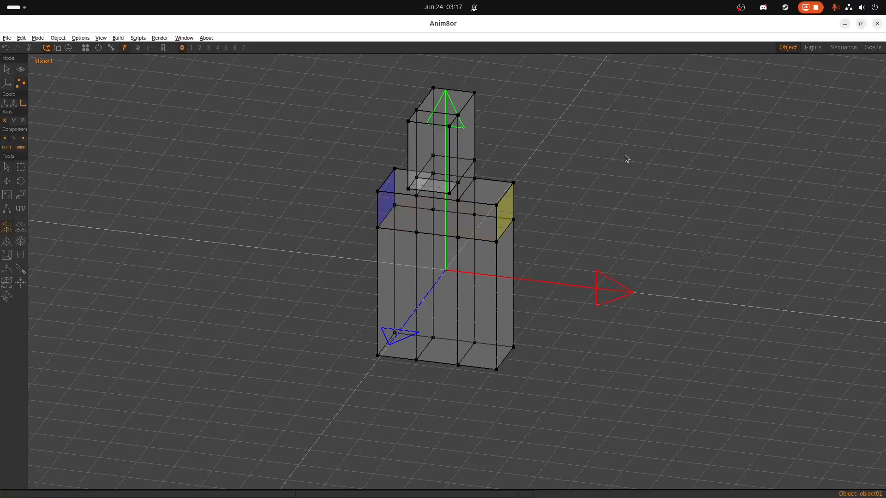
pyautogui.moveTo(625, 155); pyautogui.dragTo(803, 133)
# Step: Extrude the outer bottom face of the torso downward three times to form the mirrored legs, with final sections about 13.2 and 22.8 long
pyautogui.click(101, 38)
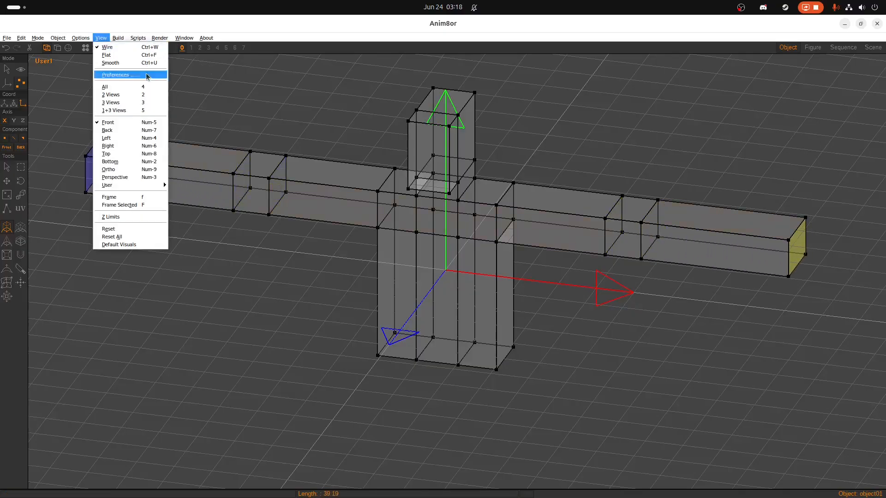
pyautogui.click(111, 123)
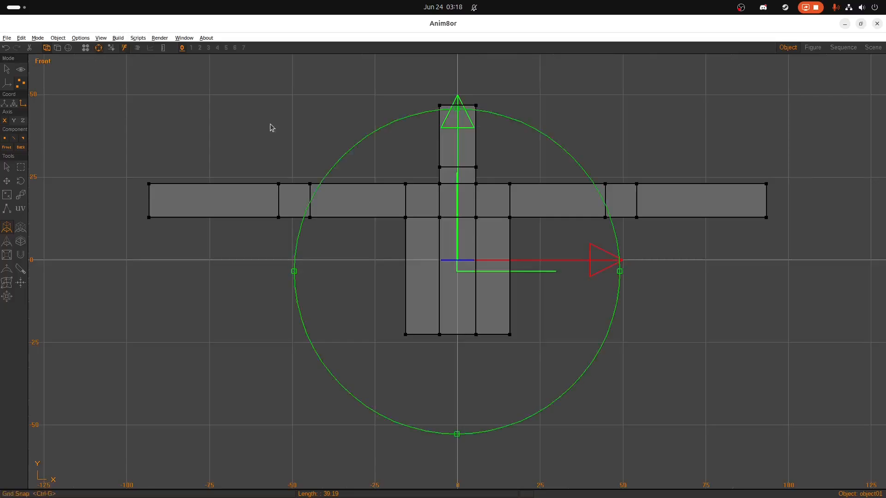
pyautogui.moveTo(477, 271); pyautogui.dragTo(391, 246)
pyautogui.click(101, 49)
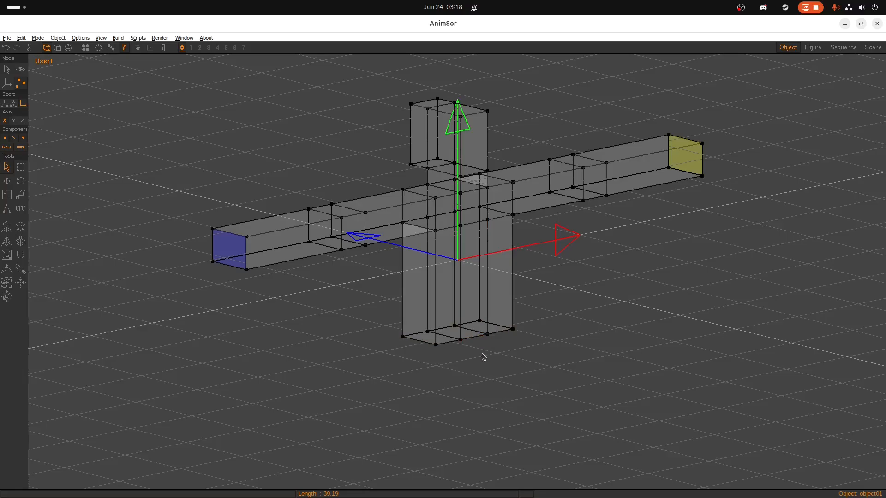
pyautogui.scroll(-3, 485, 324)
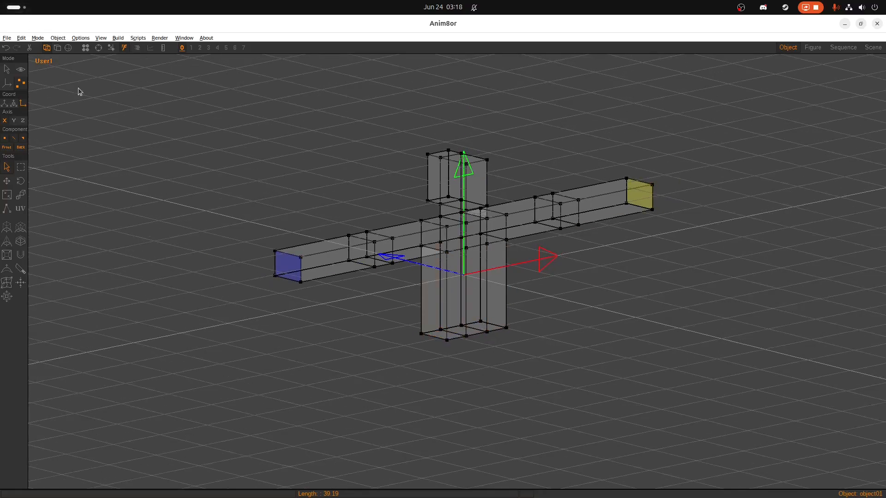
pyautogui.click(5, 140)
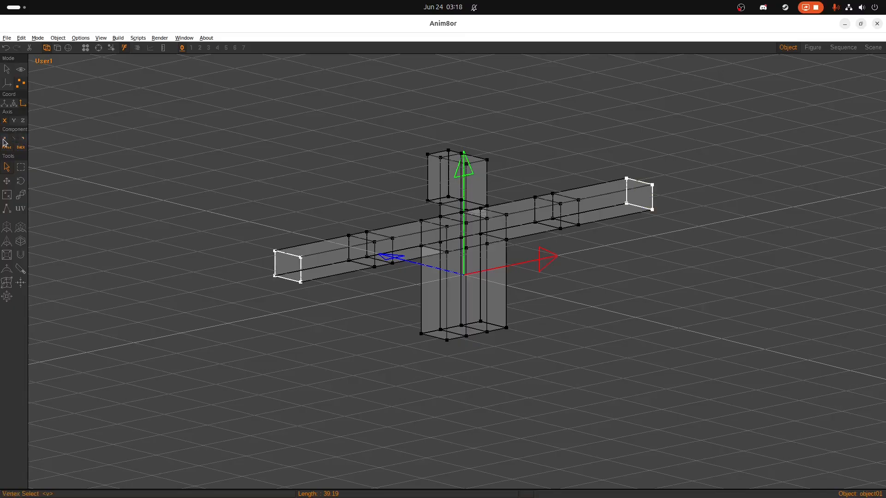
pyautogui.click(22, 139)
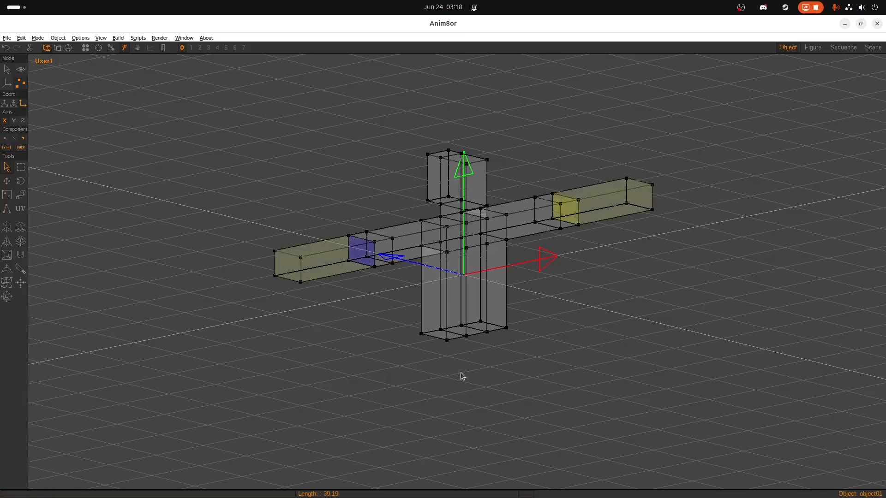
pyautogui.click(489, 327)
pyautogui.click(6, 227)
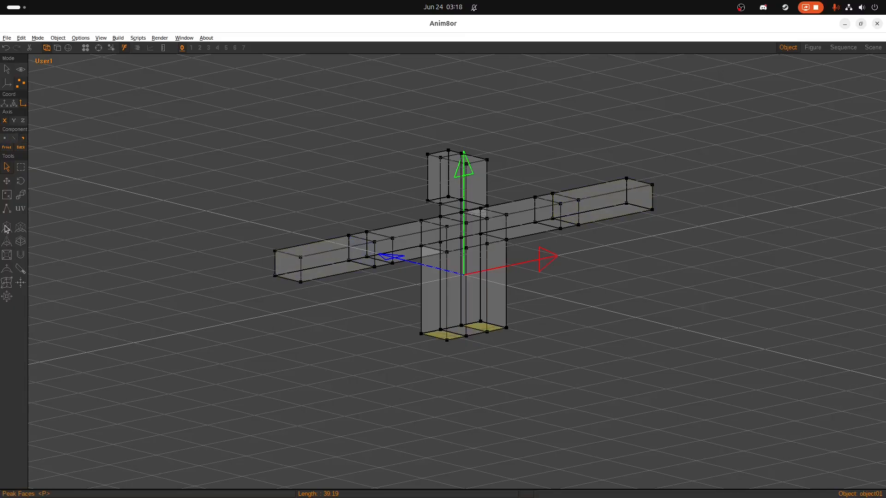
pyautogui.moveTo(639, 306); pyautogui.dragTo(657, 253)
pyautogui.moveTo(641, 323); pyautogui.dragTo(624, 325)
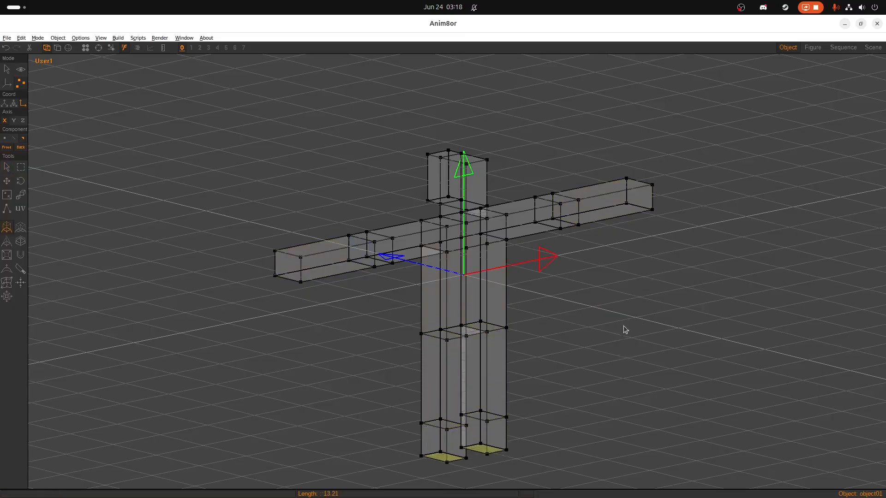
pyautogui.moveTo(631, 296); pyautogui.dragTo(630, 311)
pyautogui.scroll(-2, 629, 312)
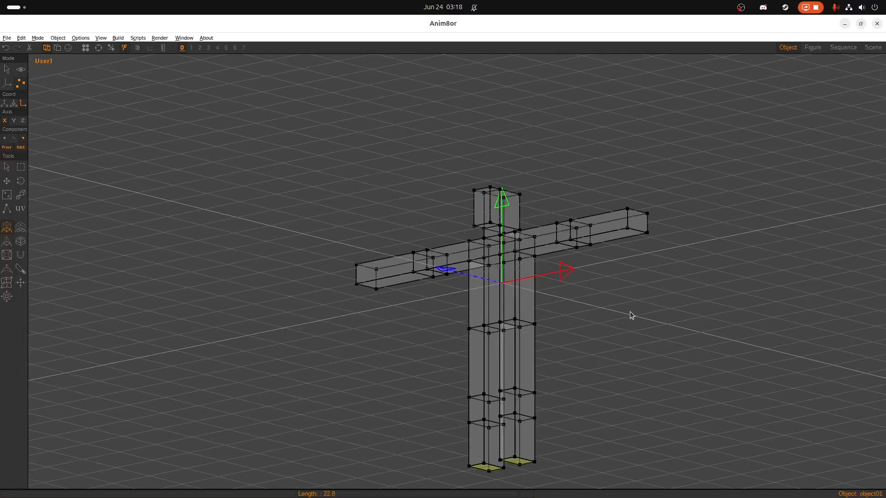
# Step: In the front view, lengthen the lower legs by moving their end faces downward along the Y axis only
pyautogui.click(100, 38)
pyautogui.click(106, 121)
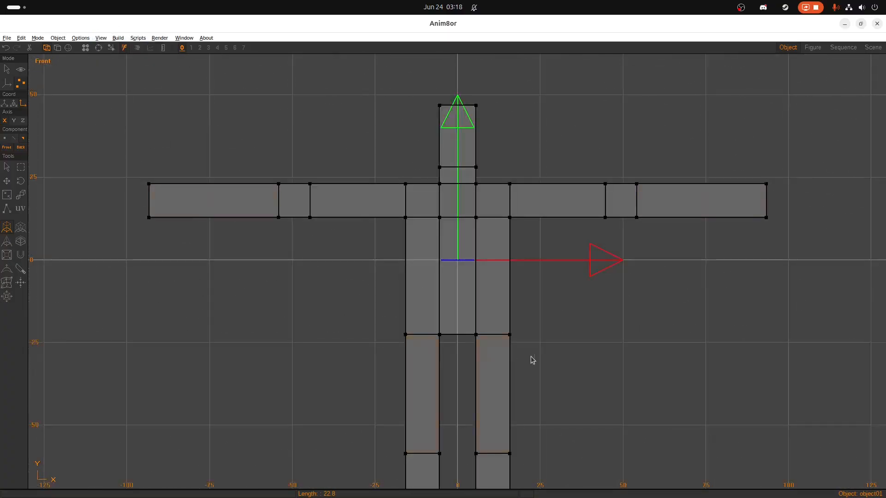
pyautogui.scroll(-3, 532, 359)
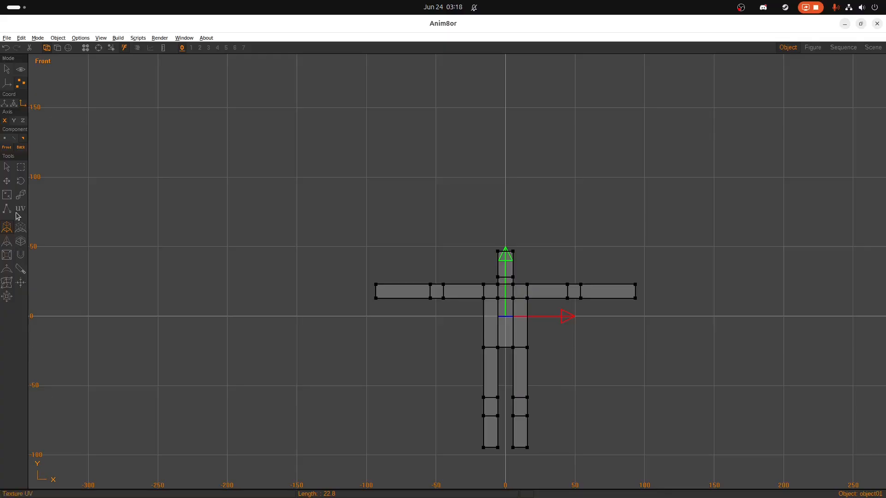
pyautogui.click(6, 182)
pyautogui.moveTo(595, 386); pyautogui.dragTo(602, 416)
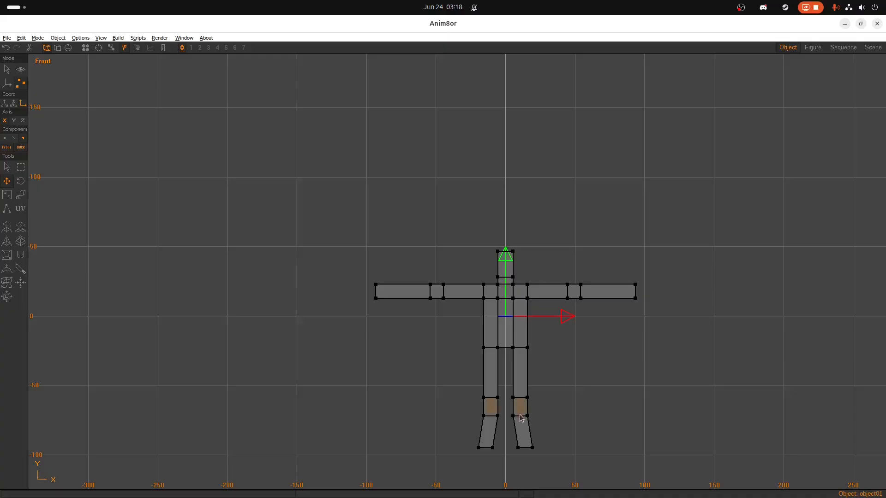
pyautogui.hotkey('ctrl', 'z')
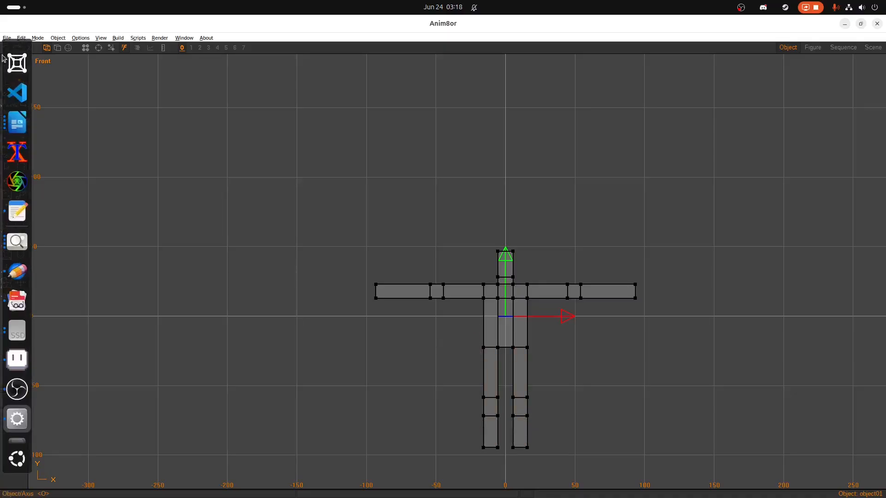
pyautogui.click(14, 121)
pyautogui.moveTo(582, 441); pyautogui.dragTo(591, 457)
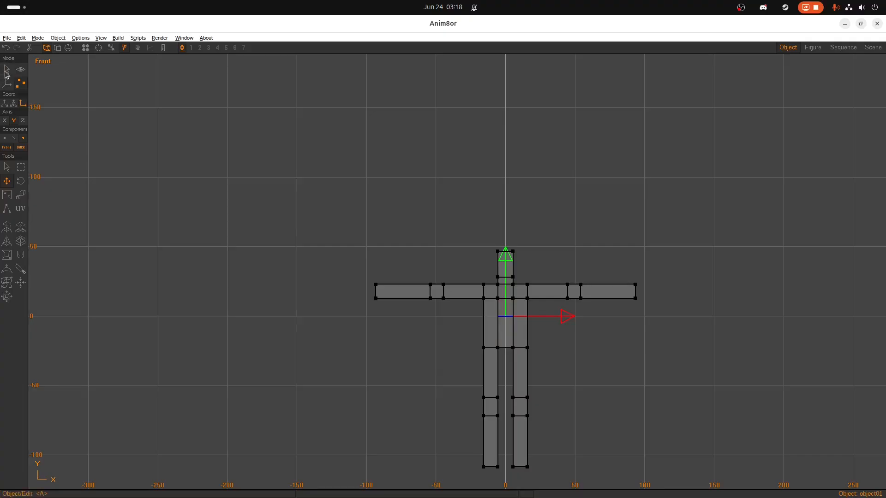
# Step: Leave point editing and stop mirroring on the whole figure mesh
pyautogui.click(7, 70)
pyautogui.click(529, 320)
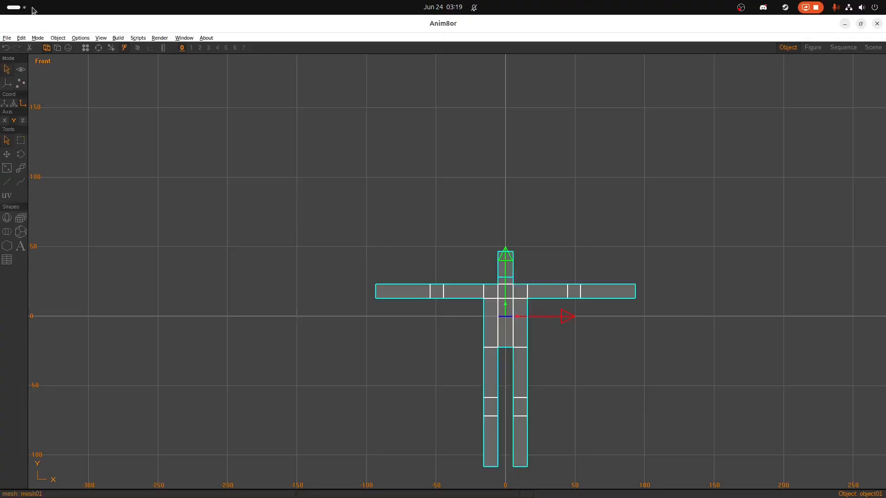
pyautogui.click(75, 38)
pyautogui.click(101, 38)
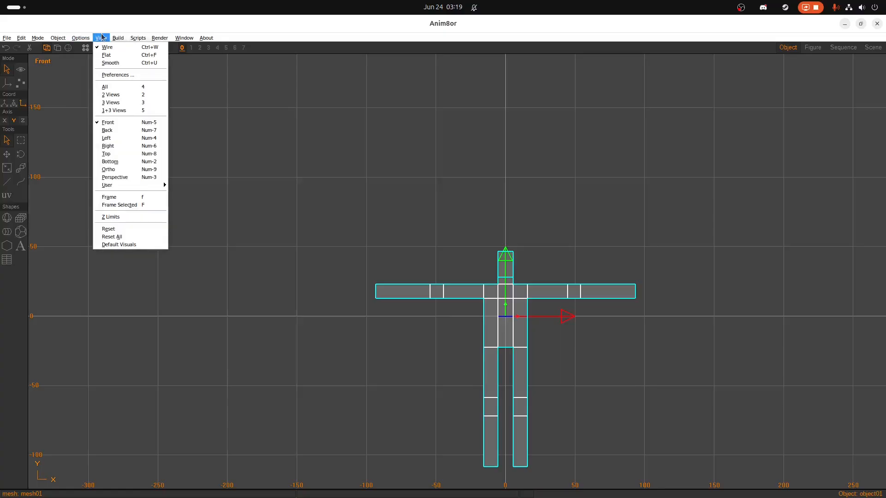
pyautogui.moveTo(139, 187)
pyautogui.moveTo(145, 37)
pyautogui.moveTo(118, 38)
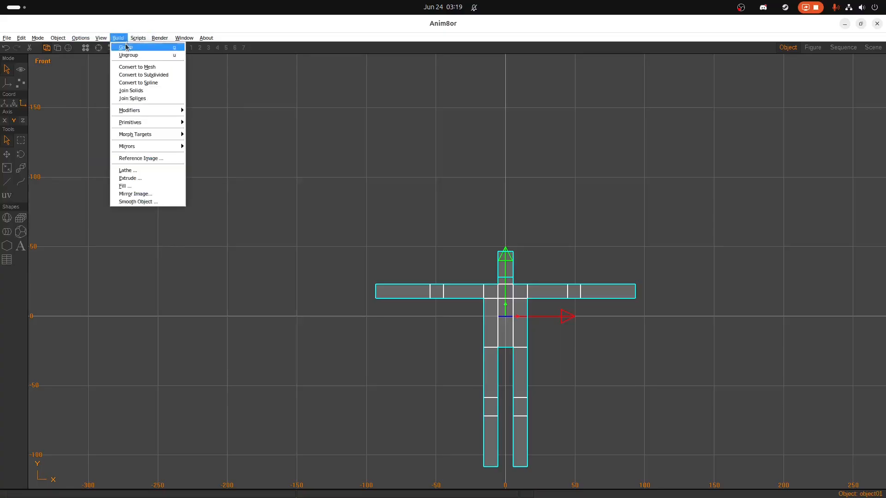
pyautogui.moveTo(148, 150)
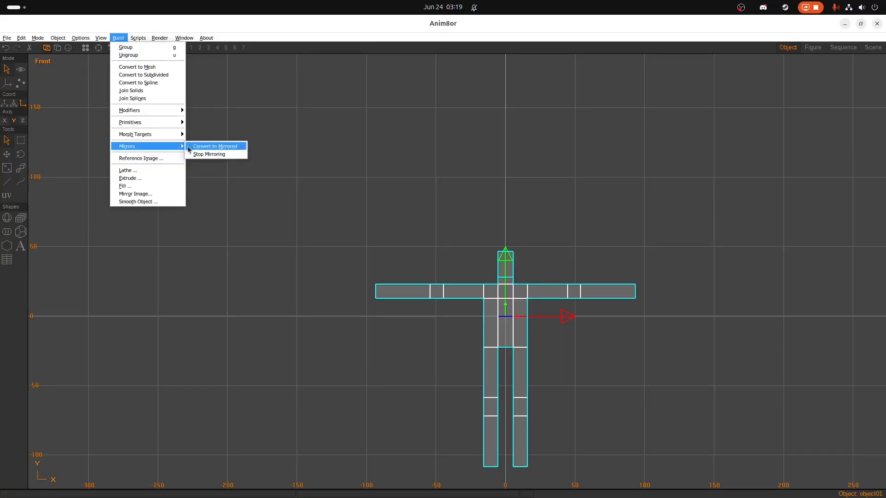
pyautogui.moveTo(176, 149)
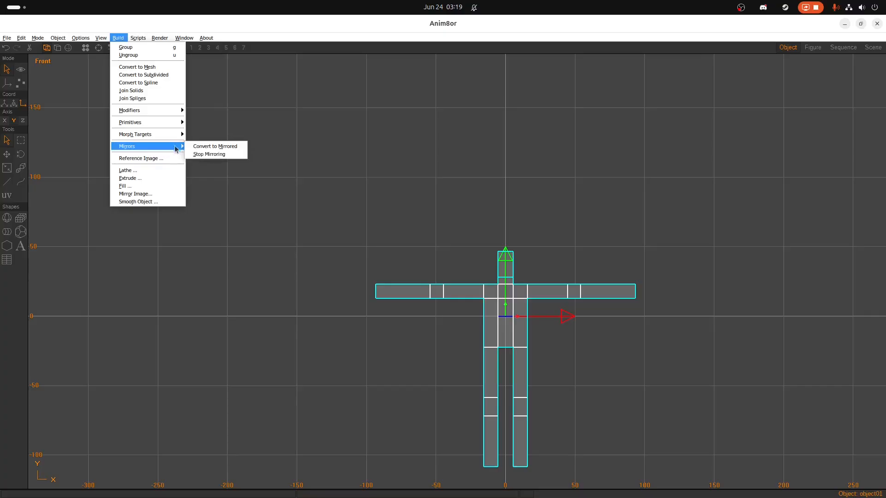
pyautogui.click(204, 147)
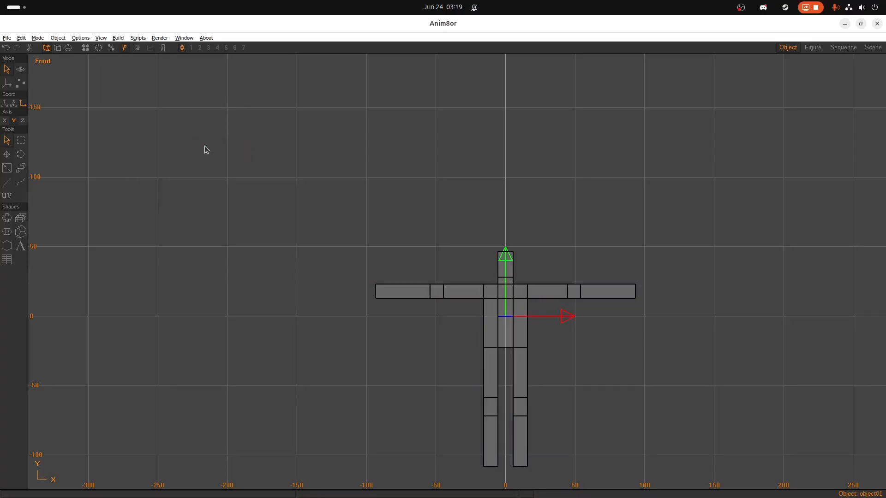
pyautogui.click(469, 283)
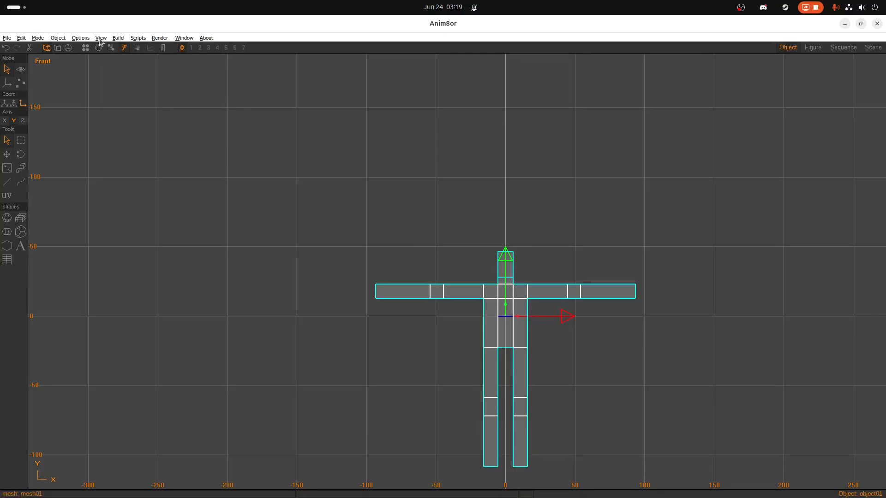
pyautogui.click(118, 38)
pyautogui.moveTo(166, 146)
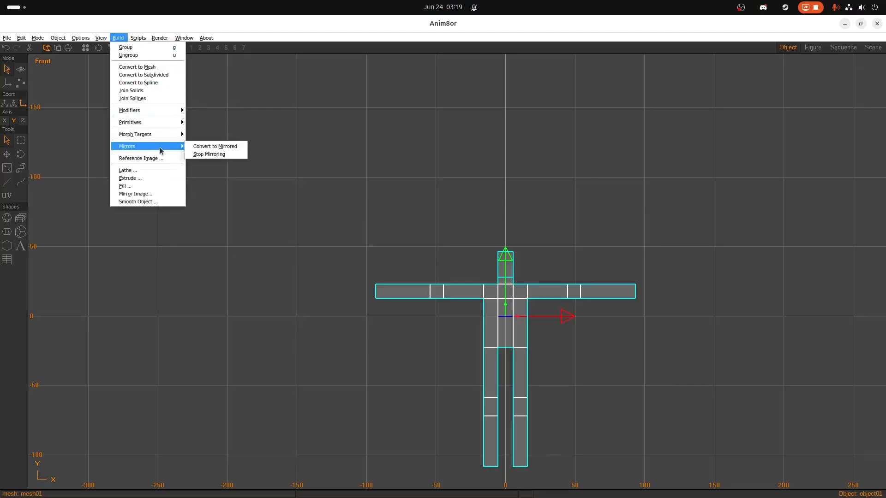
pyautogui.click(209, 155)
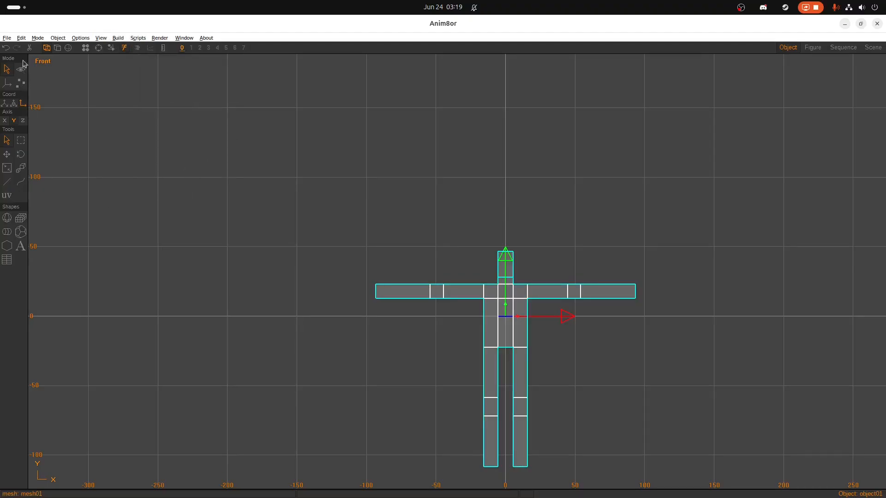
# Step: Start exporting the figure object with Wavefront (*.obj) as the file type
pyautogui.click(21, 38)
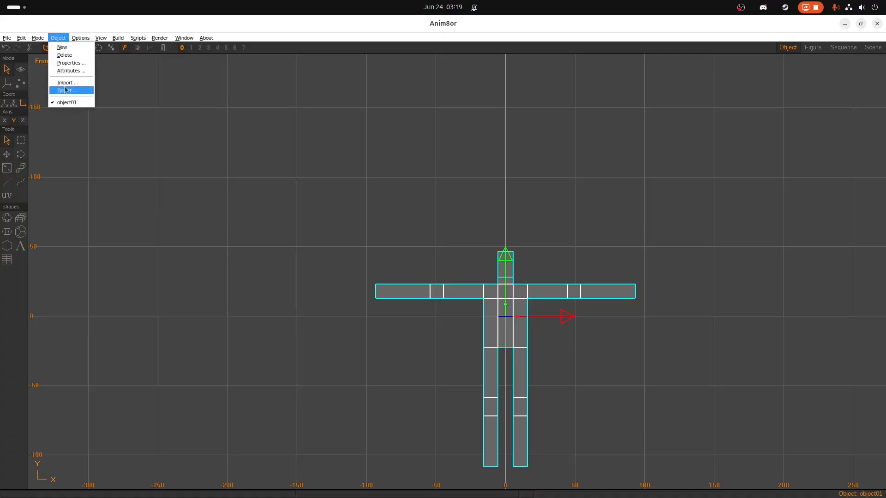
pyautogui.click(65, 91)
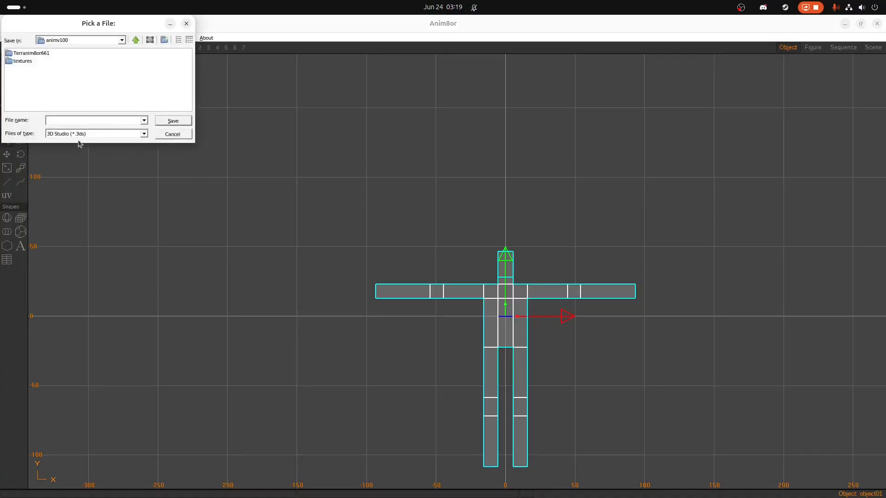
pyautogui.click(79, 134)
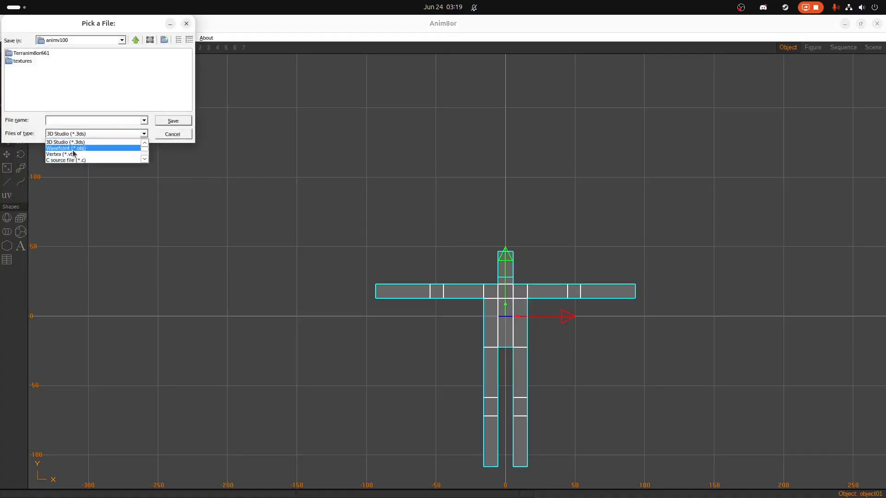
pyautogui.click(77, 146)
# Step: Save the export over pre_uv.obj in Desktop/tutorial/formats_overview/Format_Tutorial/models, confirming the replacement
pyautogui.click(69, 44)
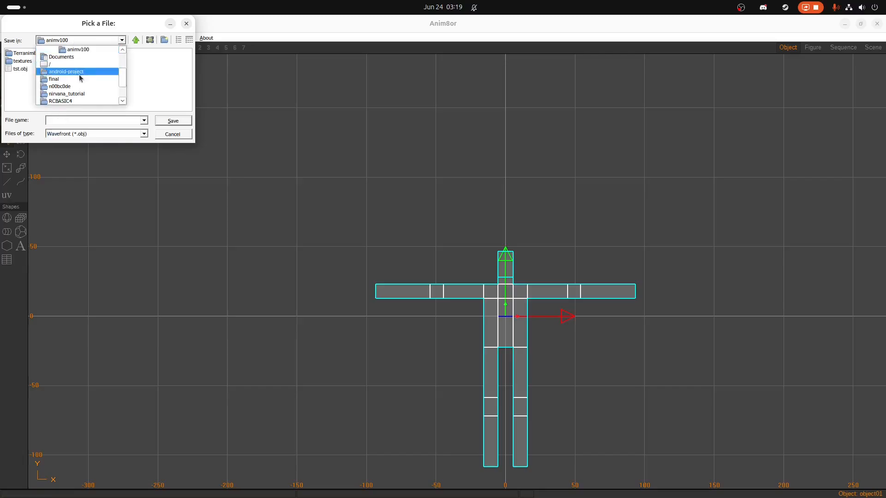
pyautogui.scroll(3, 80, 78)
pyautogui.click(63, 52)
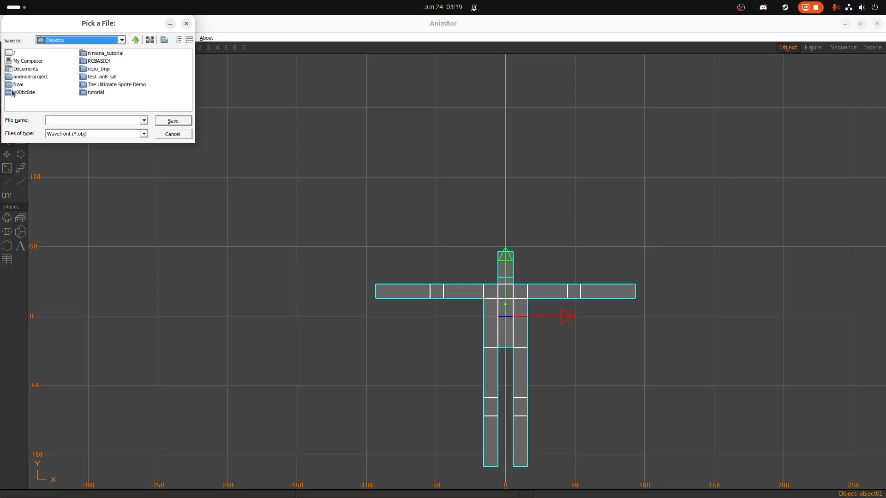
pyautogui.doubleClick(95, 92)
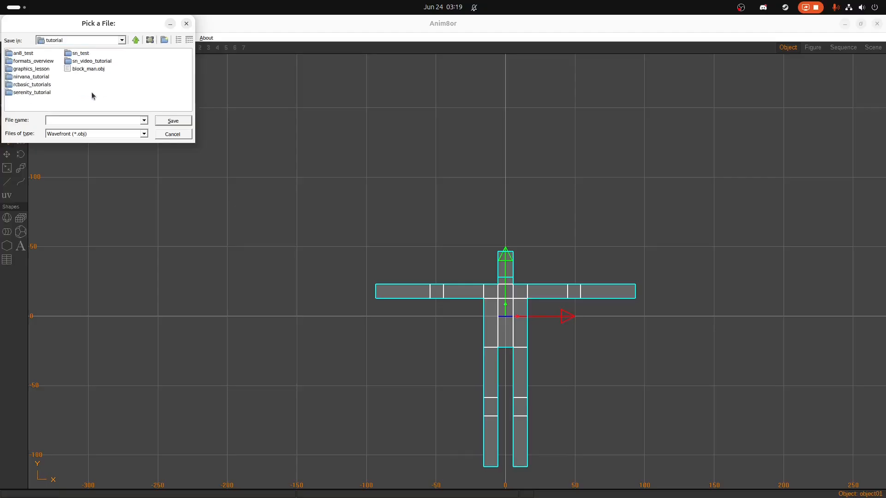
pyautogui.doubleClick(29, 61)
pyautogui.doubleClick(38, 54)
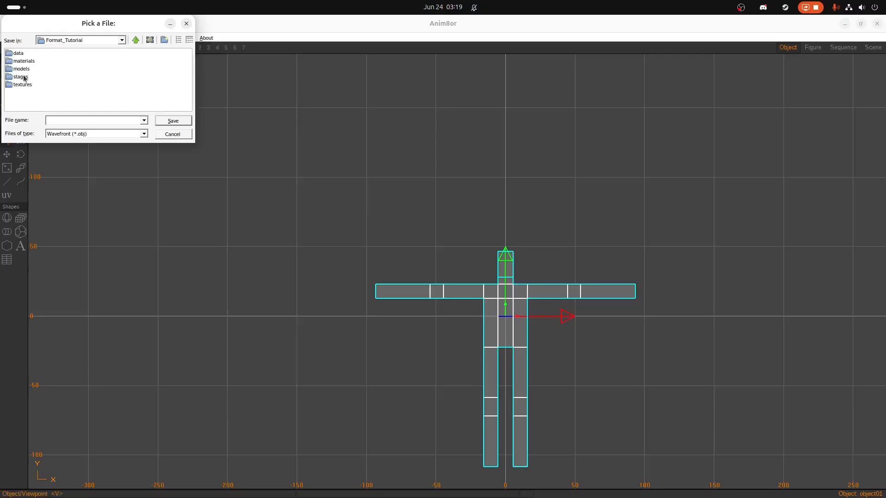
pyautogui.doubleClick(22, 69)
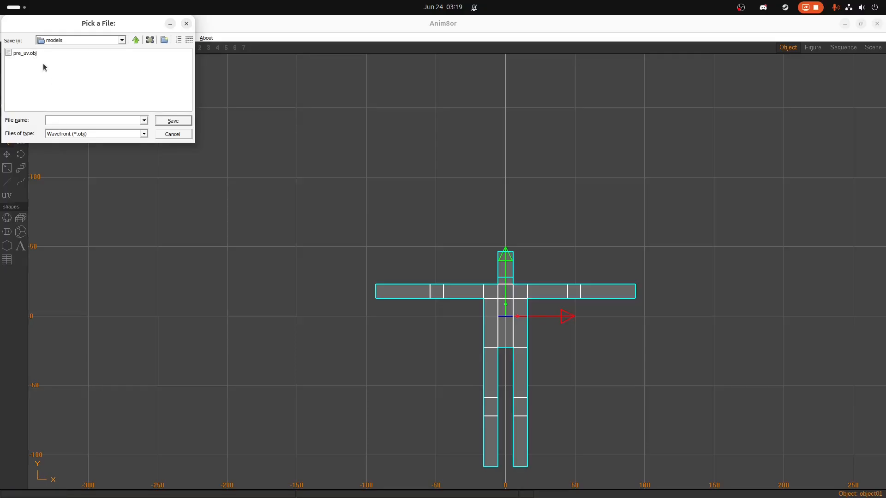
pyautogui.click(32, 55)
pyautogui.click(169, 121)
pyautogui.click(428, 272)
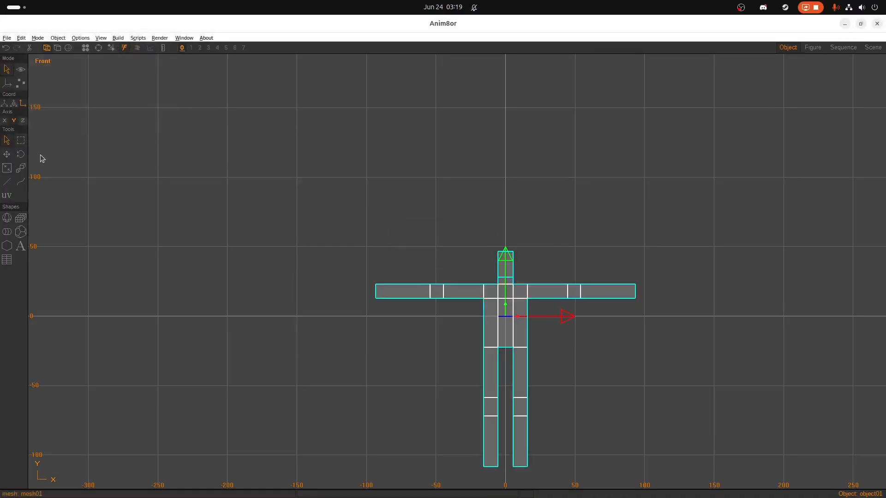
# Step: Launch Blender, dismiss the splash screen and delete the default cube
pyautogui.click(17, 458)
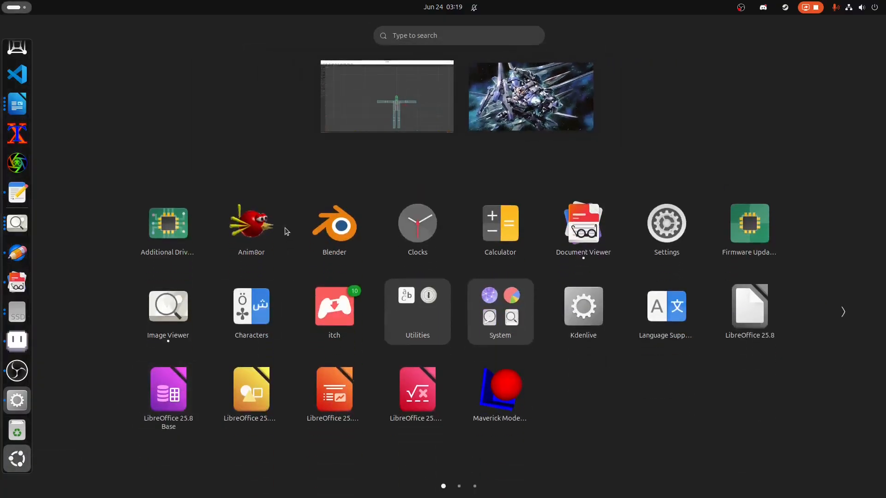
pyautogui.click(347, 226)
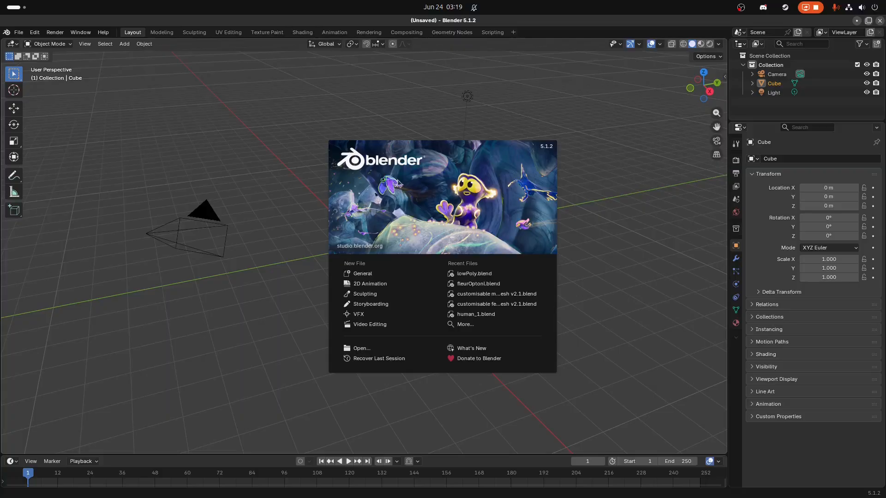
pyautogui.click(201, 145)
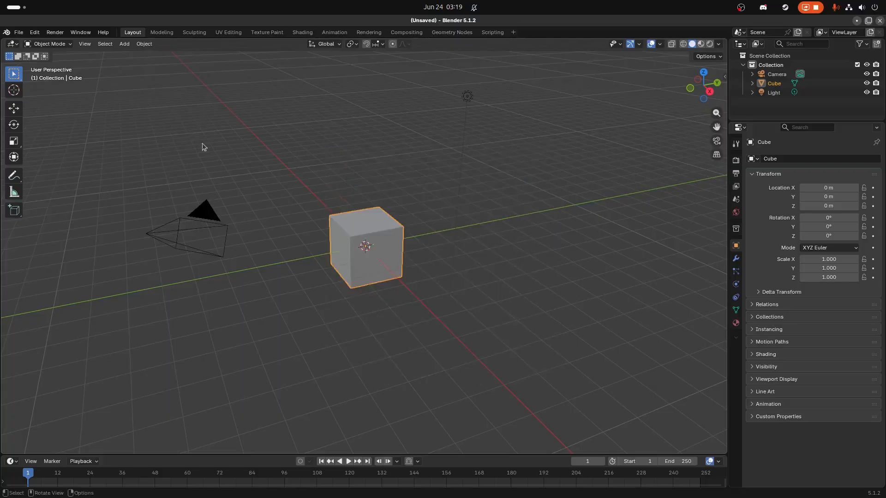
pyautogui.press('Delete')
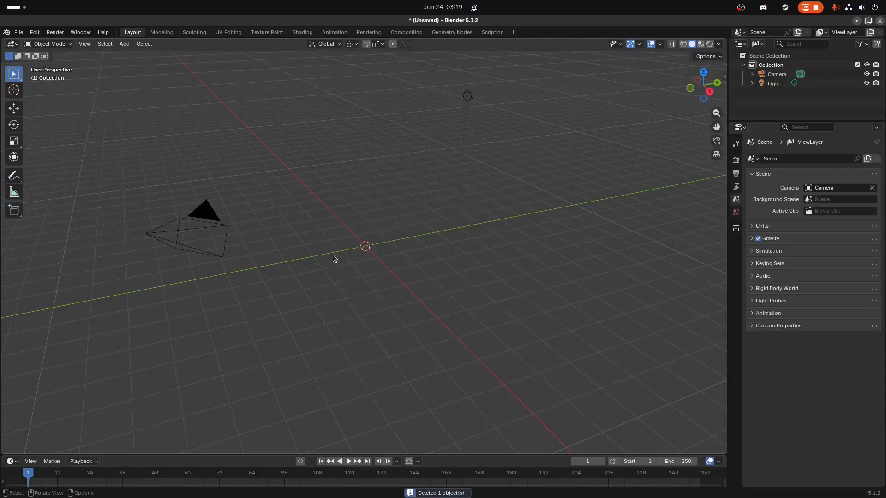
# Step: Import the Wavefront file pre_uv.obj from Desktop/tutorial/formats_overview/Format_Tutorial/models
pyautogui.click(18, 32)
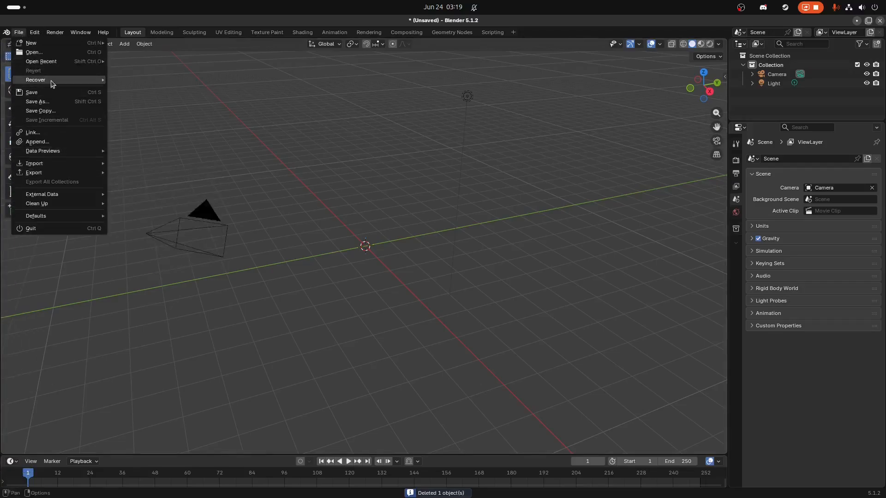
pyautogui.moveTo(46, 163)
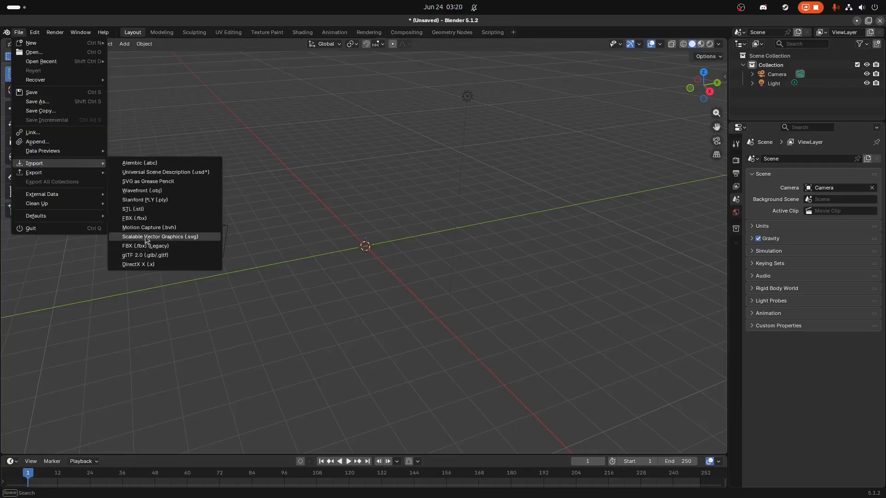
pyautogui.click(153, 193)
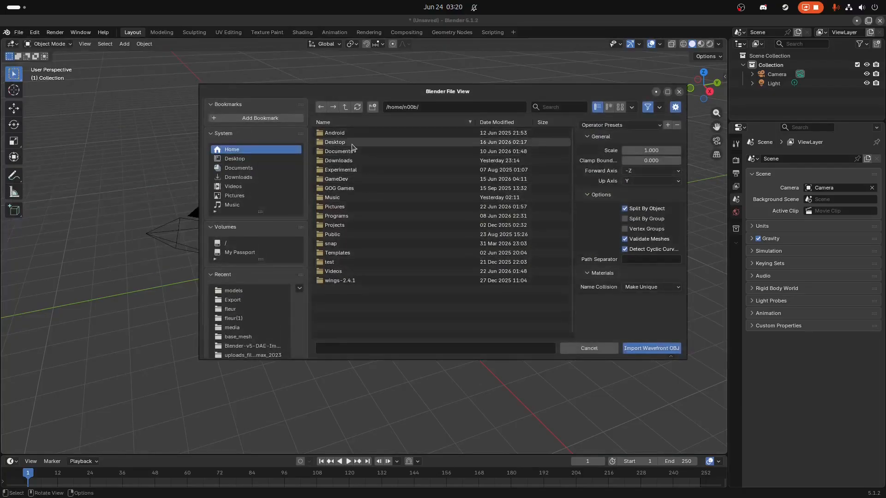
pyautogui.doubleClick(355, 141)
pyautogui.doubleClick(325, 206)
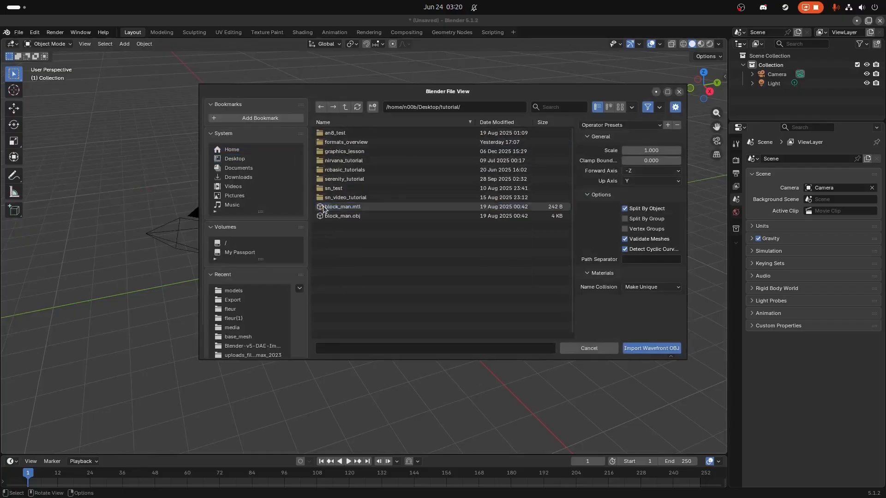
pyautogui.doubleClick(337, 142)
pyautogui.doubleClick(334, 134)
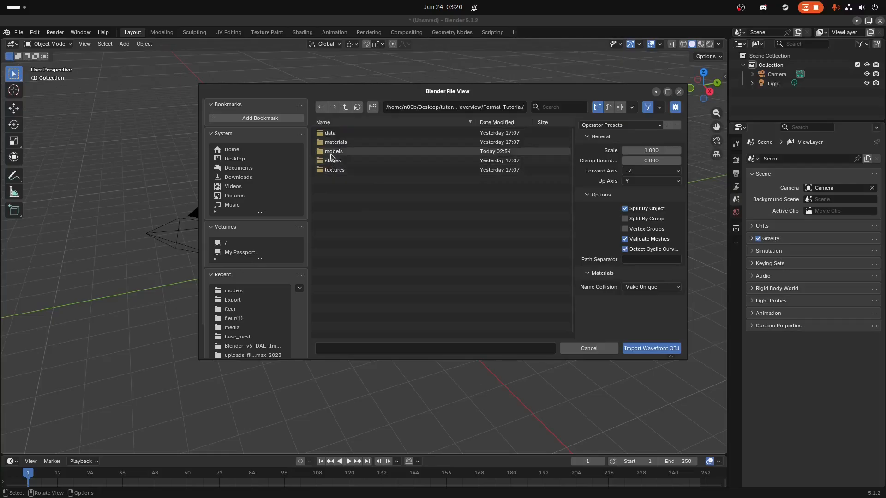
pyautogui.doubleClick(333, 152)
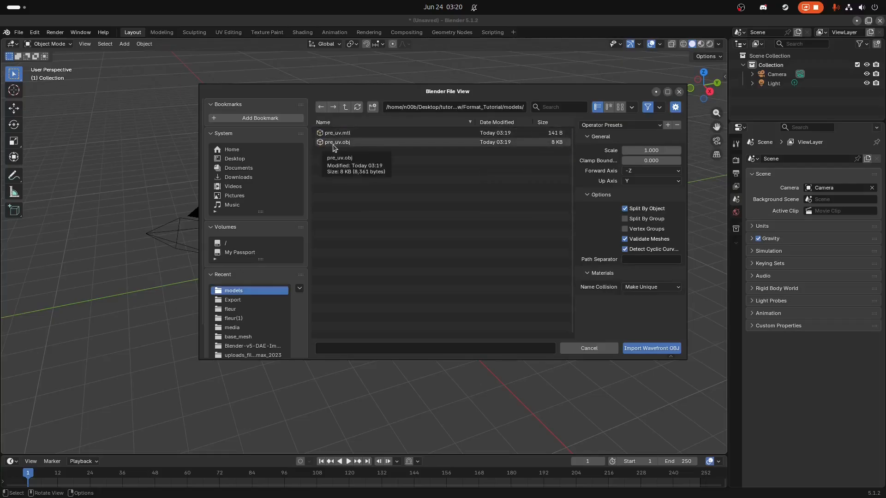
pyautogui.click(336, 144)
pyautogui.click(651, 349)
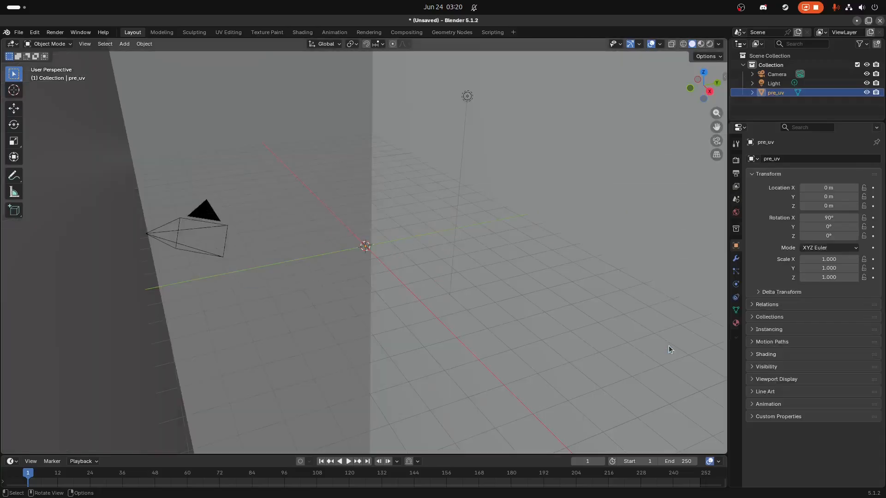
# Step: Check the whole imported figure and switch to the UV Editing workspace
pyautogui.scroll(3, 370, 322)
pyautogui.scroll(-5, 375, 322)
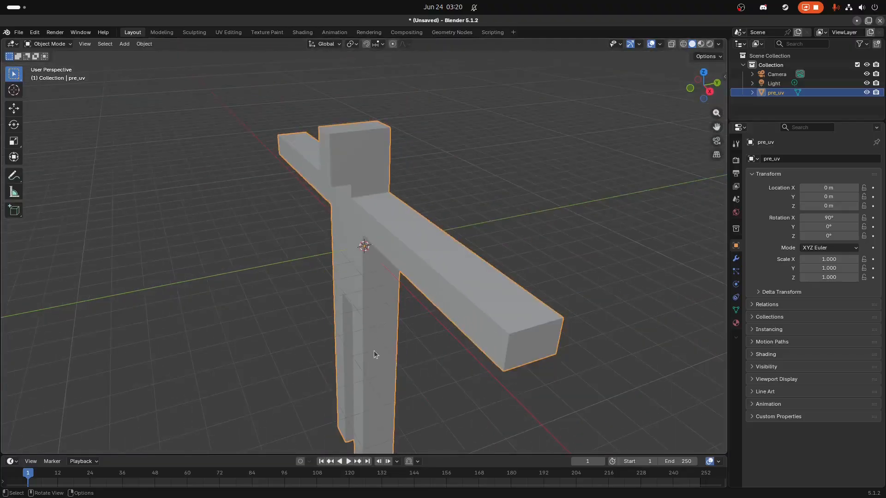
pyautogui.moveTo(476, 351); pyautogui.dragTo(493, 325, button='middle')
pyautogui.scroll(-4, 493, 326)
pyautogui.scroll(1, 493, 326)
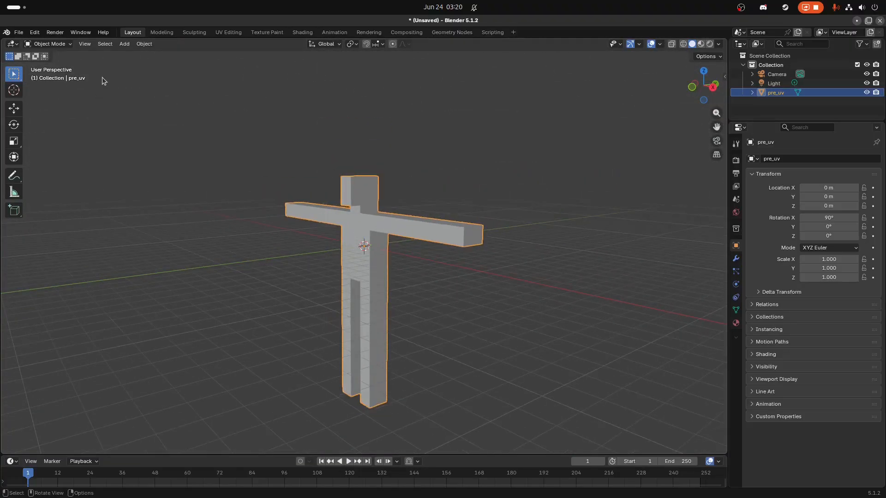
pyautogui.click(230, 35)
# Step: Examine the figure's existing UV layout and its mesh from several angles
pyautogui.scroll(6, 285, 268)
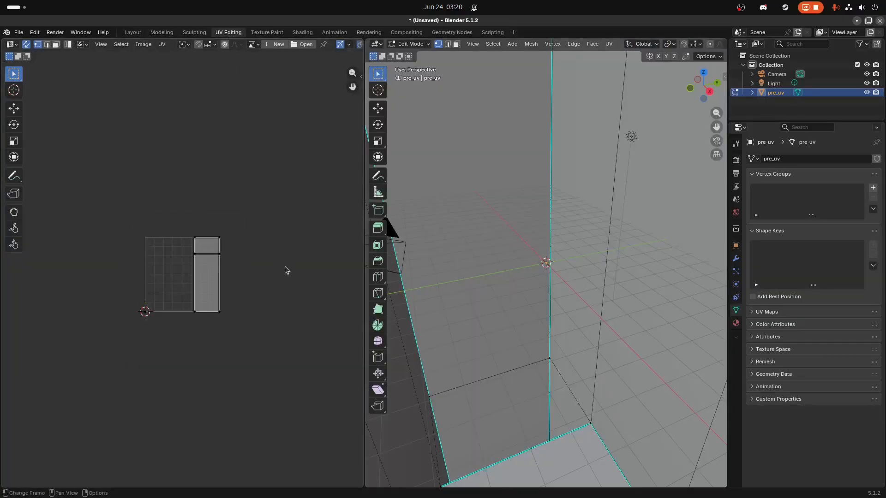
pyautogui.scroll(-4, 569, 265)
pyautogui.scroll(-6, 570, 266)
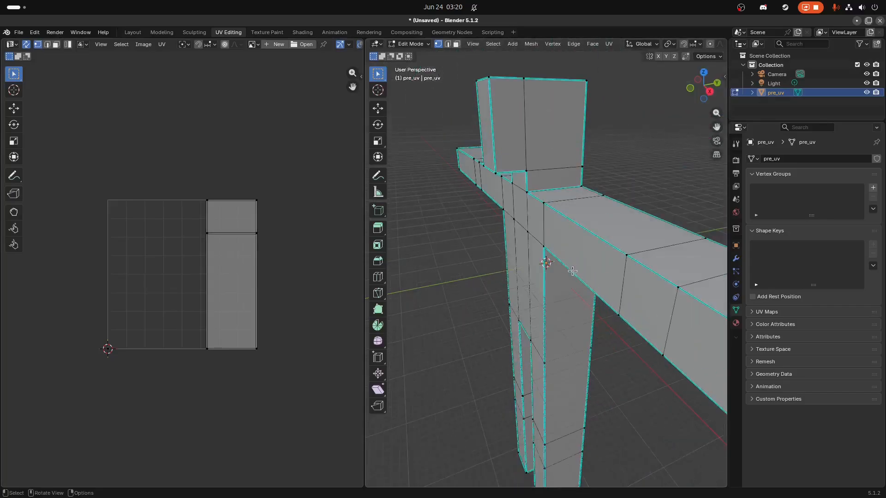
pyautogui.scroll(1, 589, 252)
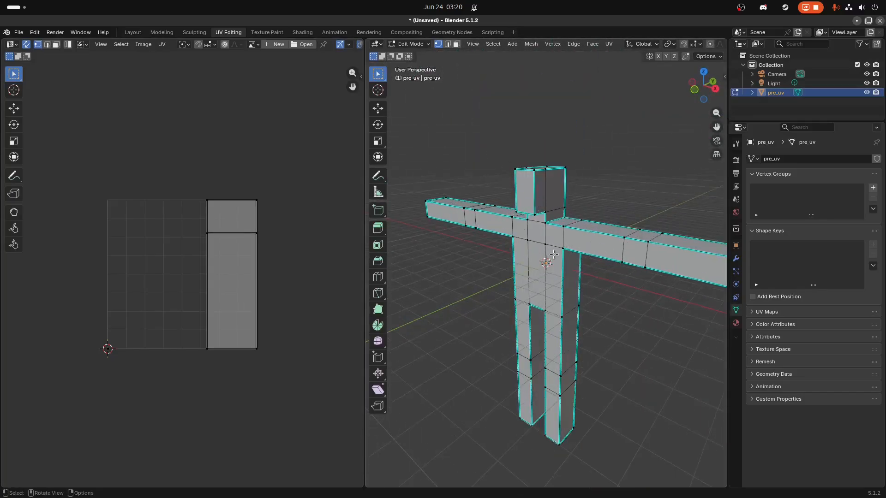
pyautogui.moveTo(587, 226); pyautogui.dragTo(601, 225, button='middle')
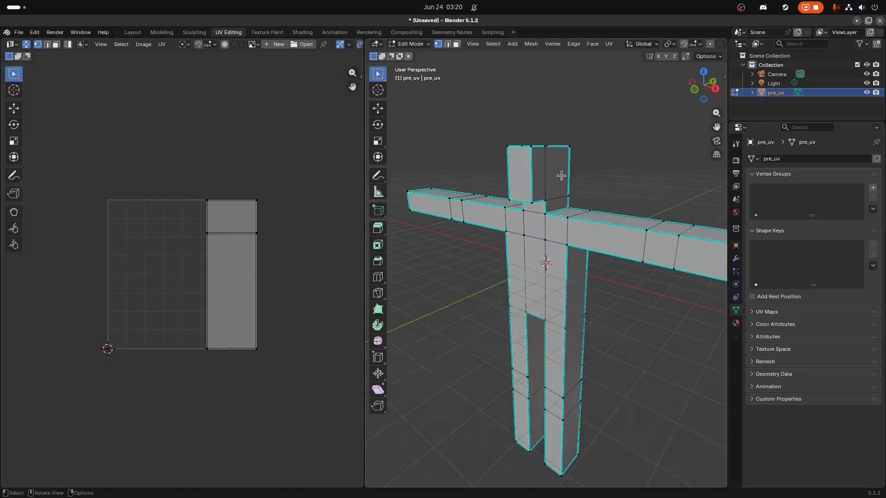
pyautogui.moveTo(643, 277)
pyautogui.mouseDown(button='middle')
pyautogui.moveTo(670, 290)
pyautogui.moveTo(607, 287)
pyautogui.moveTo(639, 276)
pyautogui.mouseUp(button='middle')
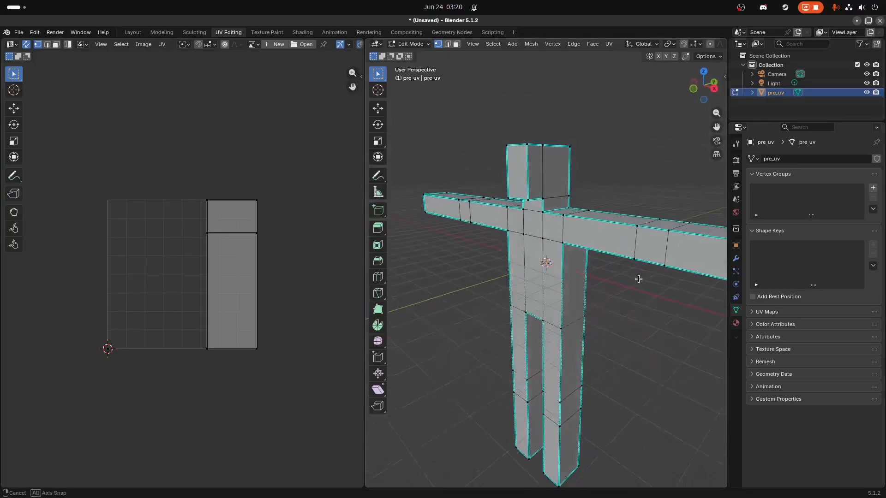
pyautogui.scroll(-2, 638, 277)
pyautogui.moveTo(587, 212)
pyautogui.mouseDown(button='middle')
pyautogui.moveTo(612, 225)
pyautogui.moveTo(599, 202)
pyautogui.mouseUp(button='middle')
pyautogui.scroll(2, 598, 202)
pyautogui.scroll(-1, 598, 202)
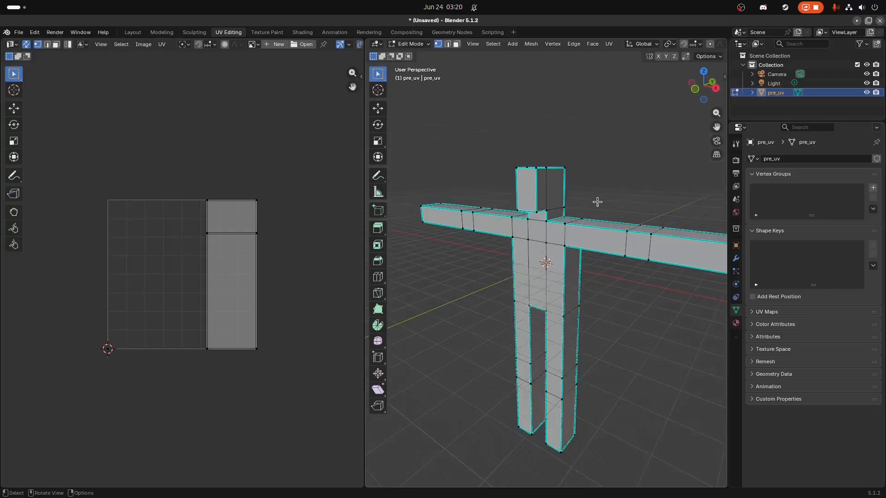
pyautogui.press('a')
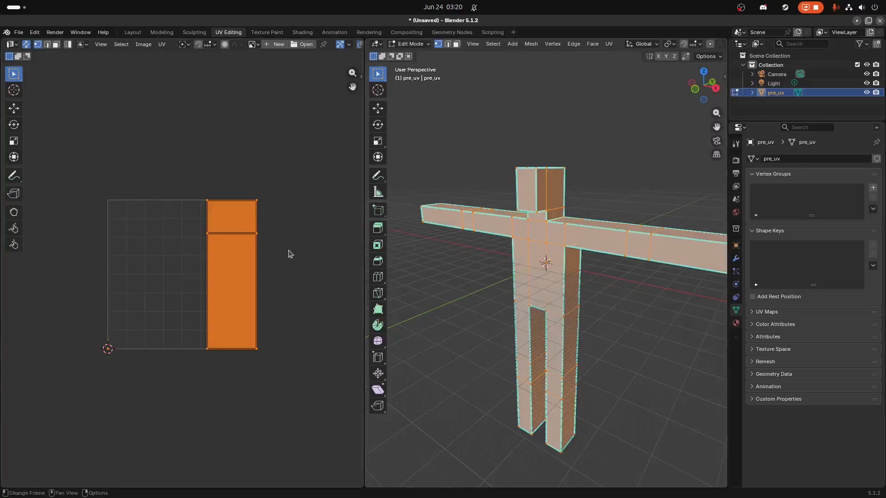
pyautogui.rightClick(567, 256)
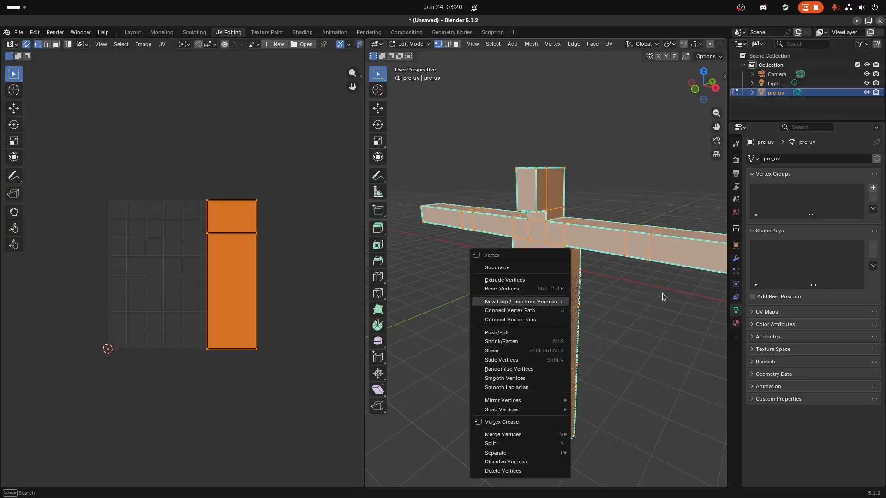
pyautogui.press('Escape')
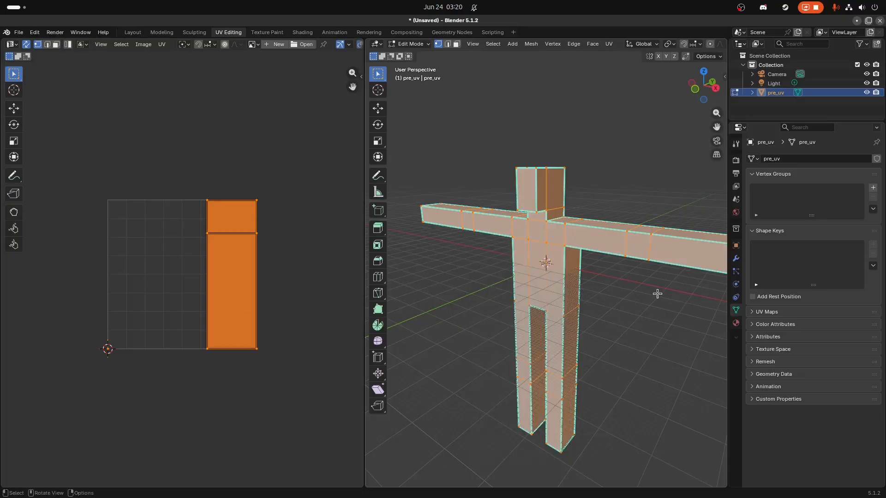
pyautogui.rightClick(521, 257)
pyautogui.hotkey('alt', 'a')
pyautogui.press('a')
pyautogui.hotkey('ctrl', 'v')
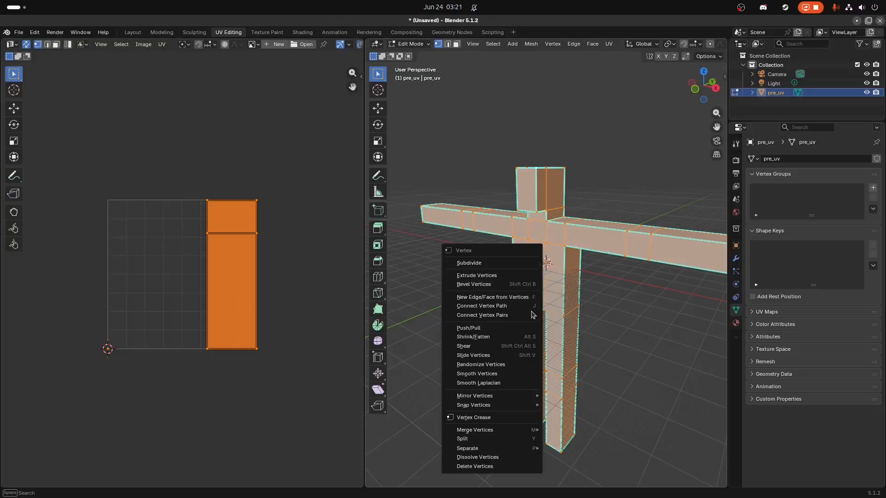
pyautogui.click(592, 349)
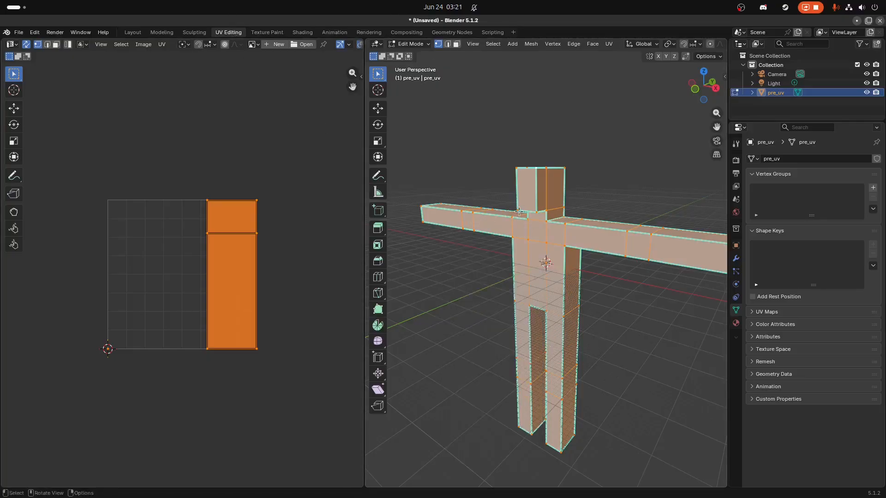
# Step: Deselect the whole figure mesh and switch to face selection mode
pyautogui.hotkey('alt', 'a')
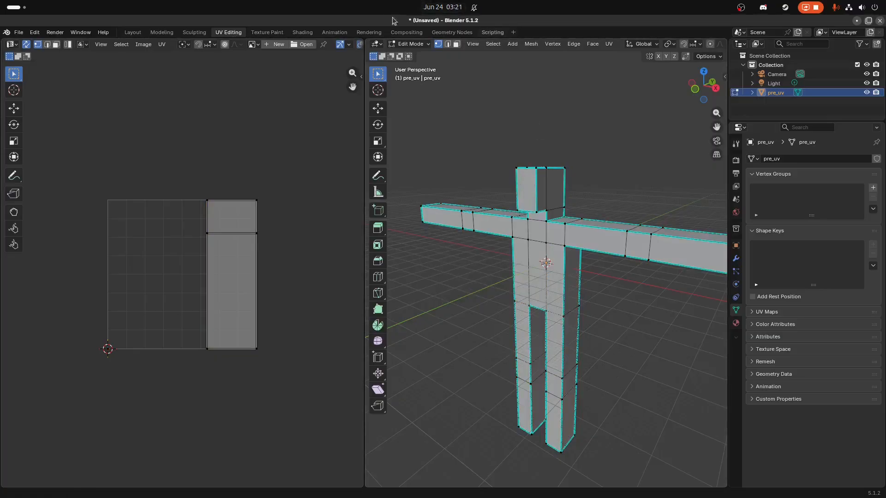
pyautogui.click(456, 44)
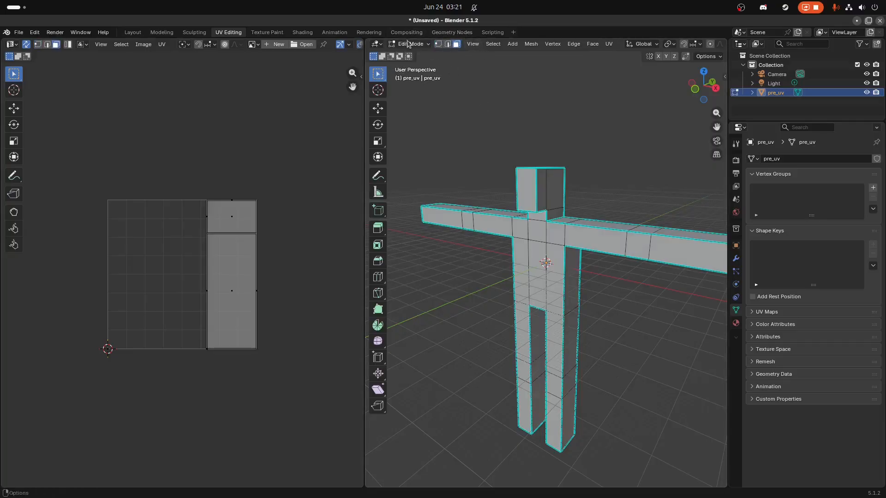
# Step: Select all faces of the figure mesh
pyautogui.press('a')
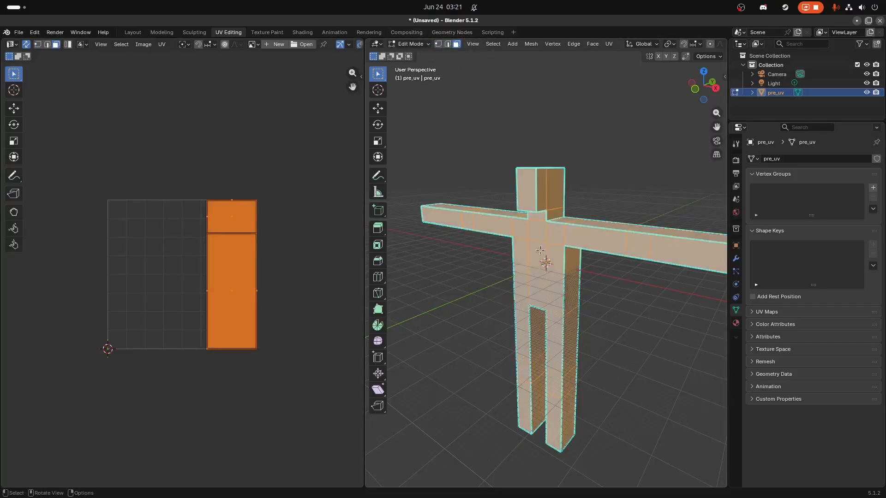
# Step: Try a Cube Projection unwrap on all faces of the figure, inspect the resulting layout, and undo it
pyautogui.rightClick(536, 201)
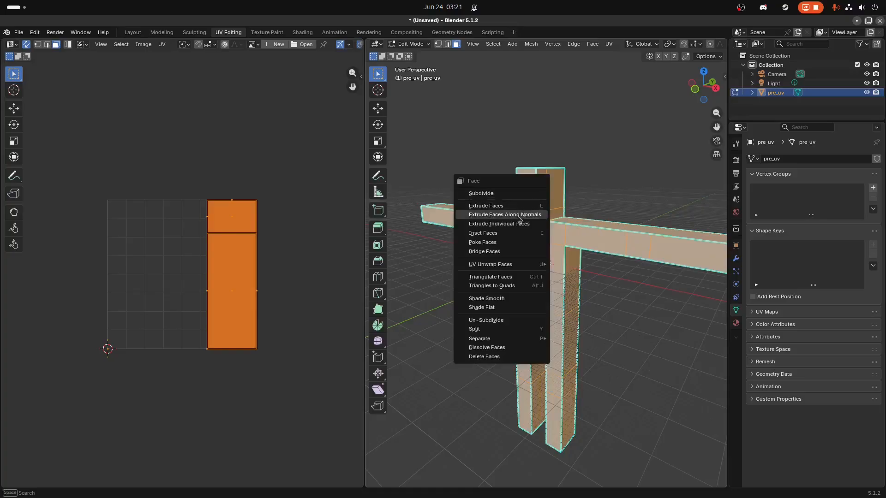
pyautogui.moveTo(503, 265)
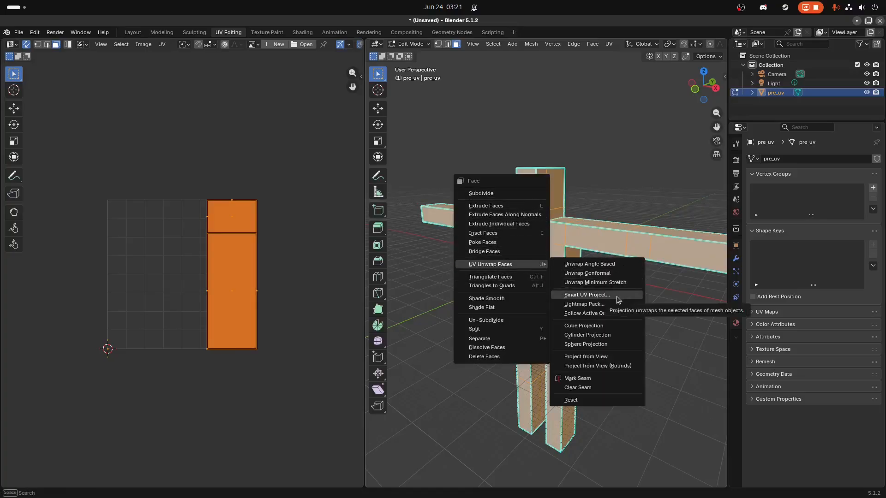
pyautogui.click(598, 327)
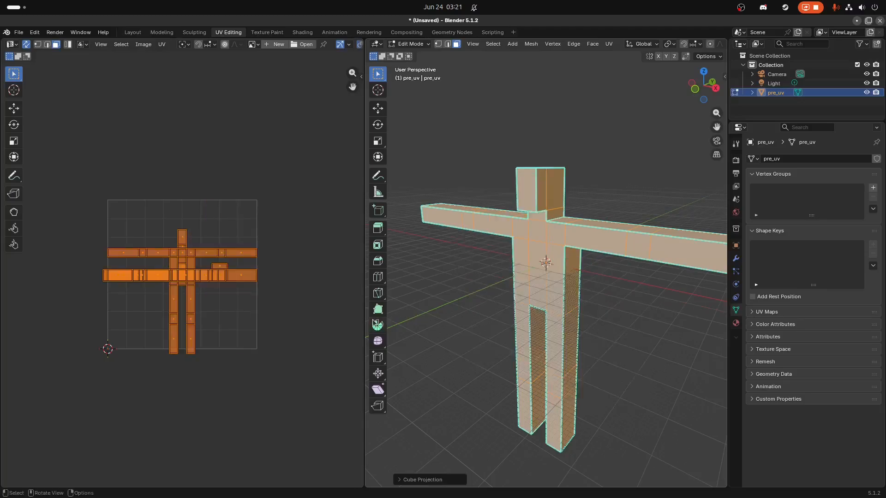
pyautogui.scroll(3, 185, 266)
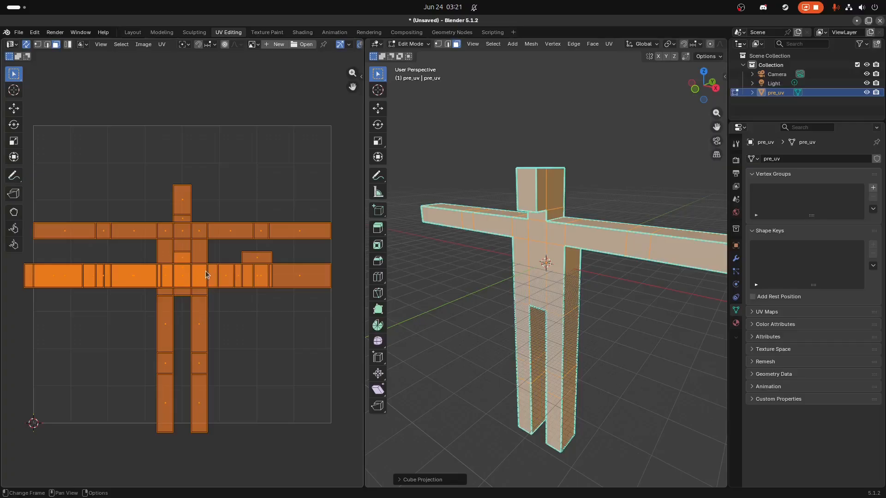
pyautogui.scroll(-1, 206, 270)
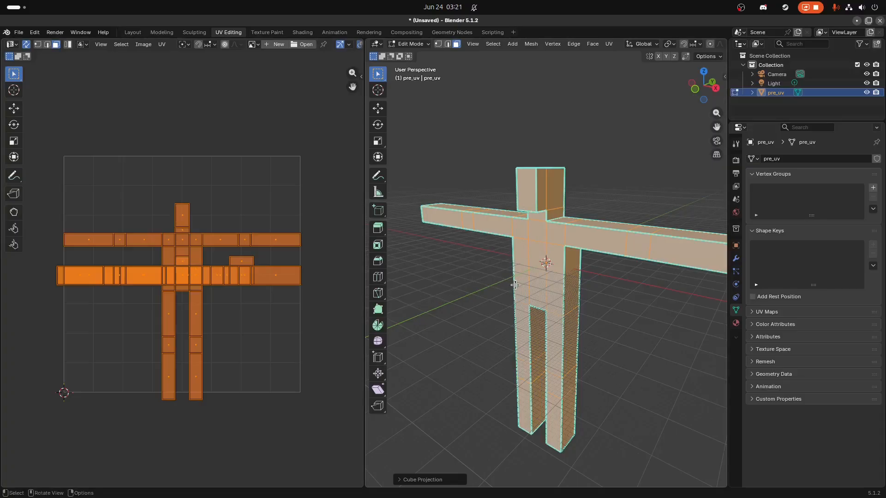
pyautogui.hotkey('ctrl', 'z')
# Step: Unwrap all selected faces with Smart UV Project, keeping the 66° angle limit and Scaled margin method
pyautogui.hotkey('ctrl', 'f')
pyautogui.moveTo(527, 281)
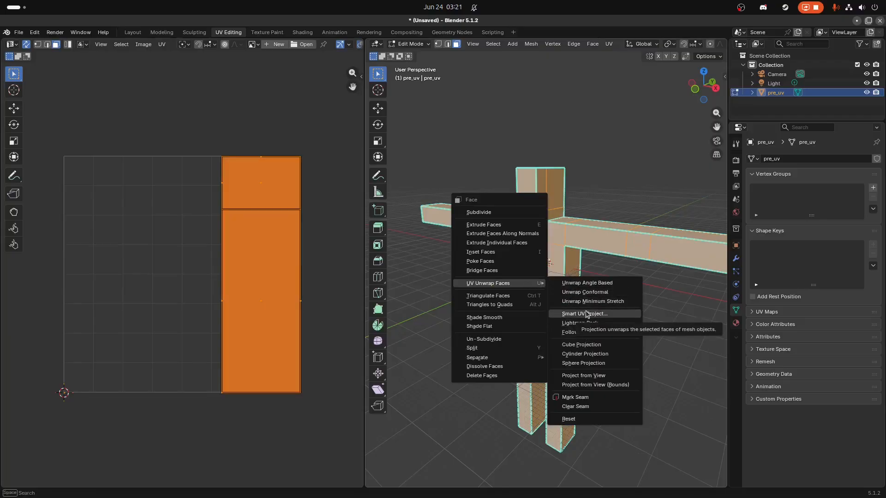
pyautogui.click(582, 314)
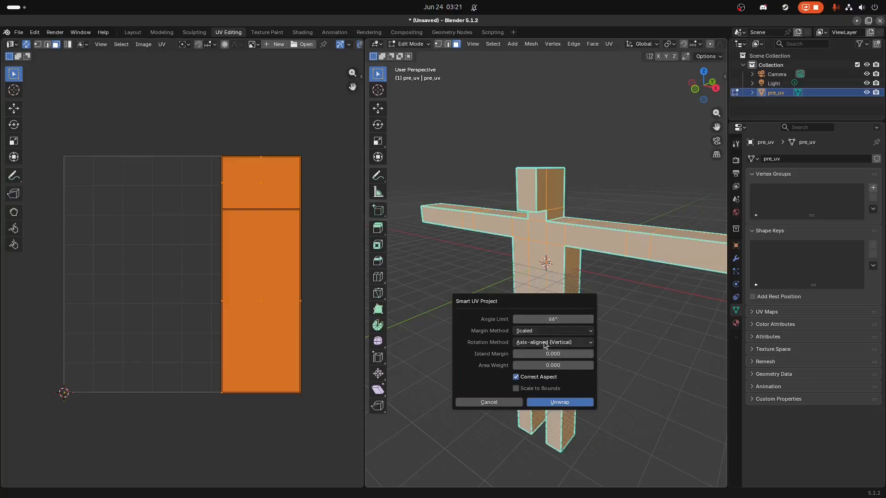
pyautogui.click(542, 402)
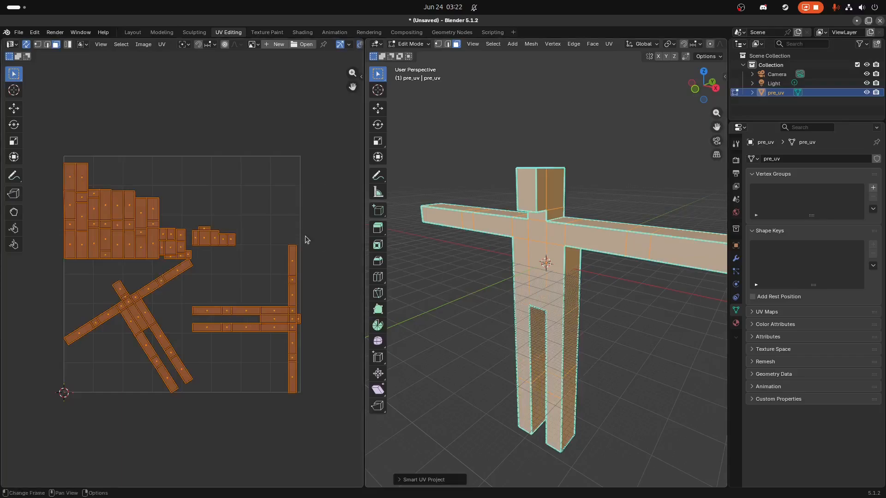
# Step: Select the head's front face and an outer upper chest face to locate each one in the UV layout
pyautogui.click(526, 188)
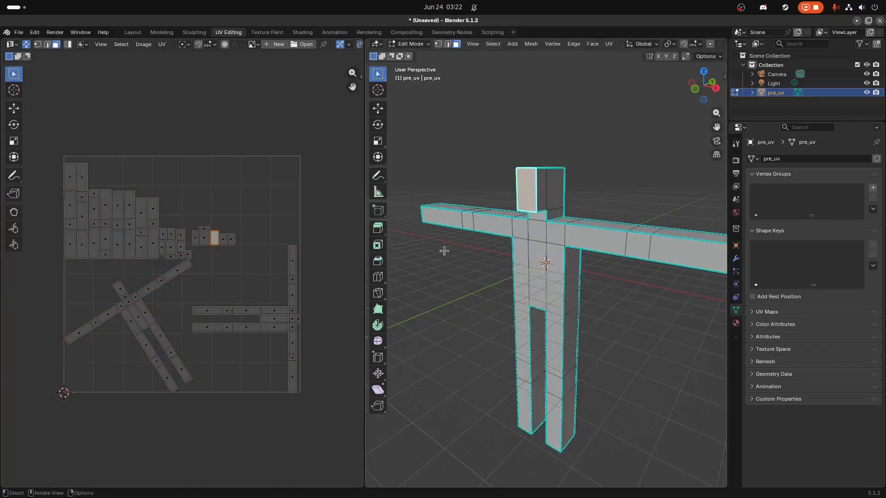
pyautogui.click(516, 230)
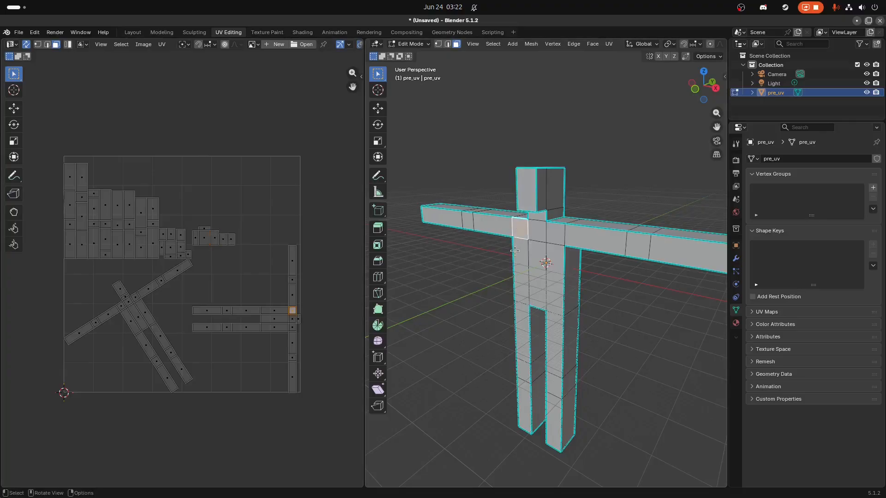
pyautogui.click(516, 250)
pyautogui.click(525, 236)
pyautogui.rightClick(524, 252)
pyautogui.moveTo(525, 255)
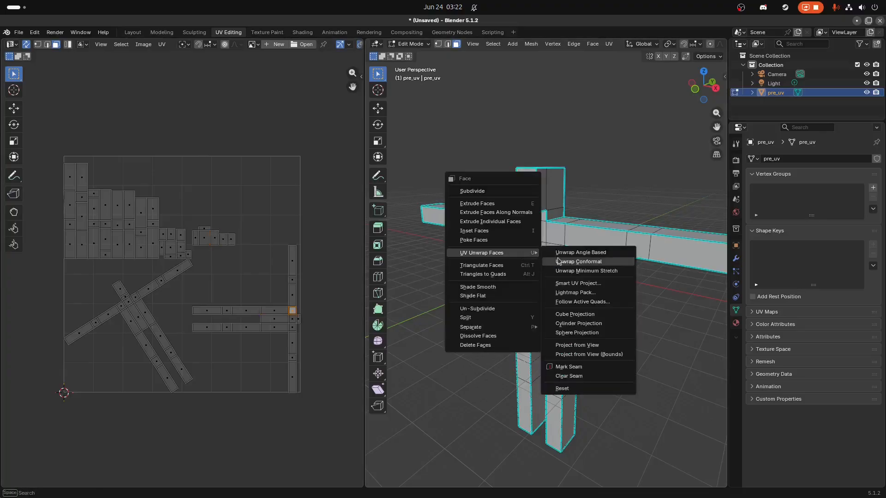
pyautogui.click(623, 183)
pyautogui.rightClick(525, 263)
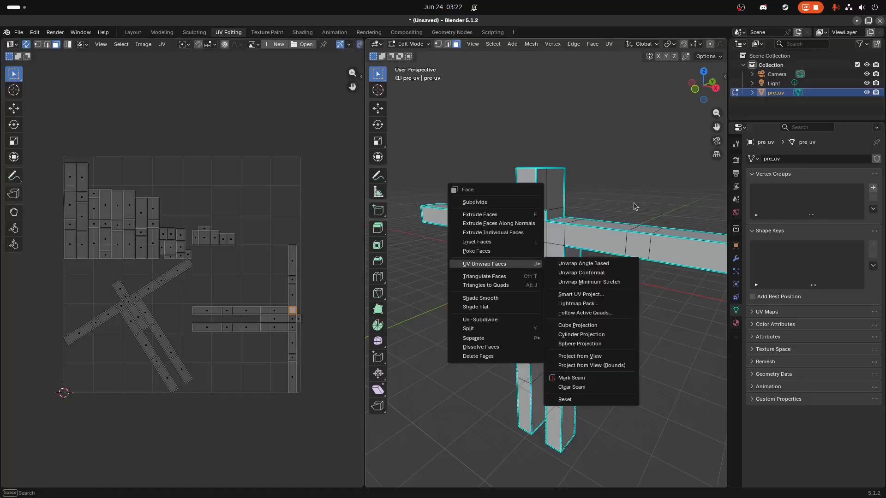
pyautogui.click(641, 161)
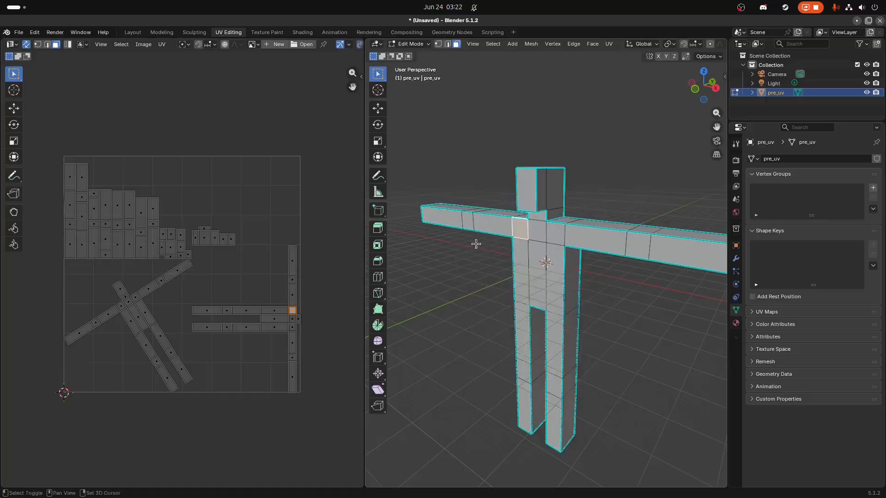
# Step: Extend the selection from the outer upper chest face over all six front torso faces to locate their UVs
pyautogui.keyDown('shift'); pyautogui.click(517, 265); pyautogui.keyUp('shift')
pyautogui.keyDown('shift'); pyautogui.click(545, 232); pyautogui.keyUp('shift')
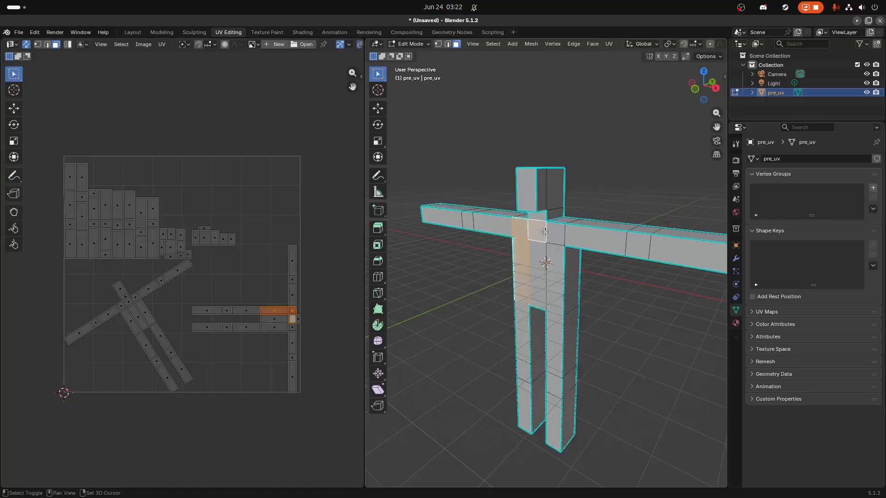
pyautogui.keyDown('shift'); pyautogui.click(542, 259); pyautogui.keyUp('shift')
pyautogui.keyDown('shift'); pyautogui.click(555, 277); pyautogui.keyUp('shift')
pyautogui.keyDown('shift'); pyautogui.click(555, 233); pyautogui.keyUp('shift')
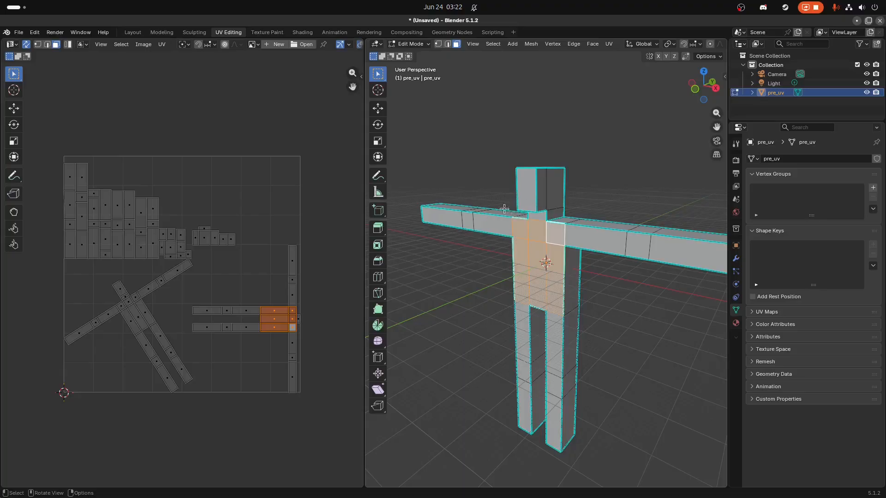
# Step: Move the head's front face into the empty upper-right corner of the UV square, enlarge it there, and deselect it
pyautogui.click(528, 196)
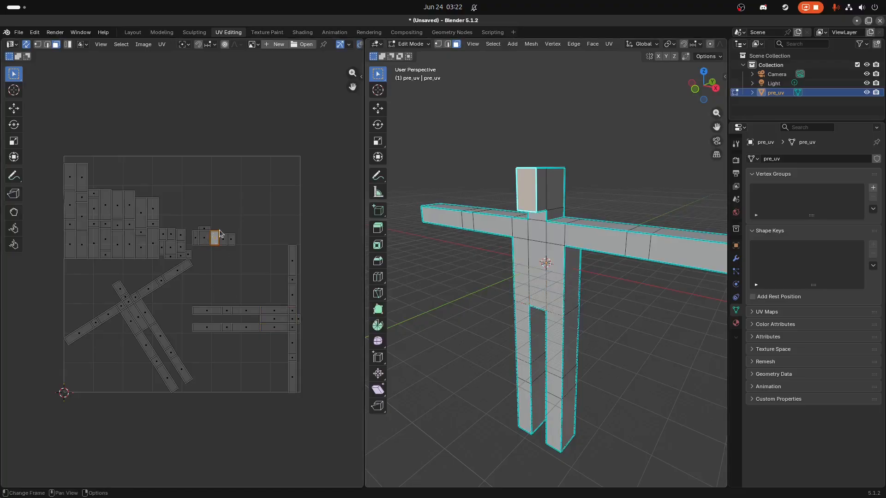
pyautogui.press('g')
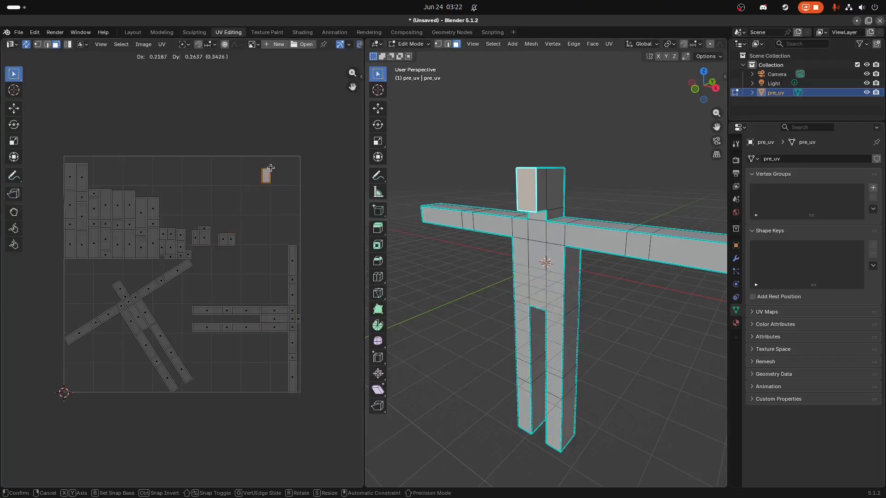
pyautogui.click(271, 171)
pyautogui.press('s')
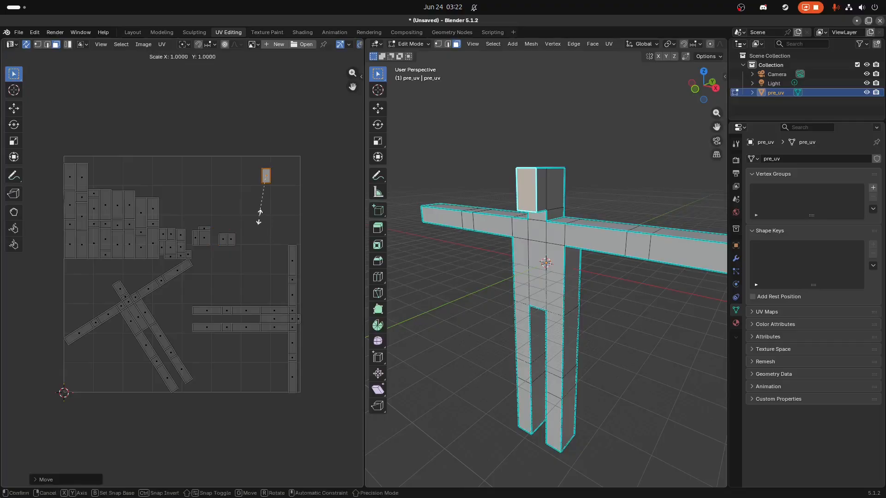
pyautogui.click(270, 340)
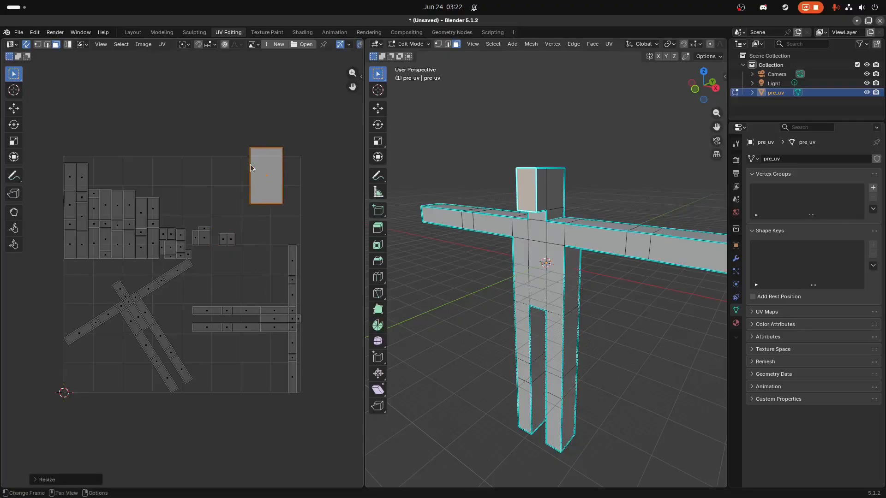
pyautogui.press('g')
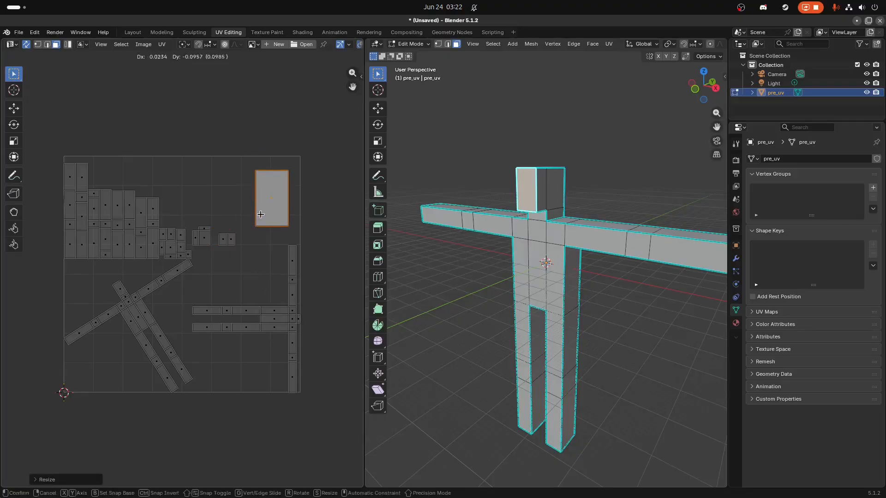
pyautogui.click(267, 205)
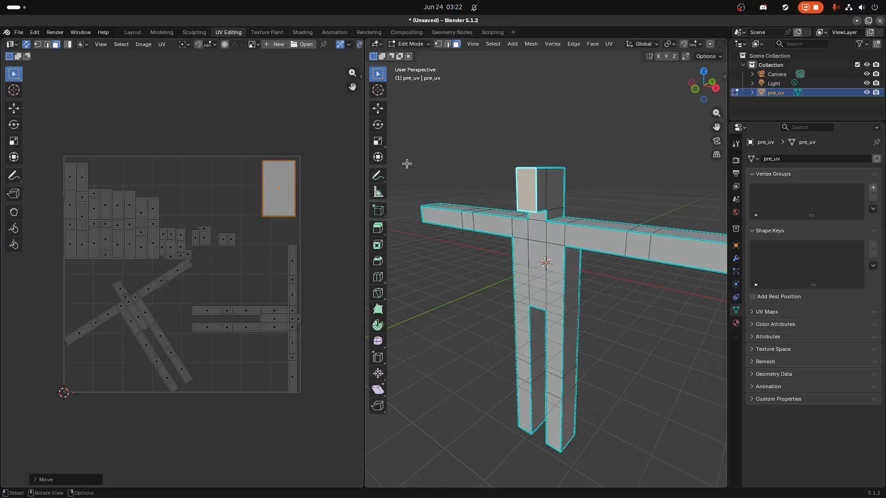
pyautogui.click(192, 179)
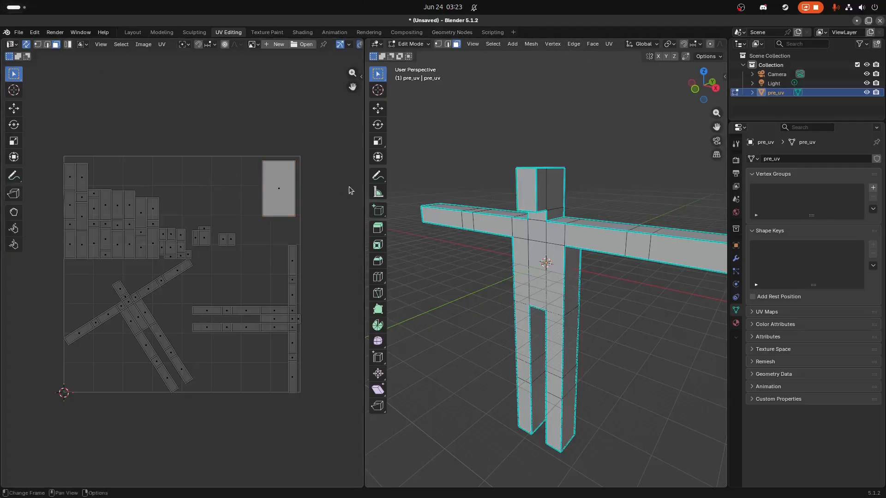
# Step: Select the six front torso faces one by one to check how they sit together in the UV layout
pyautogui.scroll(2, 512, 222)
pyautogui.scroll(-1, 512, 221)
pyautogui.click(513, 222)
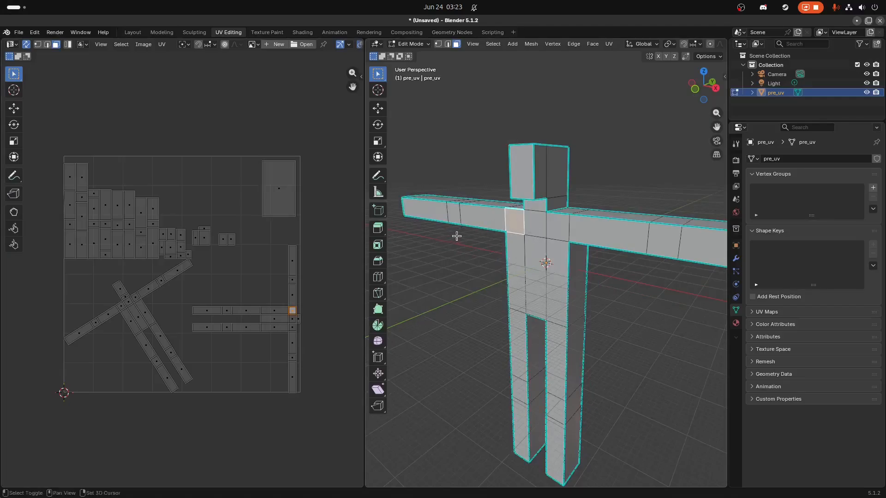
pyautogui.keyDown('shift'); pyautogui.click(522, 253); pyautogui.keyUp('shift')
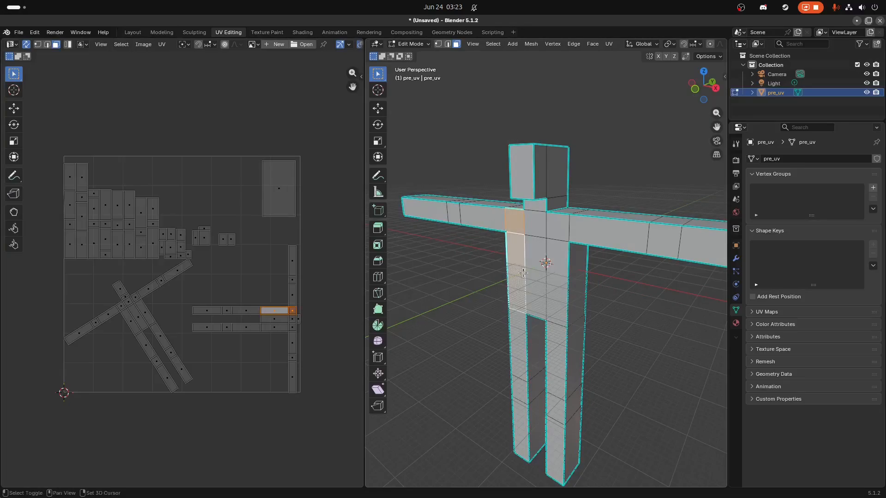
pyautogui.keyDown('shift'); pyautogui.click(544, 286); pyautogui.keyUp('shift')
pyautogui.keyDown('shift'); pyautogui.click(556, 283); pyautogui.keyUp('shift')
pyautogui.keyDown('shift'); pyautogui.click(552, 228); pyautogui.keyUp('shift')
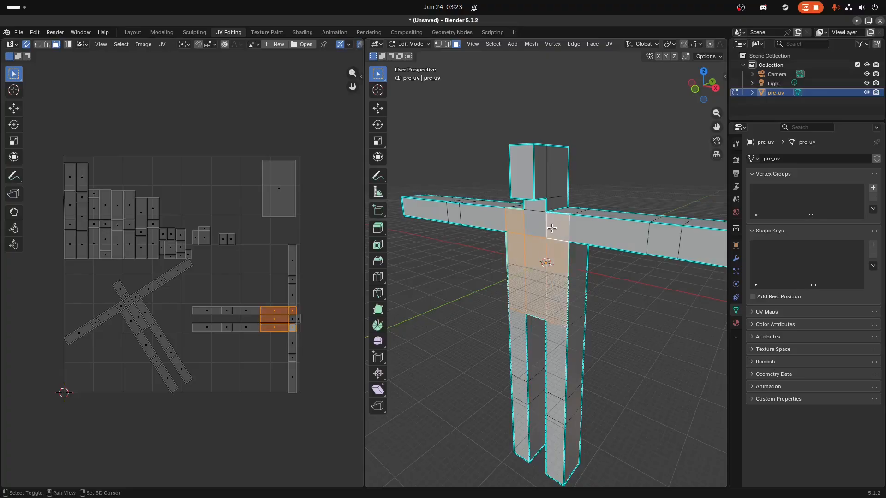
pyautogui.keyDown('shift'); pyautogui.click(539, 227); pyautogui.keyUp('shift')
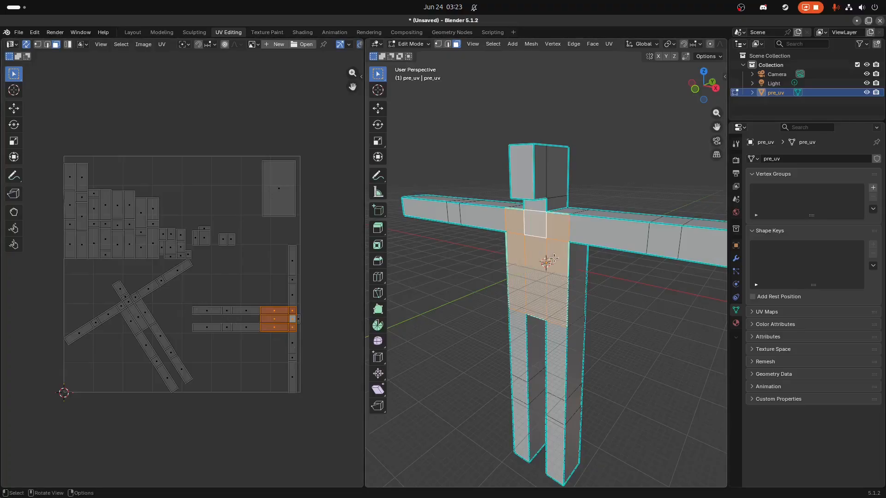
# Step: Select the side faces of the torso on both sides, try moving their UVs together, and undo the move
pyautogui.click(581, 267)
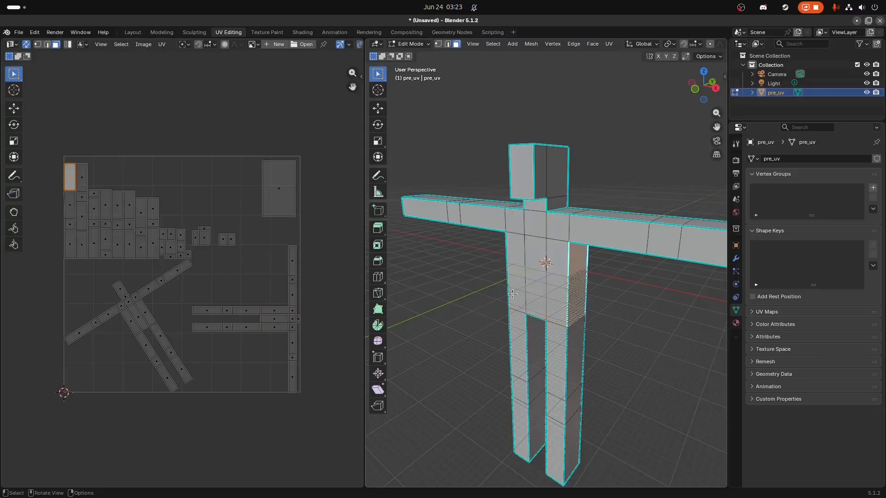
pyautogui.moveTo(512, 294); pyautogui.dragTo(683, 278, button='middle')
pyautogui.rightClick(546, 275)
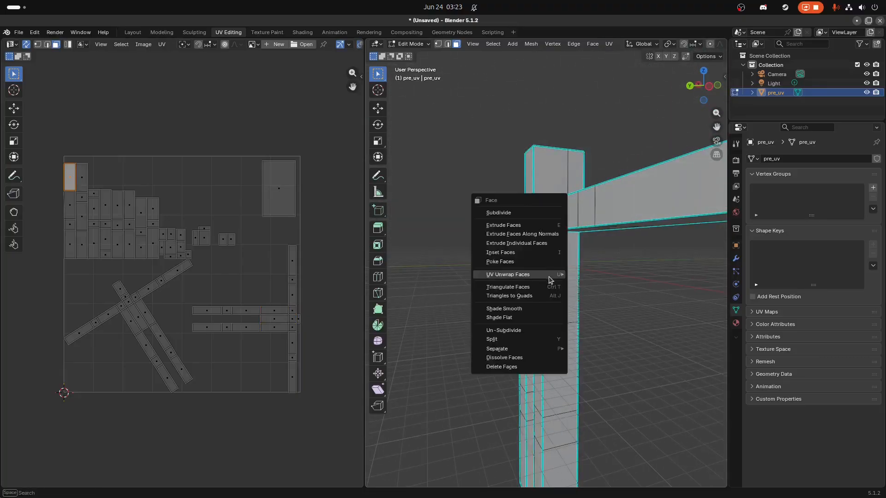
pyautogui.click(673, 236)
pyautogui.keyDown('shift'); pyautogui.click(557, 252); pyautogui.keyUp('shift')
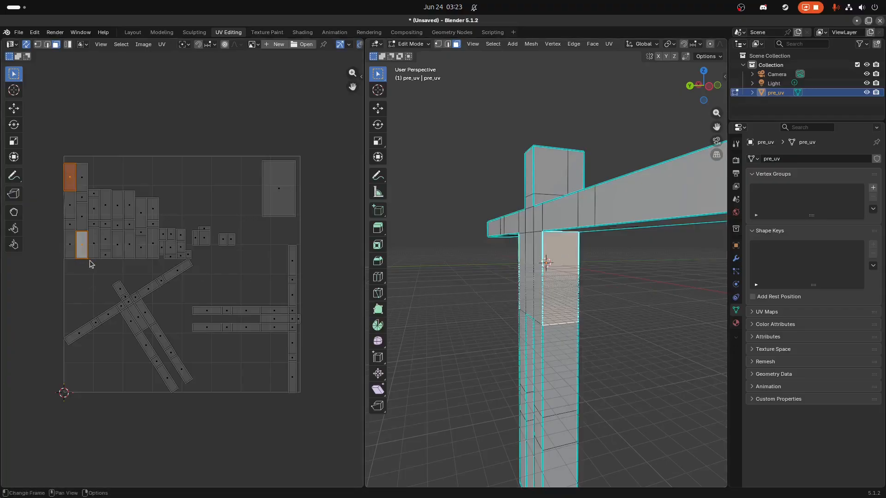
pyautogui.press('g')
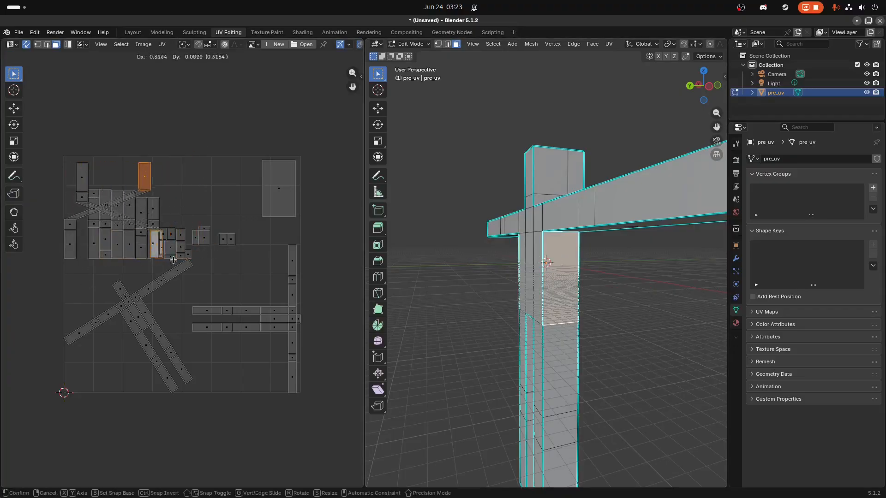
pyautogui.click(138, 277)
pyautogui.hotkey('ctrl', 'z')
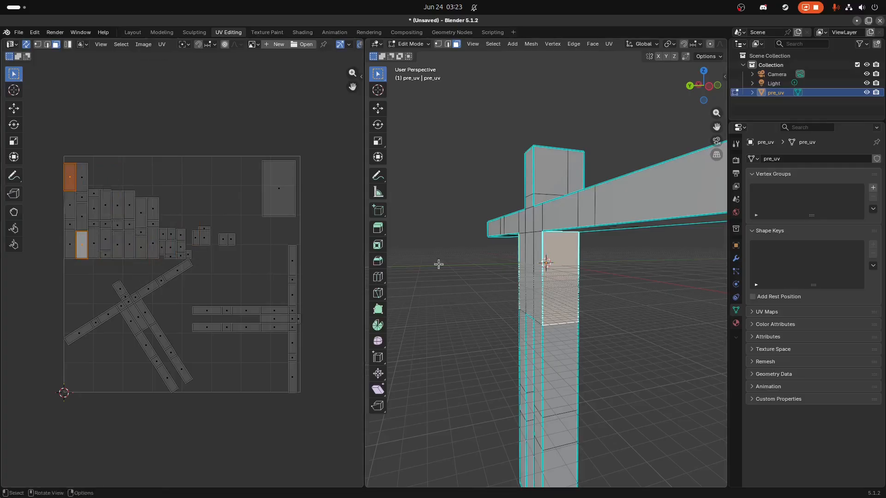
# Step: Select only the torso side face facing the view, try moving its UVs downward, and undo the move
pyautogui.click(560, 277)
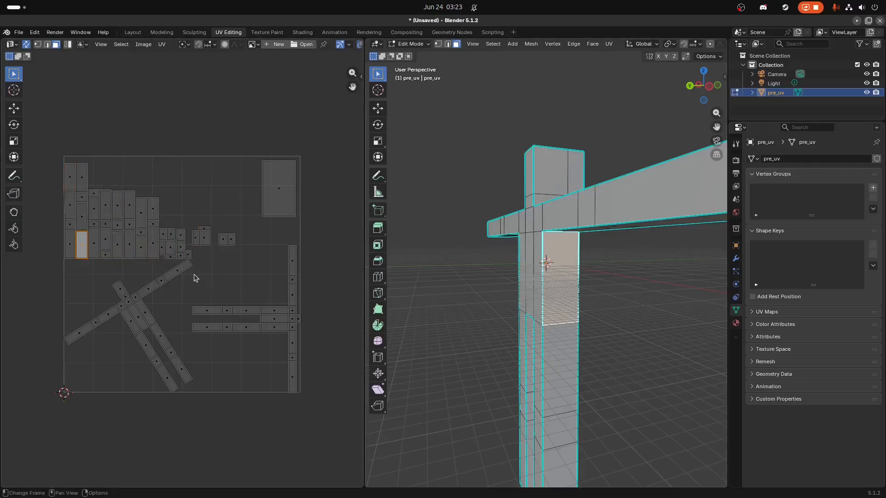
pyautogui.press('g')
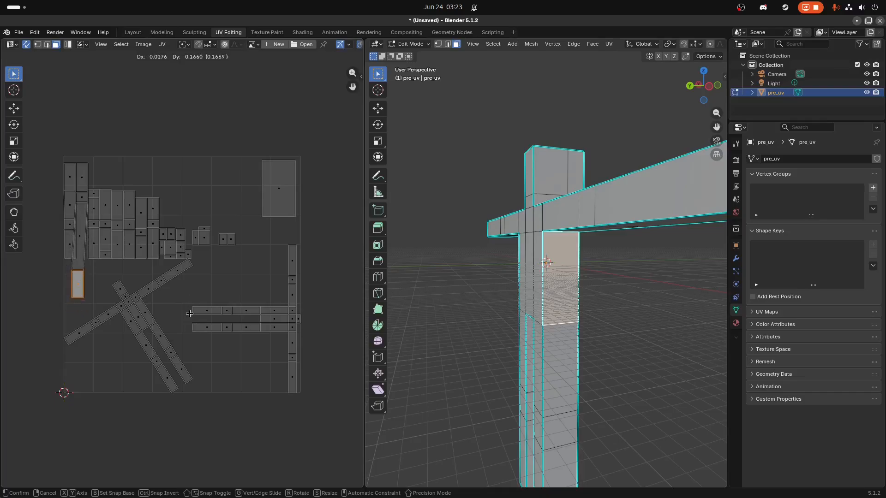
pyautogui.click(190, 313)
pyautogui.hotkey('ctrl', 'z')
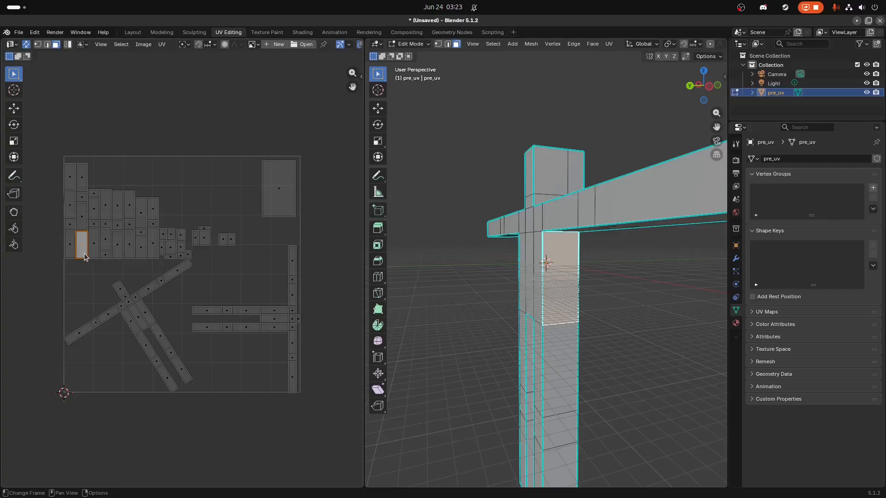
# Step: Split the selected torso side face from its UV island and move it to the empty area right of the map's centre
pyautogui.press('u')
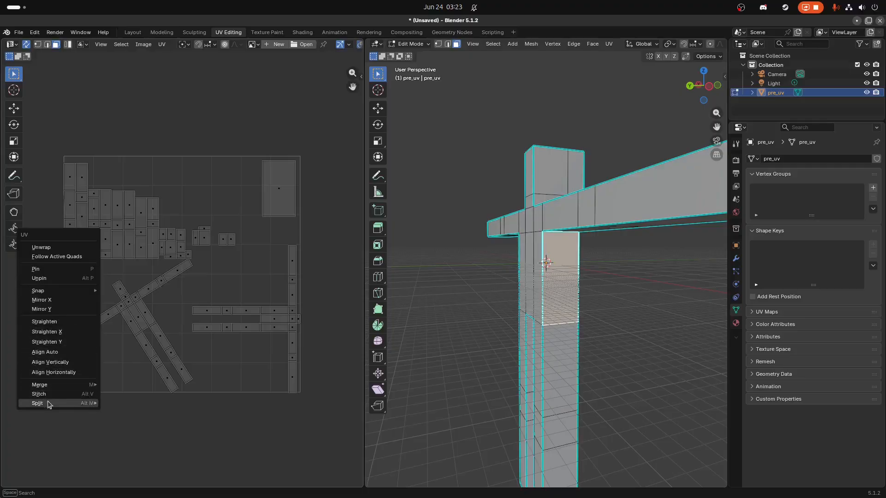
pyautogui.moveTo(48, 407)
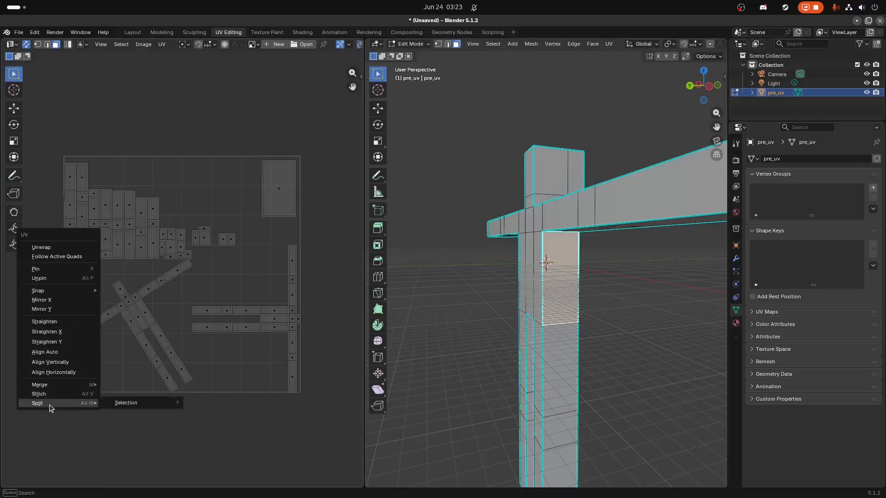
pyautogui.click(109, 403)
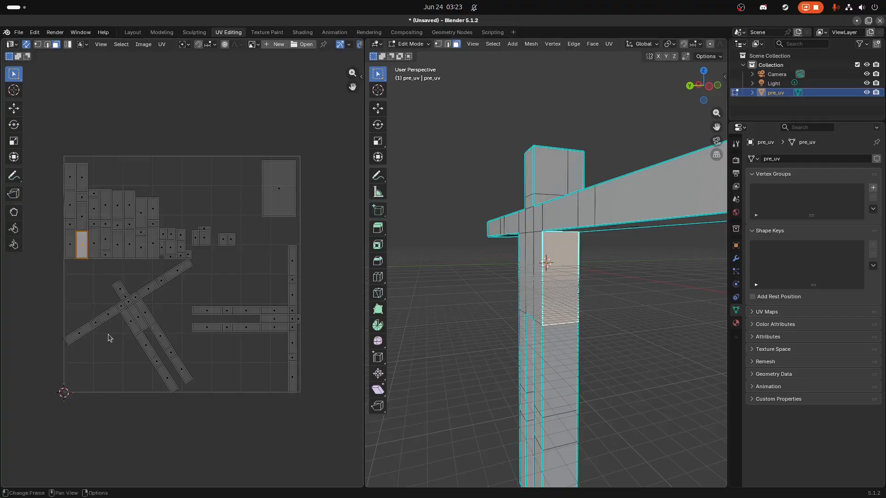
pyautogui.press('g')
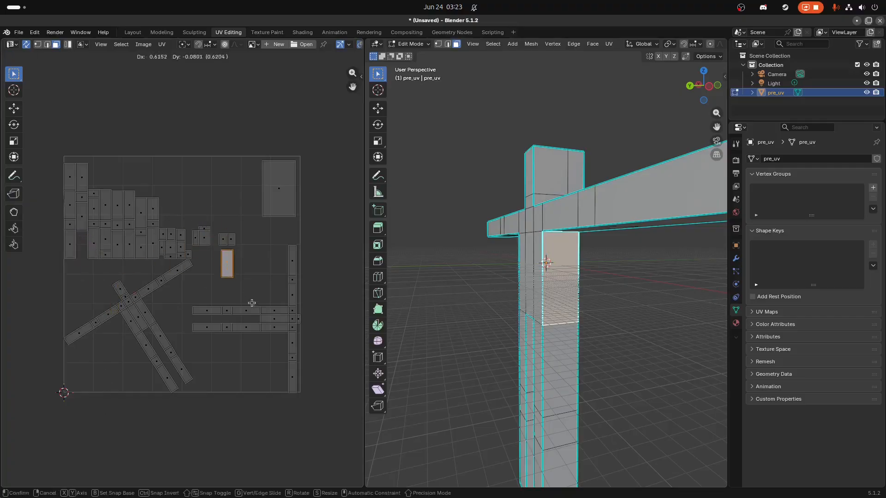
pyautogui.click(255, 316)
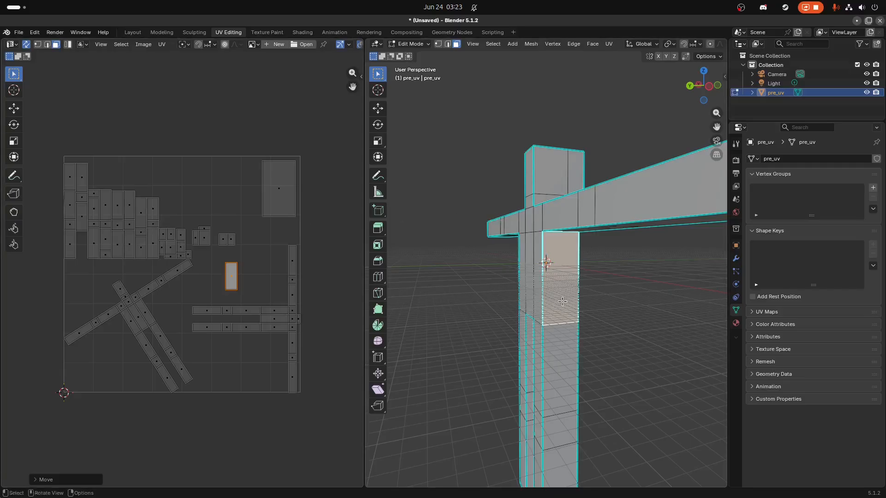
# Step: Split the opposite torso side face from its UV island and move it to the empty area near the UV square's lower right
pyautogui.moveTo(561, 302); pyautogui.dragTo(555, 254, button='middle')
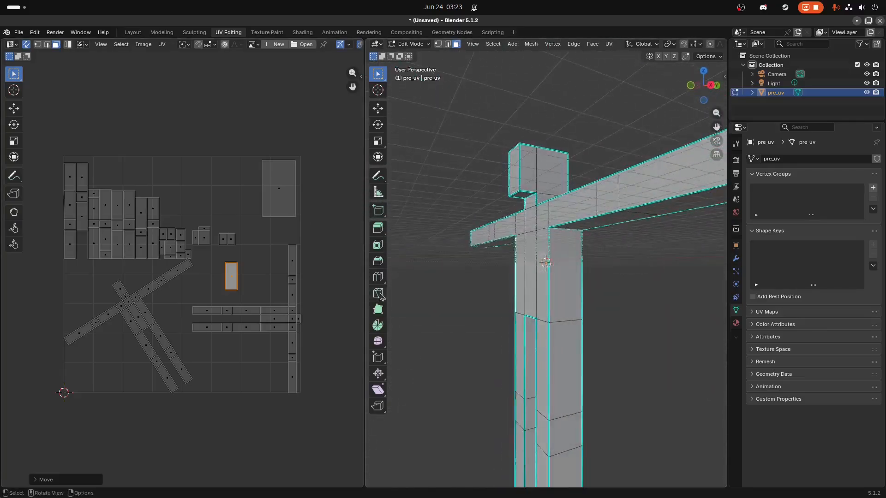
pyautogui.click(569, 263)
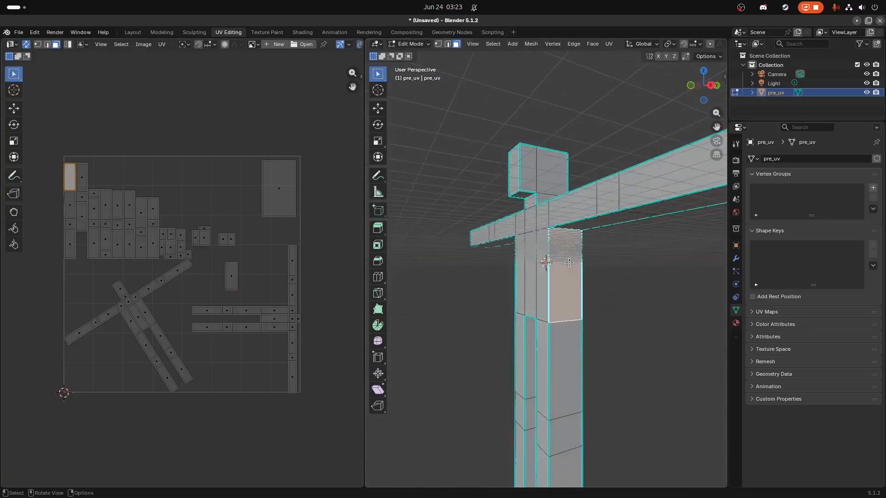
pyautogui.rightClick(76, 178)
pyautogui.moveTo(31, 192)
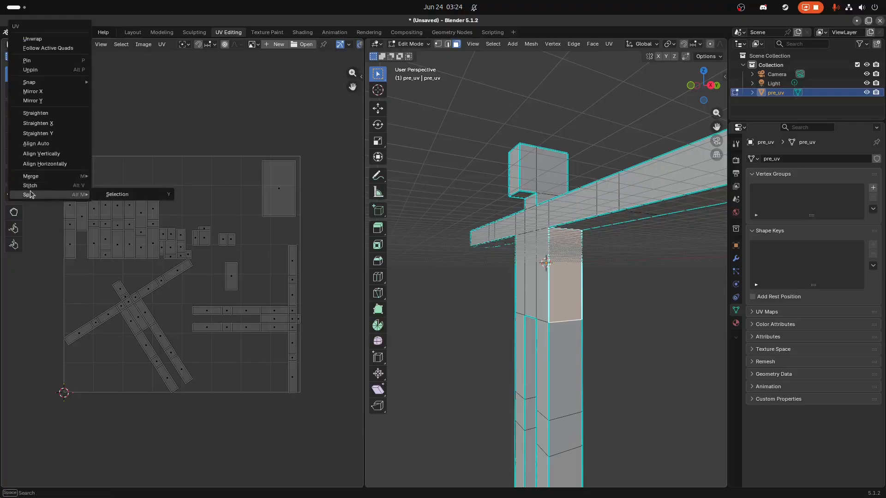
pyautogui.click(108, 194)
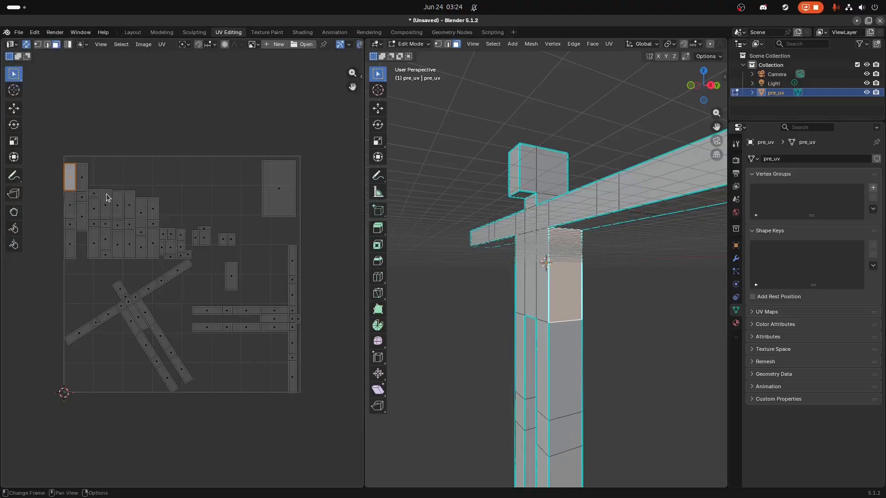
pyautogui.press('g')
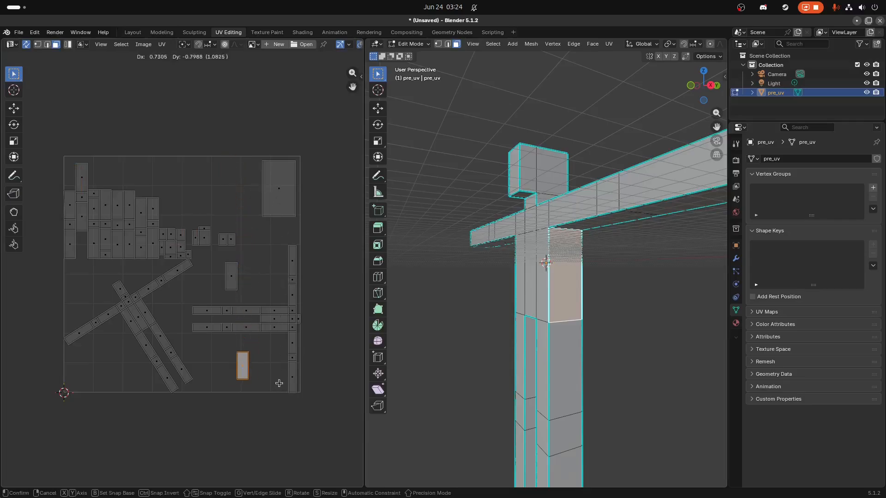
pyautogui.click(264, 379)
# Step: Move the first separated torso side face down beside the other one in the UV square's lower right
pyautogui.click(232, 272)
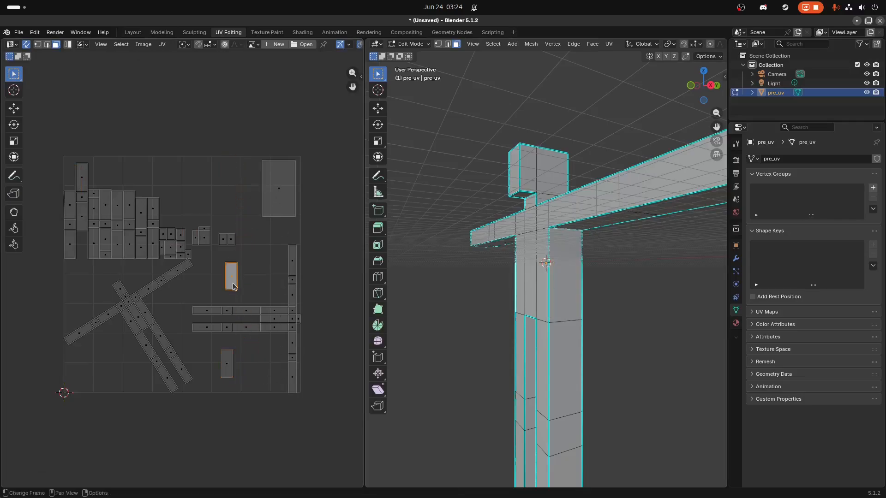
pyautogui.press('g')
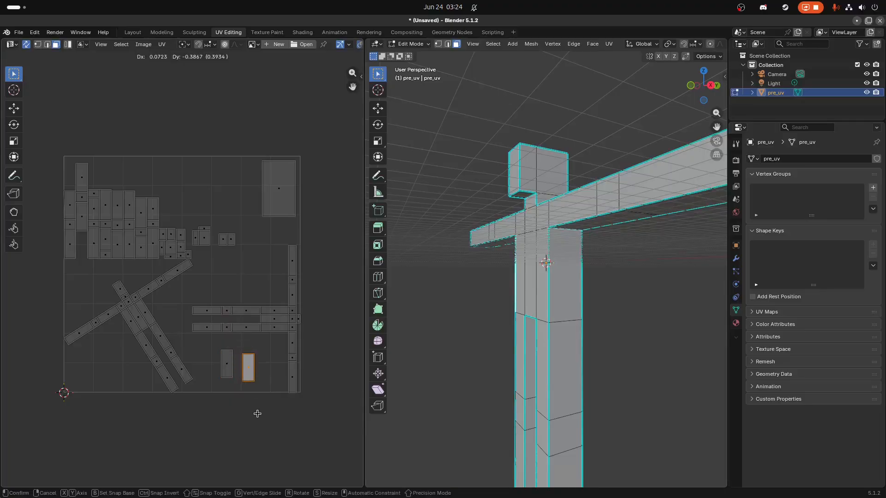
pyautogui.click(254, 409)
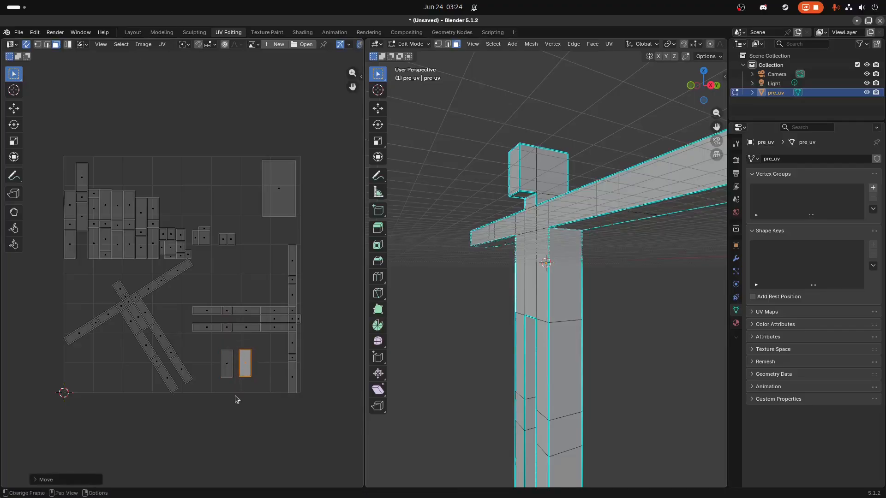
# Step: Select the six torso faces at the centre of the diagonal cross-shaped UV island and split them from it
pyautogui.click(120, 308)
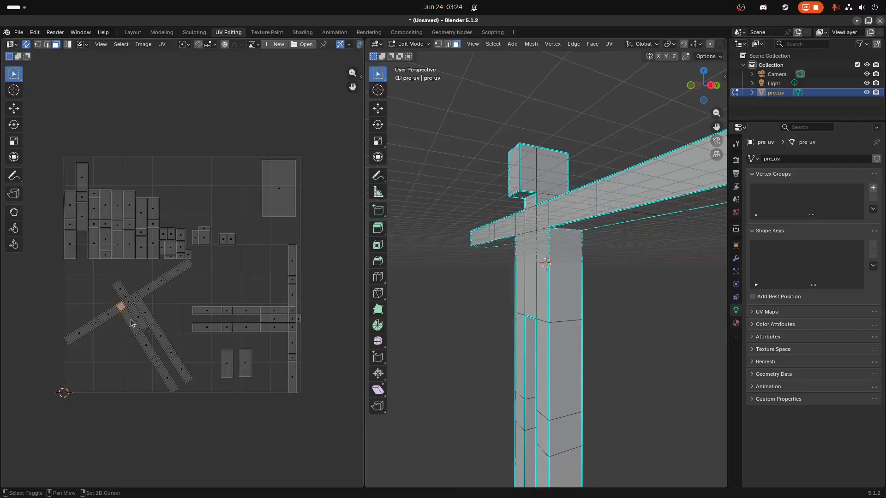
pyautogui.keyDown('shift'); pyautogui.click(131, 324); pyautogui.keyUp('shift')
pyautogui.keyDown('shift'); pyautogui.click(141, 320); pyautogui.keyUp('shift')
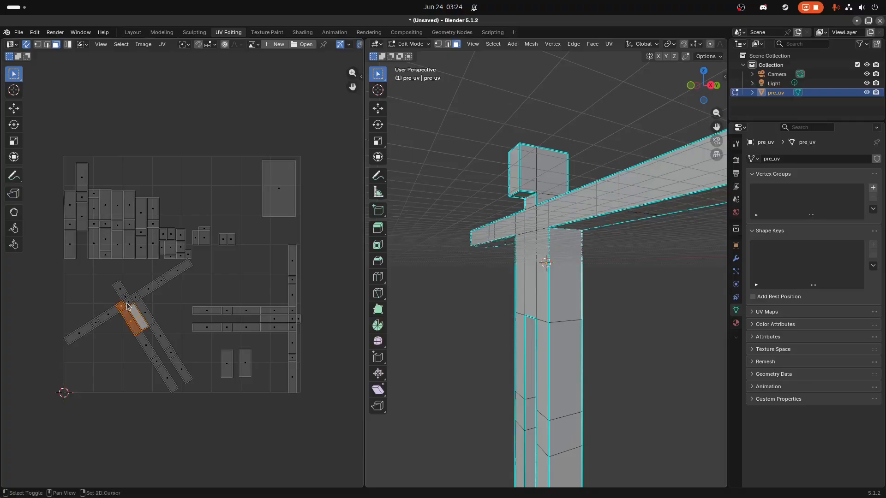
pyautogui.keyDown('shift'); pyautogui.click(128, 304); pyautogui.keyUp('shift')
pyautogui.keyDown('shift'); pyautogui.click(143, 310); pyautogui.keyUp('shift')
pyautogui.keyDown('shift'); pyautogui.click(138, 298); pyautogui.keyUp('shift')
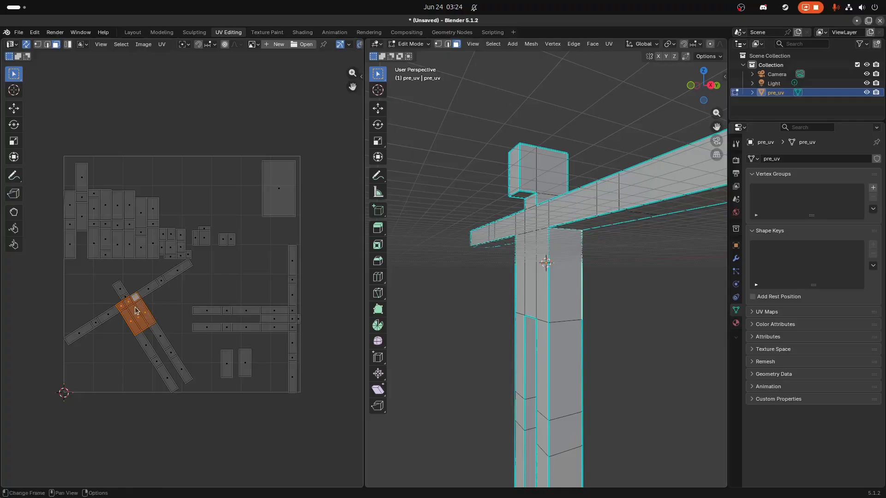
pyautogui.rightClick(137, 310)
pyautogui.moveTo(132, 307)
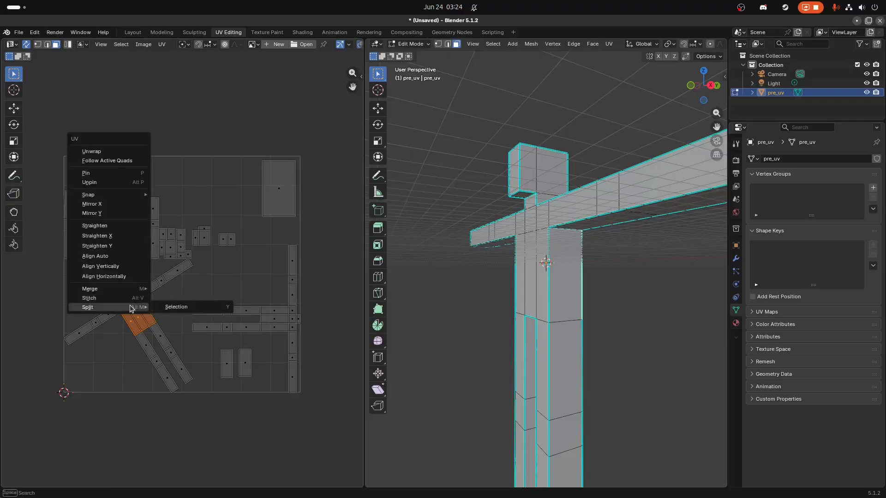
pyautogui.click(177, 308)
# Step: Move the six split torso faces to the empty upper part of the UV square and rotate the block upright
pyautogui.press('g')
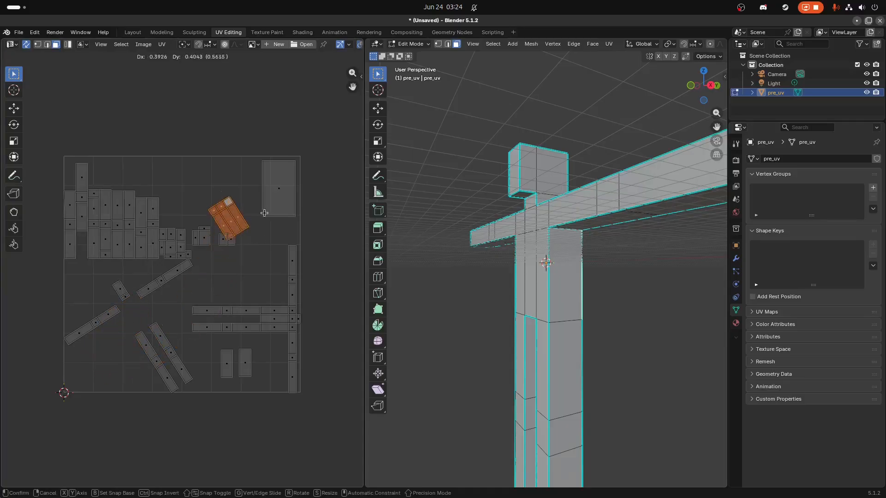
pyautogui.click(214, 180)
pyautogui.press('r')
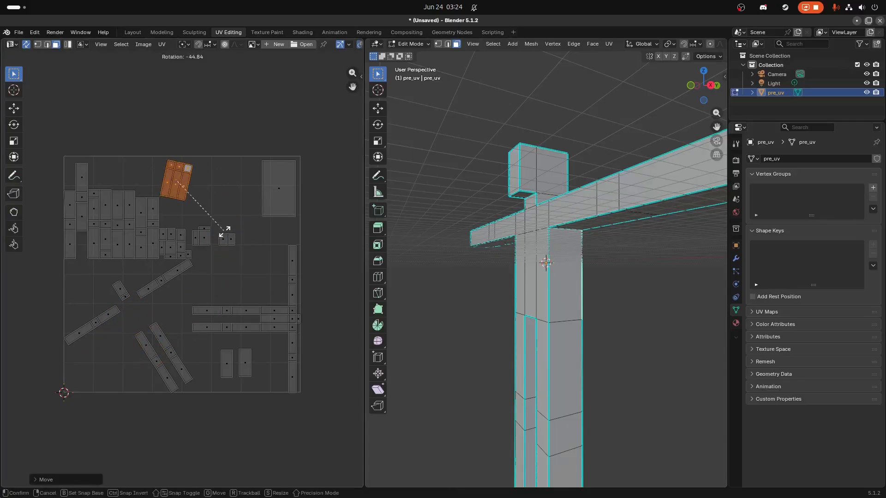
pyautogui.click(233, 220)
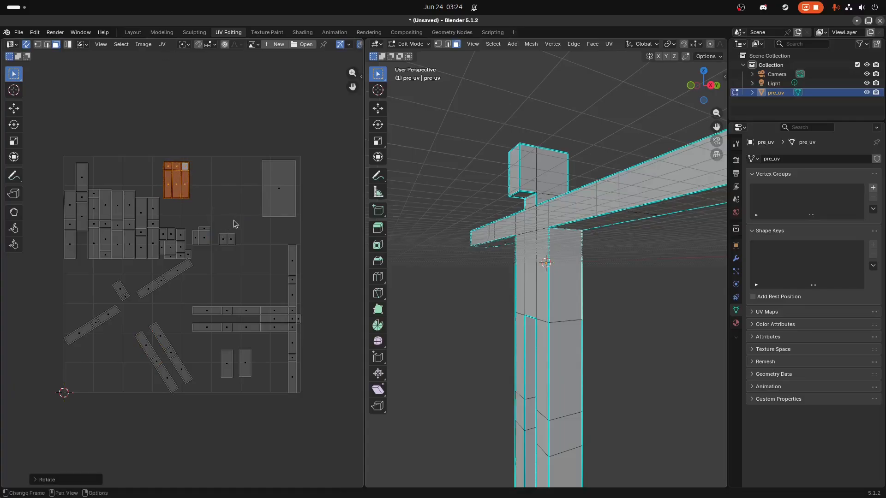
pyautogui.press('g')
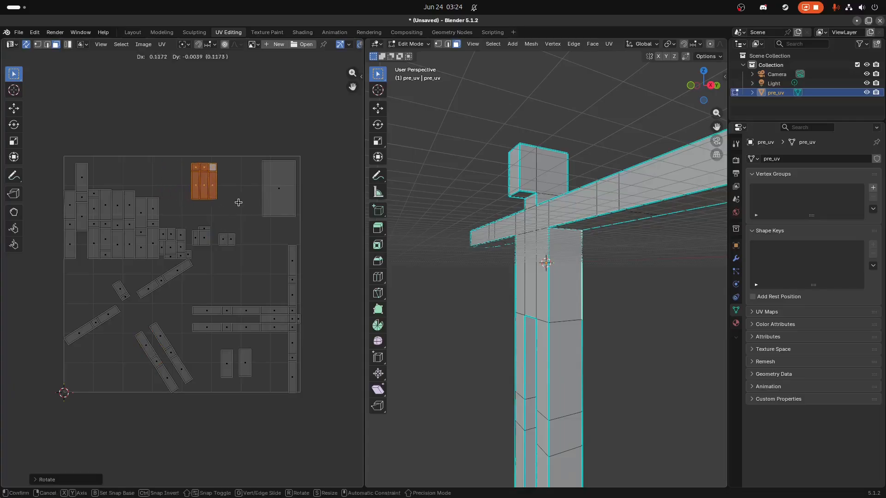
pyautogui.click(235, 202)
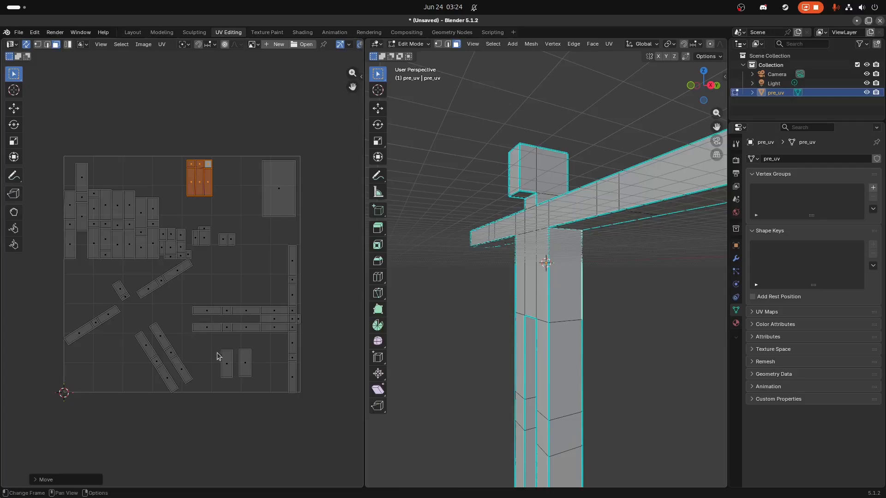
# Step: Move both separated torso side faces up next to the upright torso block at the top of the UV square
pyautogui.moveTo(218, 349); pyautogui.dragTo(257, 388)
pyautogui.press('g')
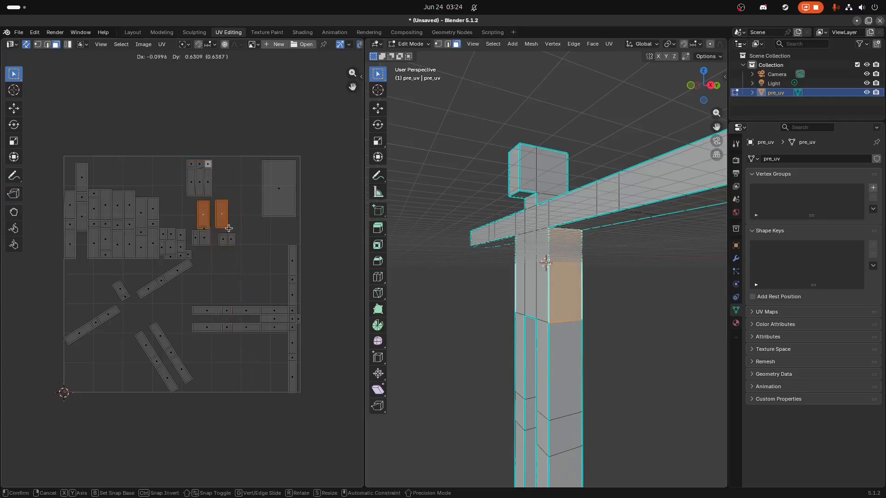
pyautogui.click(247, 196)
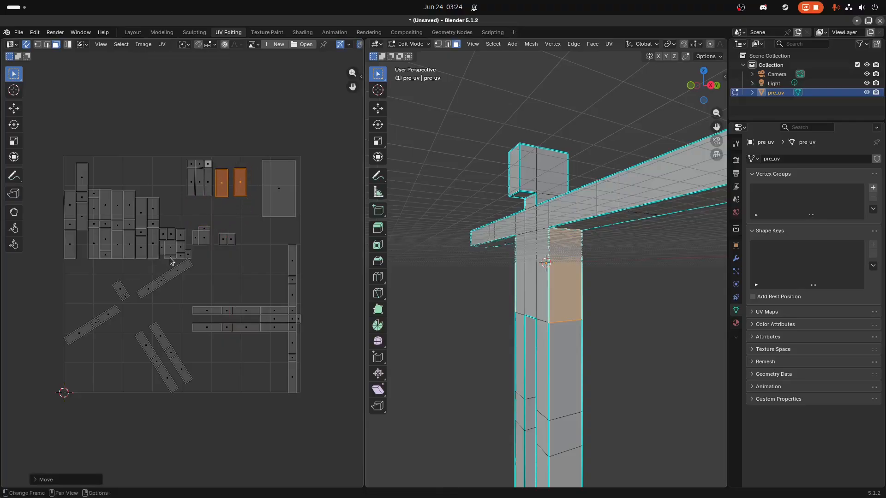
# Step: Select the six torso faces at the centre of the axis-aligned cross-shaped UV island and split them from it
pyautogui.click(281, 310)
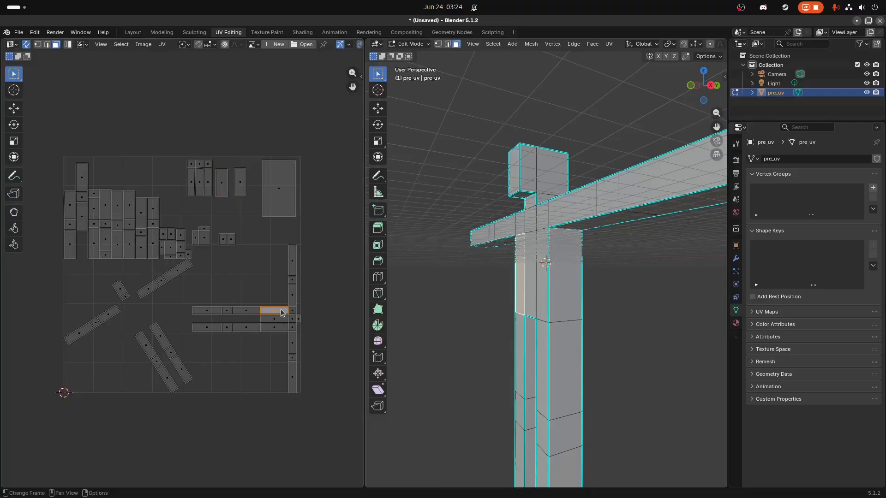
pyautogui.keyDown('shift'); pyautogui.click(277, 320); pyautogui.keyUp('shift')
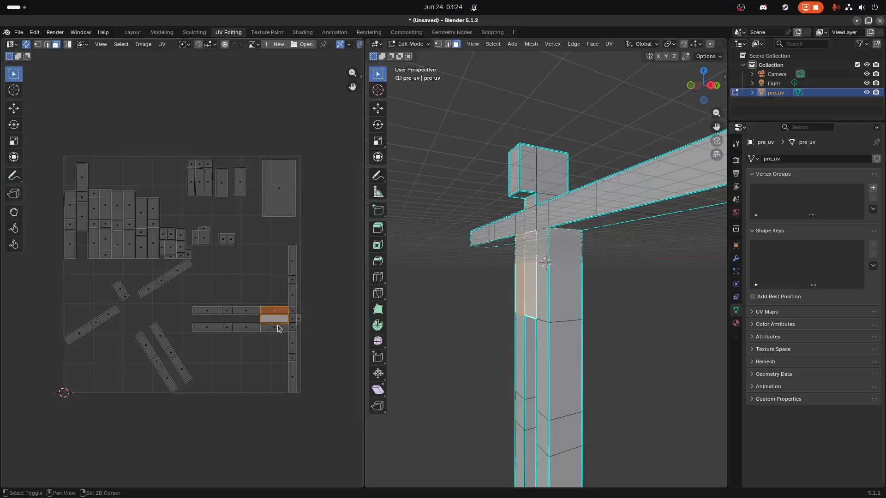
pyautogui.keyDown('shift'); pyautogui.click(277, 326); pyautogui.keyUp('shift')
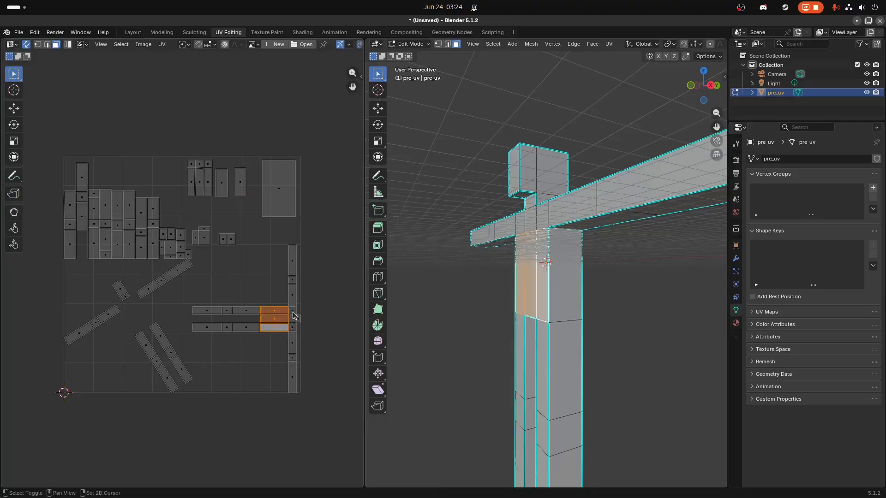
pyautogui.keyDown('shift'); pyautogui.click(292, 312); pyautogui.keyUp('shift')
pyautogui.keyDown('shift'); pyautogui.click(292, 318); pyautogui.keyUp('shift')
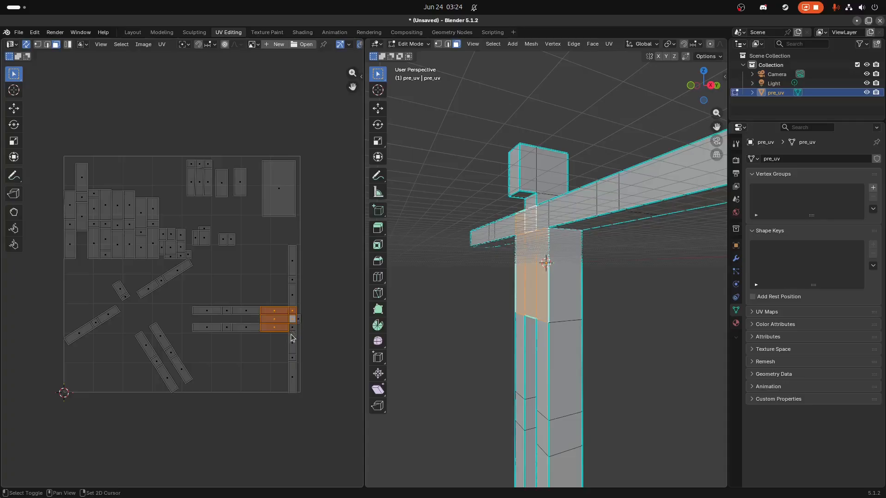
pyautogui.keyDown('shift'); pyautogui.click(292, 328); pyautogui.keyUp('shift')
pyautogui.press('u')
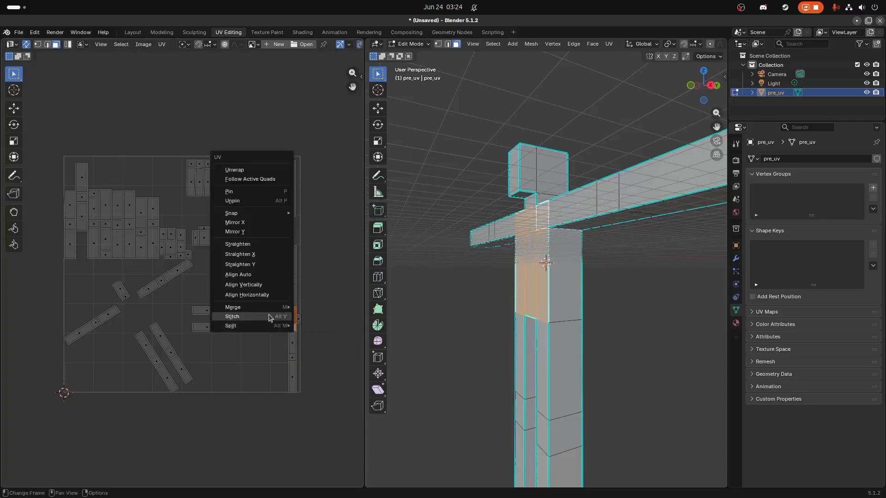
pyautogui.moveTo(270, 326)
pyautogui.click(310, 326)
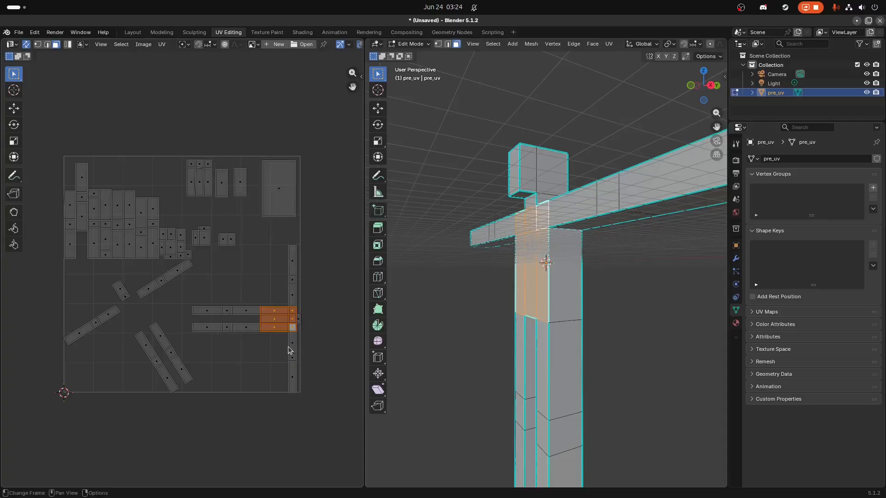
# Step: Rotate the second six-face torso block about 90 degrees and move it up to the left of the first torso block
pyautogui.press('r')
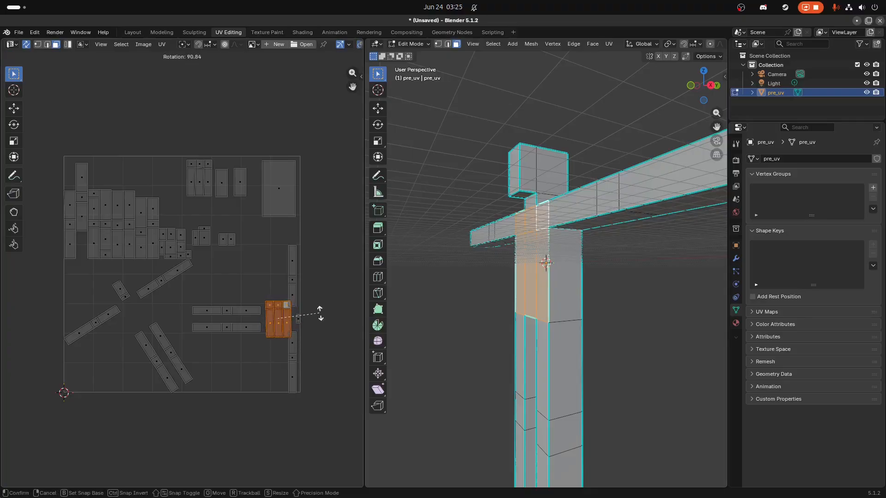
pyautogui.click(322, 317)
pyautogui.press('g')
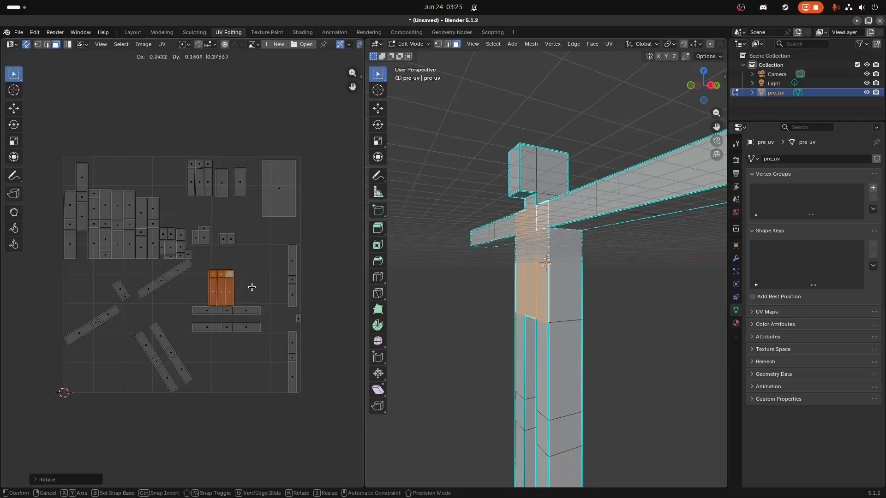
pyautogui.click(195, 174)
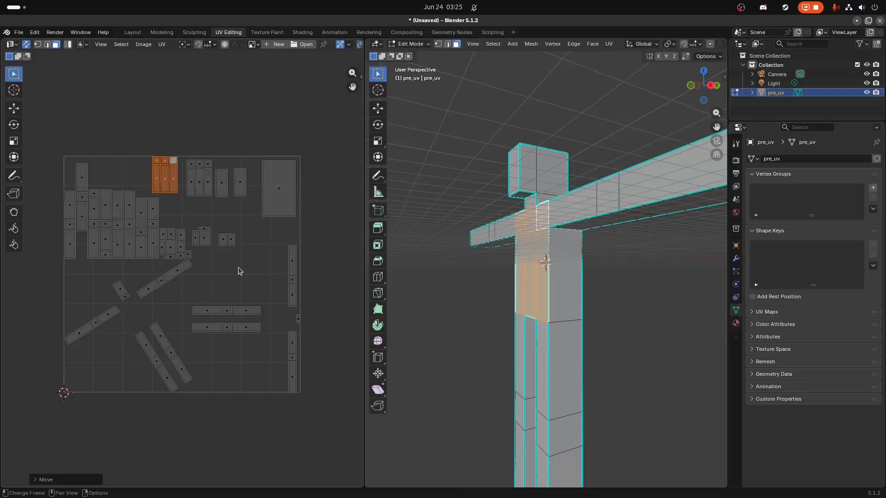
# Step: Select all UV faces except the separated pieces along the top, scale them to about half size and move them to the square's lower left
pyautogui.moveTo(251, 278); pyautogui.dragTo(52, 216)
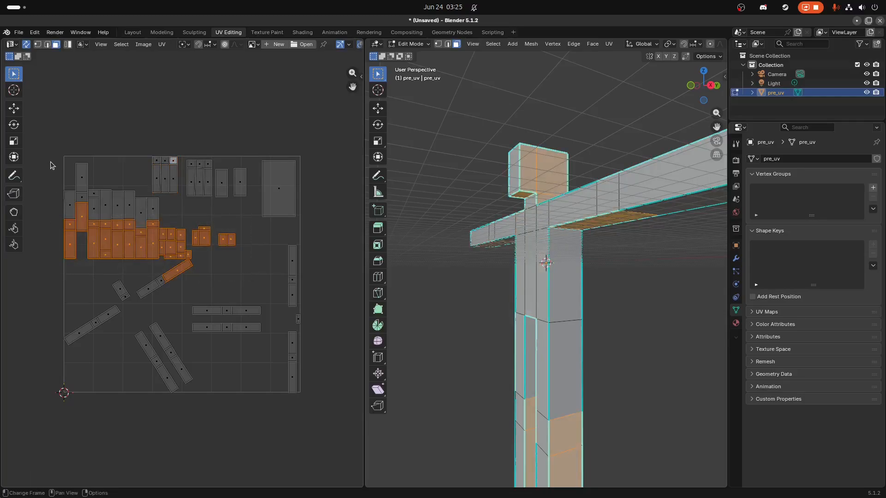
pyautogui.keyDown('shift'); pyautogui.moveTo(52, 153); pyautogui.dragTo(140, 251); pyautogui.keyUp('shift')
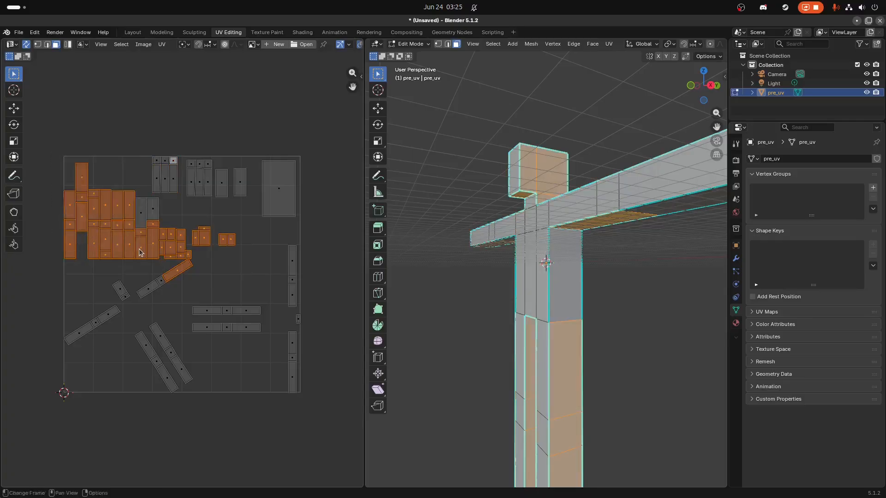
pyautogui.keyDown('shift'); pyautogui.moveTo(199, 206); pyautogui.dragTo(121, 235); pyautogui.keyUp('shift')
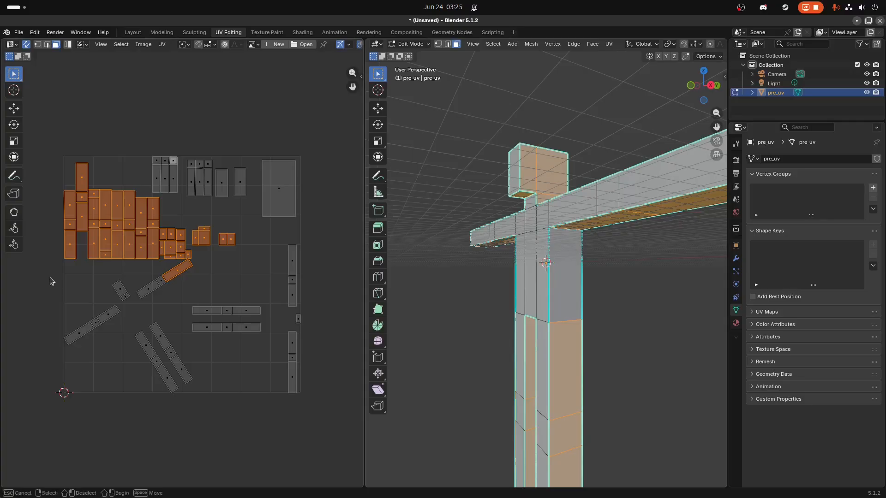
pyautogui.keyDown('shift'); pyautogui.moveTo(49, 276); pyautogui.dragTo(280, 413); pyautogui.keyUp('shift')
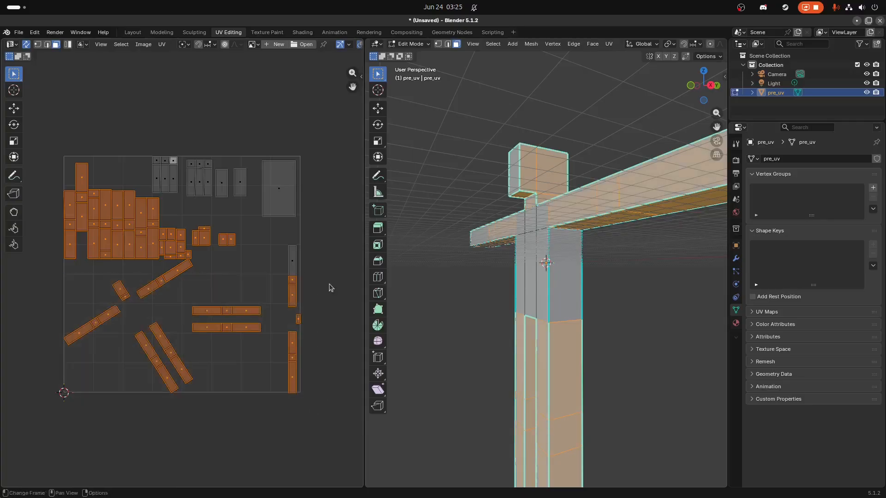
pyautogui.keyDown('shift'); pyautogui.moveTo(330, 251); pyautogui.dragTo(258, 320); pyautogui.keyUp('shift')
pyautogui.press('s')
pyautogui.click(245, 307)
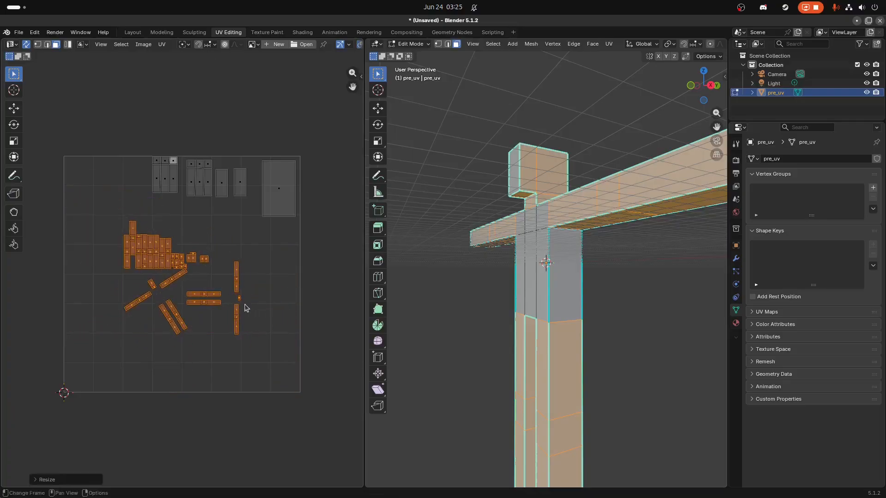
pyautogui.press('g')
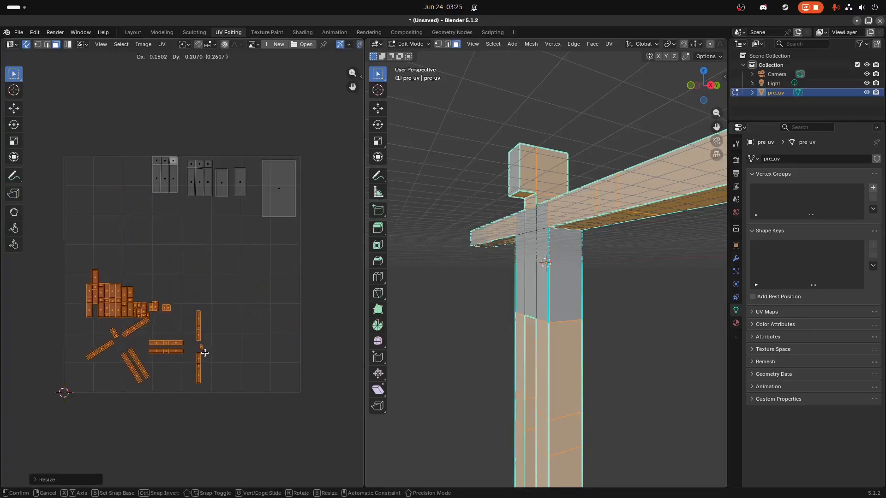
pyautogui.click(207, 351)
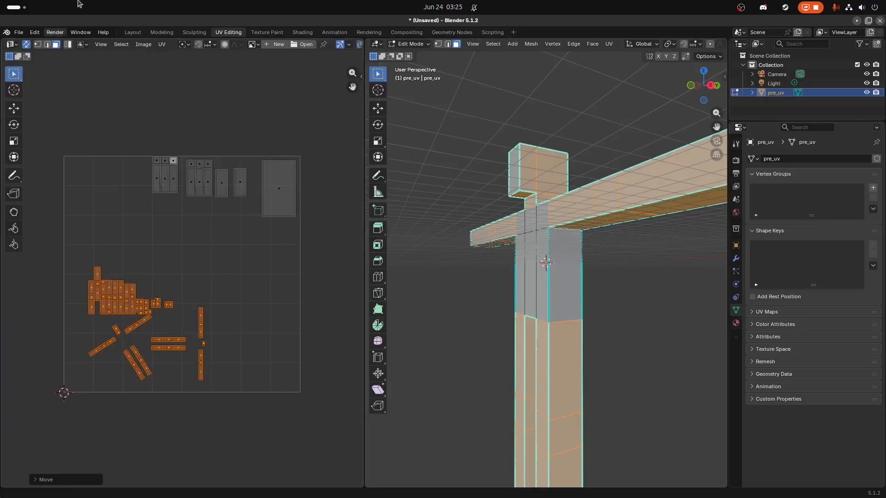
# Step: Start a UV layout export as a 1024 × 1024 PNG image with All UVs enabled and Export Tiles kept at None
pyautogui.click(162, 45)
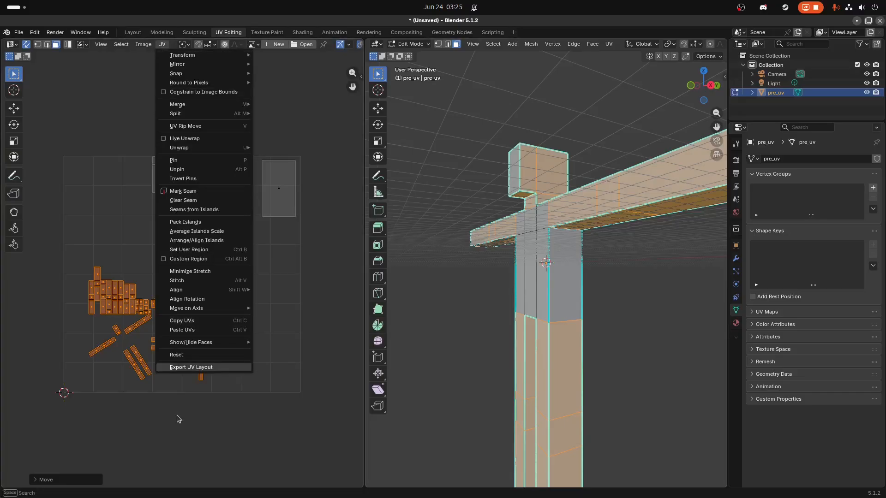
pyautogui.click(204, 368)
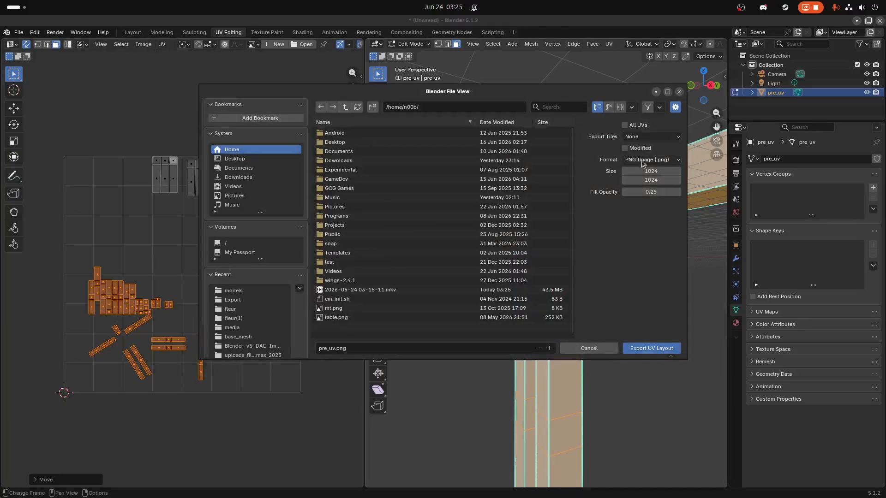
pyautogui.click(656, 138)
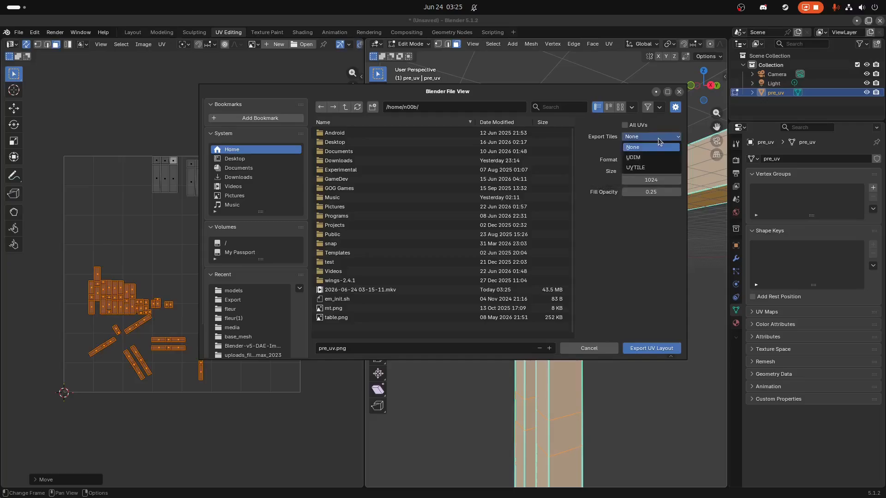
pyautogui.click(658, 138)
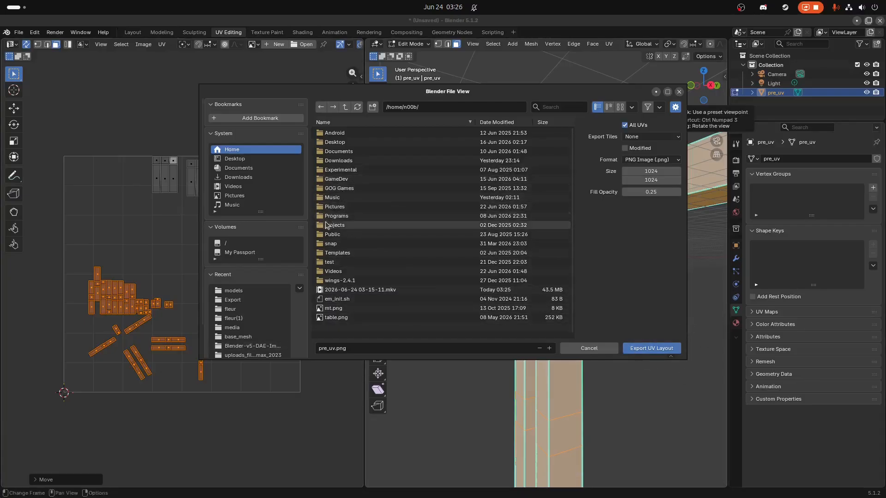
# Step: Export the UV layout as pre_uv.png into the folder Desktop/tutorial/formats_overview/Format_Tutorial/textures
pyautogui.click(342, 144)
pyautogui.doubleClick(342, 144)
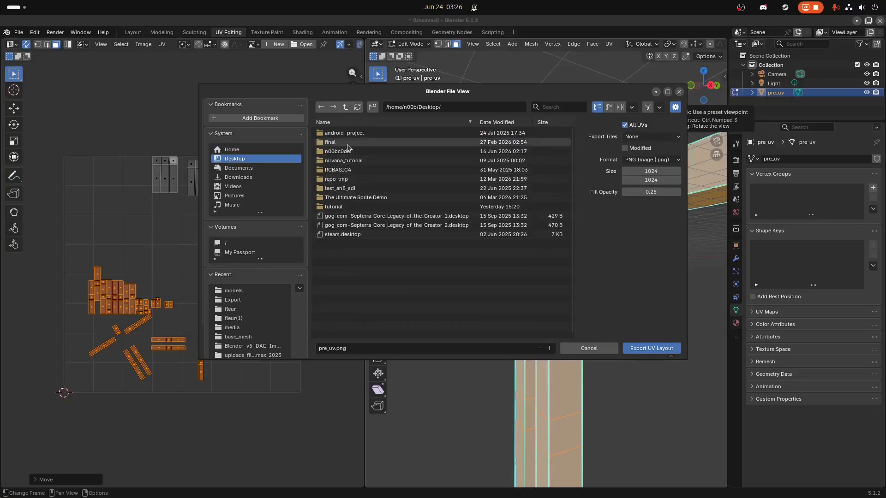
pyautogui.doubleClick(340, 206)
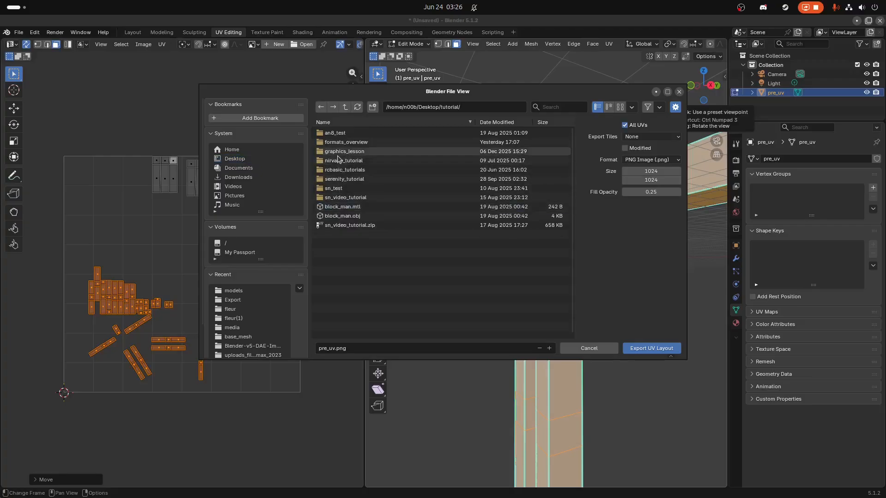
pyautogui.doubleClick(345, 143)
pyautogui.doubleClick(347, 133)
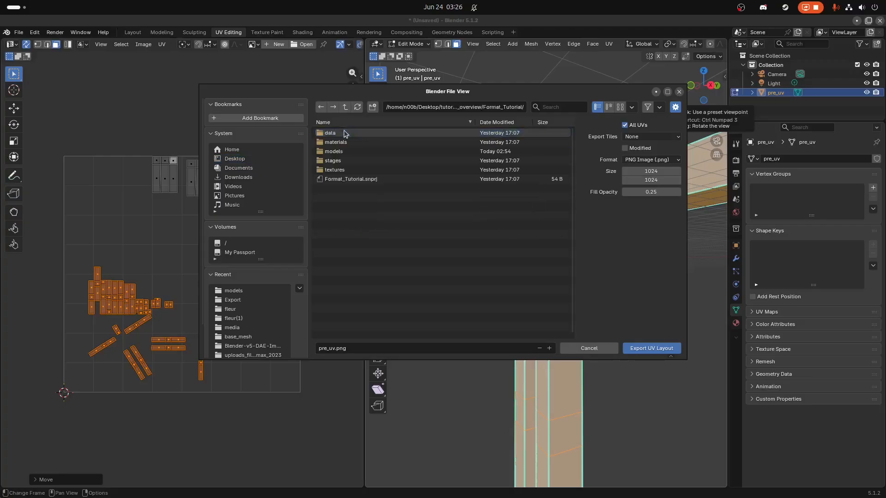
pyautogui.doubleClick(335, 170)
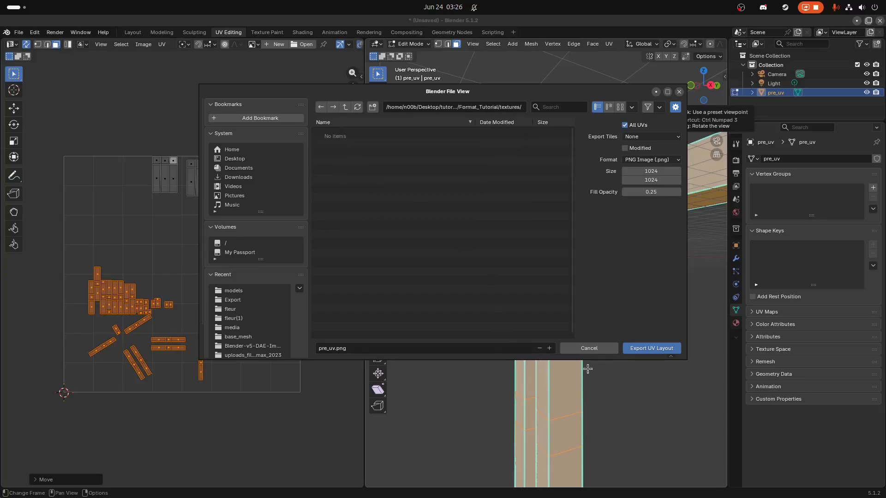
pyautogui.click(640, 350)
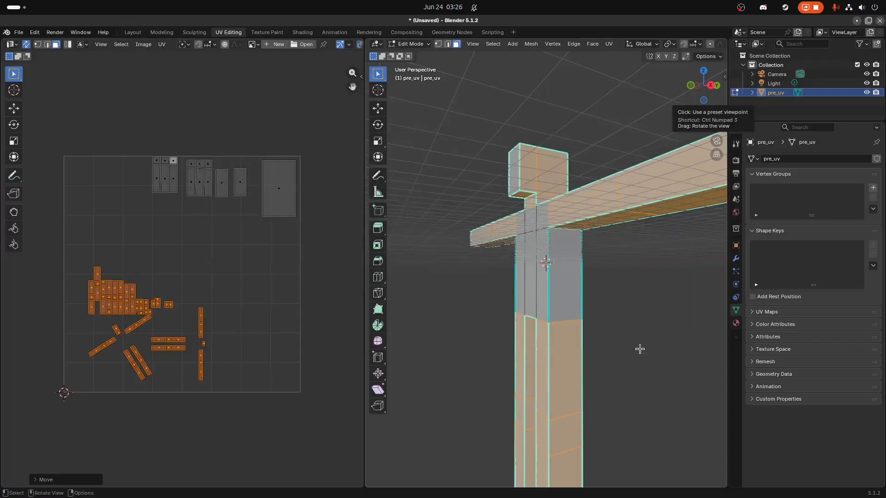
# Step: Switch to the Files app and browse to Desktop/tutorial/formats_overview/Format_Tutorial/textures
pyautogui.moveTo(10, 153)
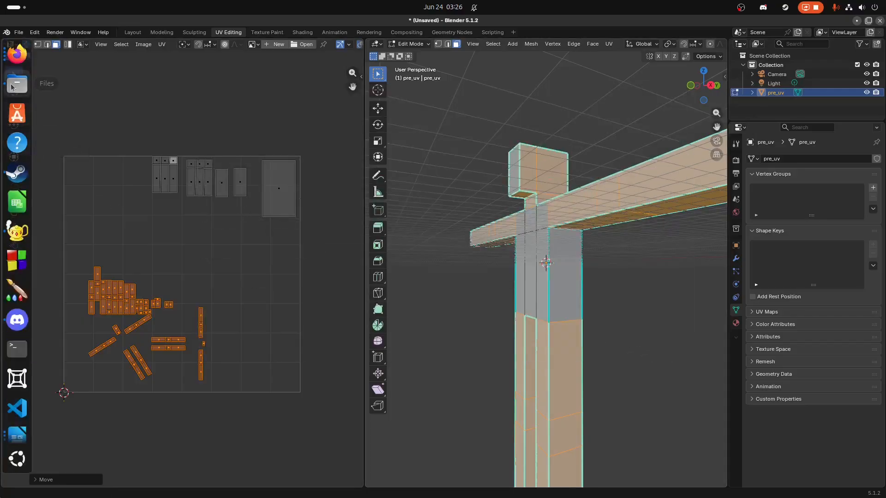
pyautogui.click(12, 87)
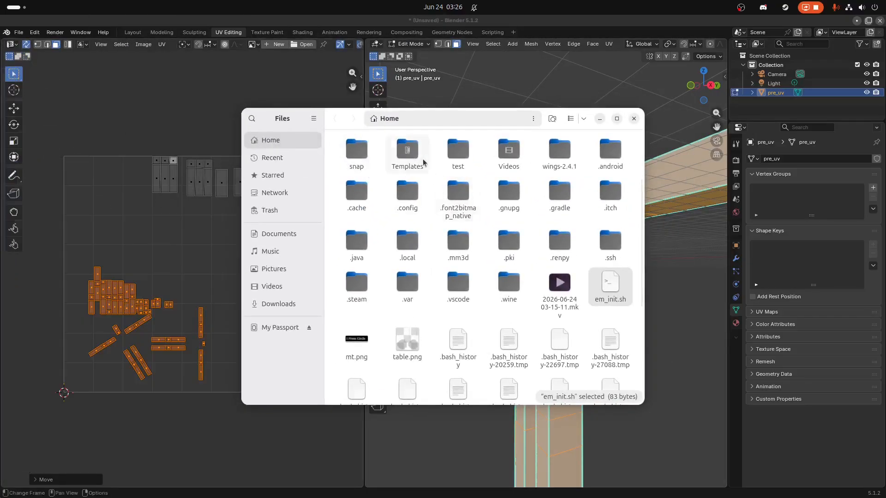
pyautogui.scroll(3, 392, 170)
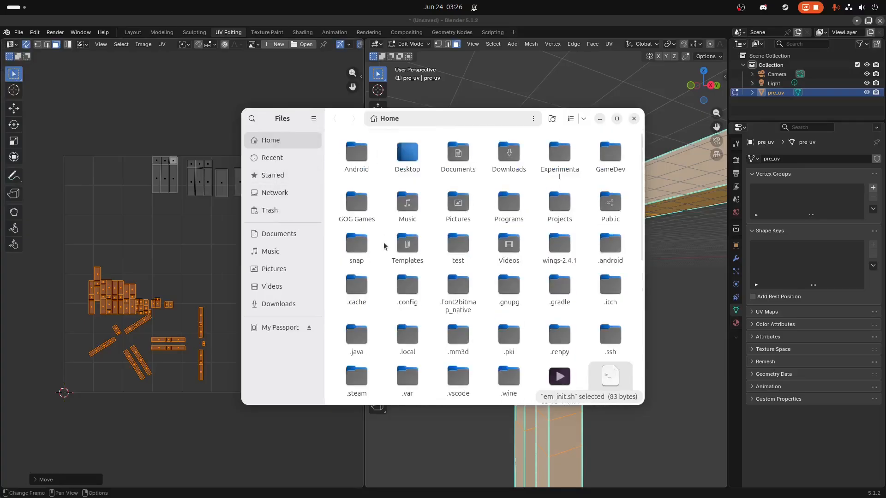
pyautogui.doubleClick(399, 163)
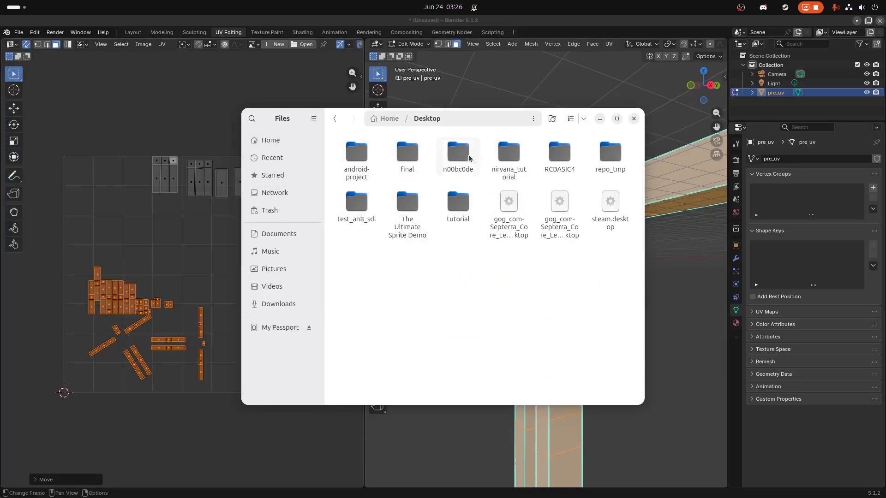
pyautogui.doubleClick(458, 203)
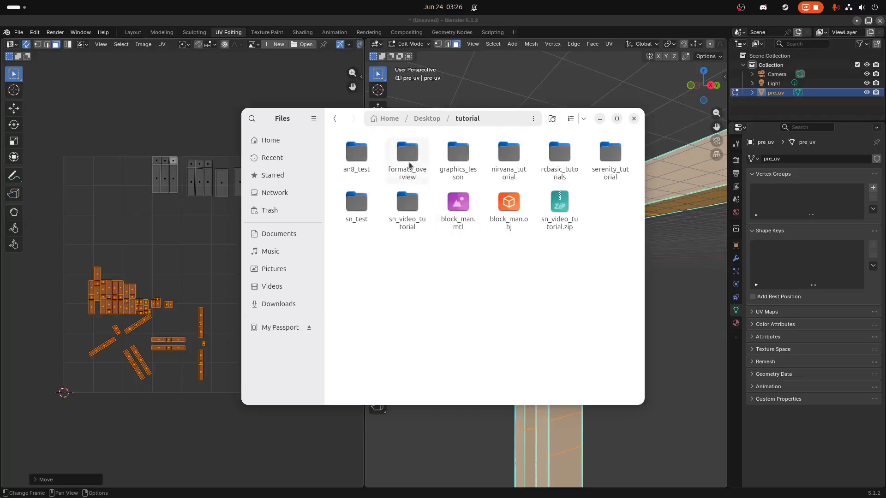
pyautogui.doubleClick(408, 159)
pyautogui.doubleClick(354, 156)
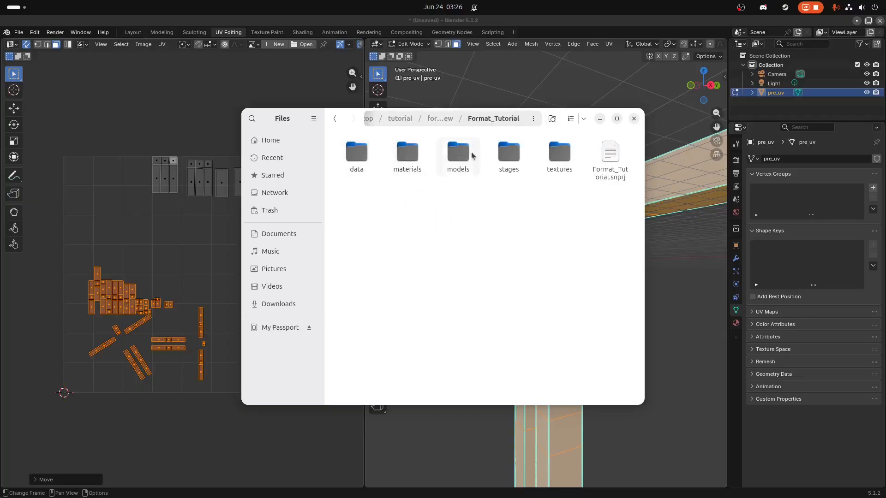
pyautogui.doubleClick(567, 151)
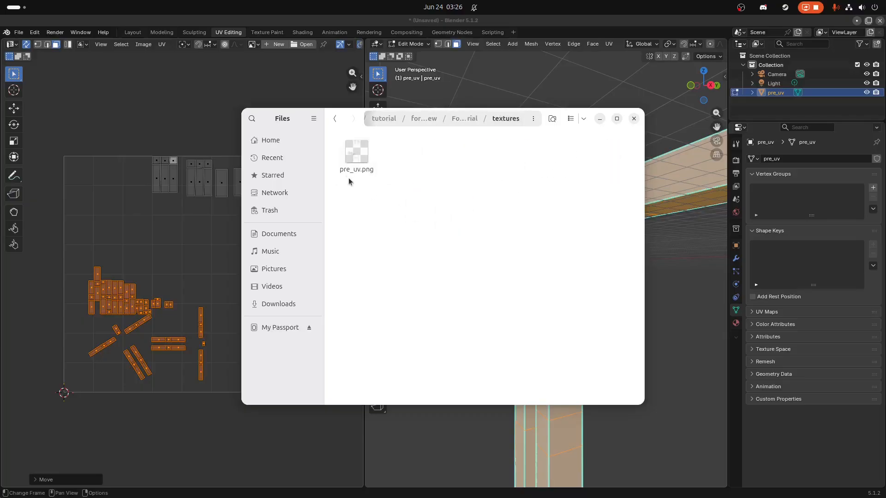
# Step: Open pre_uv.png to examine the exported UV layout, close the image and return to Blender
pyautogui.doubleClick(358, 162)
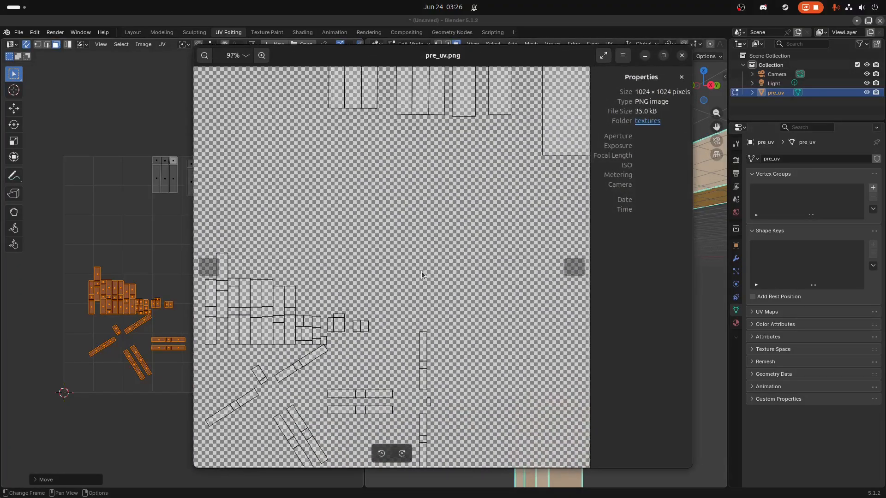
pyautogui.click(682, 56)
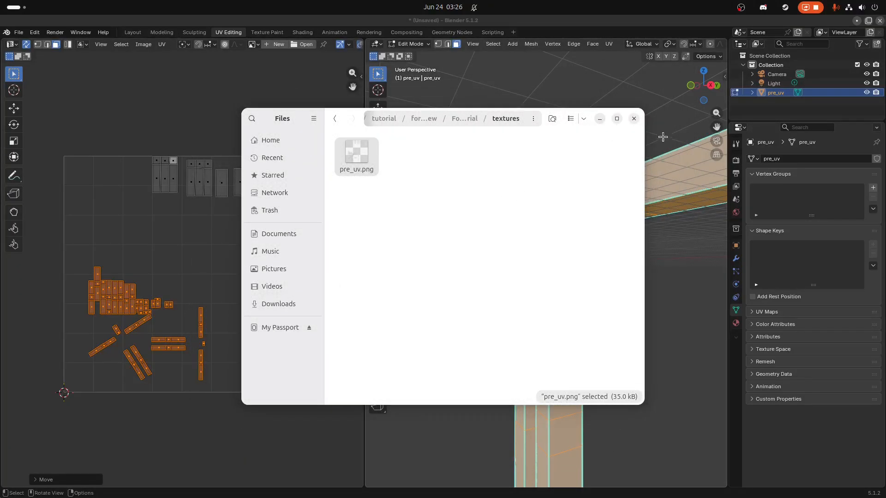
pyautogui.click(598, 119)
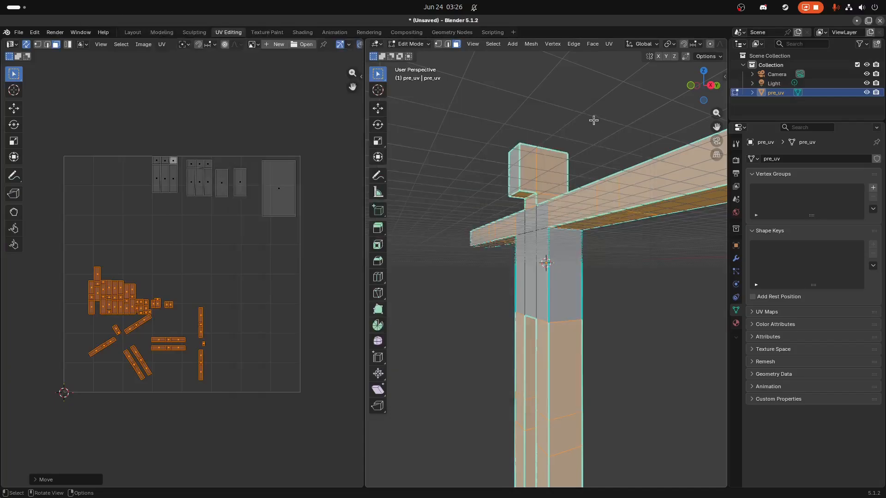
# Step: Start a Wavefront OBJ export of the model and choose Desktop/tutorial/formats_overview/Format_Tutorial/models as the destination folder
pyautogui.click(21, 32)
pyautogui.moveTo(67, 175)
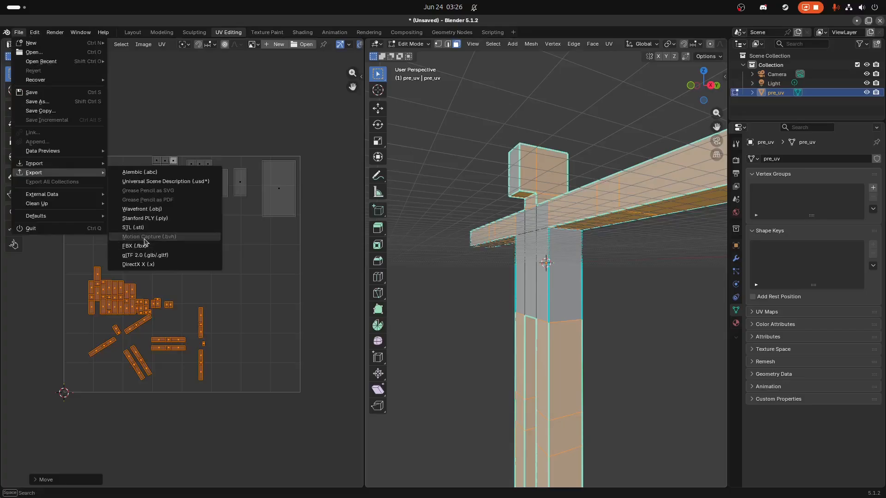
pyautogui.click(143, 209)
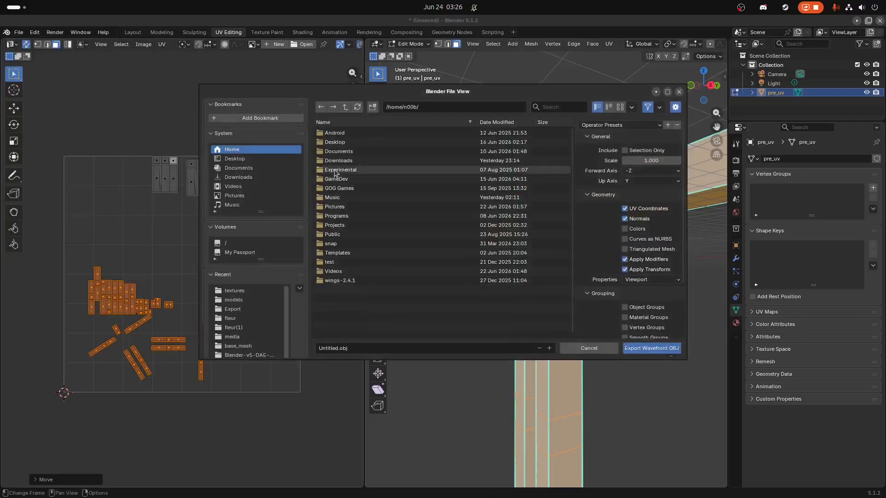
pyautogui.click(348, 145)
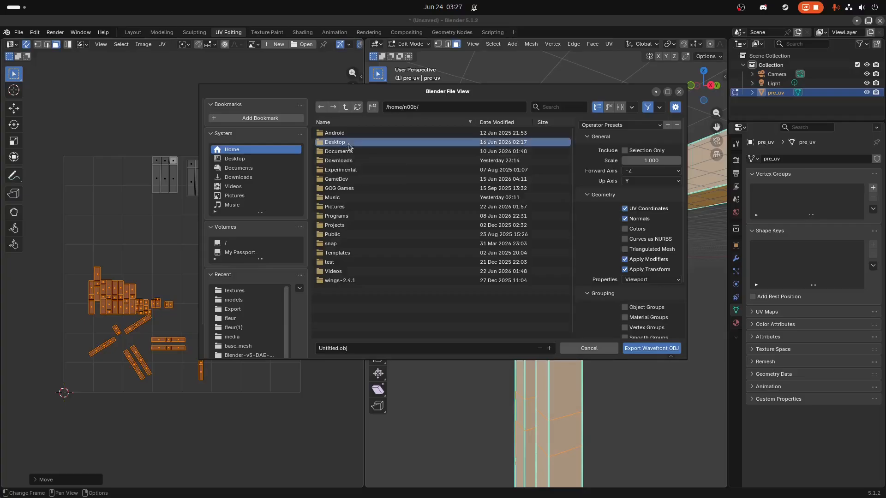
pyautogui.doubleClick(348, 146)
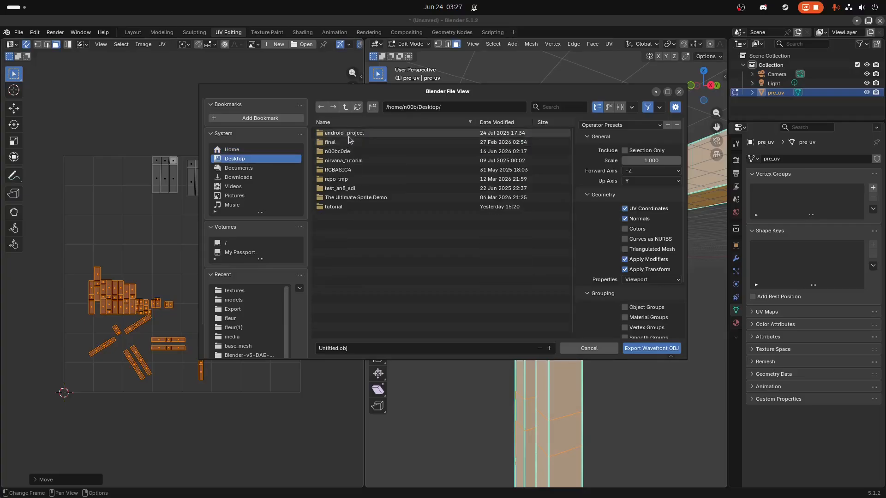
pyautogui.doubleClick(333, 207)
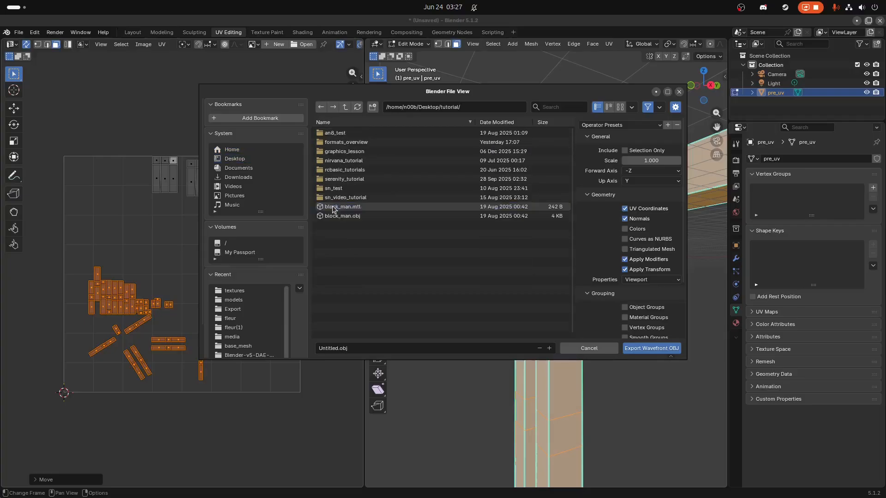
pyautogui.doubleClick(346, 142)
pyautogui.doubleClick(337, 133)
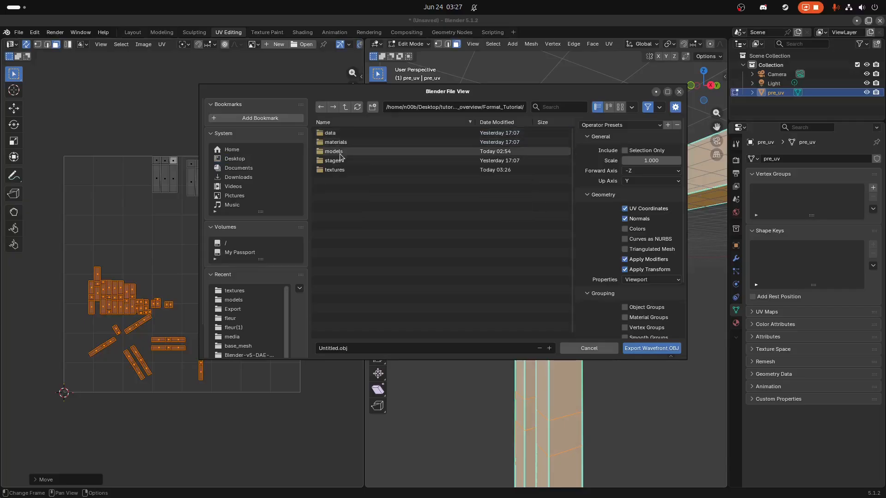
pyautogui.doubleClick(340, 153)
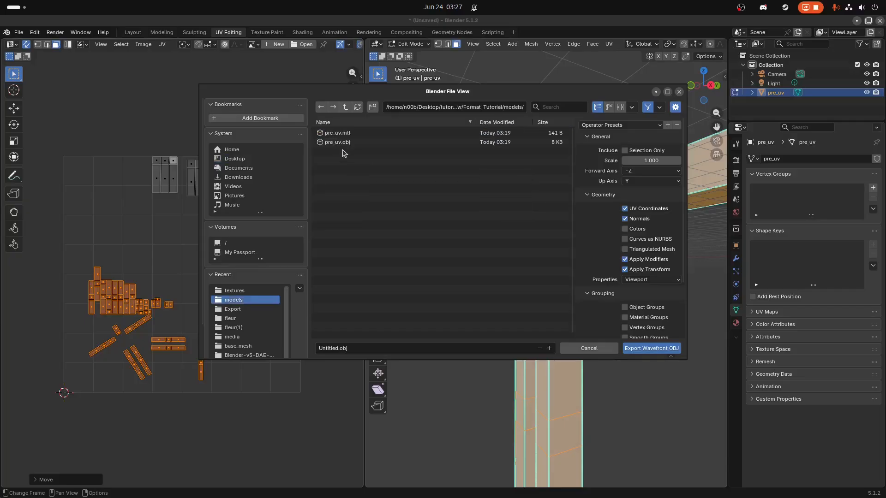
# Step: Name the OBJ export post_uv.obj, export the model, and close Blender without saving the scene
pyautogui.click(331, 348)
pyautogui.write('post_uv')
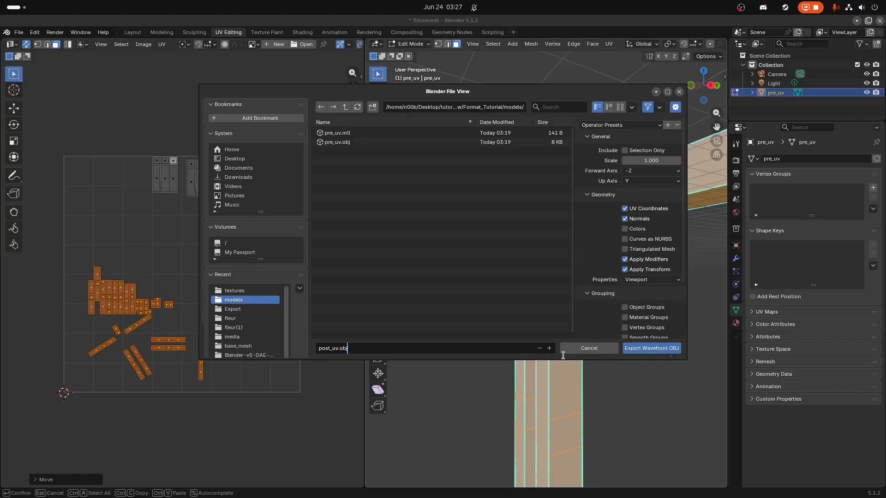
pyautogui.scroll(-4, 650, 309)
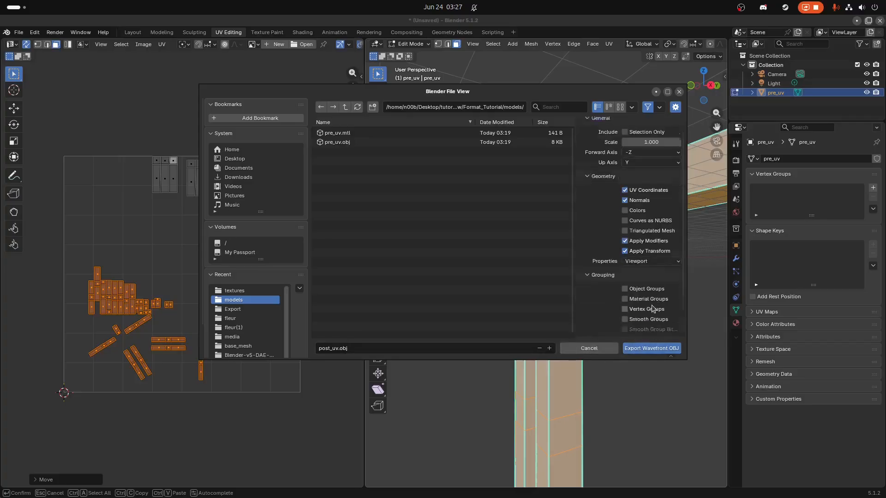
pyautogui.click(644, 348)
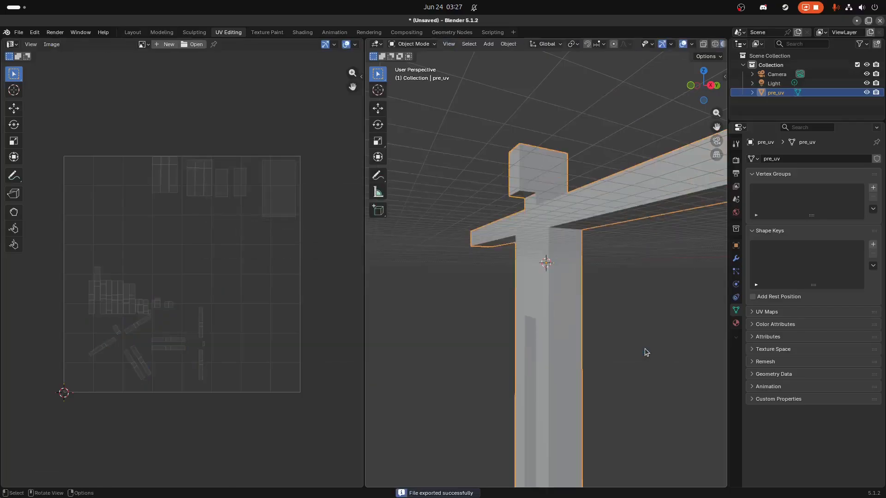
pyautogui.click(880, 21)
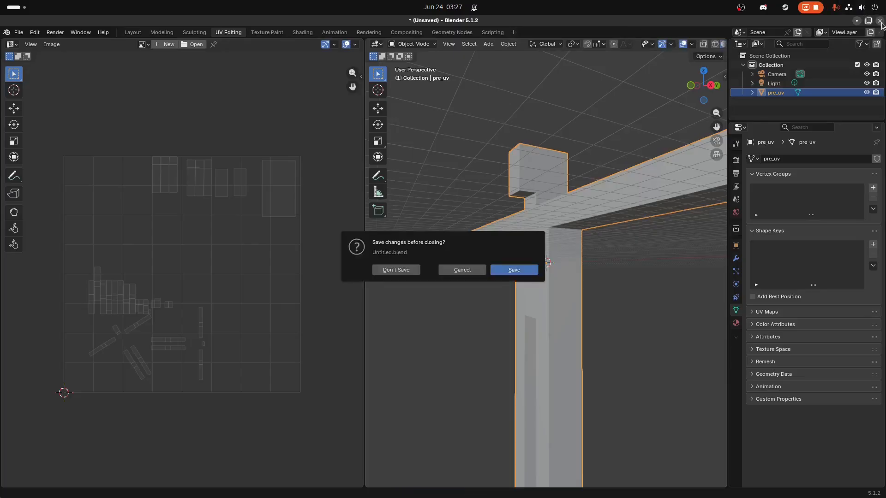
pyautogui.click(396, 270)
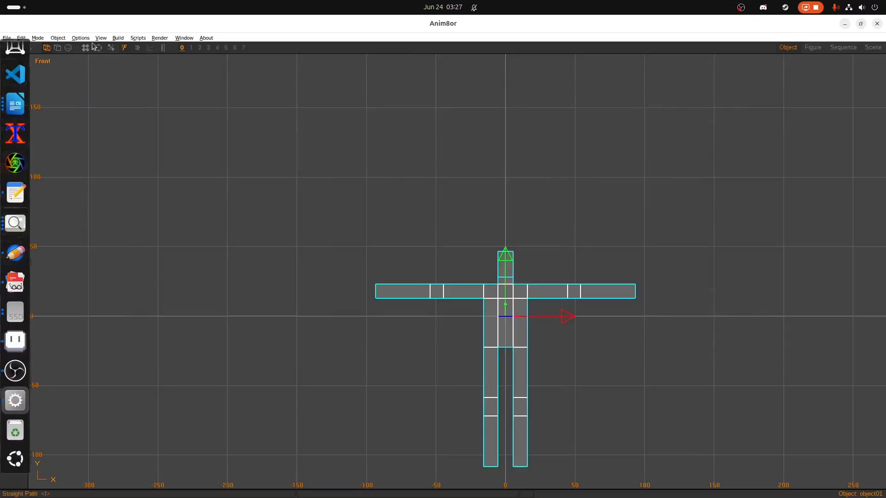
pyautogui.click(63, 39)
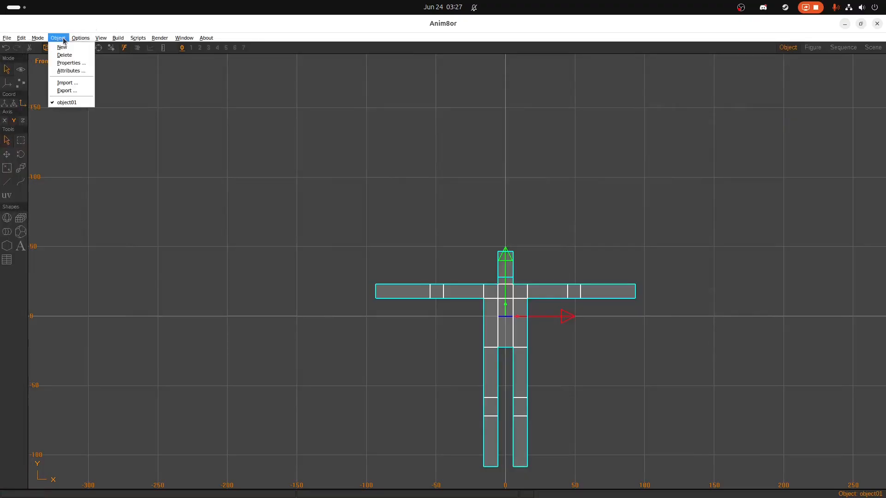
pyautogui.click(59, 83)
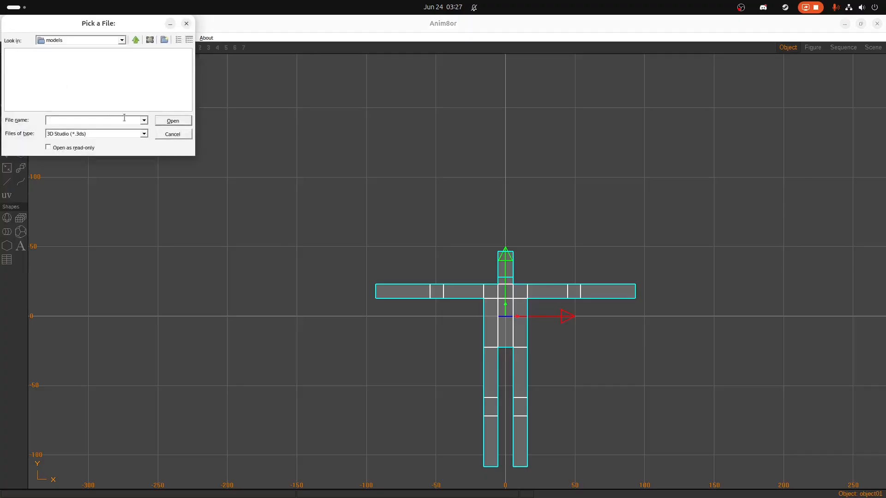
pyautogui.click(172, 134)
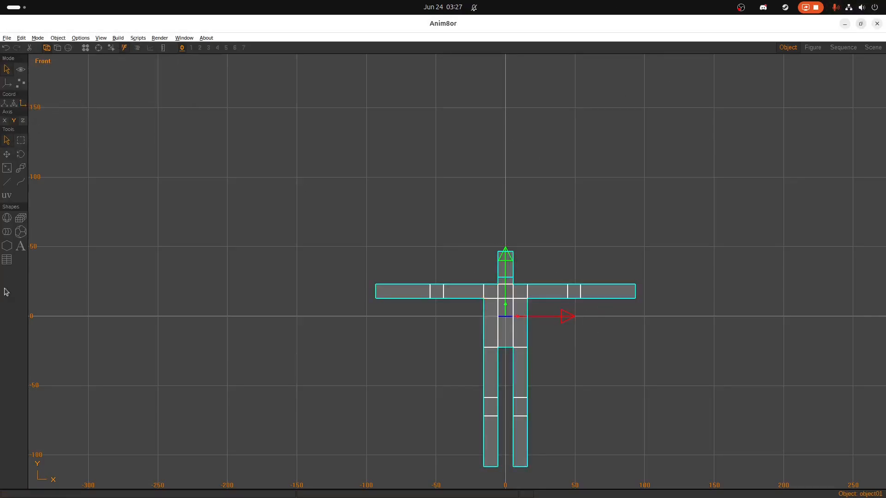
# Step: Minimize Anim8or, launch Maverick Model 3D and maximize its window
pyautogui.click(844, 24)
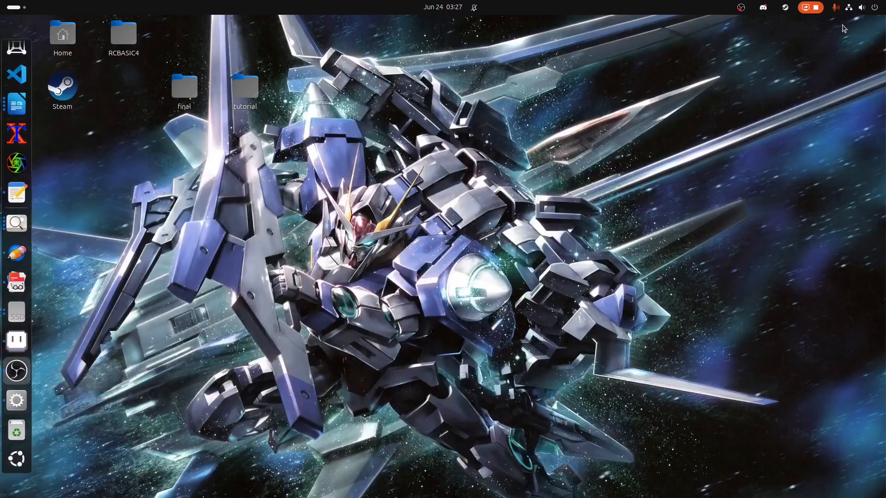
pyautogui.click(13, 462)
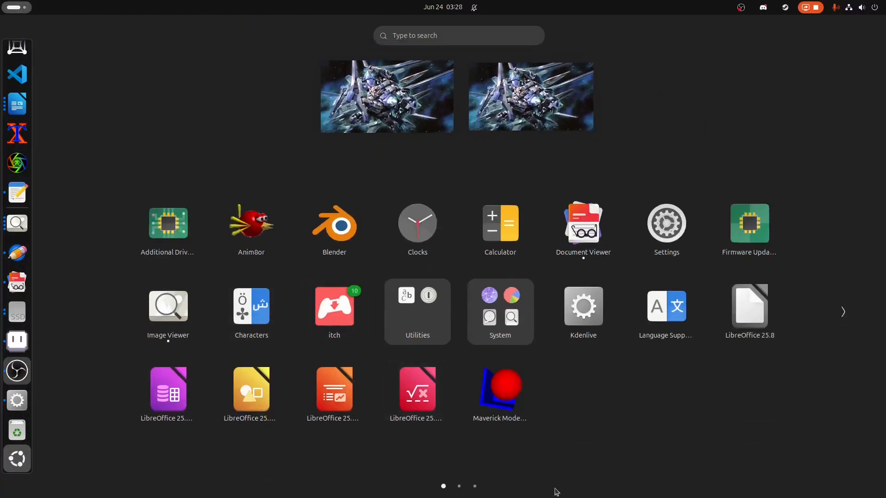
pyautogui.click(505, 386)
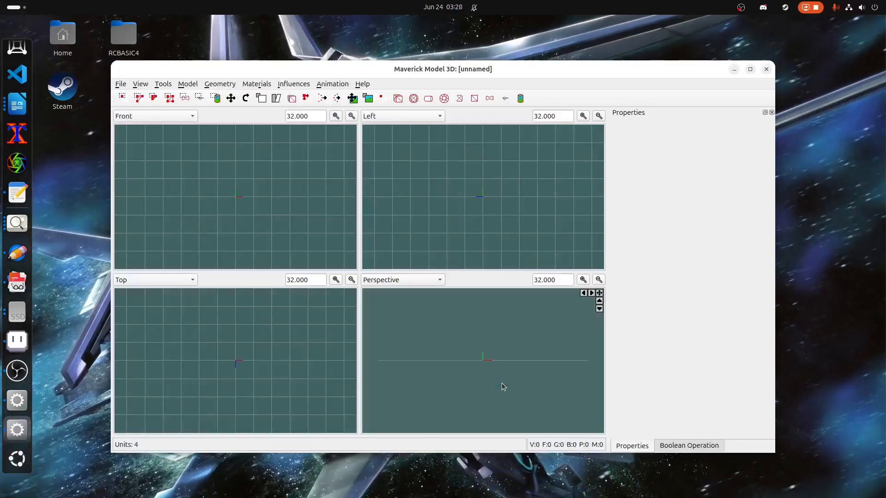
pyautogui.doubleClick(294, 69)
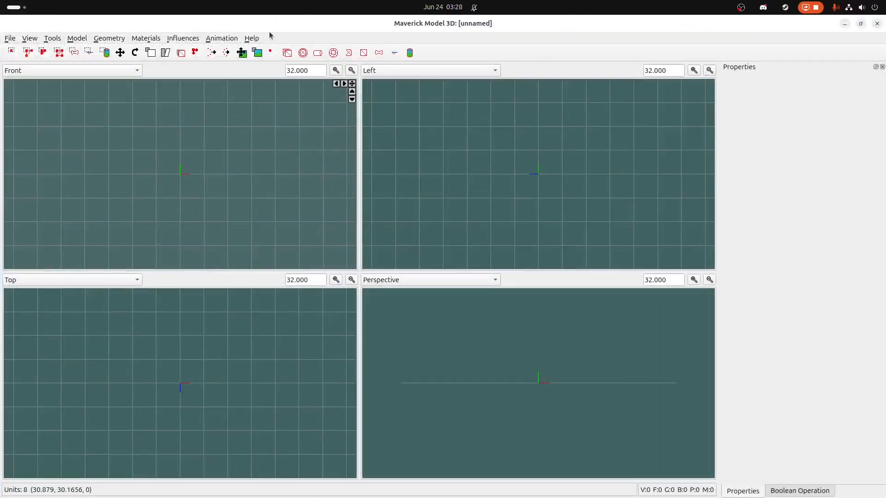
# Step: Open post_uv.obj from the folder Desktop/tutorial/formats_overview/Format_Tutorial/models
pyautogui.click(7, 38)
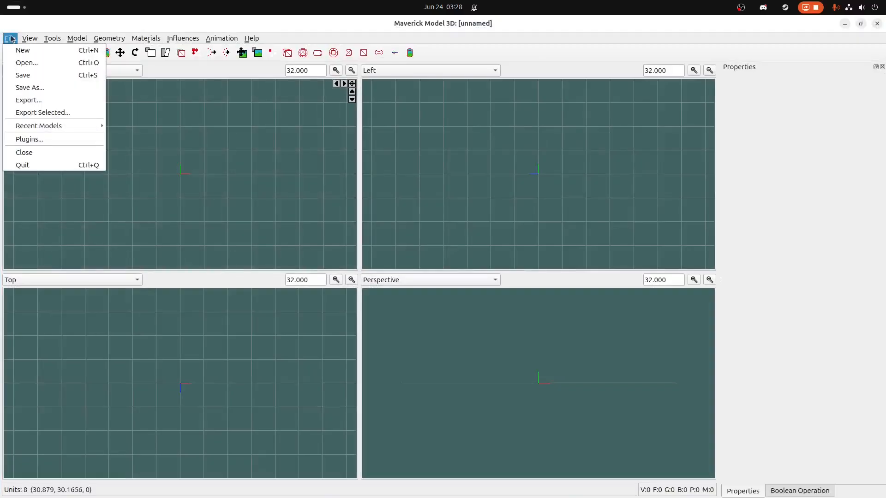
pyautogui.click(21, 62)
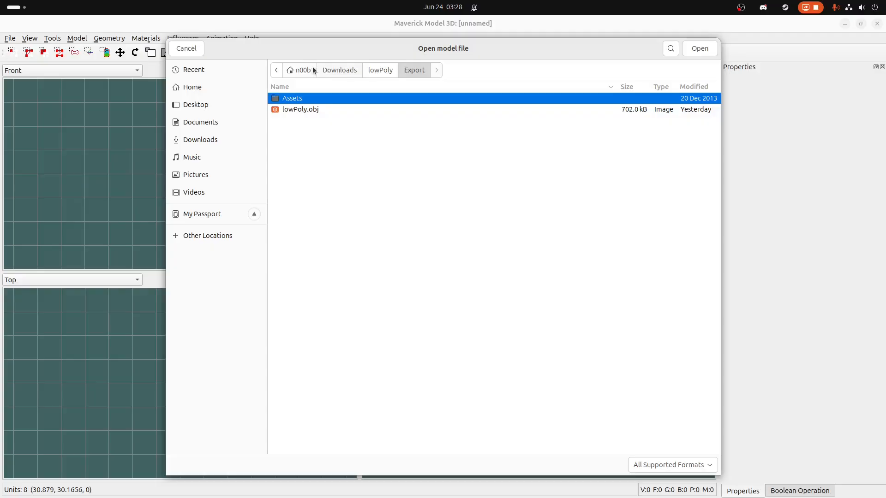
pyautogui.click(225, 102)
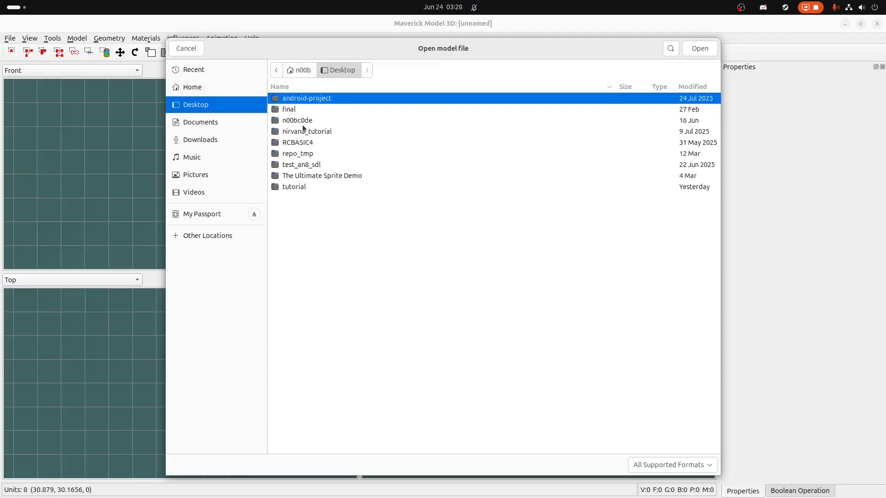
pyautogui.doubleClick(285, 188)
pyautogui.doubleClick(323, 109)
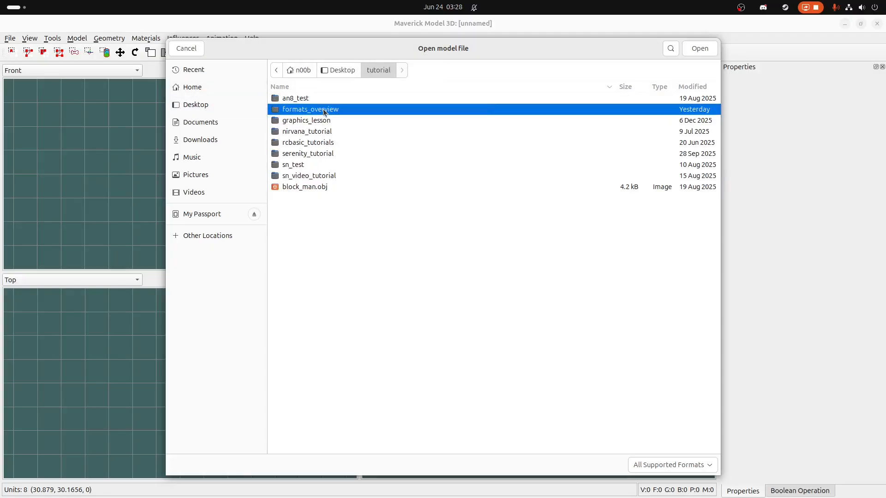
pyautogui.doubleClick(315, 98)
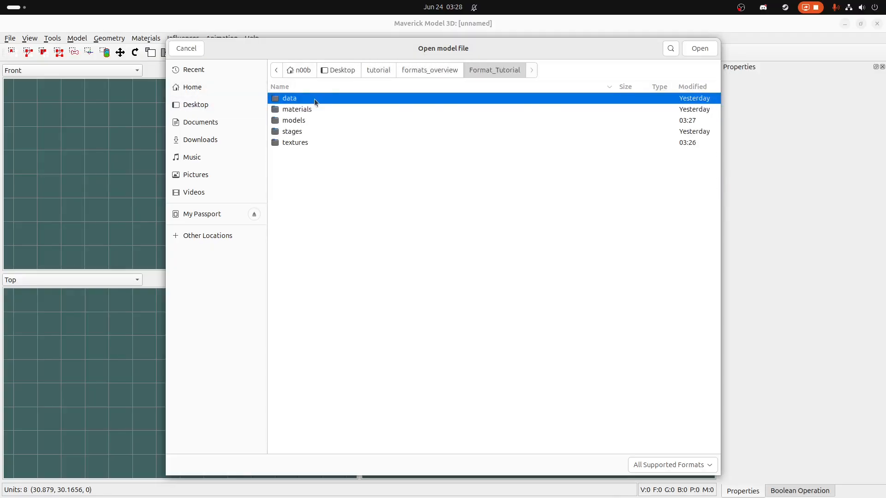
pyautogui.doubleClick(295, 122)
pyautogui.click(291, 108)
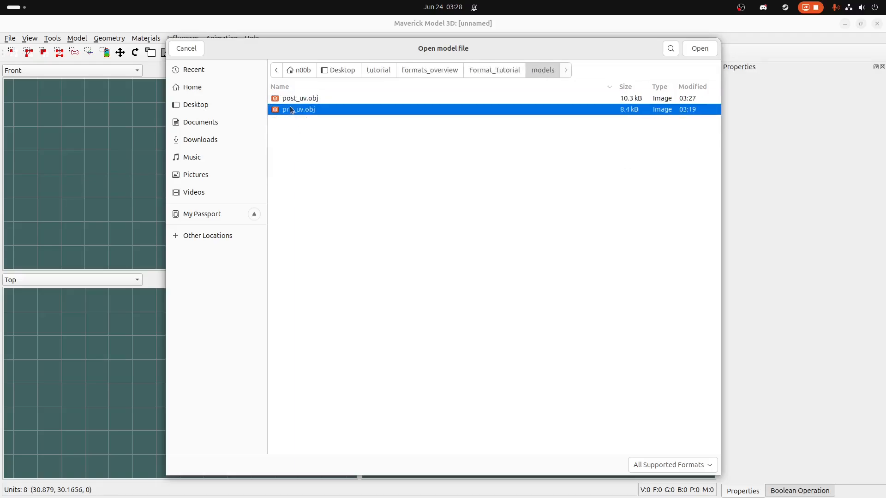
pyautogui.click(293, 97)
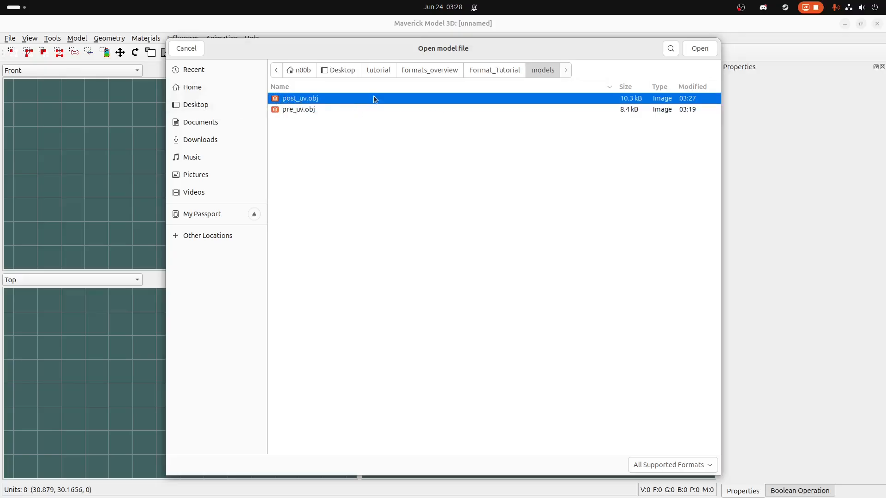
pyautogui.click(701, 48)
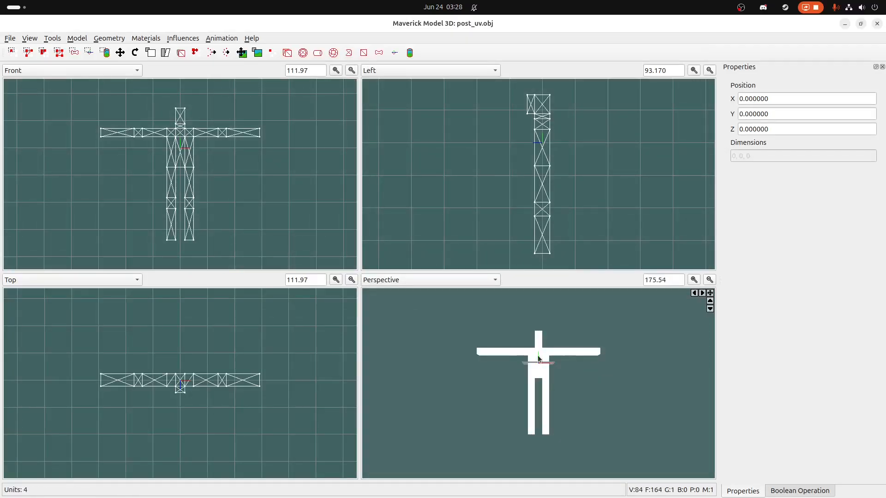
# Step: In the front view, create a root joint at the pelvis, about Y -21.7, and a spine joint in the chest, about Y 17.8
pyautogui.scroll(1, 538, 359)
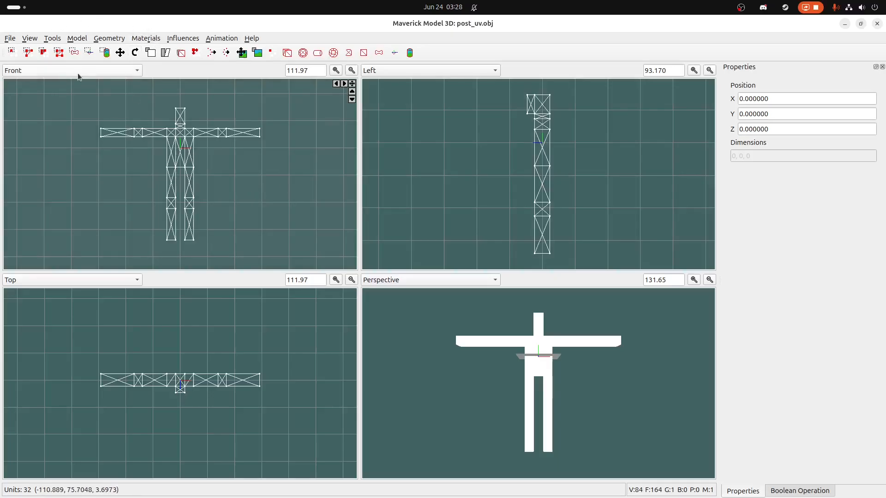
pyautogui.scroll(1, 137, 92)
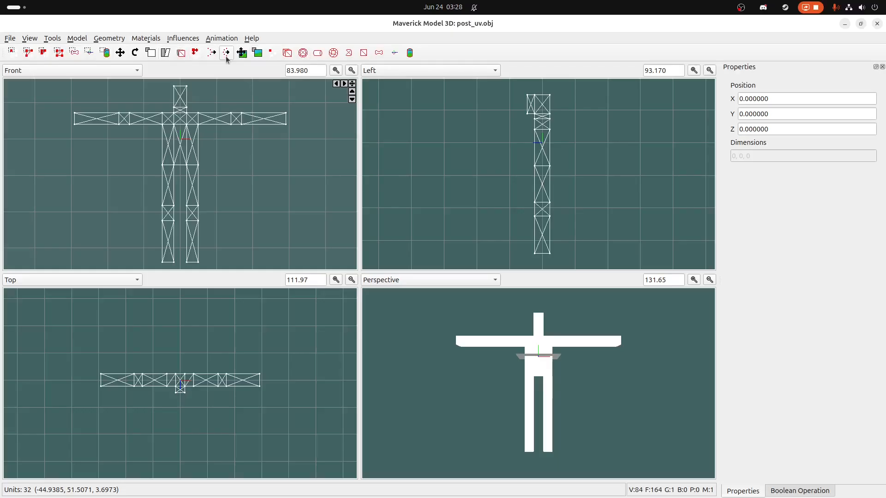
pyautogui.click(377, 55)
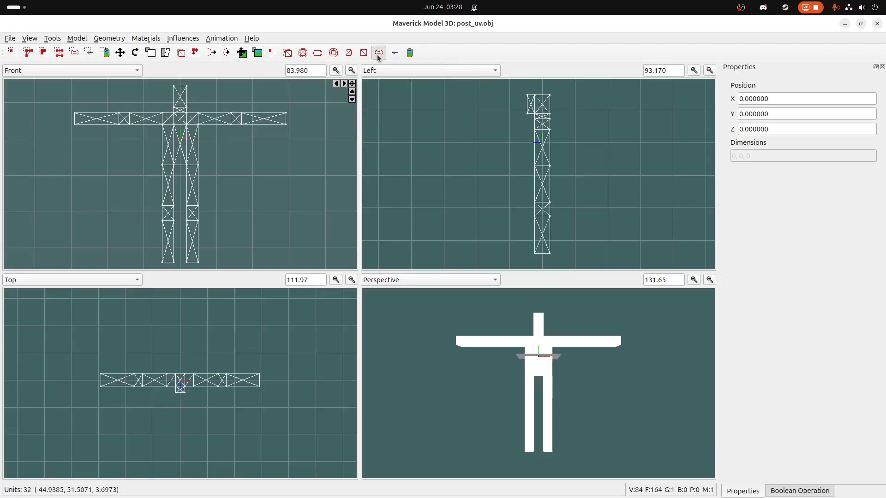
pyautogui.click(181, 167)
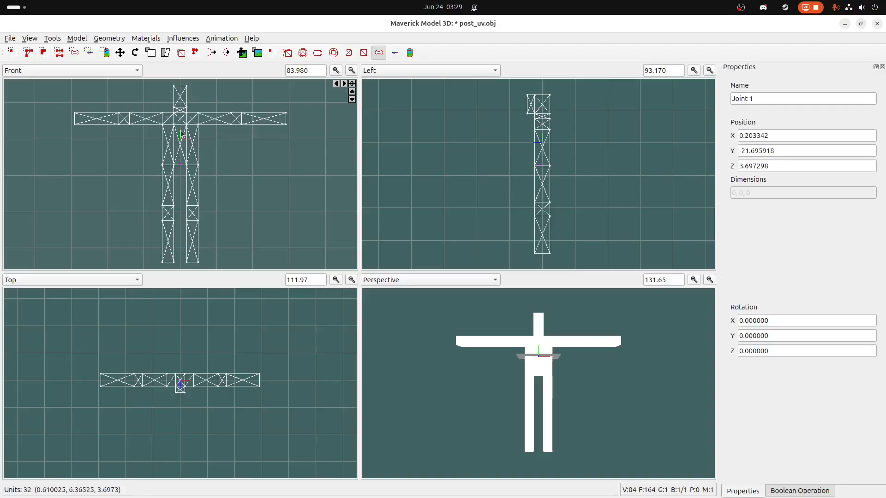
pyautogui.moveTo(180, 128); pyautogui.dragTo(181, 123)
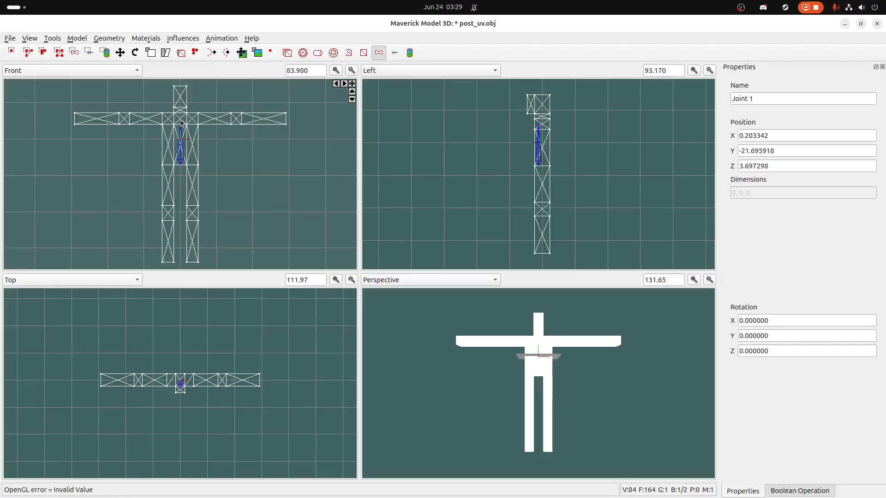
pyautogui.moveTo(181, 123); pyautogui.dragTo(181, 122)
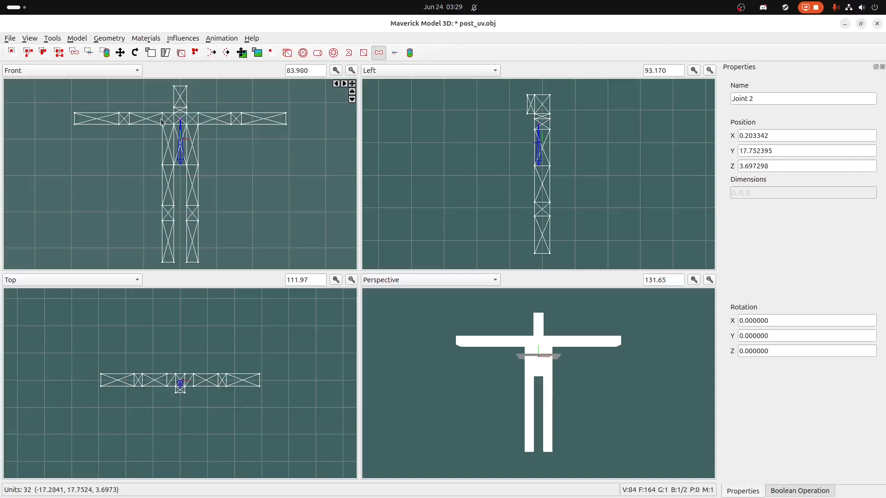
# Step: Extend a joint chain from the chest along the negative-X arm: shoulder about X -17.7, elbow about -50, hand about -92.5
pyautogui.moveTo(162, 123); pyautogui.dragTo(163, 121)
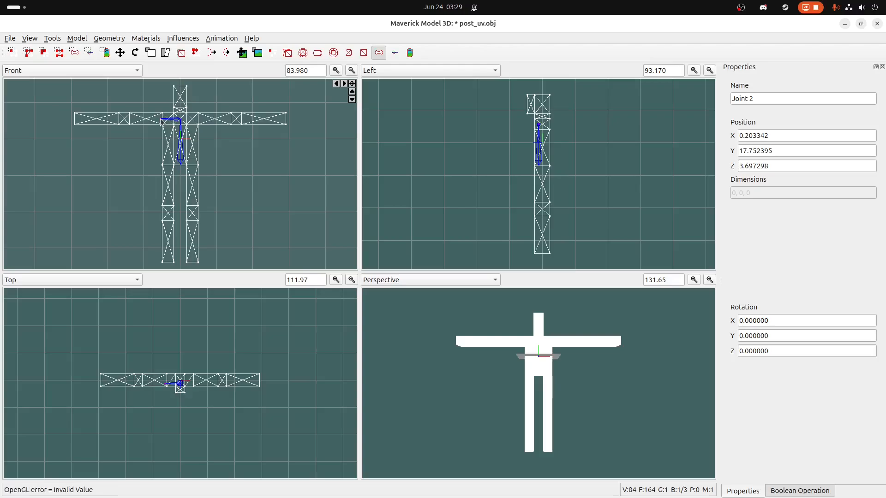
pyautogui.moveTo(160, 120); pyautogui.dragTo(160, 119)
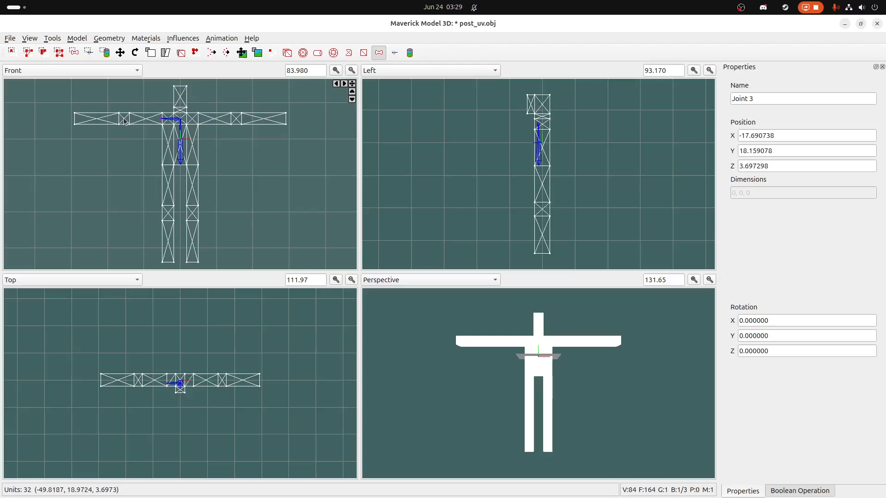
pyautogui.click(123, 120)
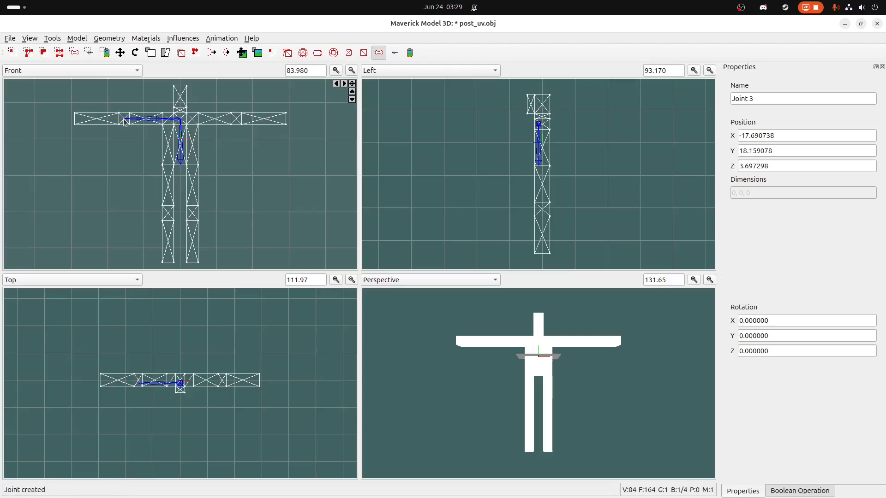
pyautogui.click(76, 121)
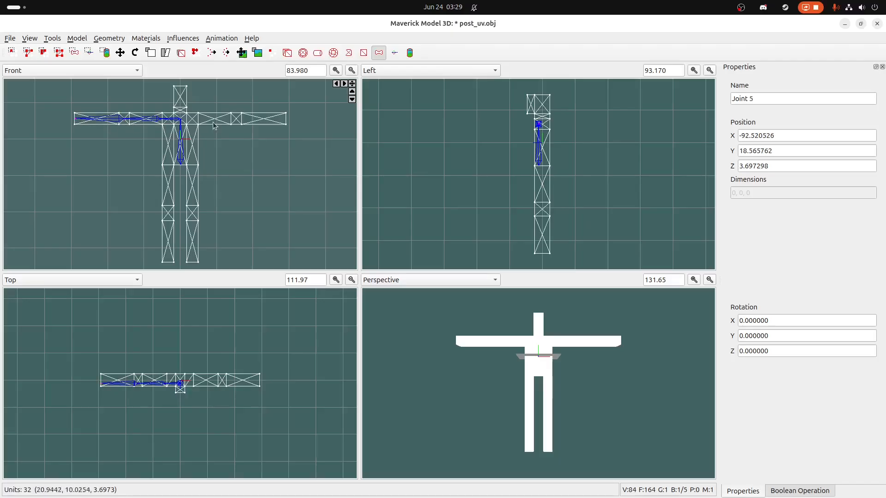
# Step: Extend a joint chain from the chest along the positive-X arm, with the elbow at about X 49 and the last joint at the hand
pyautogui.moveTo(181, 124); pyautogui.dragTo(236, 121)
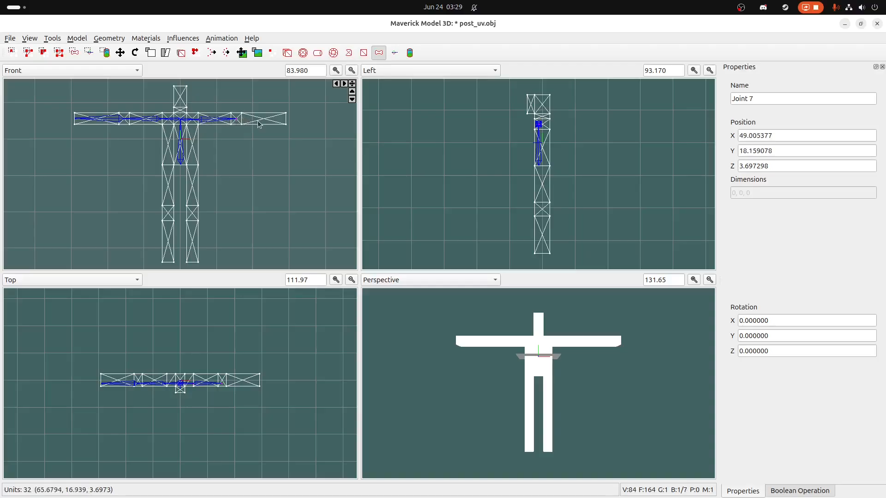
pyautogui.click(285, 119)
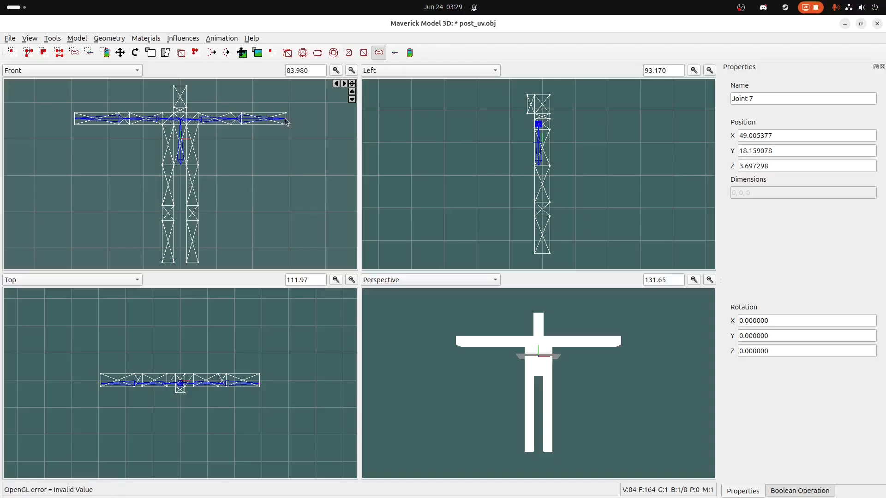
# Step: Build the negative-X leg's joint chain from the pelvis: hip about X -11.2, Y -22.1, then knee, and foot about Y -108.7
pyautogui.click(182, 165)
pyautogui.click(170, 215)
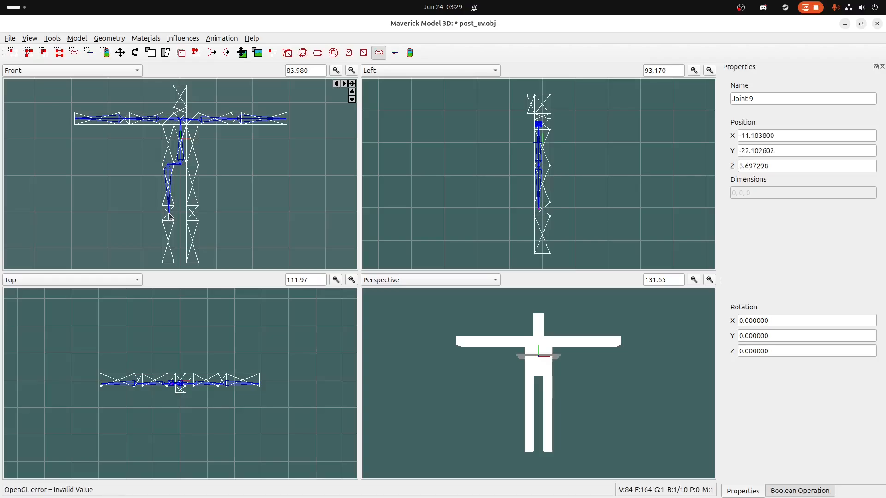
pyautogui.click(169, 264)
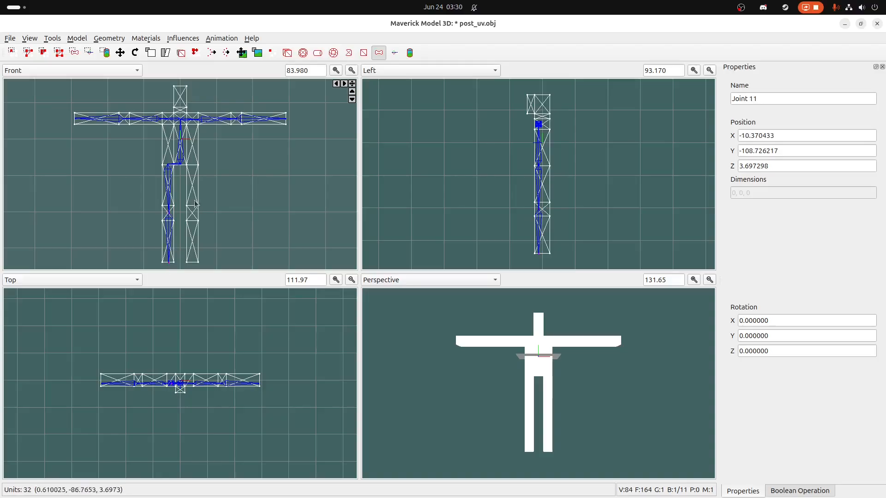
# Step: Build the positive-X leg's joint chain from the pelvis: hip about X 11.2, Y -22.5, knee about Y -65.2, and foot about Y -109.5
pyautogui.click(184, 165)
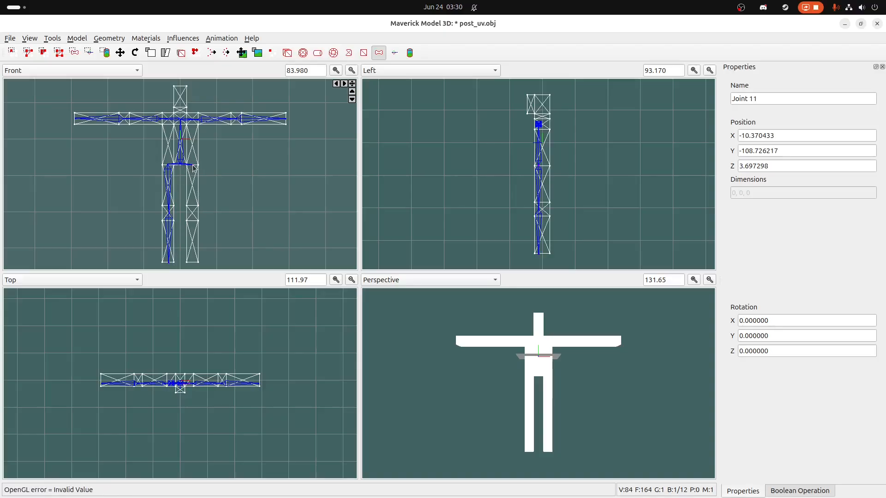
pyautogui.click(193, 214)
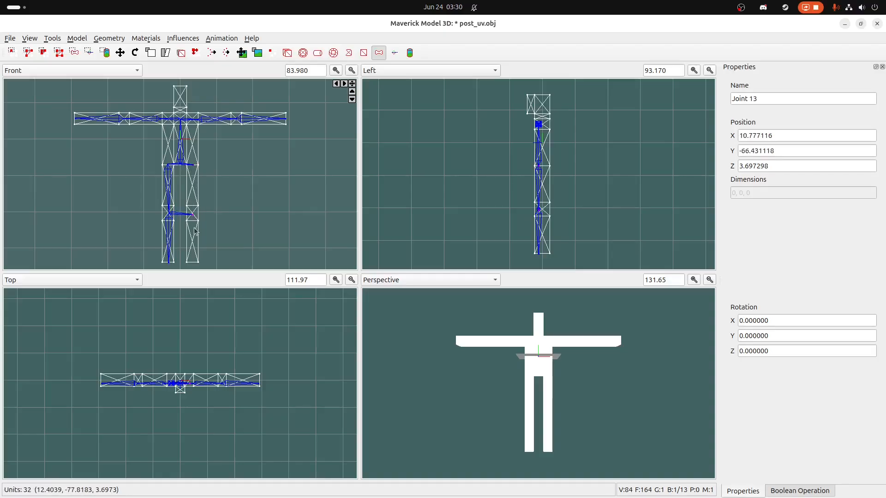
pyautogui.hotkey('ctrl', 'z')
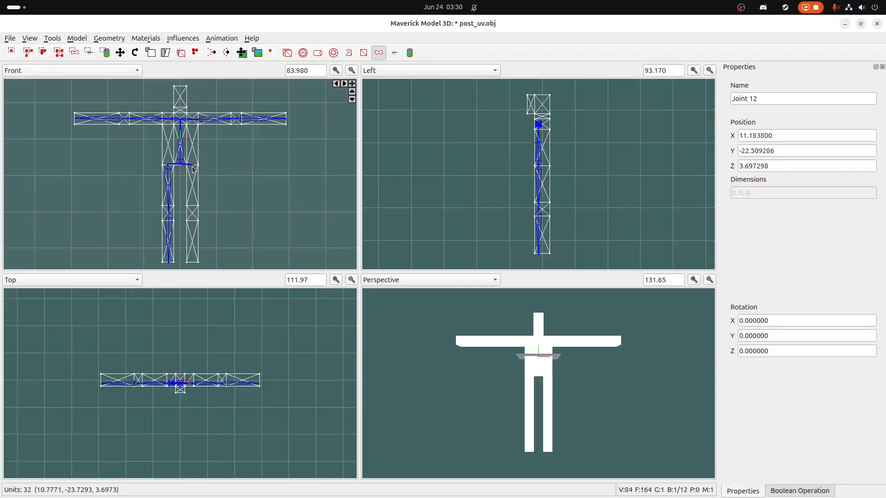
pyautogui.click(196, 185)
pyautogui.moveTo(196, 194); pyautogui.dragTo(194, 215)
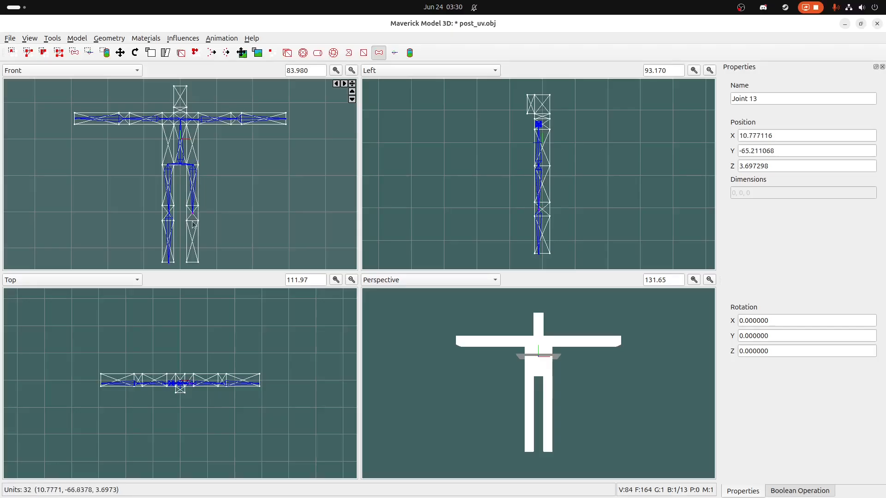
pyautogui.click(194, 266)
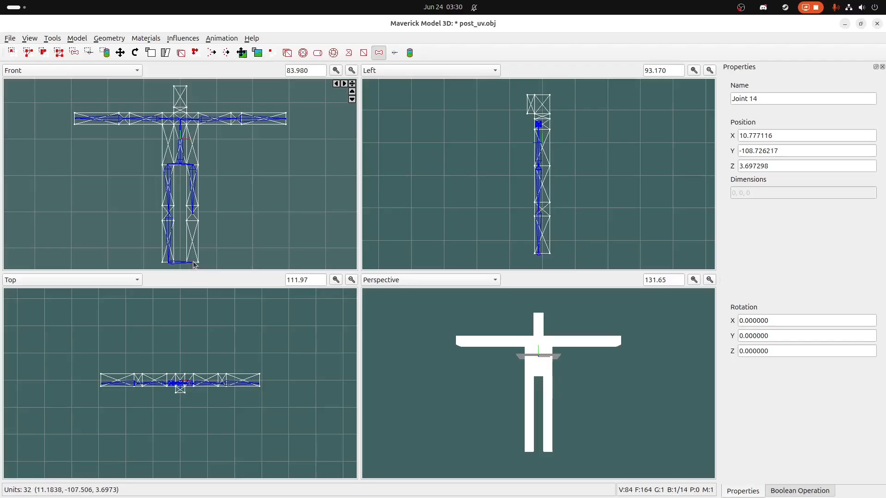
pyautogui.hotkey('ctrl', 'z')
pyautogui.moveTo(193, 213); pyautogui.dragTo(192, 263)
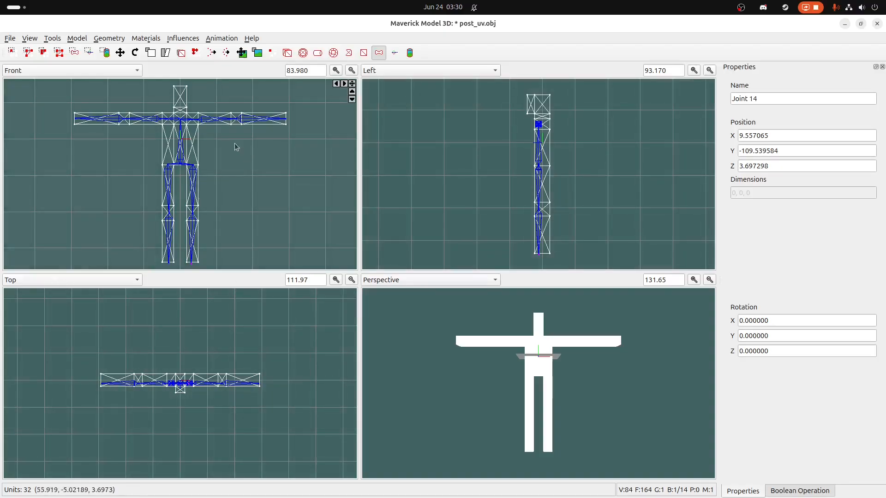
# Step: Select all the skeleton joints and move them in the top view to the middle of the body's depth, about Z -0.1
pyautogui.click(74, 52)
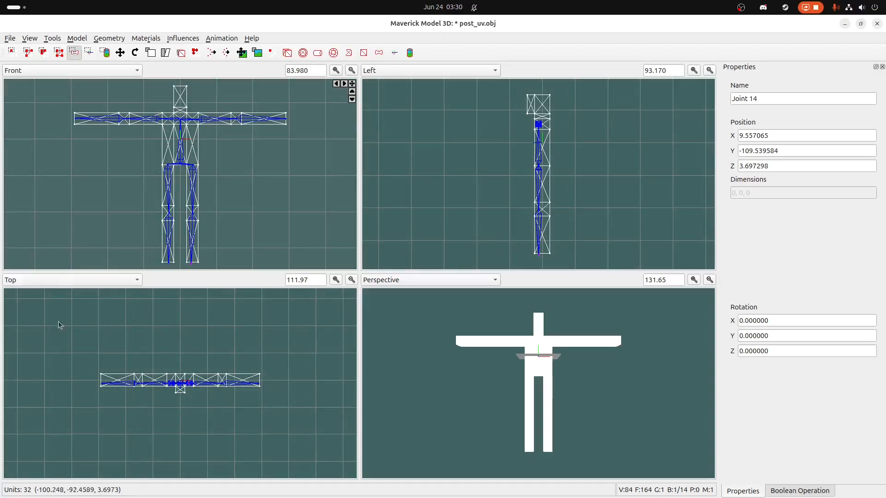
pyautogui.moveTo(55, 352); pyautogui.dragTo(273, 420)
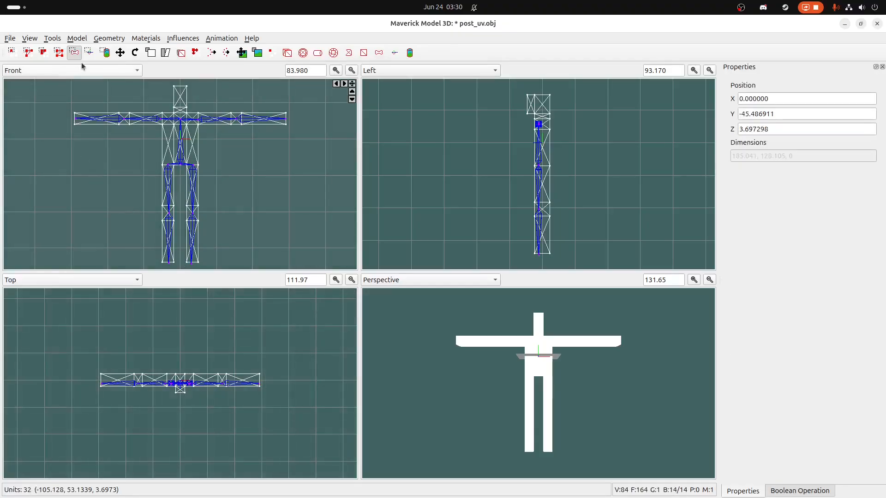
pyautogui.click(120, 53)
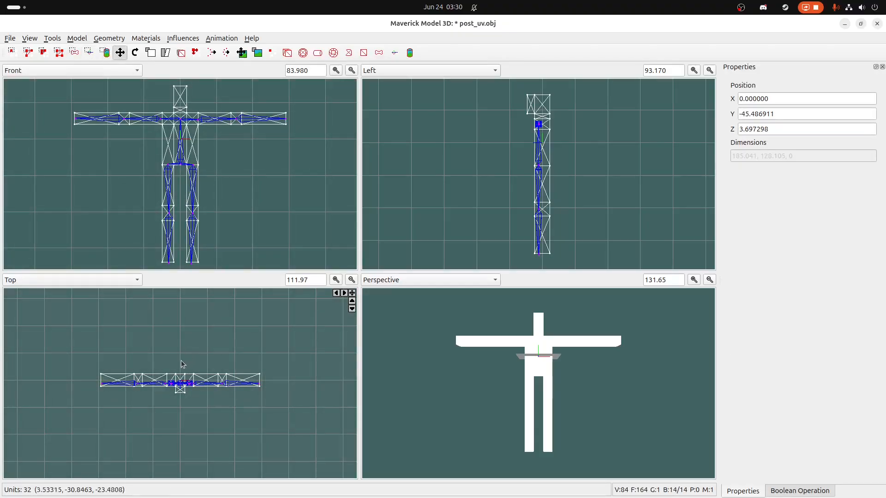
pyautogui.moveTo(183, 364); pyautogui.dragTo(183, 361)
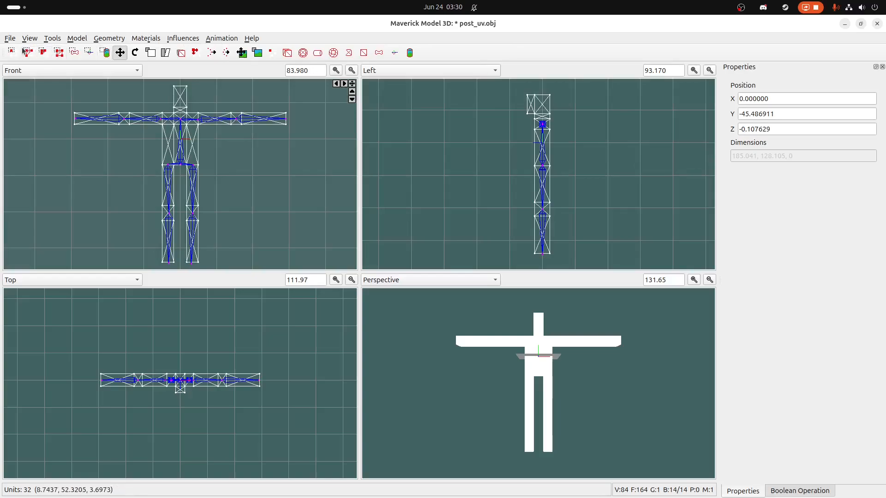
# Step: Select the joint at the end of the negative-X arm and rename it Right_Hand
pyautogui.click(76, 53)
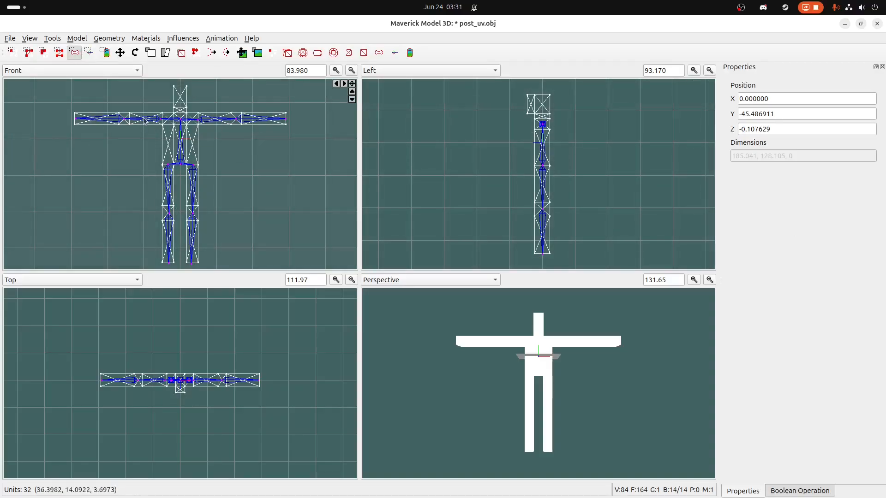
pyautogui.click(70, 107)
pyautogui.moveTo(70, 107); pyautogui.dragTo(92, 139)
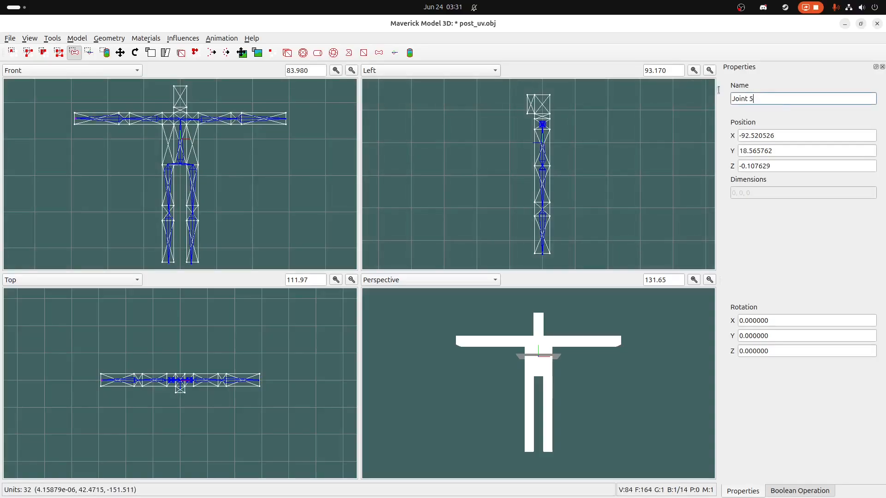
pyautogui.moveTo(788, 97); pyautogui.dragTo(717, 100)
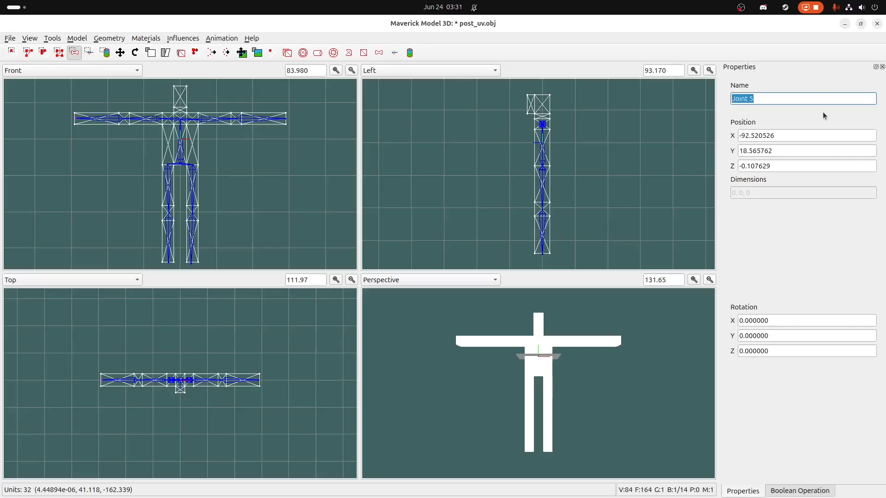
pyautogui.write('Right')
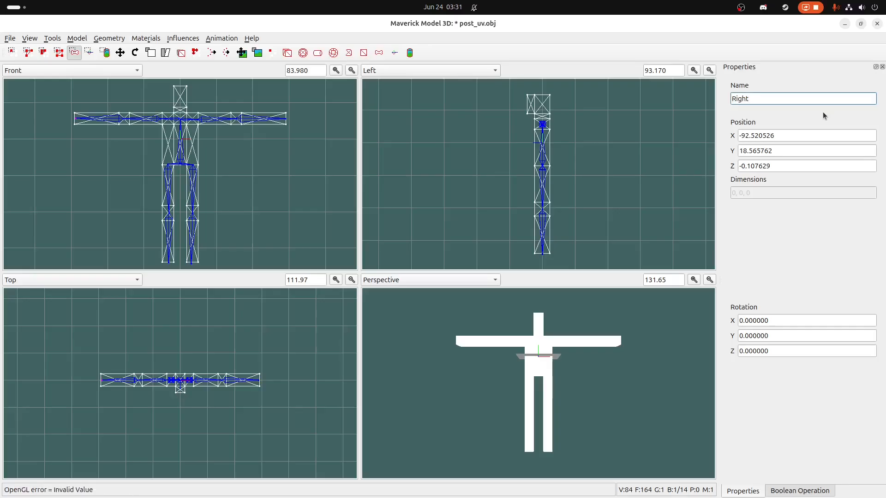
pyautogui.write('_Hand')
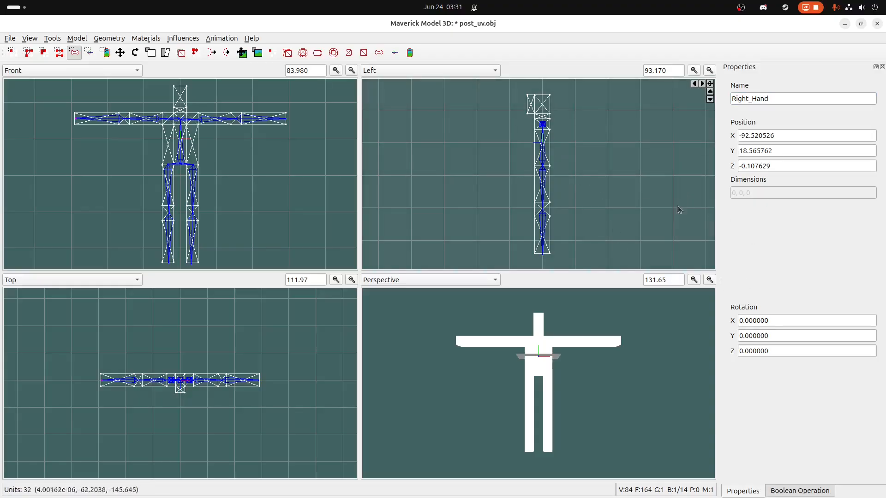
# Step: Select the elbow joint of the negative-X arm and rename it Right_Elbow
pyautogui.click(105, 102)
pyautogui.moveTo(105, 101); pyautogui.dragTo(140, 139)
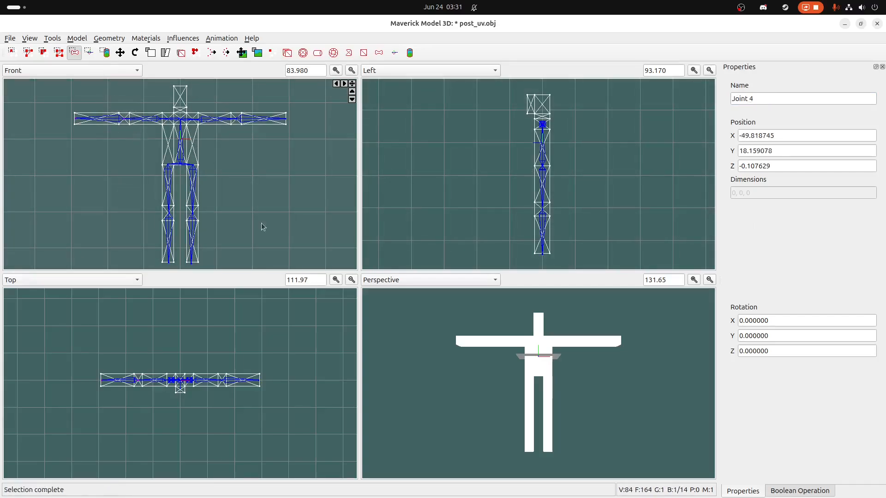
pyautogui.moveTo(787, 97); pyautogui.dragTo(672, 84)
pyautogui.click(736, 101)
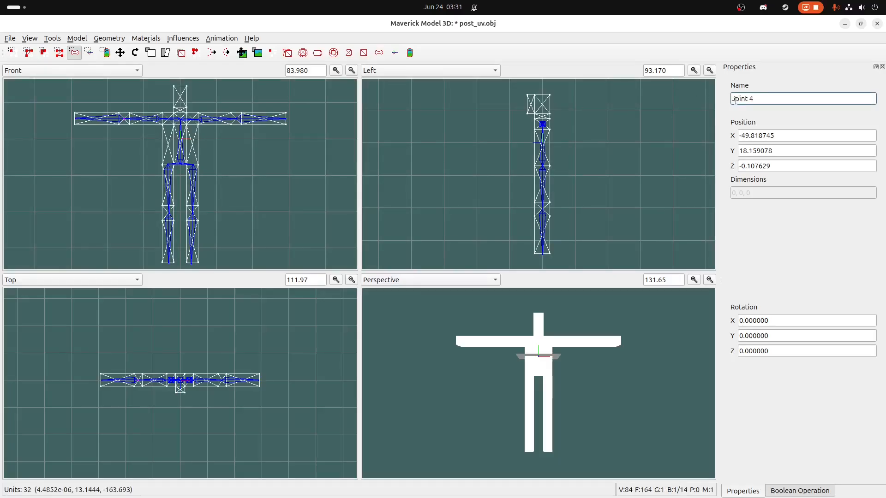
pyautogui.moveTo(748, 95); pyautogui.dragTo(732, 96)
pyautogui.write('Righ')
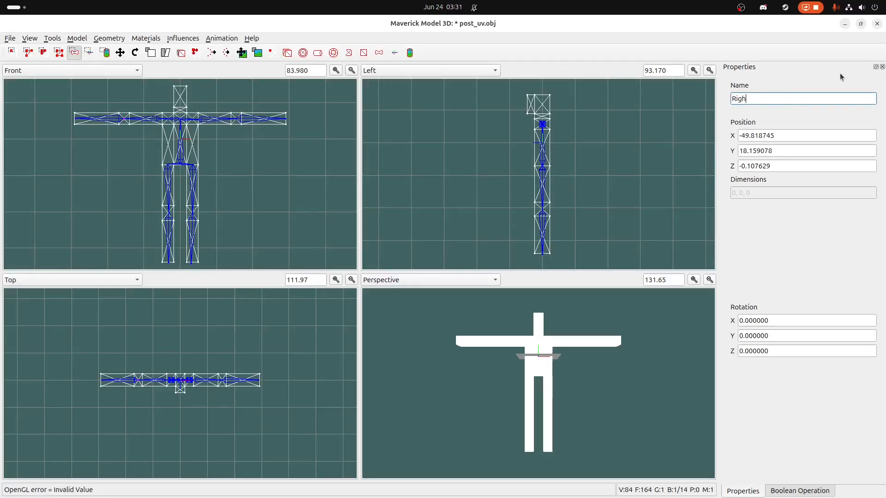
pyautogui.write('t_Elbow')
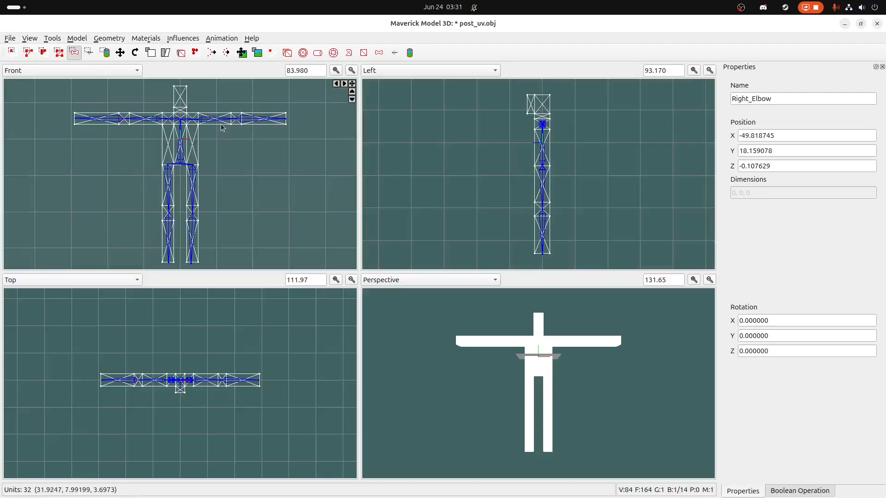
# Step: Select the elbow joint of the positive-X arm and rename it Left_Elbow
pyautogui.click(245, 128)
pyautogui.click(240, 118)
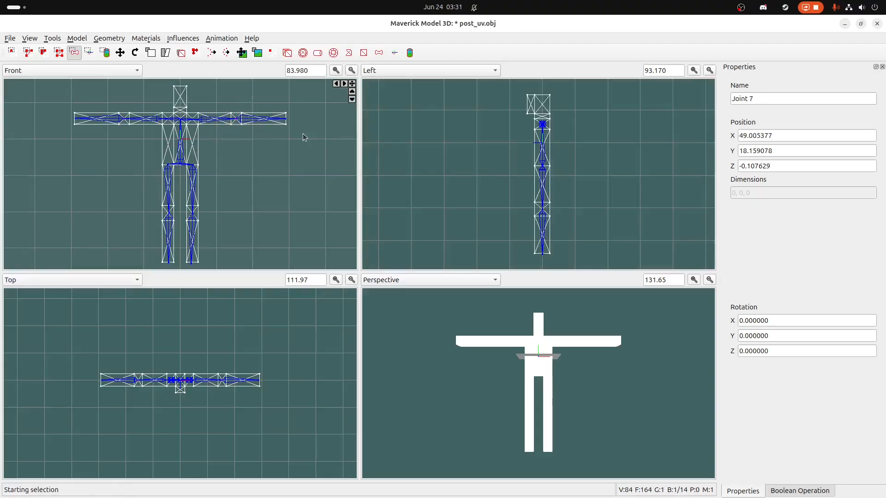
pyautogui.click(802, 97)
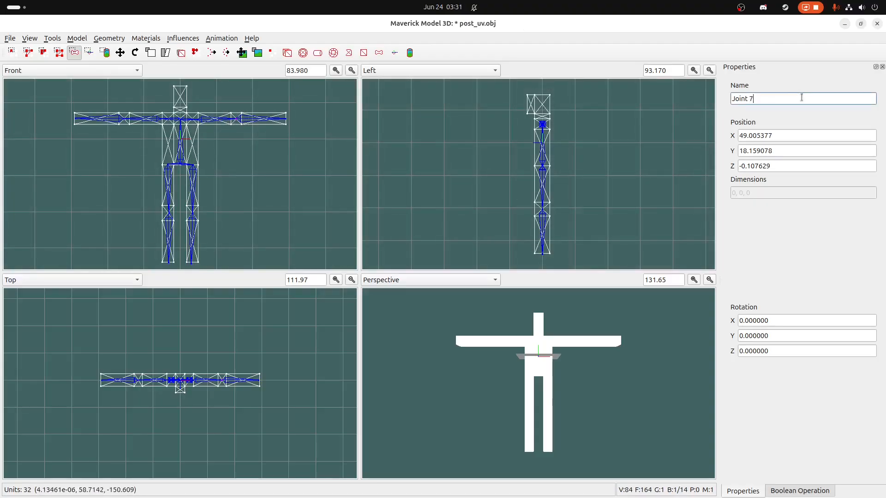
pyautogui.tripleClick(735, 102)
pyautogui.write('Left_Elbo')
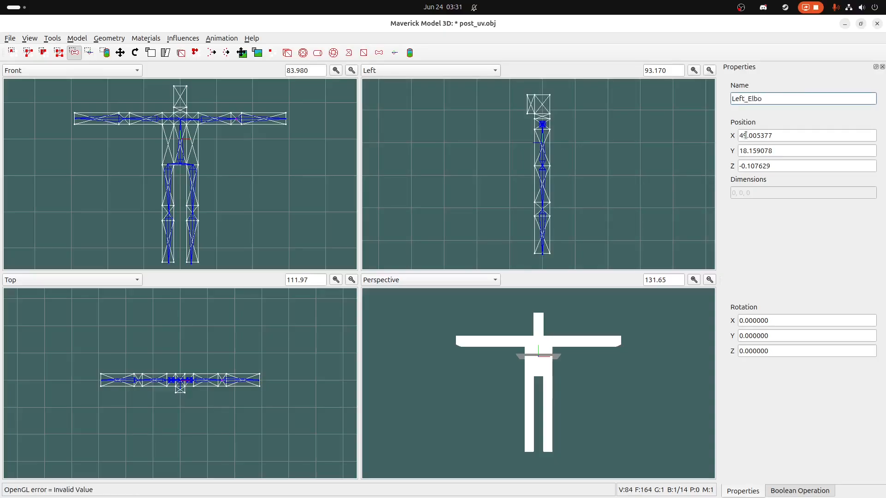
pyautogui.write('w')
# Step: Select the joint at the end of the positive-X arm and rename it Left_Hand
pyautogui.click(283, 118)
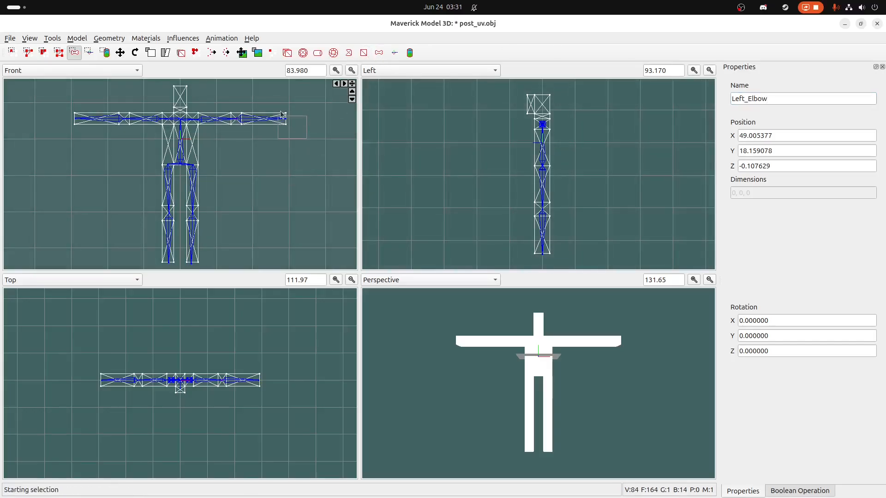
pyautogui.tripleClick(794, 100)
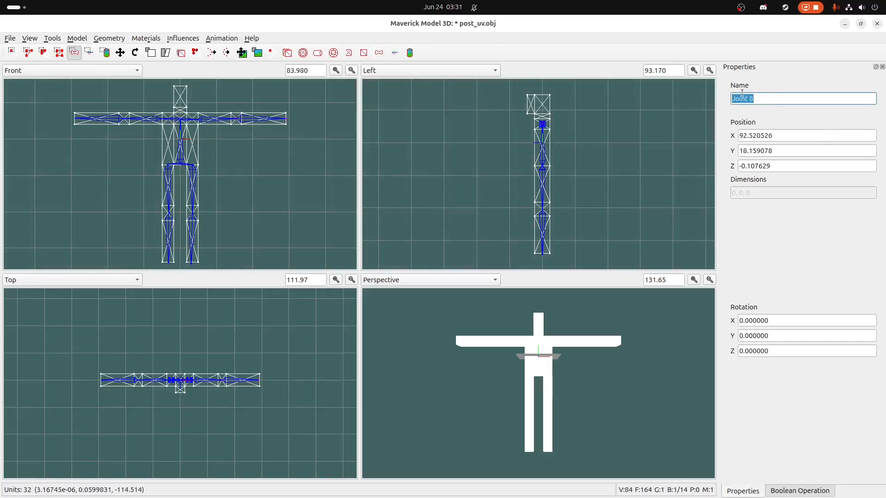
pyautogui.write('Left_Hand')
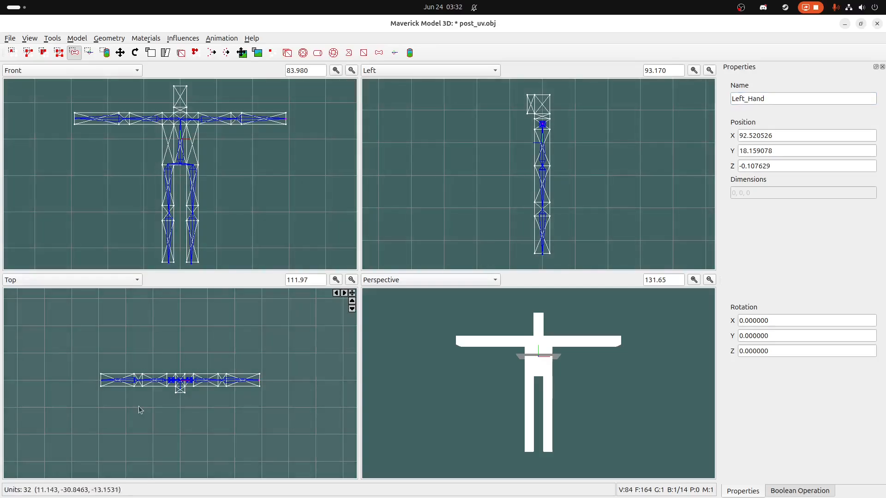
# Step: Select the knee joint of the negative-X leg and rename it Right_Knee
pyautogui.click(156, 206)
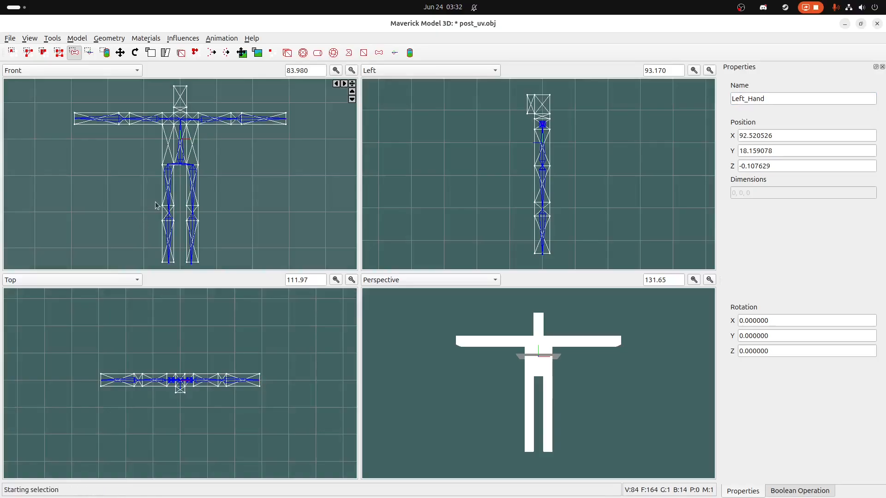
pyautogui.moveTo(173, 217); pyautogui.dragTo(174, 219)
pyautogui.click(798, 99)
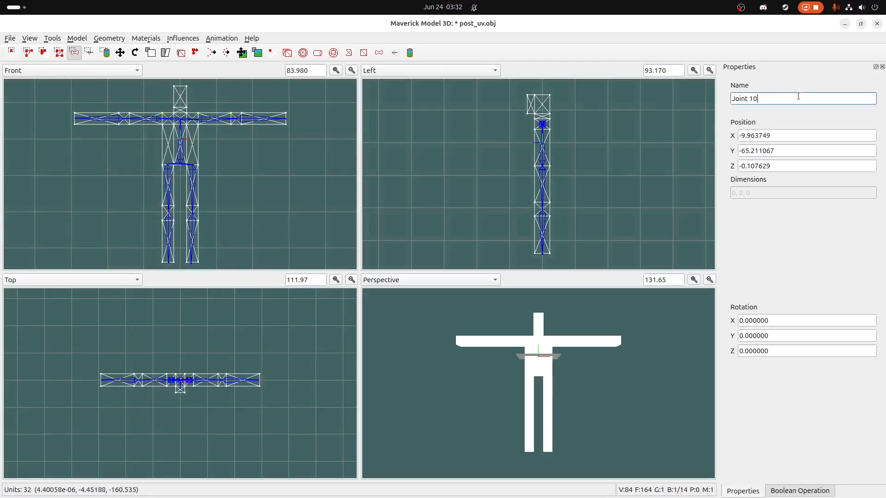
pyautogui.moveTo(758, 94); pyautogui.dragTo(731, 95)
pyautogui.write('Eh')
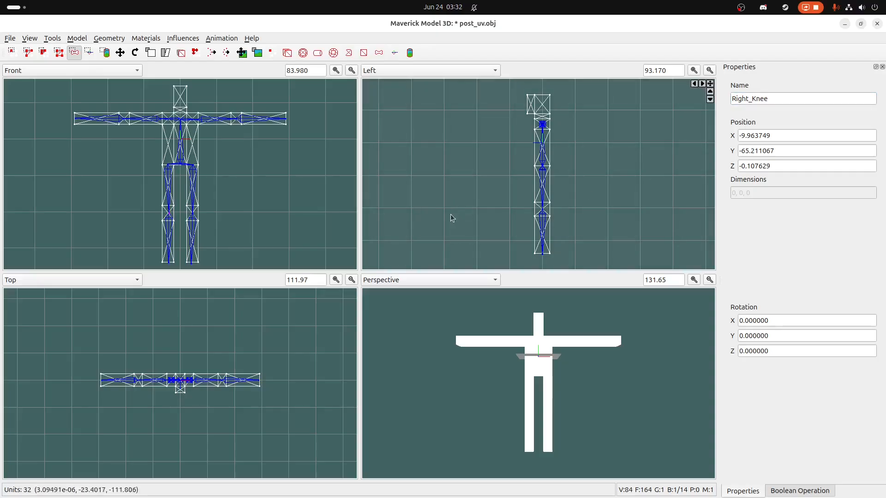
# Step: Select the lowest joint of the negative-X leg and rename it Right_Foot
pyautogui.moveTo(158, 252); pyautogui.dragTo(178, 263)
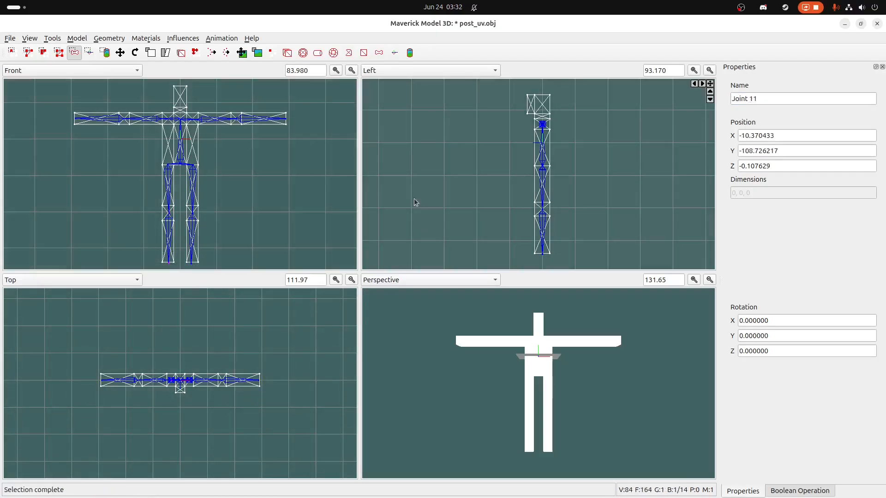
pyautogui.click(754, 98)
pyautogui.moveTo(755, 98); pyautogui.dragTo(730, 97)
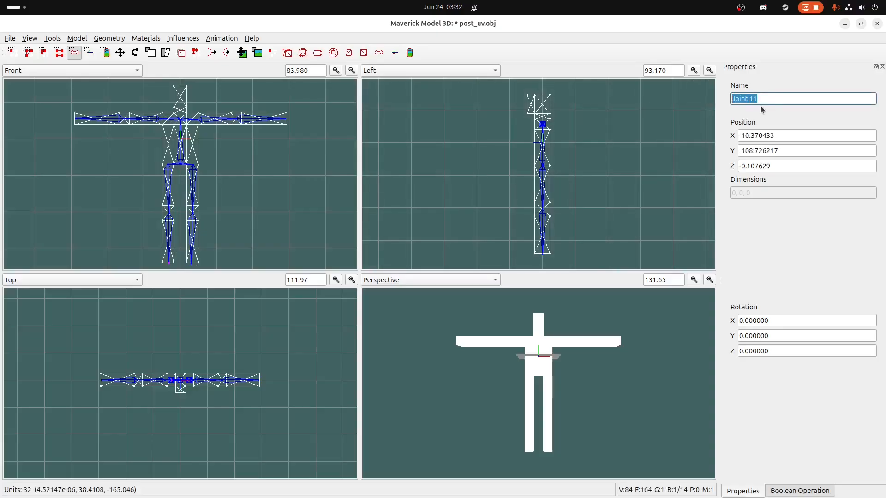
pyautogui.write('Right_Foot')
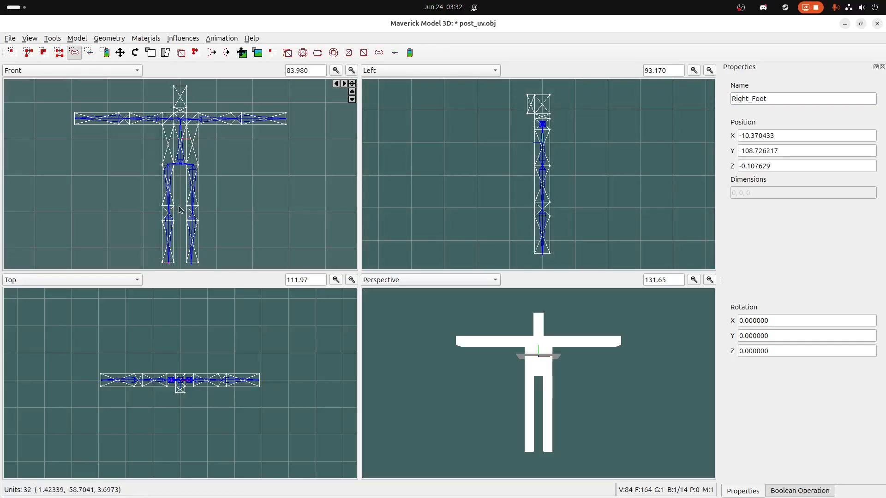
# Step: Select the knee joint of the positive-X leg and rename it Left_Knee
pyautogui.moveTo(180, 206); pyautogui.dragTo(202, 220)
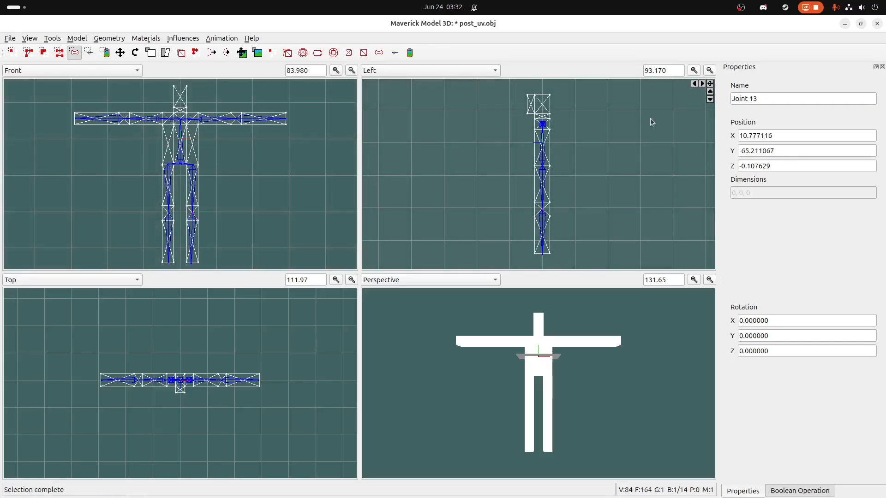
pyautogui.click(797, 93)
pyautogui.click(728, 99)
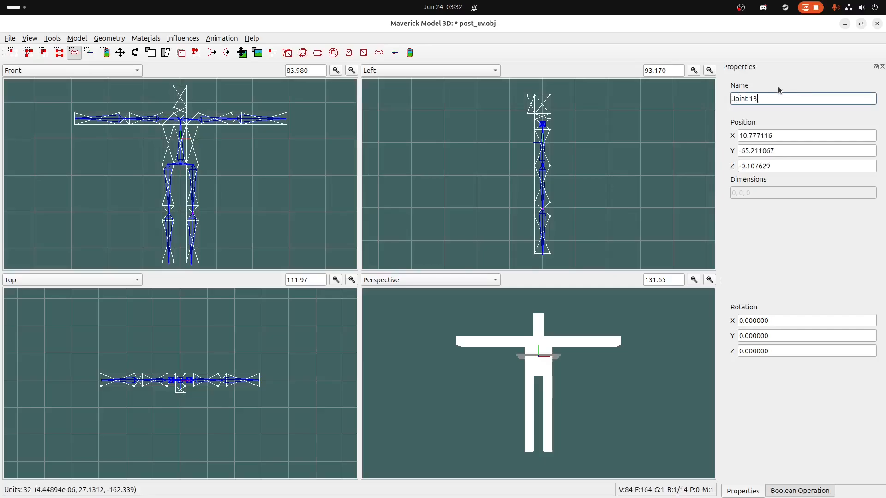
pyautogui.moveTo(767, 98); pyautogui.dragTo(732, 100)
pyautogui.write('Left_Knee')
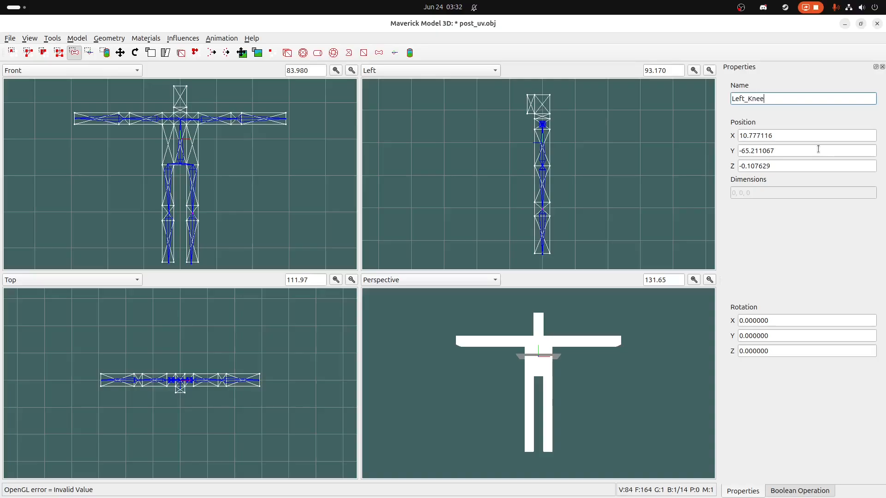
pyautogui.press('Return')
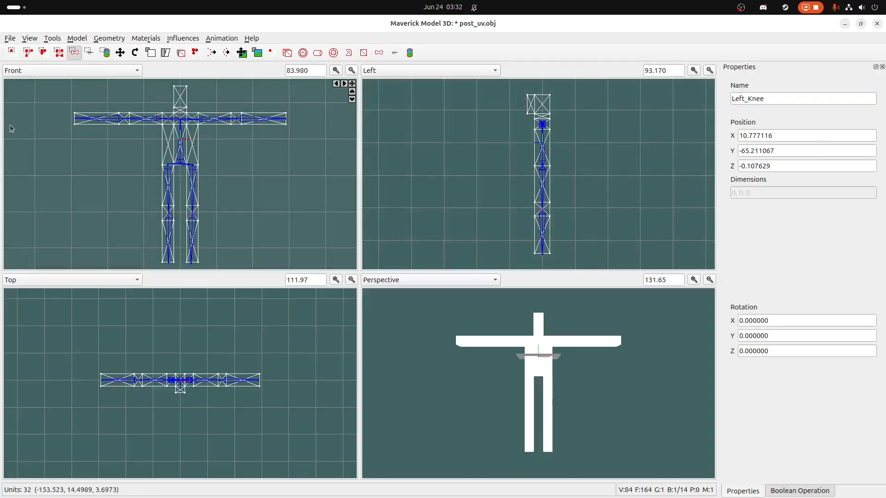
# Step: Select the lowest joint of the positive-X leg and rename it Left_Foot
pyautogui.moveTo(209, 265); pyautogui.dragTo(181, 265)
pyautogui.moveTo(761, 99); pyautogui.dragTo(738, 99)
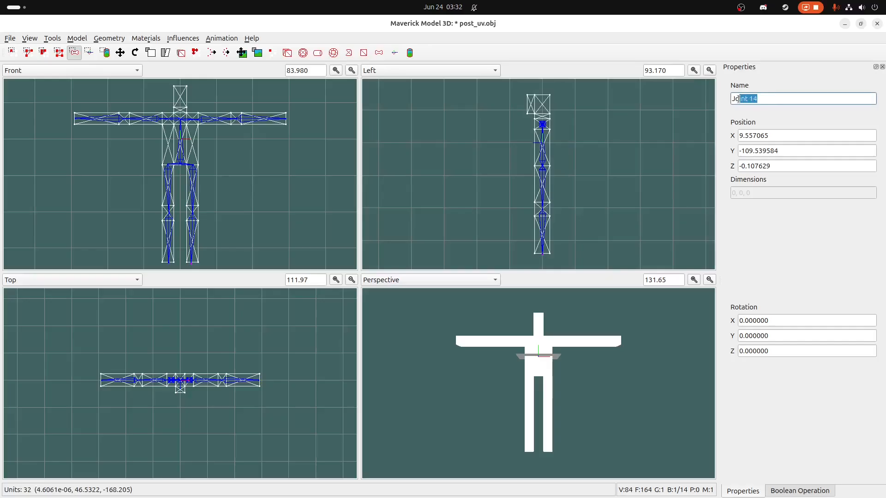
pyautogui.write('Left_Foot')
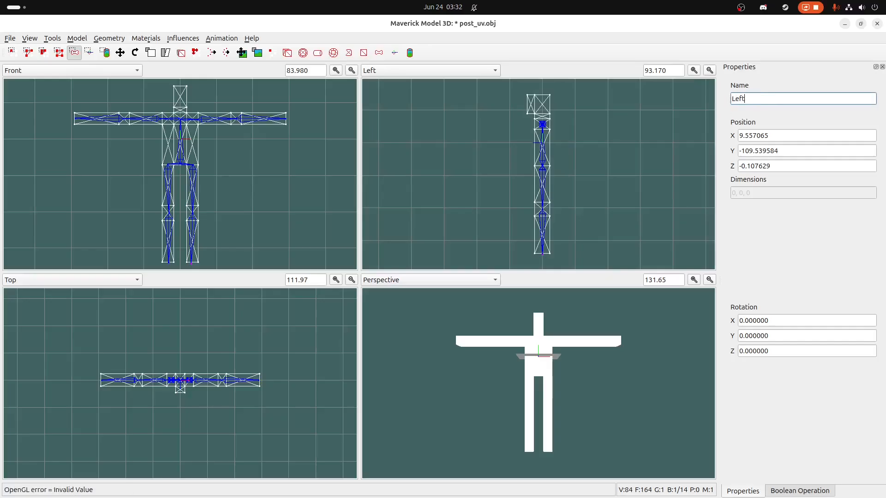
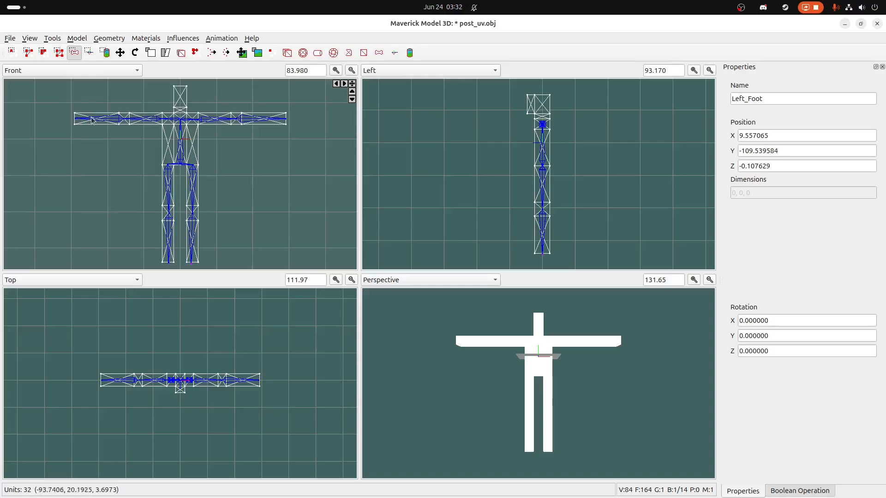
# Step: Try to assign the end vertices of the negative-X arm to a joint with only the vertices selected
pyautogui.click(8, 53)
pyautogui.scroll(-2, 24, 84)
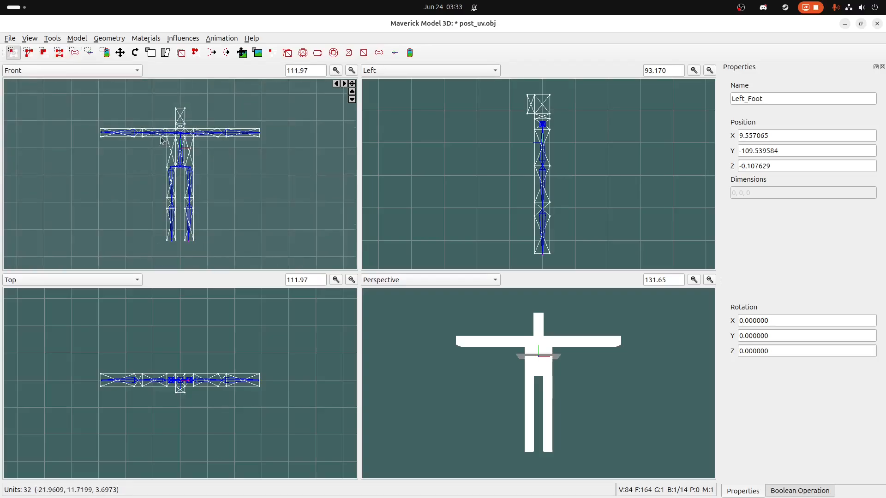
pyautogui.scroll(5, 138, 119)
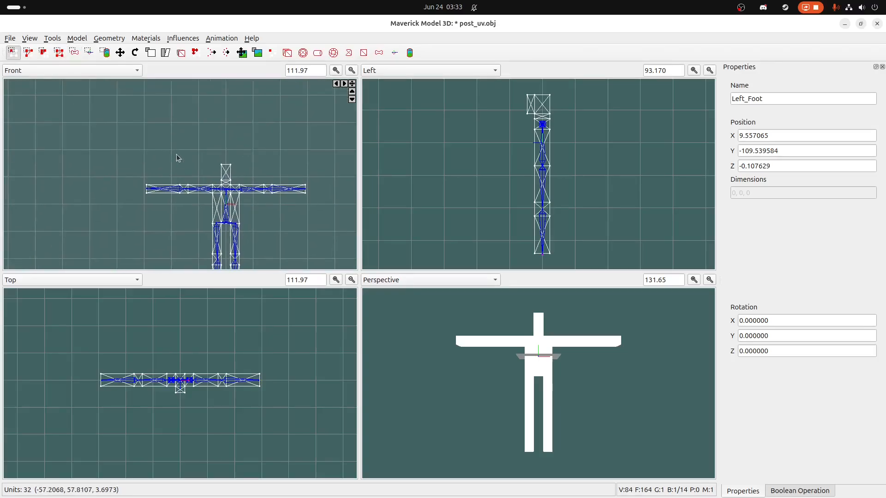
pyautogui.scroll(1, 171, 195)
pyautogui.scroll(-1, 171, 192)
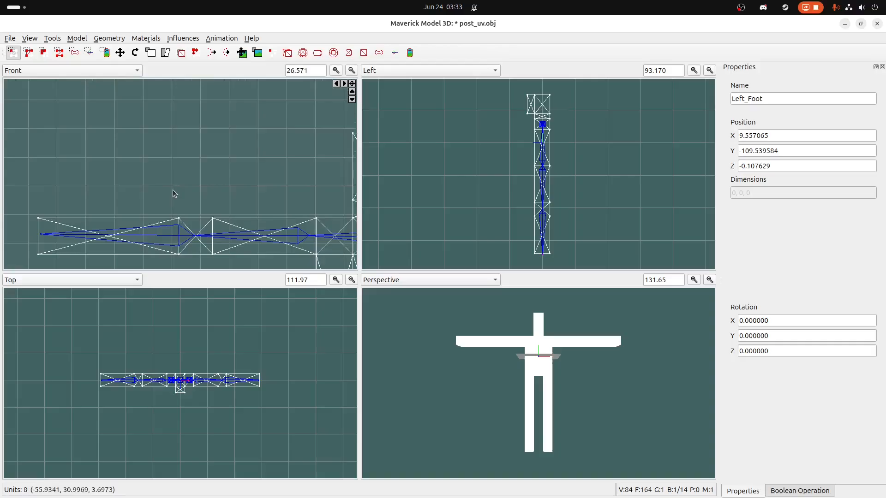
pyautogui.moveTo(172, 190); pyautogui.dragTo(173, 132, button='middle')
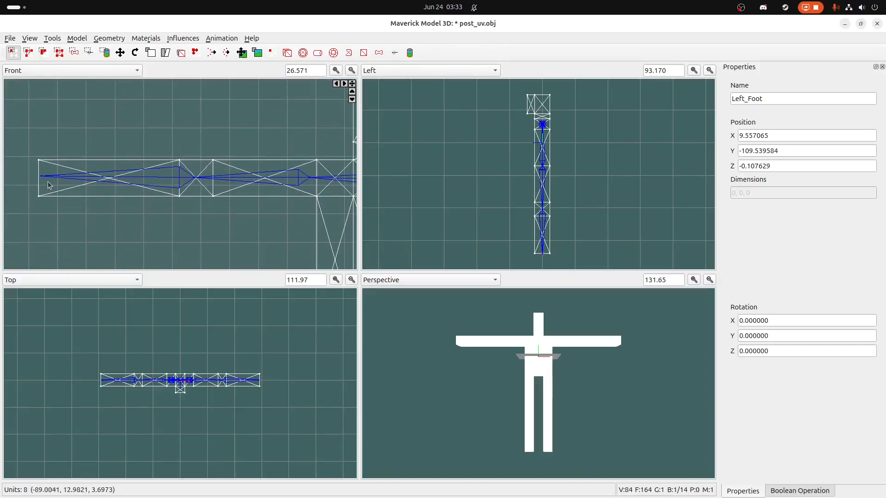
pyautogui.moveTo(23, 143); pyautogui.dragTo(96, 230)
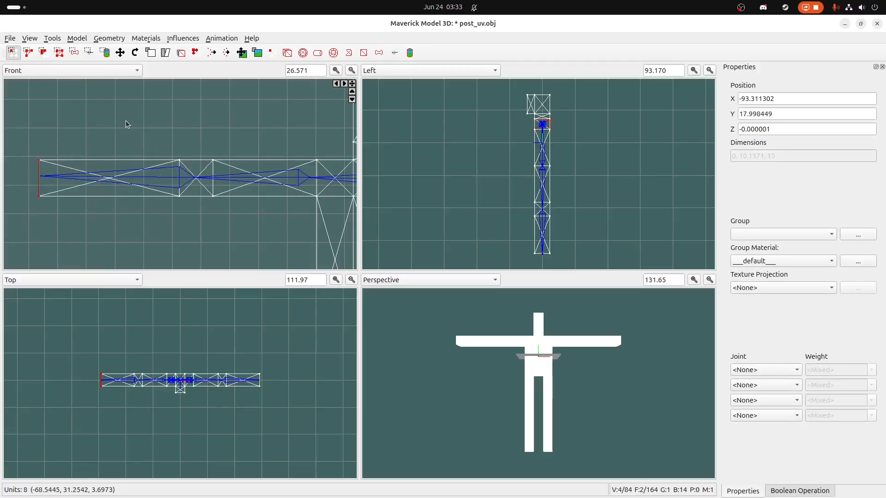
pyautogui.click(172, 38)
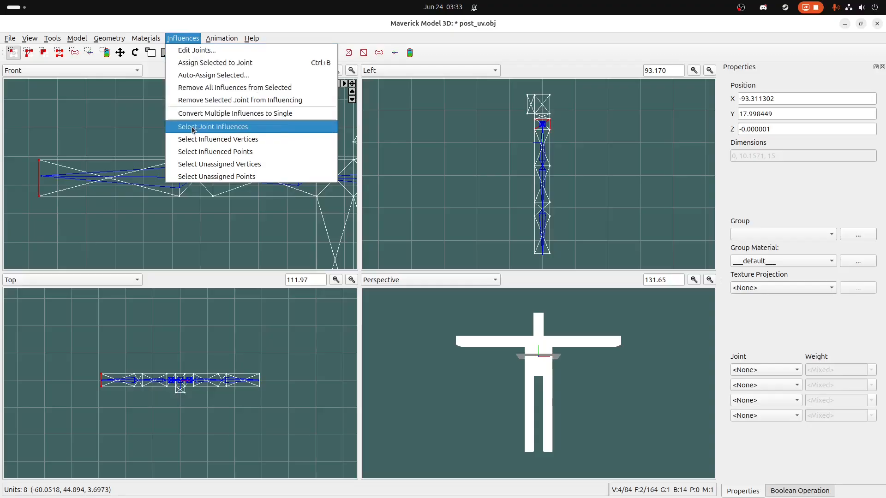
pyautogui.click(213, 63)
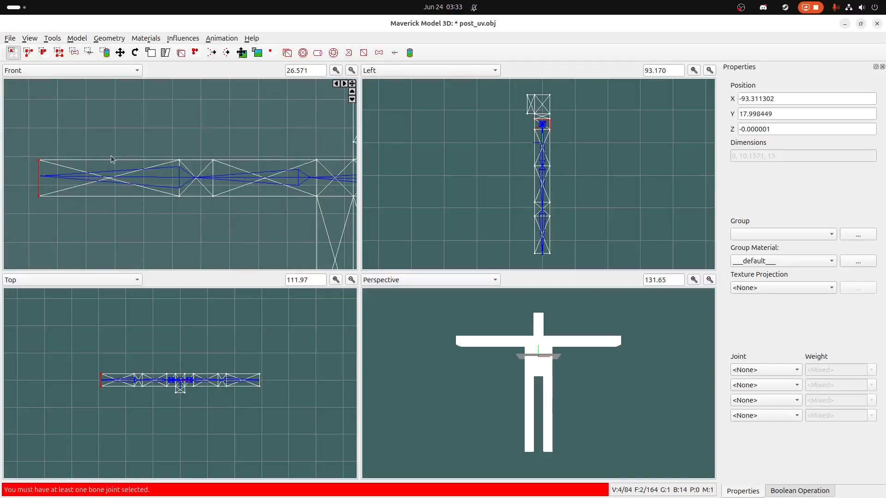
pyautogui.click(121, 103)
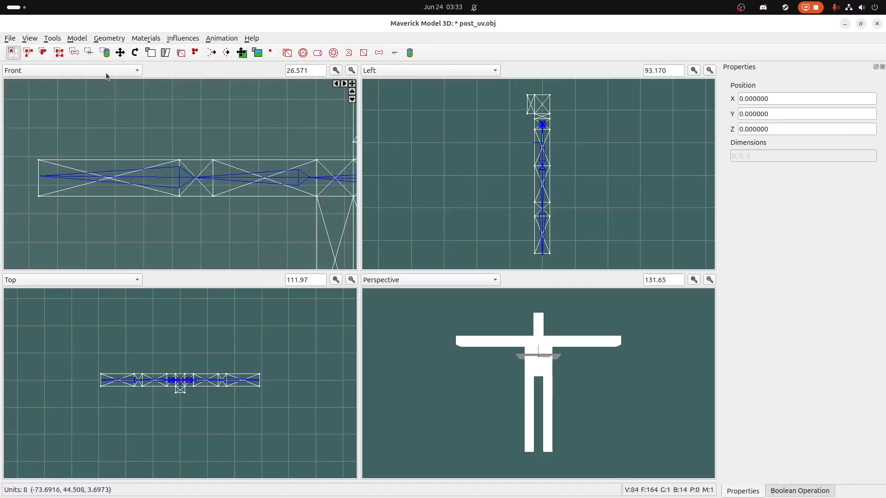
# Step: Try to assign influences at the negative-X arm's end with only the Right_Hand joint selected
pyautogui.click(73, 53)
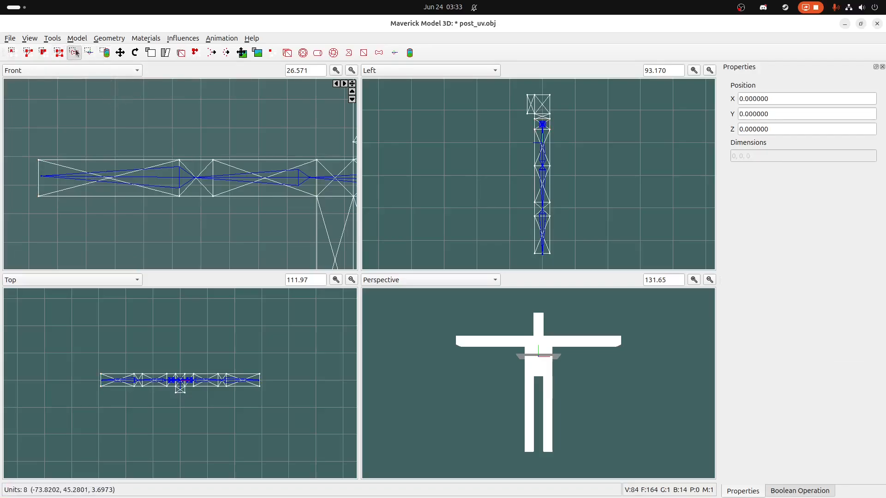
pyautogui.moveTo(23, 139); pyautogui.dragTo(52, 199)
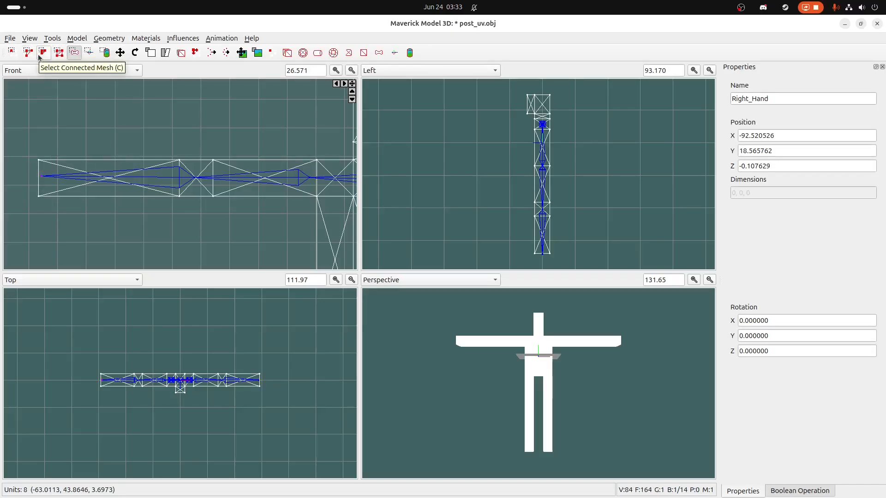
pyautogui.click(178, 39)
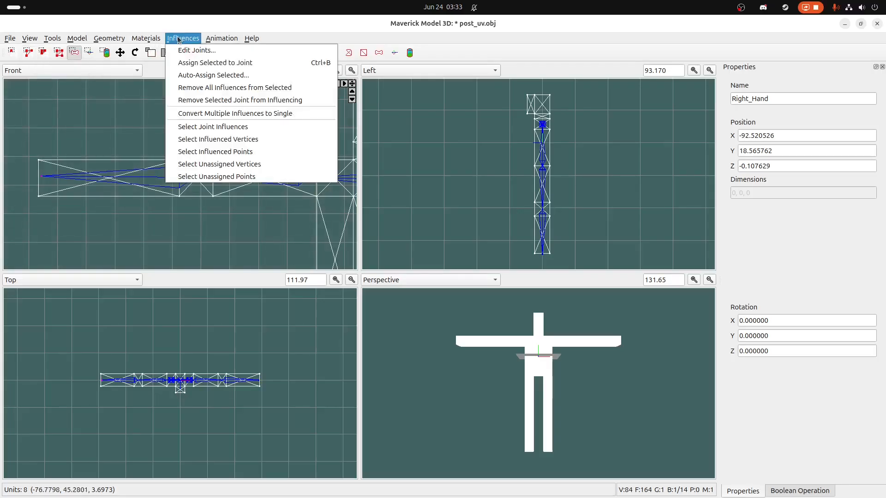
pyautogui.click(192, 63)
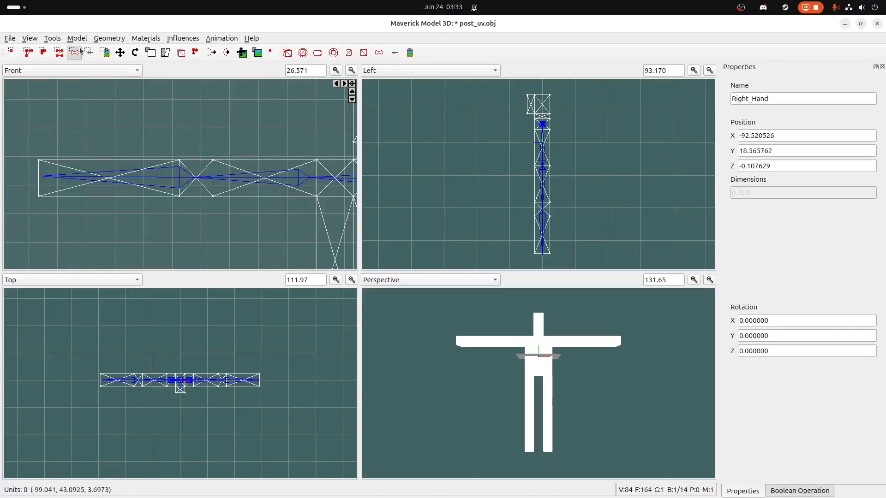
pyautogui.moveTo(20, 144); pyautogui.dragTo(91, 239)
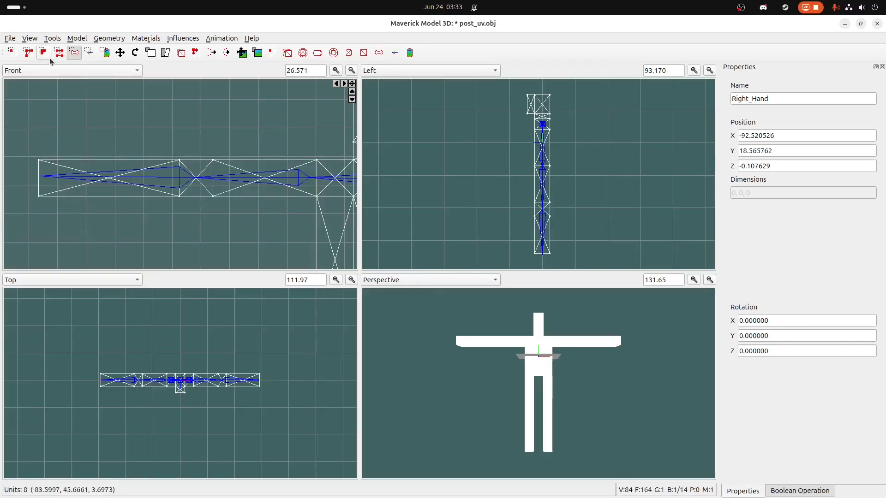
# Step: Select the end vertices of the negative-X arm together with the Right_Hand joint and assign them to that joint
pyautogui.click(27, 53)
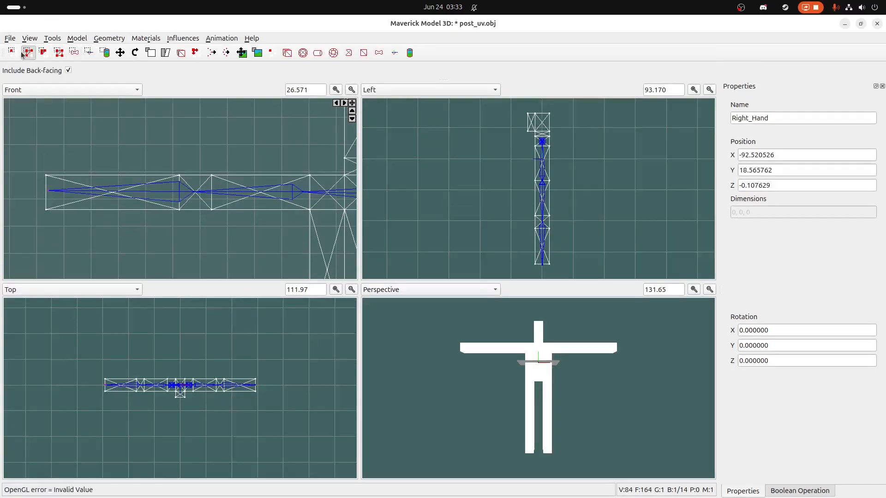
pyautogui.click(11, 52)
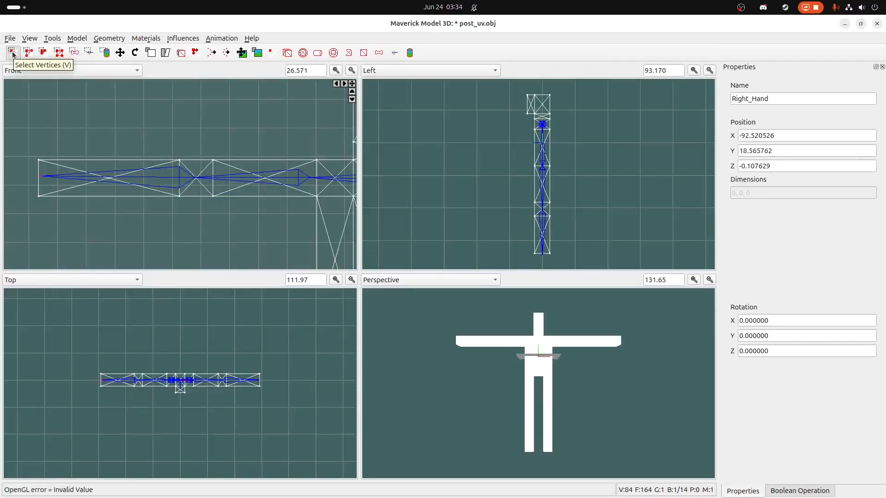
pyautogui.moveTo(25, 138); pyautogui.dragTo(70, 211)
pyautogui.click(74, 52)
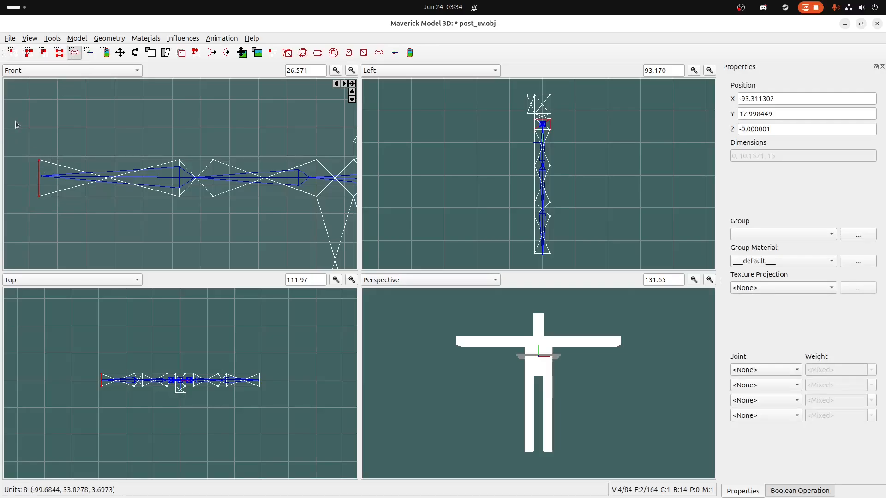
pyautogui.moveTo(17, 134); pyautogui.dragTo(75, 227)
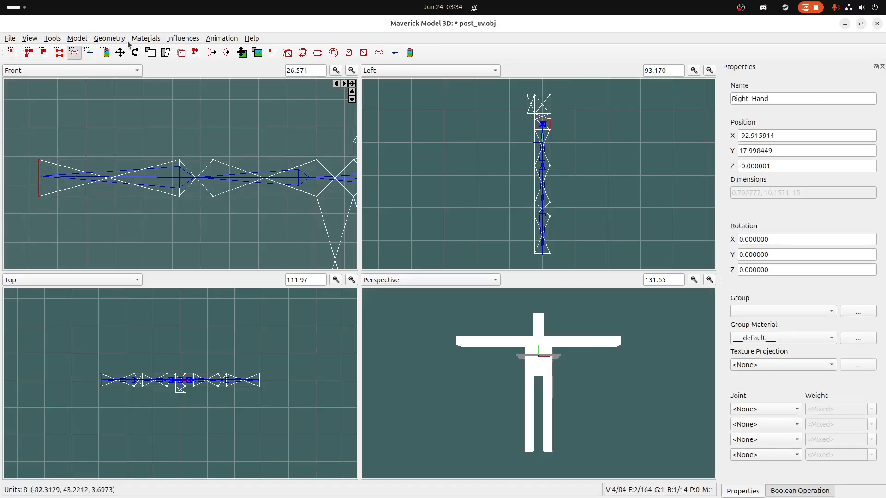
pyautogui.click(146, 38)
pyautogui.moveTo(183, 39)
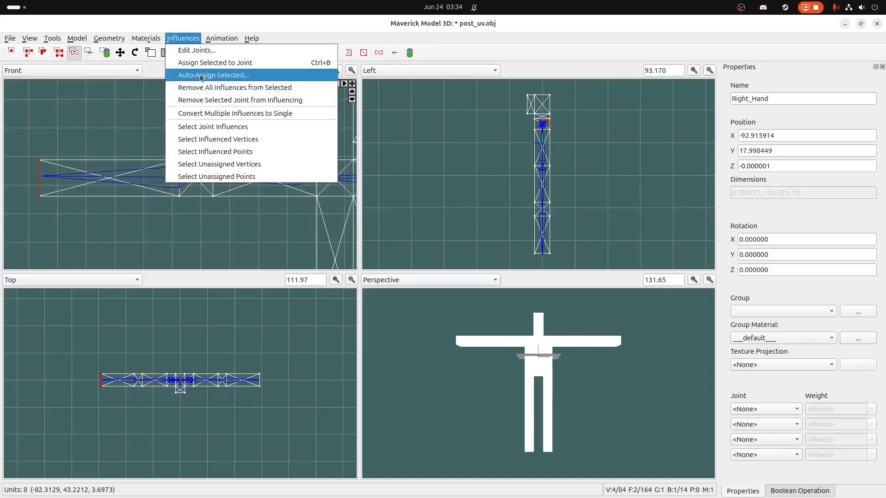
pyautogui.click(209, 63)
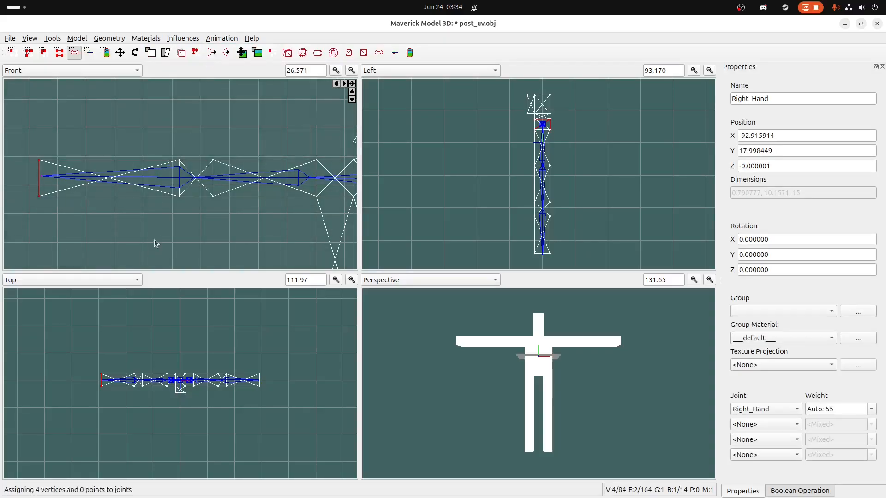
# Step: Select the Right_Elbow joint together with the elbow vertices of the negative-X arm and assign the vertices to that joint
pyautogui.scroll(-1, 154, 239)
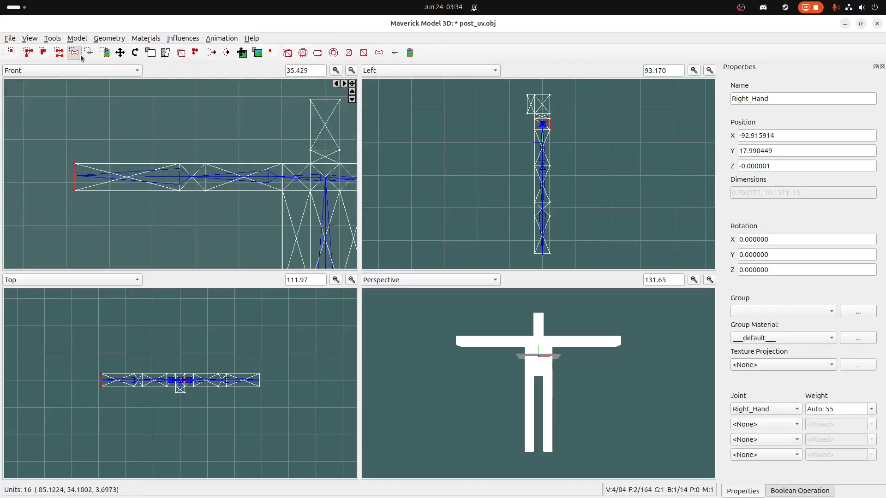
pyautogui.moveTo(168, 144); pyautogui.dragTo(232, 221)
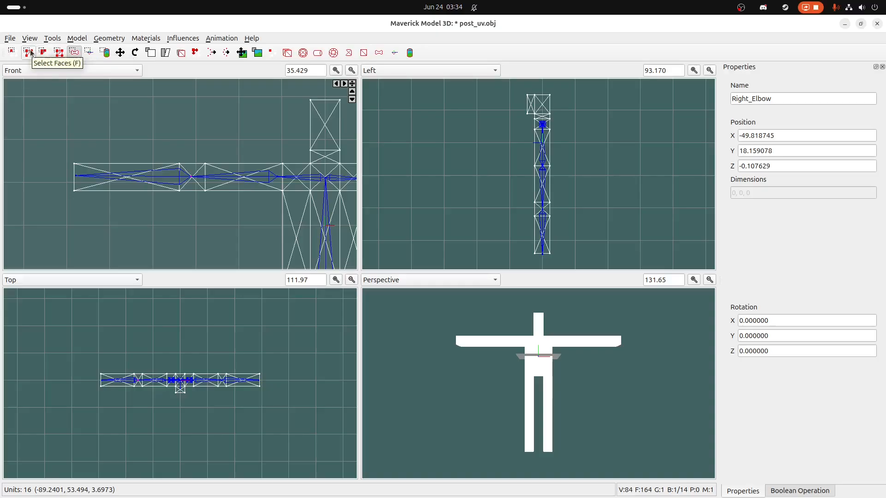
pyautogui.click(11, 52)
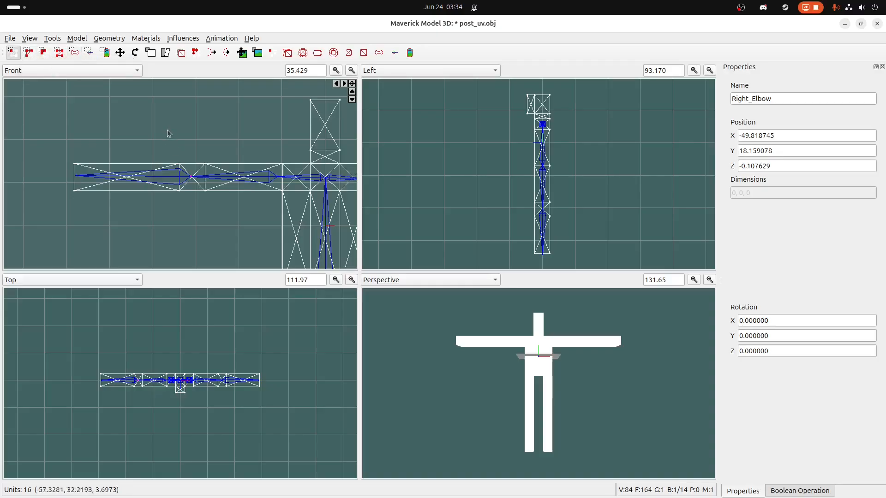
pyautogui.moveTo(153, 137); pyautogui.dragTo(218, 203)
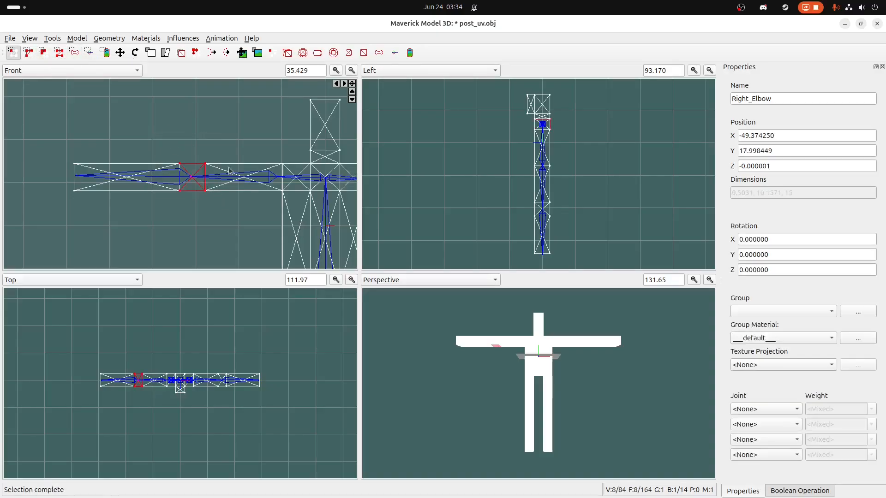
pyautogui.click(143, 38)
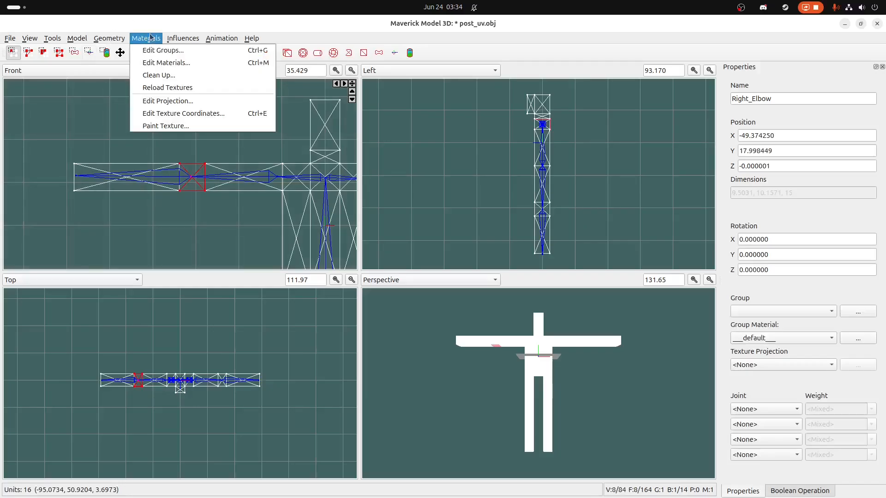
pyautogui.moveTo(183, 37)
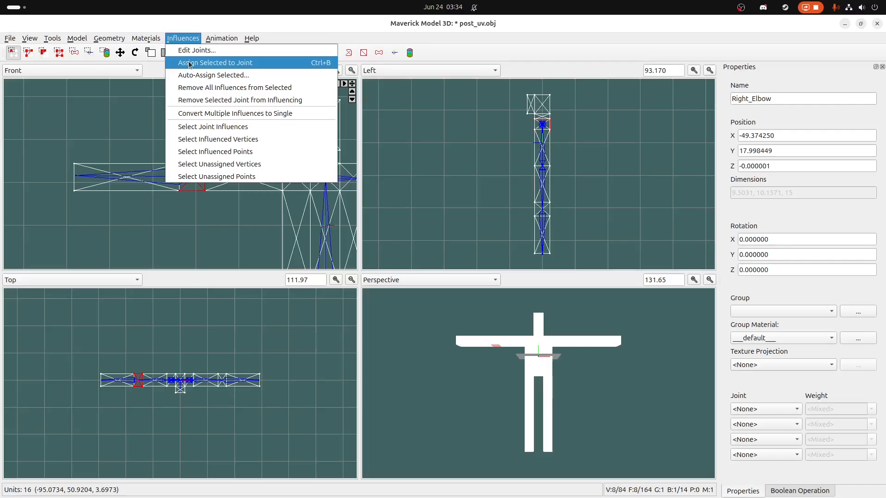
pyautogui.click(189, 65)
# Step: Select the knee vertices of the negative-X leg together with the Right_Knee joint and assign them to that joint
pyautogui.scroll(-3, 168, 147)
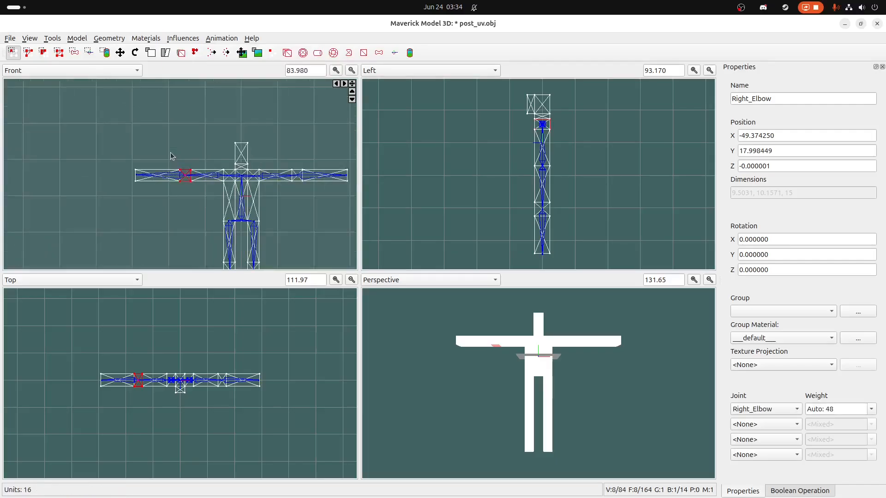
pyautogui.scroll(3, 256, 206)
pyautogui.scroll(-3, 259, 203)
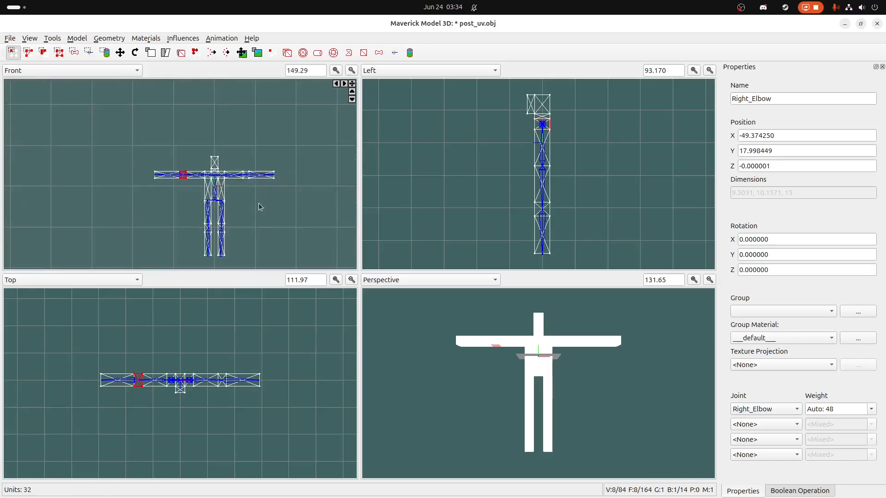
pyautogui.scroll(3, 273, 226)
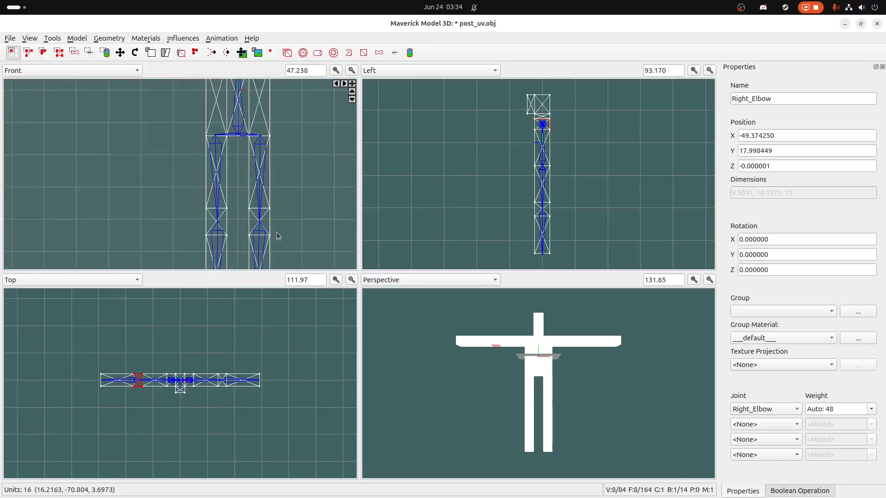
pyautogui.moveTo(290, 212); pyautogui.dragTo(214, 150, button='middle')
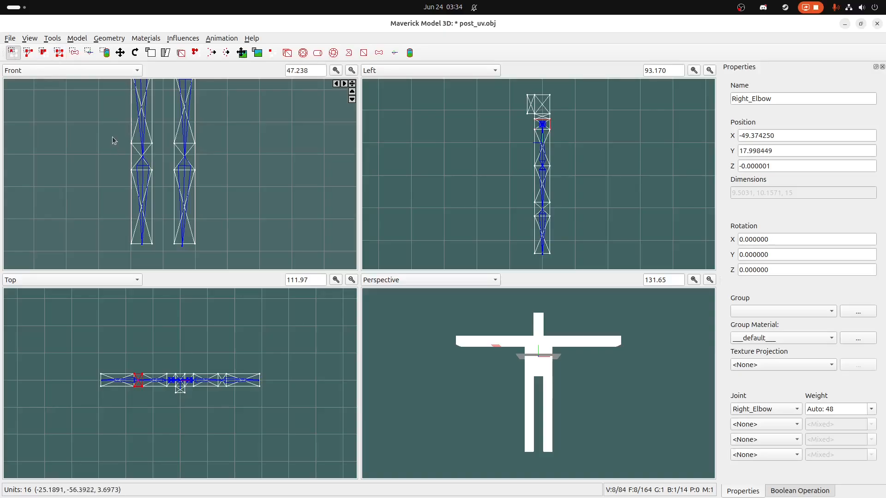
pyautogui.moveTo(113, 134); pyautogui.dragTo(162, 182)
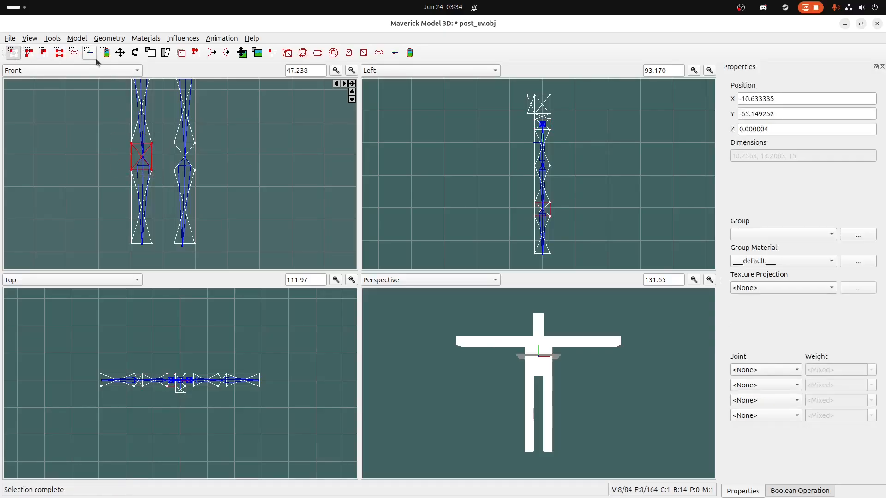
pyautogui.click(74, 52)
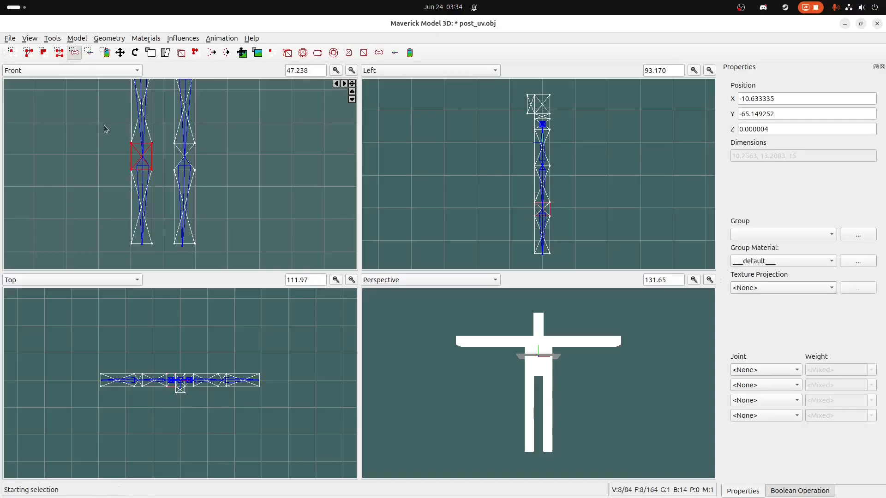
pyautogui.moveTo(103, 124); pyautogui.dragTo(159, 179)
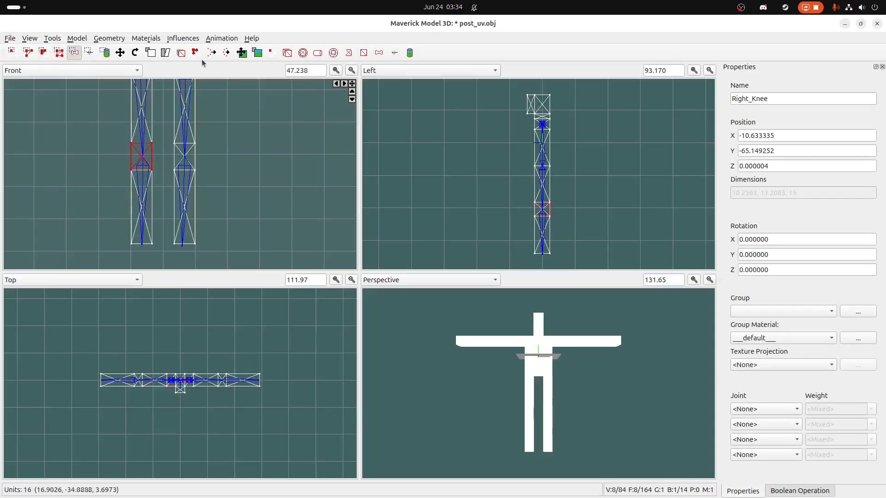
pyautogui.click(183, 38)
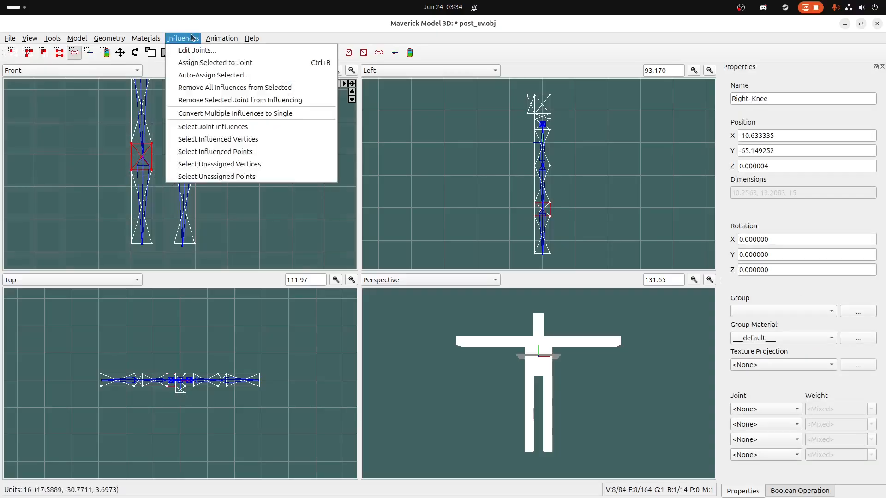
pyautogui.click(186, 63)
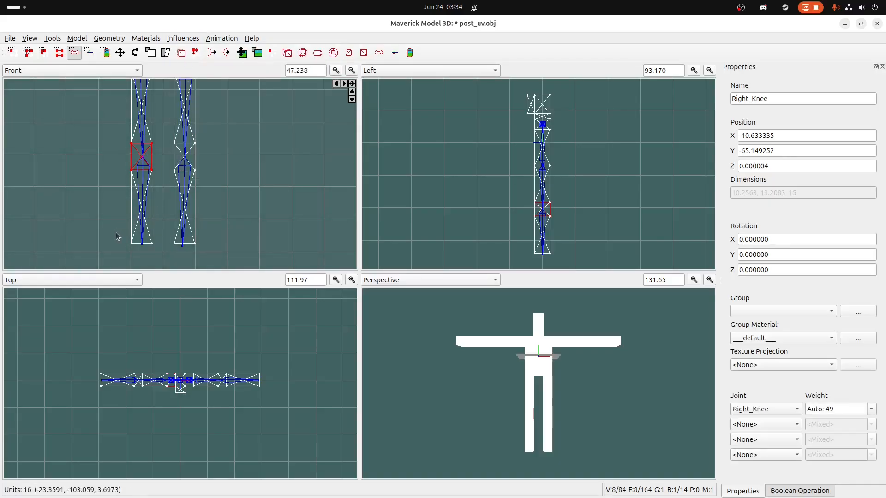
# Step: Select the Right_Foot joint together with the bottom vertices of the negative-X leg and assign the vertices to that joint
pyautogui.moveTo(114, 228); pyautogui.dragTo(162, 257)
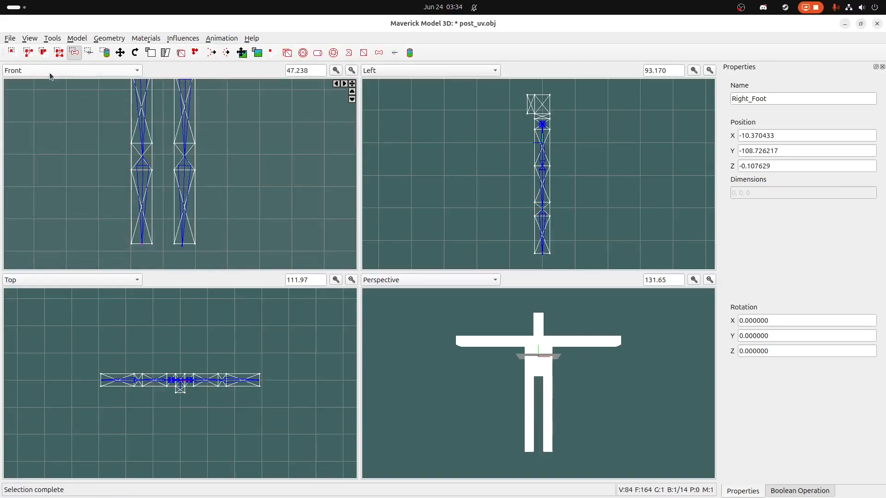
pyautogui.click(12, 52)
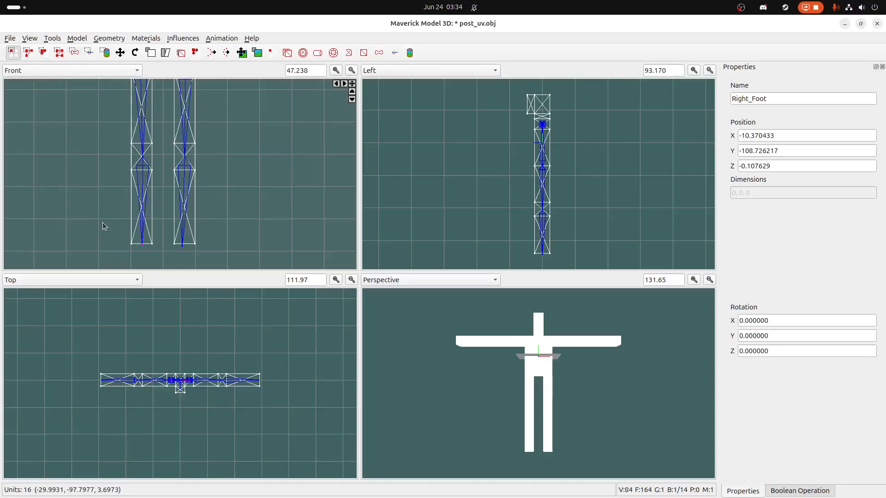
pyautogui.moveTo(104, 226); pyautogui.dragTo(163, 267)
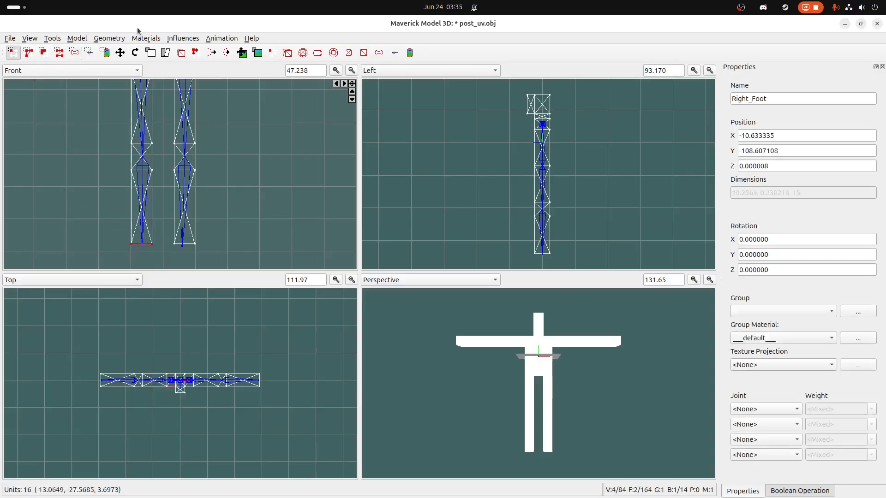
pyautogui.click(169, 38)
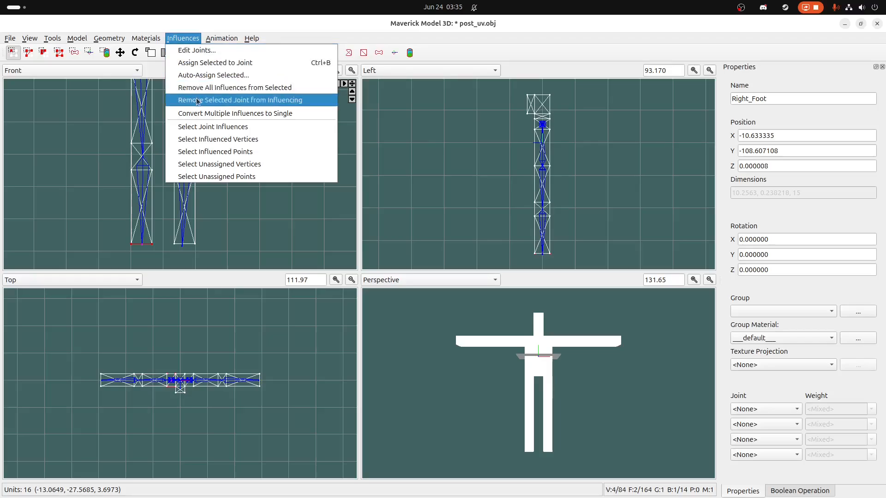
pyautogui.click(207, 64)
# Step: Select the bottom vertices of the positive-X leg together with the Left_Foot joint and assign them to that joint
pyautogui.scroll(-2, 212, 138)
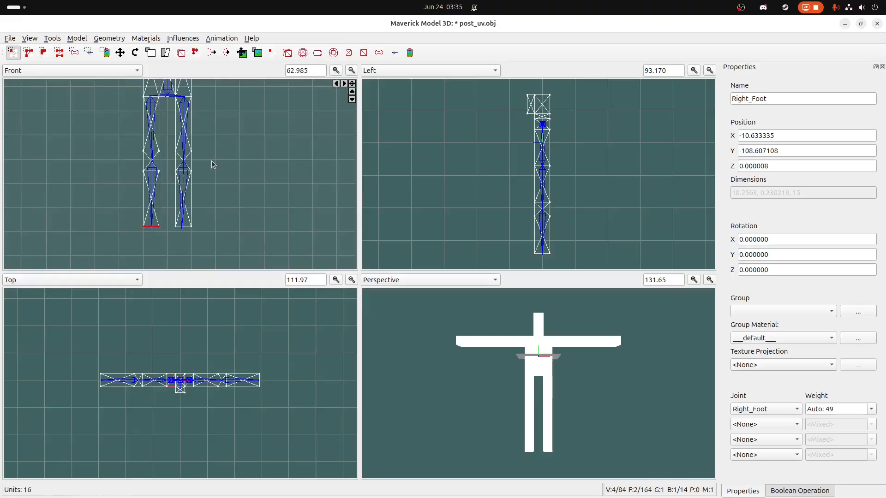
pyautogui.moveTo(170, 222); pyautogui.dragTo(202, 243)
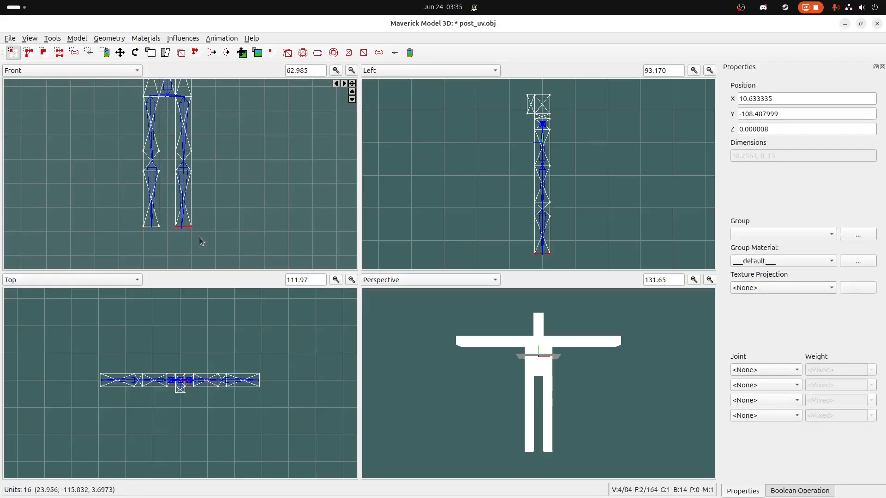
pyautogui.click(74, 52)
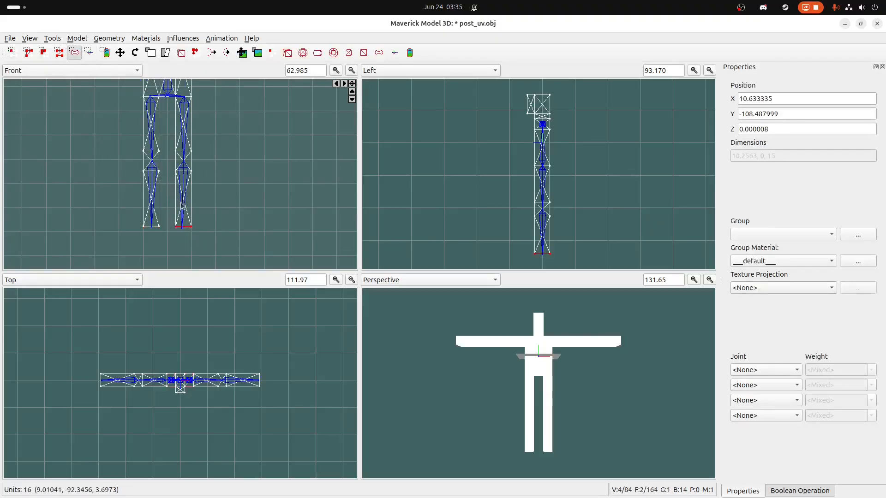
pyautogui.moveTo(172, 211); pyautogui.dragTo(193, 234)
pyautogui.click(78, 38)
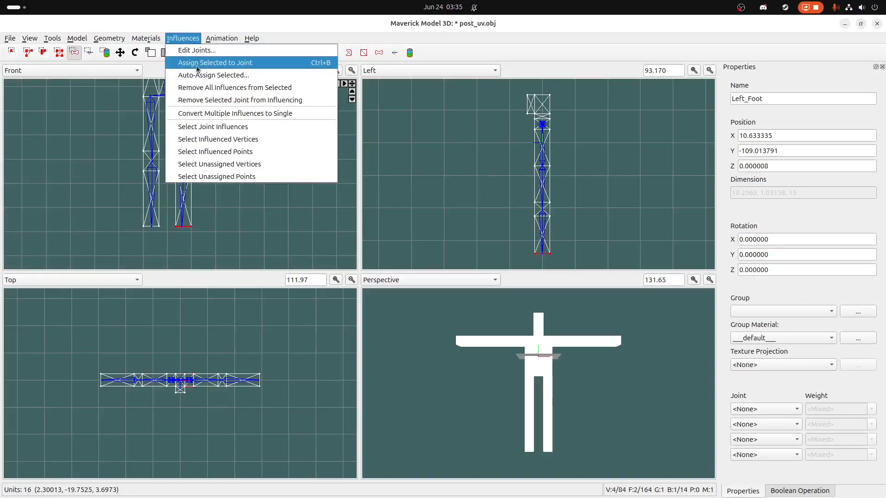
pyautogui.click(198, 64)
# Step: Select the Left_Knee joint together with the knee vertices of the positive-X leg and assign the vertices to that joint
pyautogui.moveTo(171, 147); pyautogui.dragTo(216, 177)
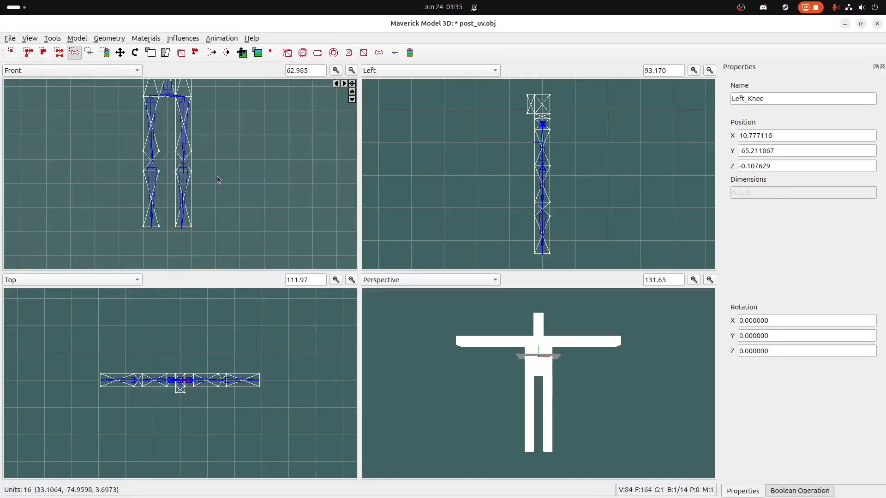
pyautogui.click(13, 52)
pyautogui.moveTo(170, 144); pyautogui.dragTo(209, 183)
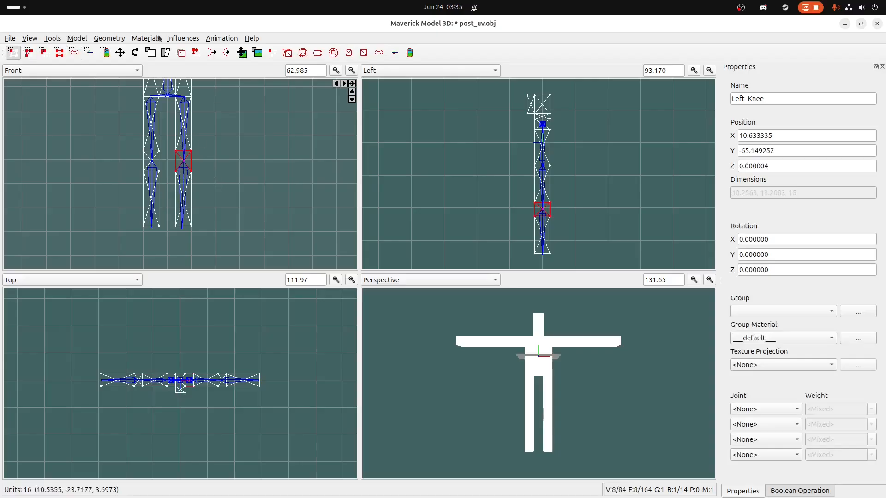
pyautogui.click(146, 38)
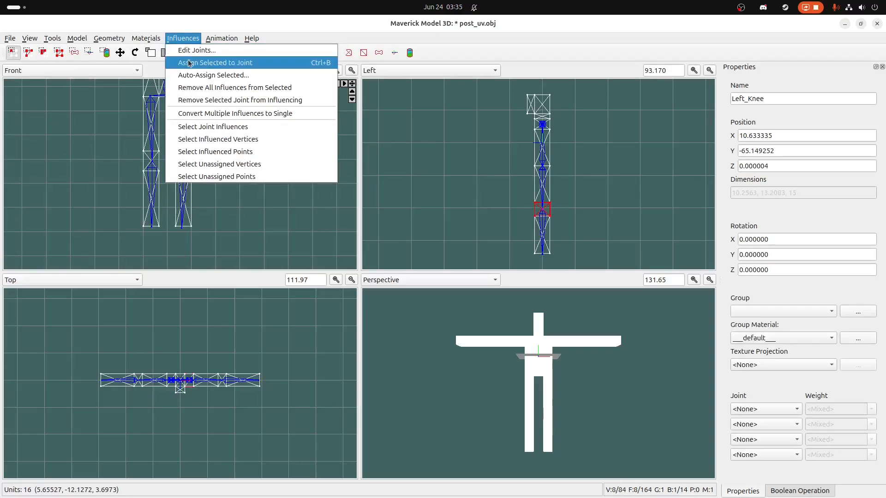
pyautogui.click(199, 62)
pyautogui.scroll(-4, 237, 125)
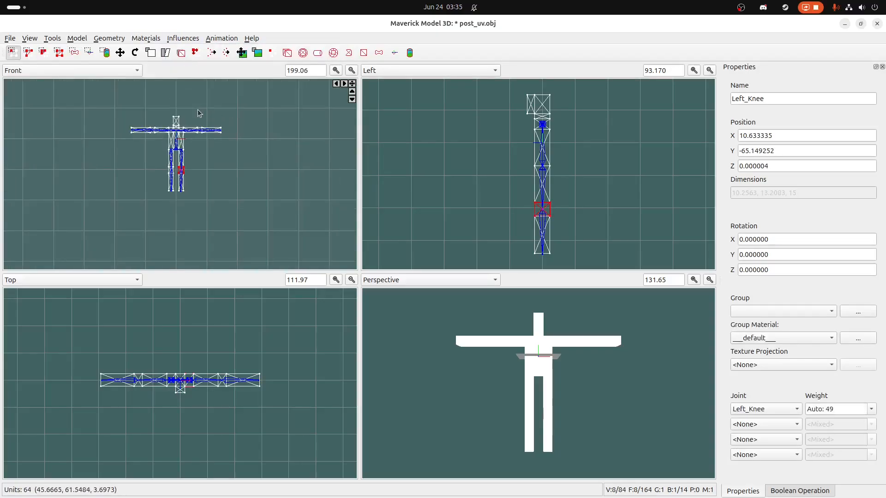
pyautogui.scroll(9, 198, 113)
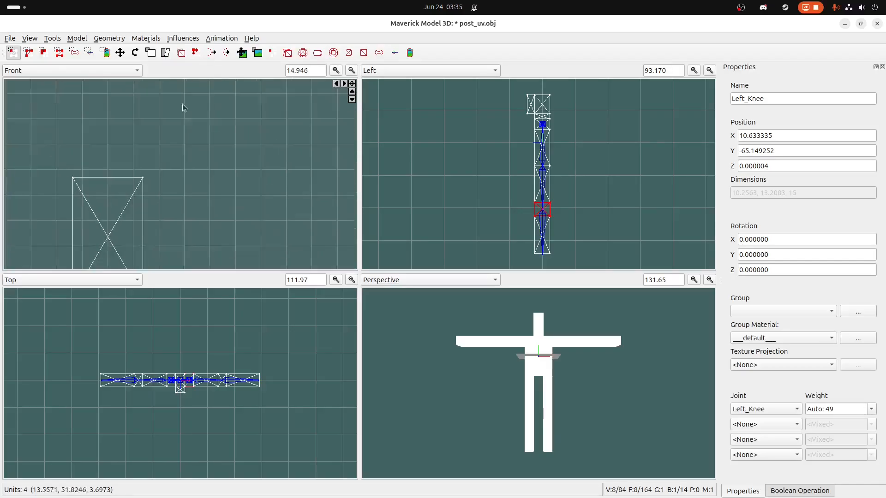
pyautogui.scroll(-3, 184, 108)
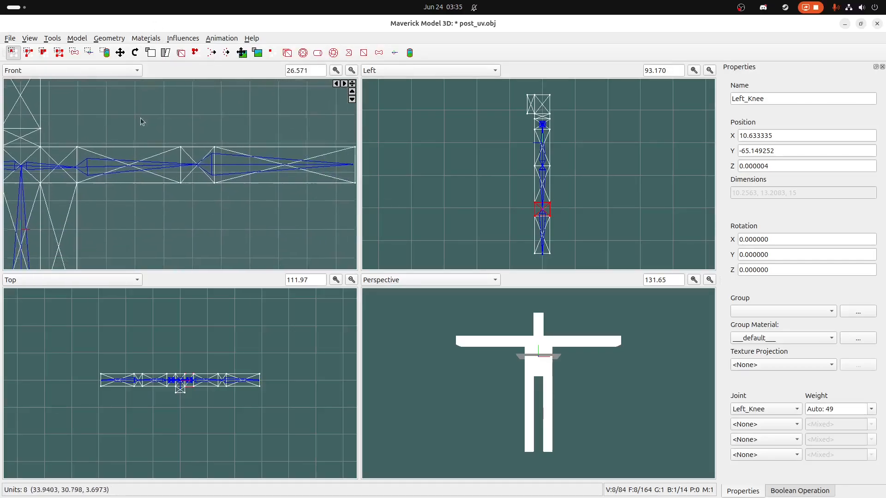
# Step: Assign the vertices around the left elbow to the Left_Elbow joint
pyautogui.moveTo(141, 119); pyautogui.dragTo(131, 111, button='middle')
pyautogui.moveTo(203, 213); pyautogui.dragTo(137, 207, button='middle')
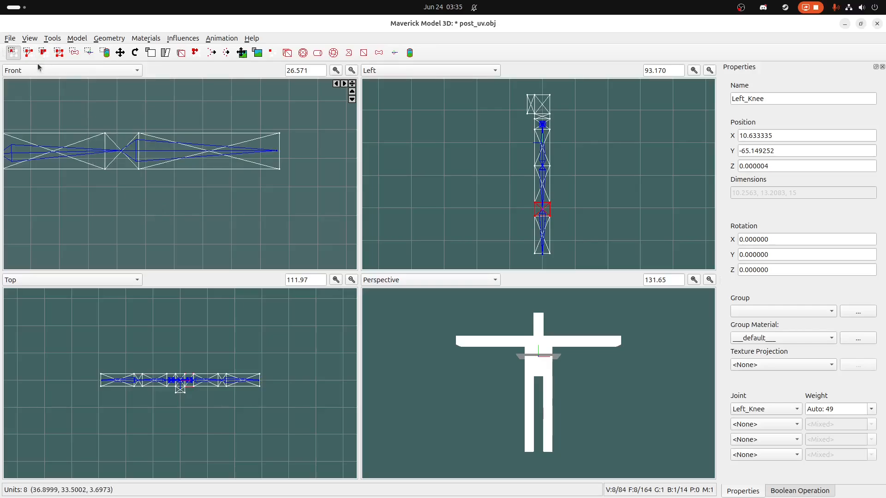
pyautogui.moveTo(70, 110); pyautogui.dragTo(182, 214)
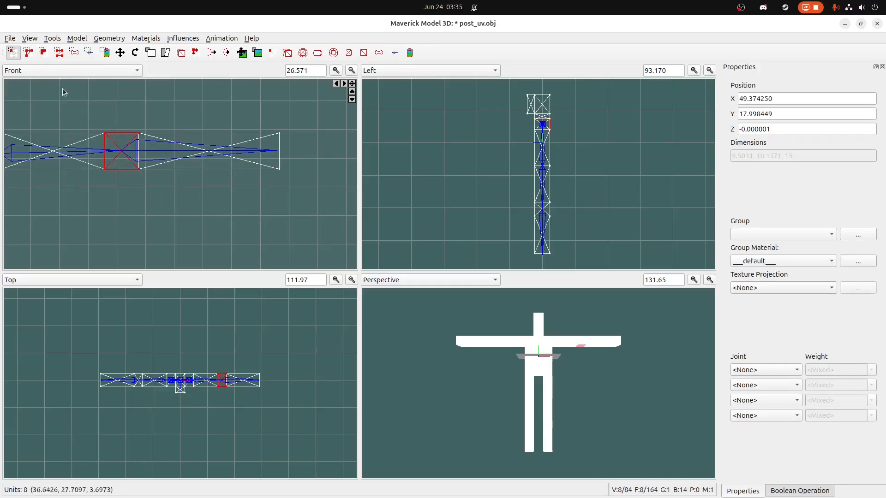
pyautogui.click(74, 52)
pyautogui.moveTo(79, 110); pyautogui.dragTo(150, 185)
pyautogui.click(182, 38)
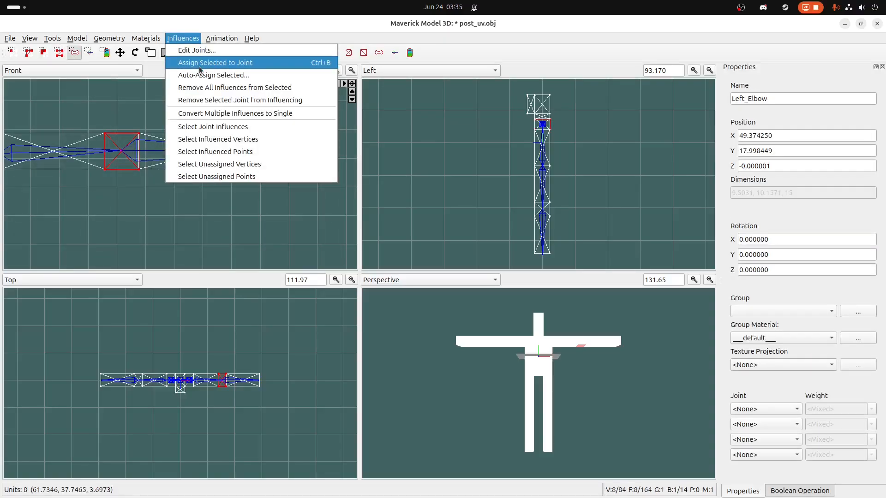
pyautogui.click(200, 63)
# Step: Assign the vertices at the end of the left arm to the Left_Hand joint
pyautogui.moveTo(237, 118); pyautogui.dragTo(302, 200)
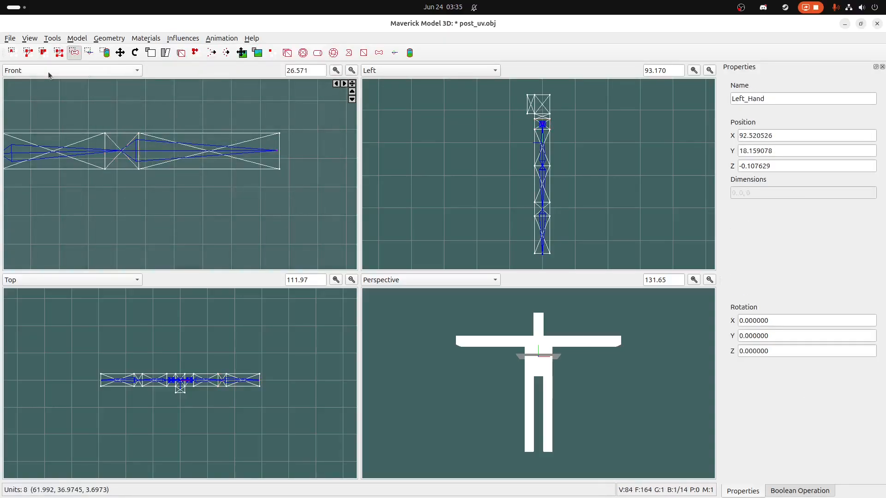
pyautogui.click(13, 53)
pyautogui.moveTo(214, 114); pyautogui.dragTo(296, 193)
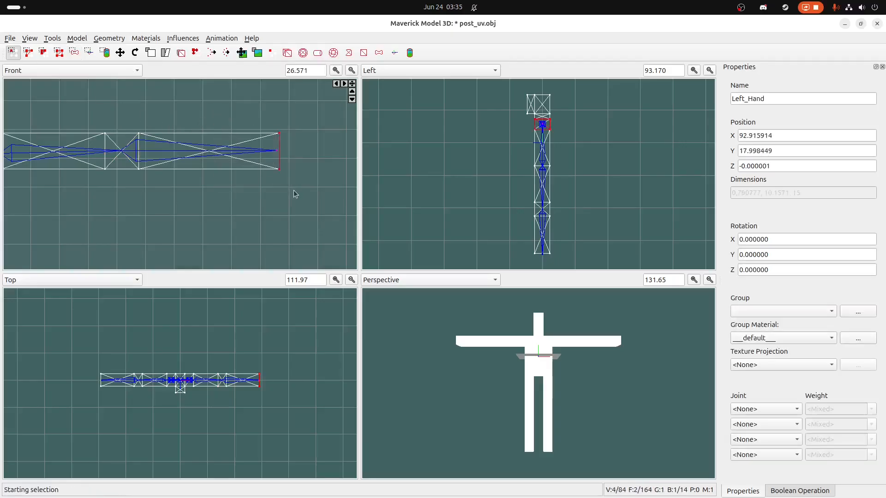
pyautogui.click(182, 38)
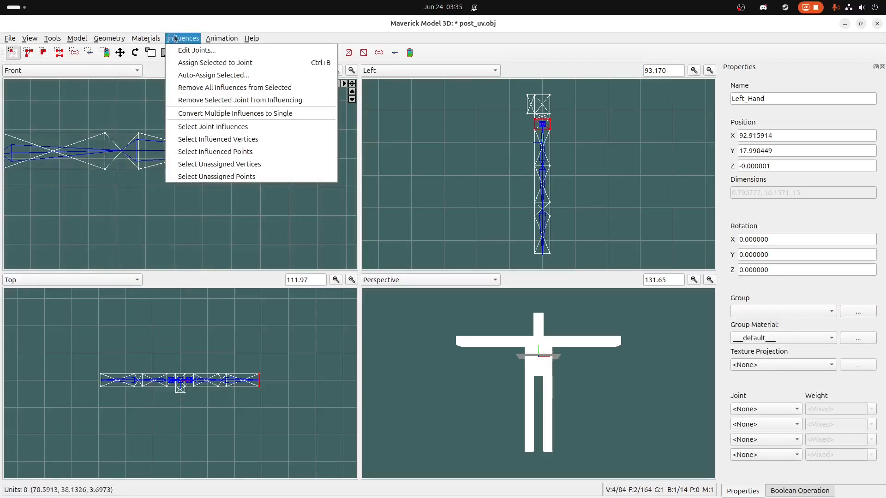
pyautogui.click(181, 63)
# Step: Start animation mode and create a skeletal animation named Walk with 20 frames at 10 frames per second
pyautogui.scroll(-1, 194, 150)
pyautogui.scroll(-4, 194, 148)
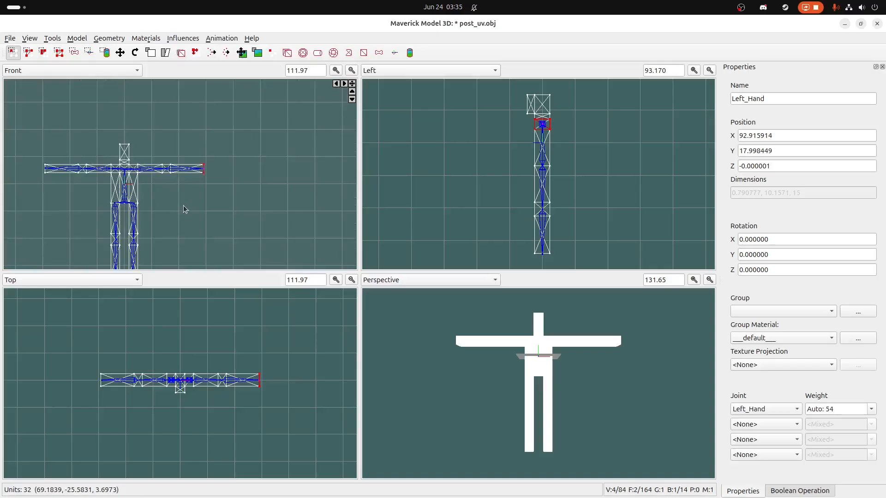
pyautogui.moveTo(183, 210); pyautogui.dragTo(222, 186, button='middle')
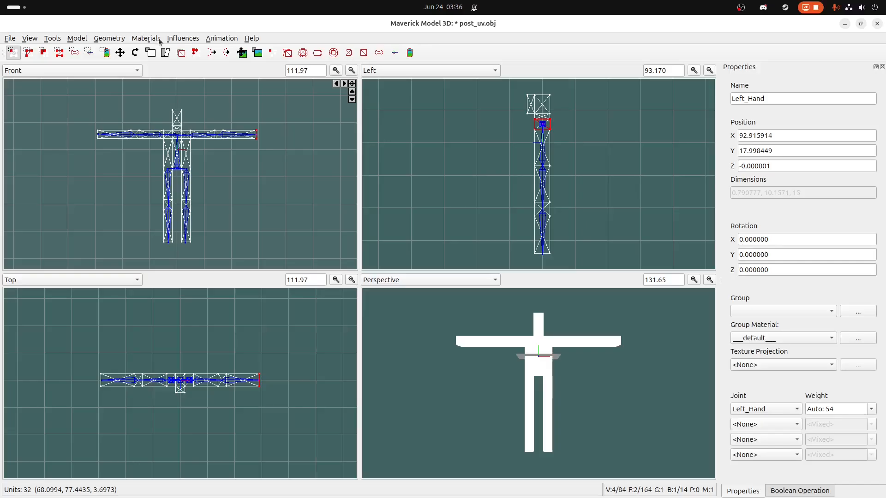
pyautogui.click(221, 39)
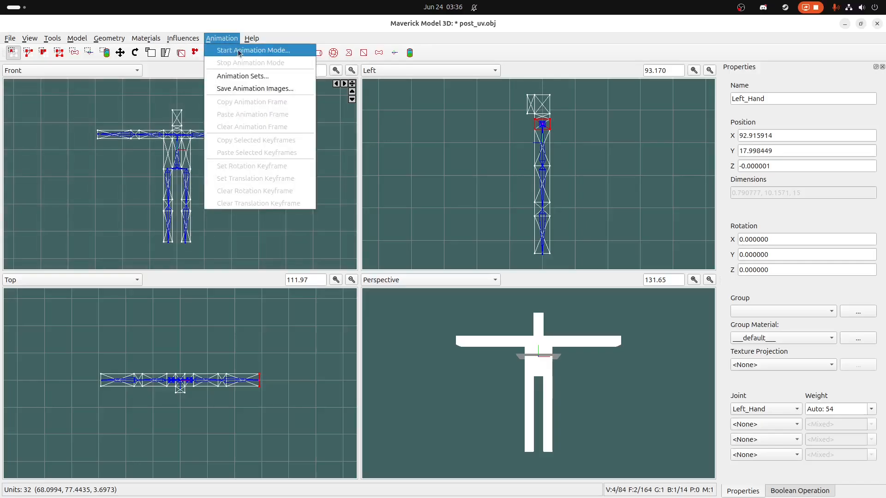
pyautogui.click(239, 51)
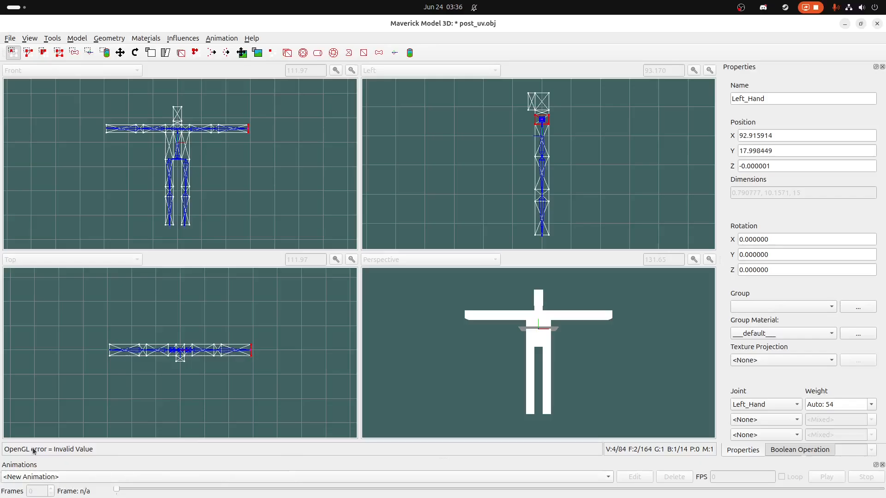
pyautogui.click(75, 477)
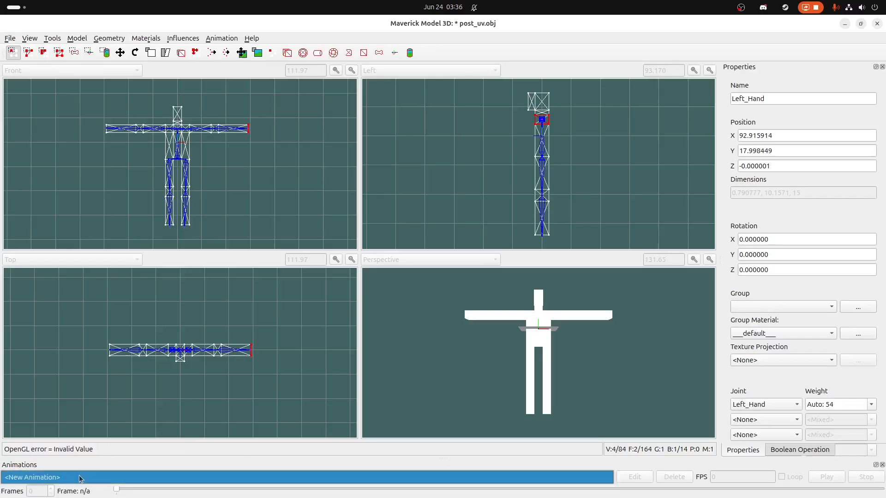
pyautogui.click(63, 480)
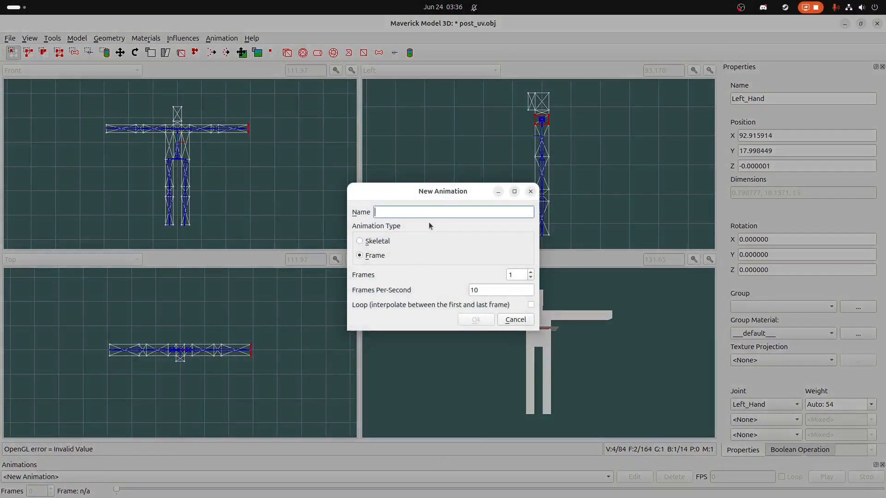
pyautogui.write('Walk')
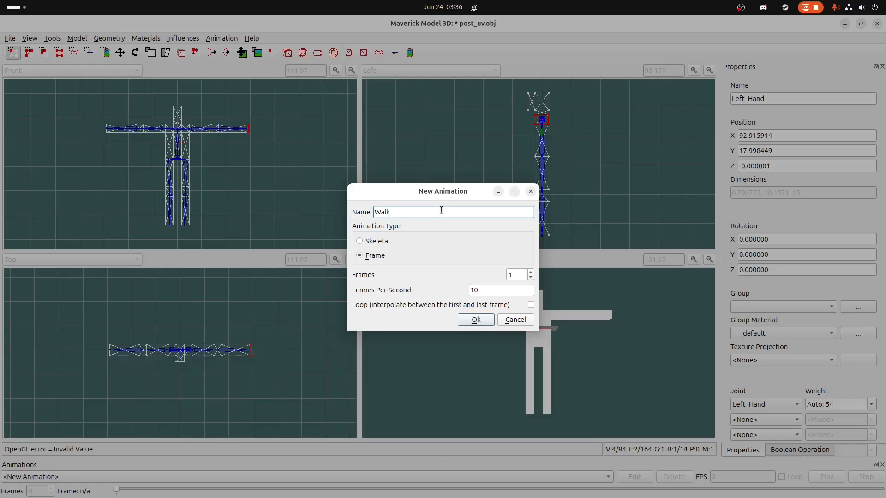
pyautogui.click(374, 243)
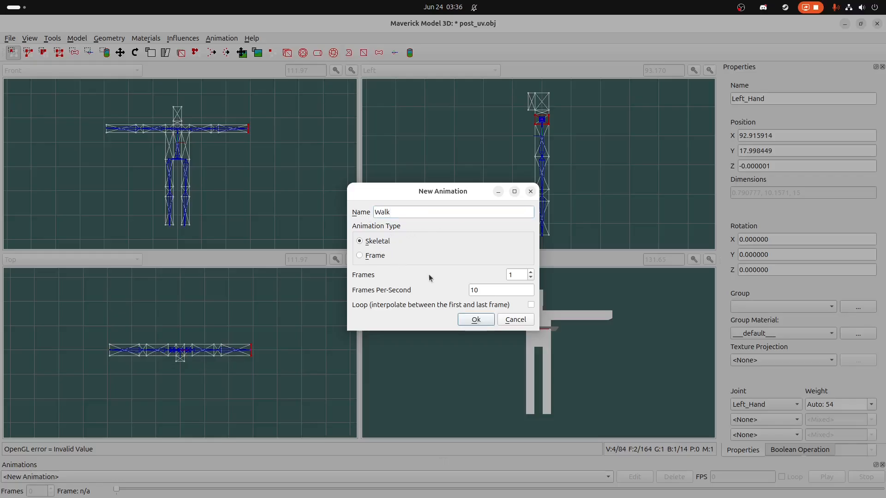
pyautogui.click(531, 273)
pyautogui.click(532, 273)
pyautogui.click(532, 272)
pyautogui.click(466, 321)
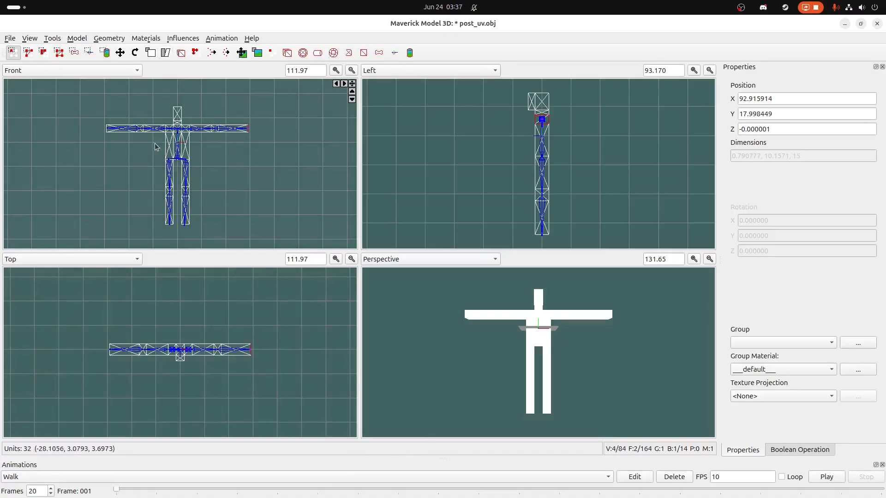
# Step: Try rotating the right forearm downward about 23 degrees around Z at the elbow joint, and undo the rotation
pyautogui.scroll(1, 155, 191)
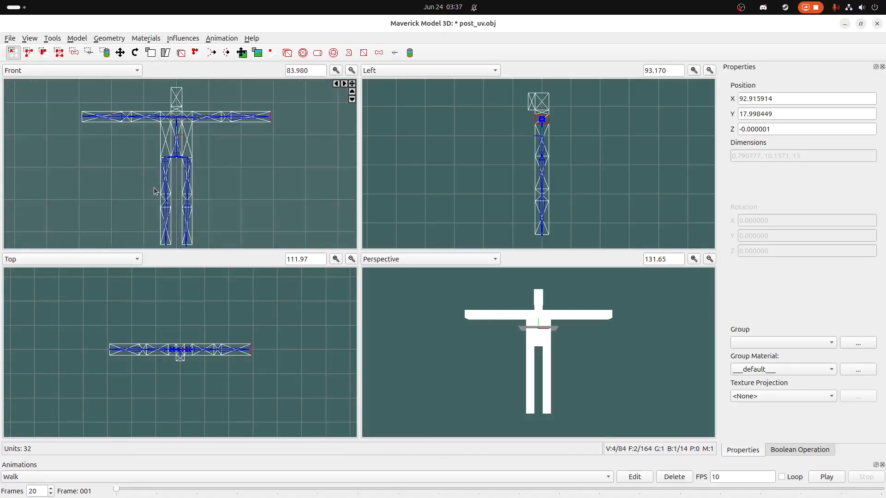
pyautogui.scroll(-1, 155, 191)
pyautogui.scroll(1, 155, 191)
pyautogui.scroll(-1, 154, 192)
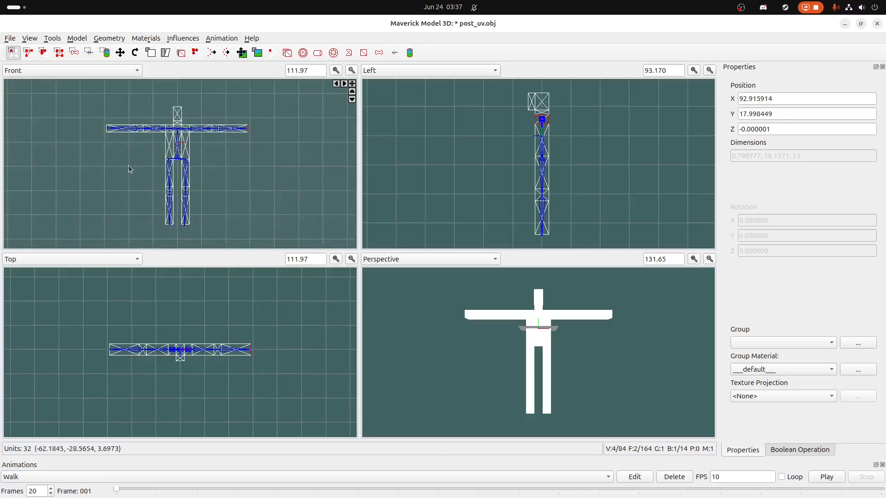
pyautogui.scroll(1, 128, 166)
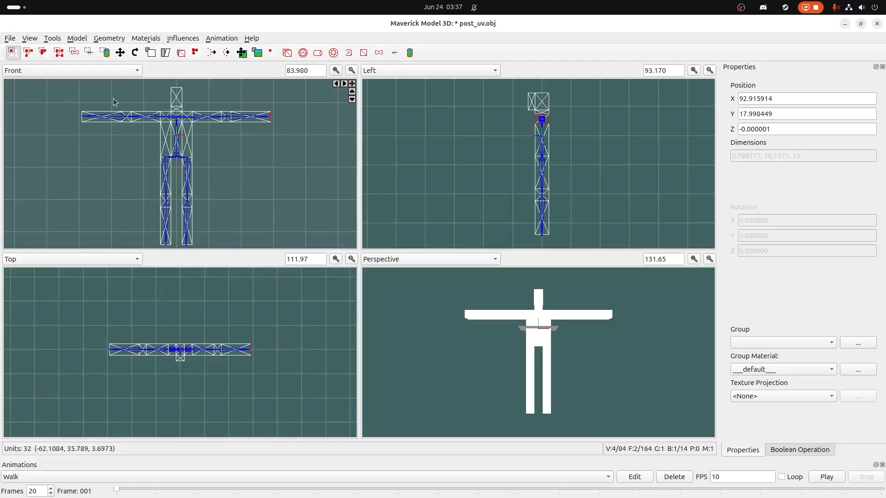
pyautogui.moveTo(109, 95); pyautogui.dragTo(139, 142)
pyautogui.click(75, 52)
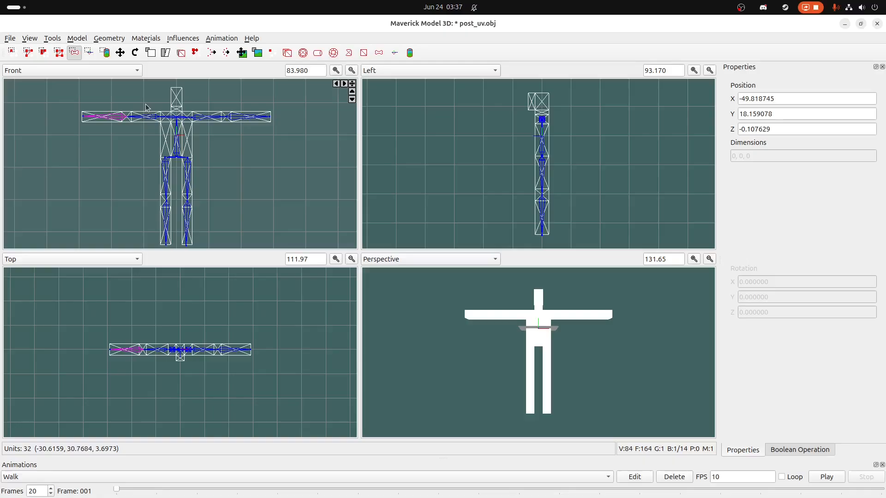
pyautogui.moveTo(147, 105); pyautogui.dragTo(166, 123)
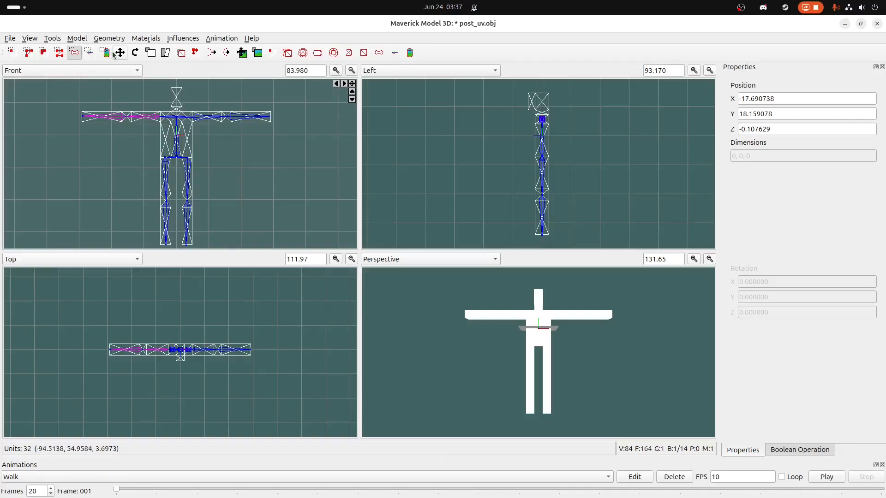
pyautogui.moveTo(119, 97); pyautogui.dragTo(141, 130)
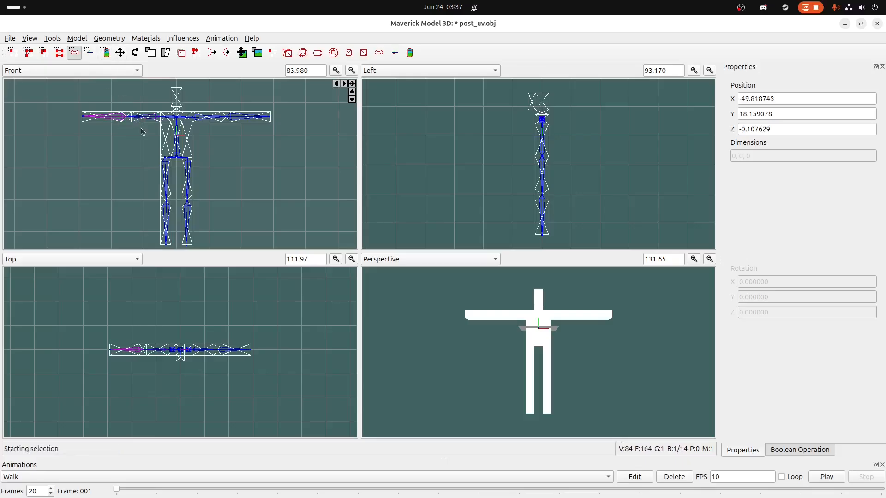
pyautogui.click(135, 52)
pyautogui.moveTo(119, 149); pyautogui.dragTo(125, 173)
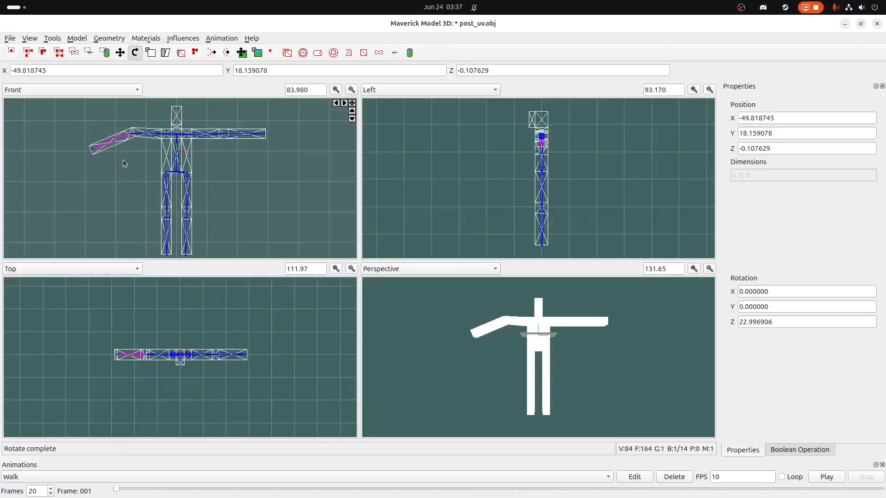
pyautogui.hotkey('ctrl', 'z')
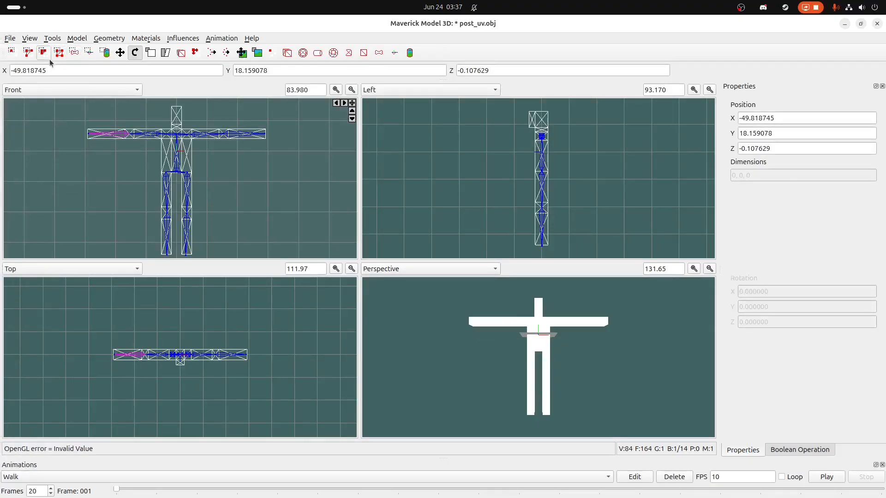
# Step: Rotate the right shoulder joint about 74 degrees around Z in frame 1 to lower the arm beside the body
pyautogui.click(73, 53)
pyautogui.moveTo(140, 105); pyautogui.dragTo(169, 131)
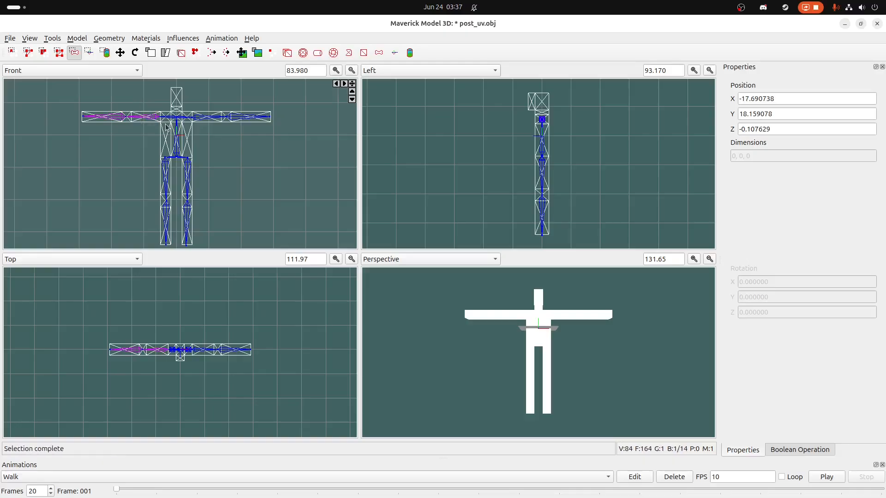
pyautogui.click(135, 52)
pyautogui.moveTo(133, 157); pyautogui.dragTo(186, 209)
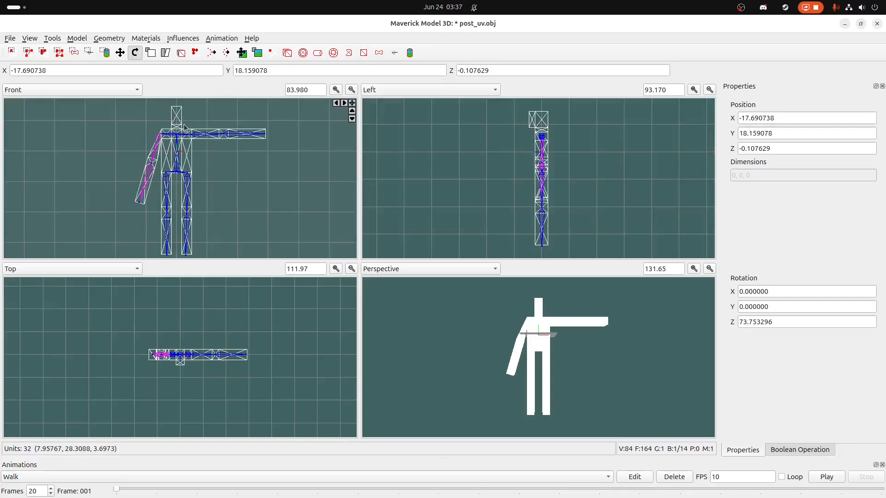
# Step: Rotate the left shoulder joint about -71 degrees around Z in frame 1 to lower the arm symmetrically
pyautogui.click(74, 52)
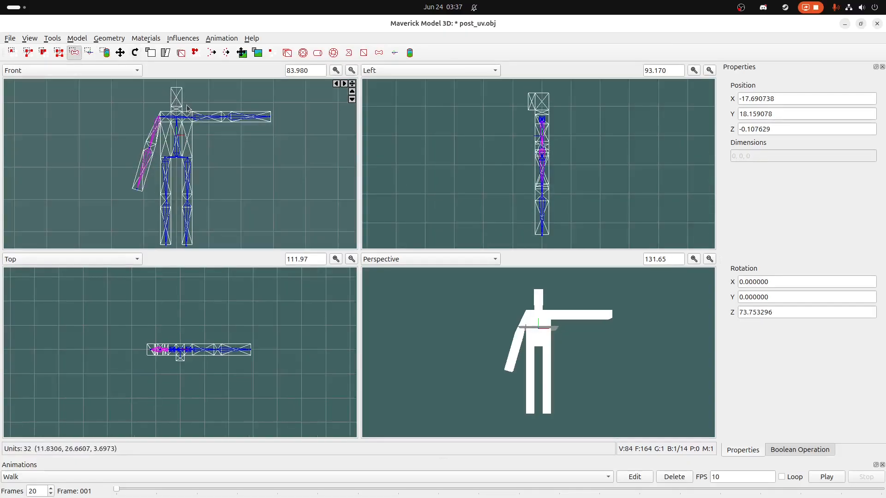
pyautogui.moveTo(186, 105); pyautogui.dragTo(203, 136)
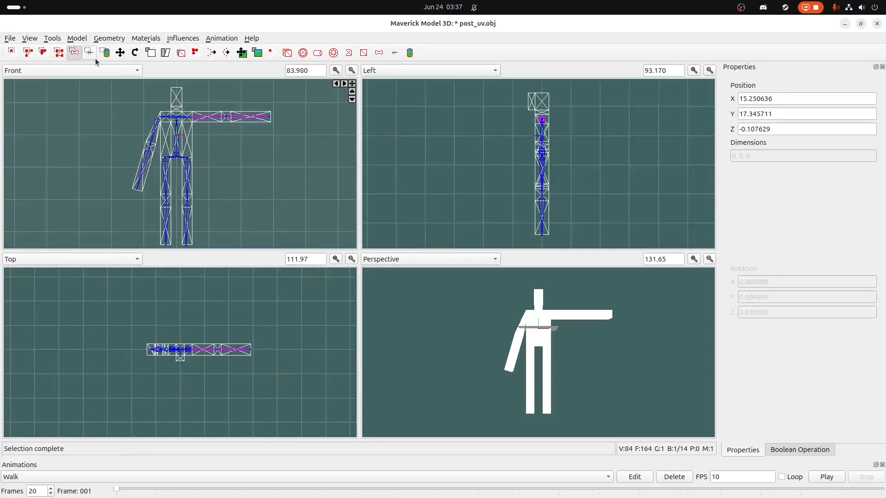
pyautogui.click(134, 52)
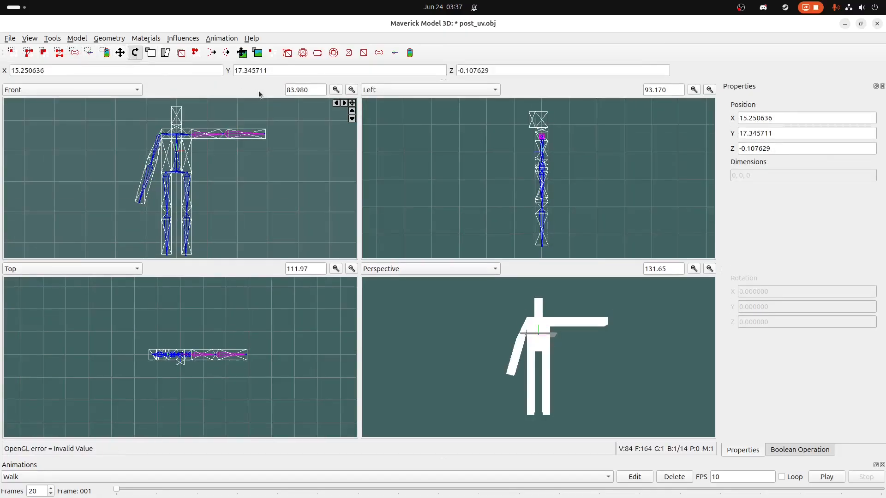
pyautogui.moveTo(292, 124); pyautogui.dragTo(232, 220)
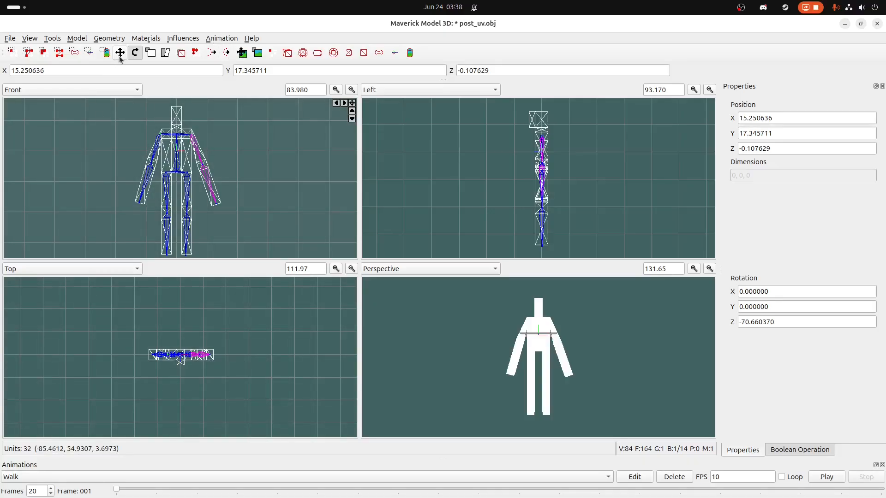
# Step: Select both shoulder joints and set a rotation keyframe for them in frame 1
pyautogui.click(73, 53)
pyautogui.moveTo(138, 99); pyautogui.dragTo(169, 131)
pyautogui.click(212, 39)
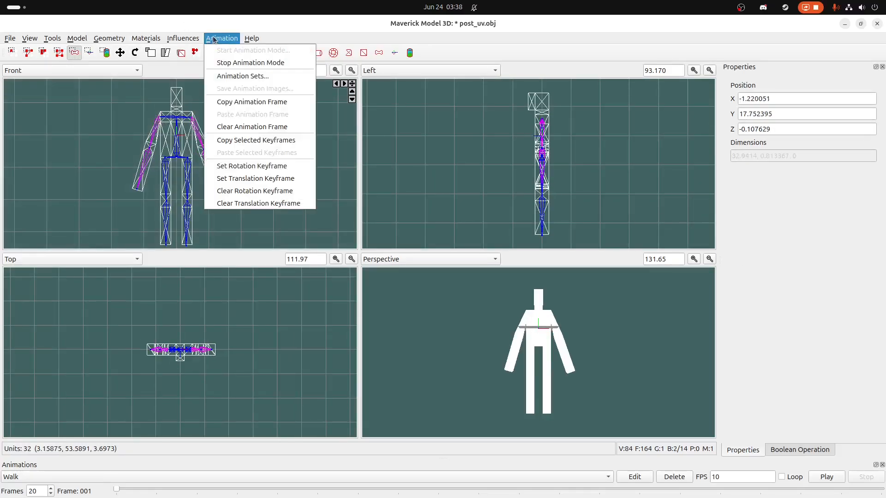
pyautogui.click(253, 166)
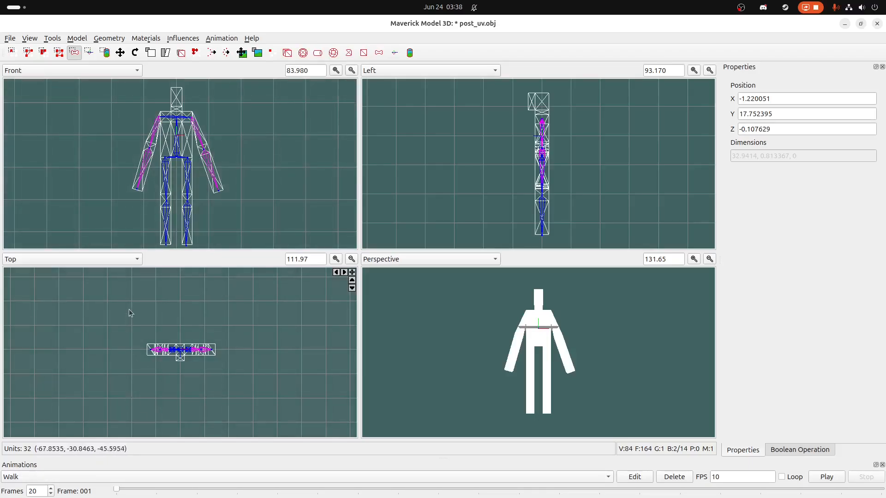
# Step: Select the upper joints of both legs and set a rotation keyframe for them in frame 1
pyautogui.click(162, 160)
pyautogui.click(169, 168)
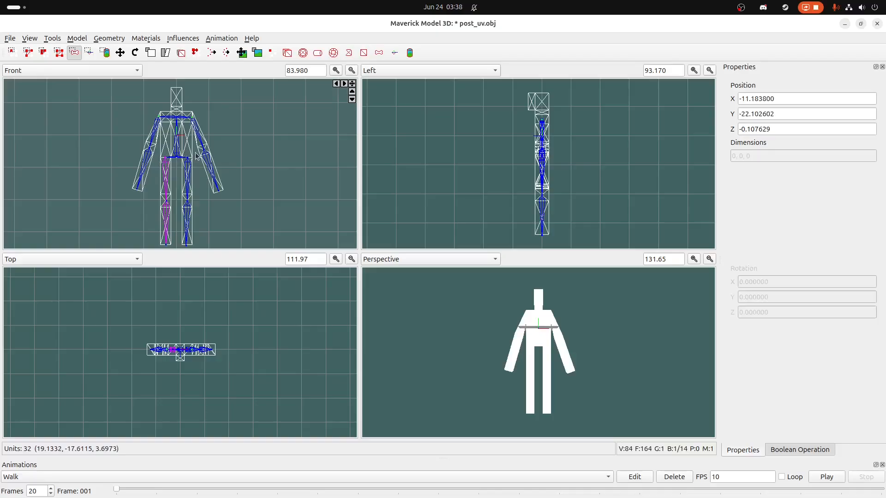
pyautogui.click(198, 167)
pyautogui.keyDown('shift'); pyautogui.moveTo(197, 164); pyautogui.dragTo(178, 156); pyautogui.keyUp('shift')
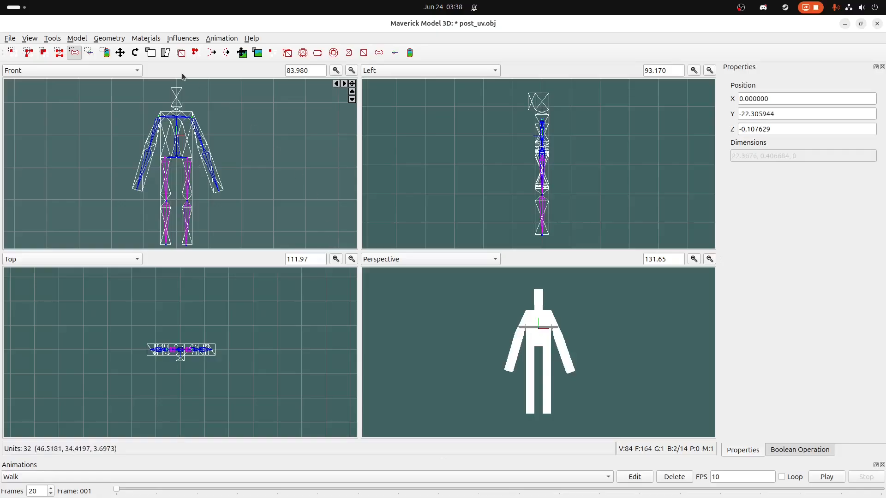
pyautogui.click(219, 38)
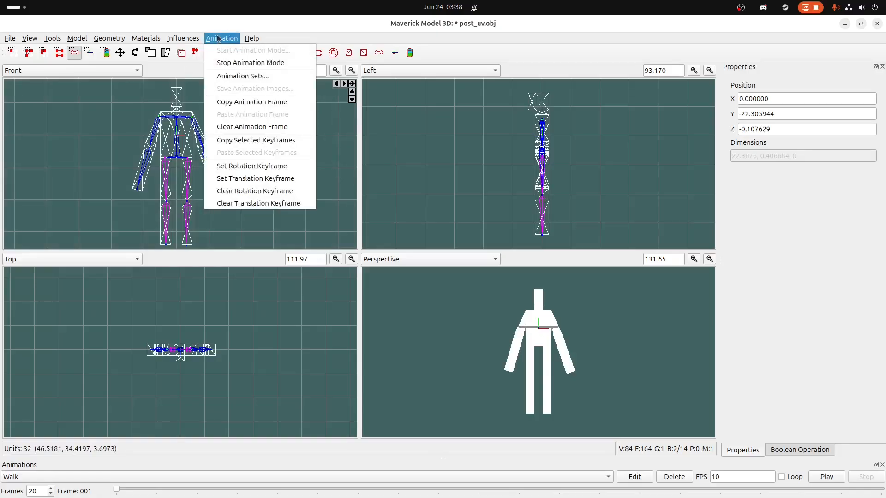
pyautogui.click(247, 167)
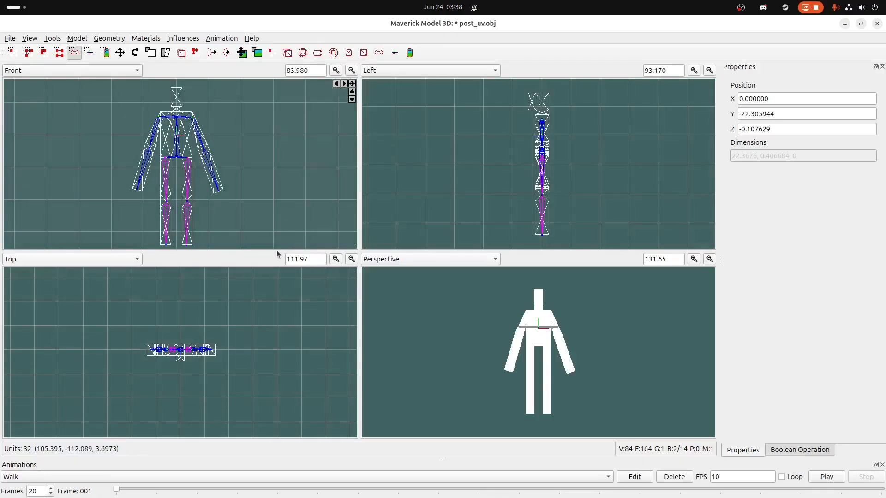
# Step: Go to frame 10 of the Walk animation and set a rotation keyframe for the upper joints of both legs
pyautogui.scroll(-1, 258, 233)
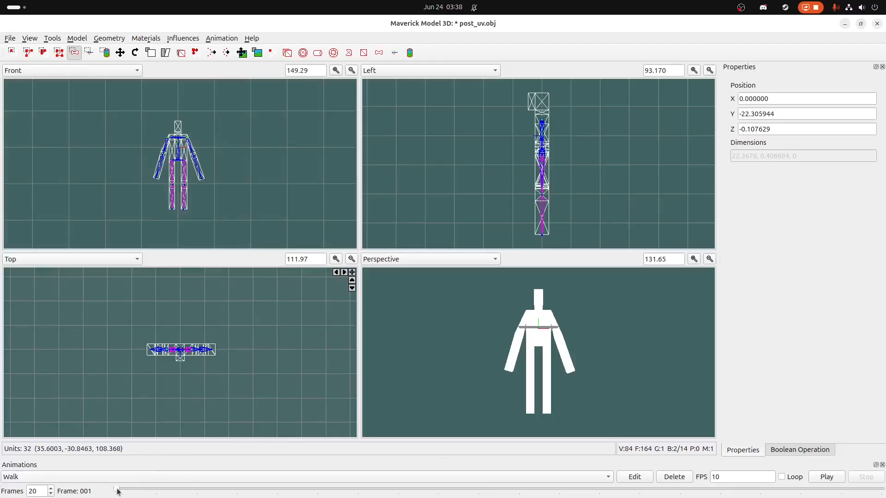
pyautogui.moveTo(117, 492); pyautogui.dragTo(142, 492)
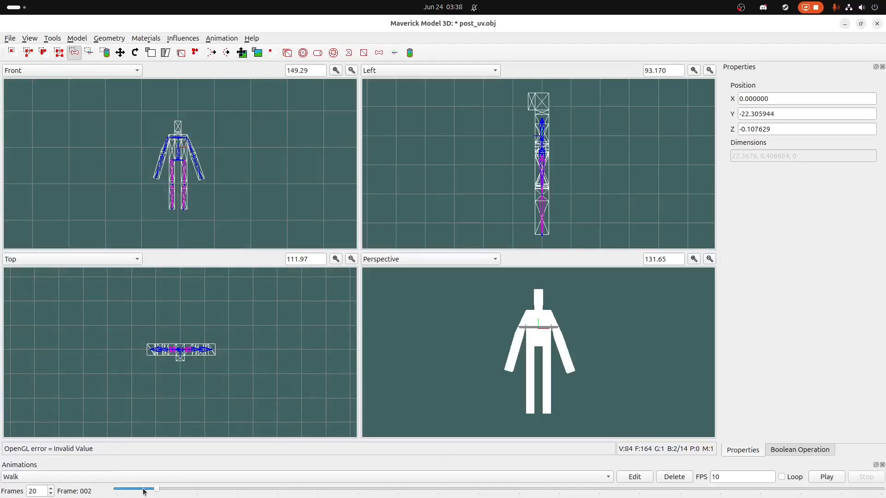
pyautogui.click(408, 491)
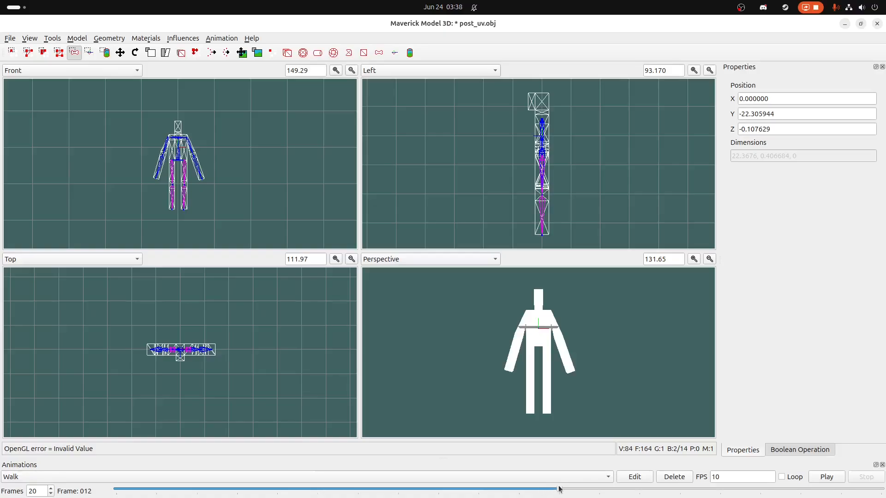
pyautogui.click(528, 490)
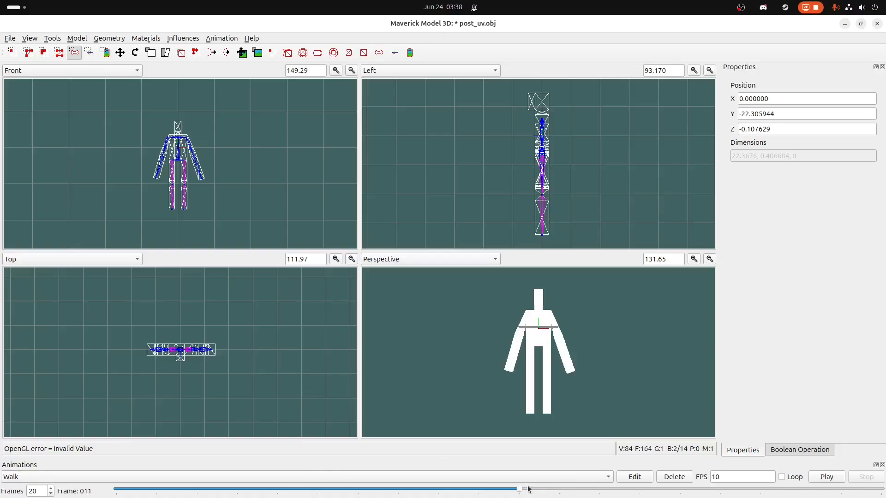
pyautogui.click(498, 491)
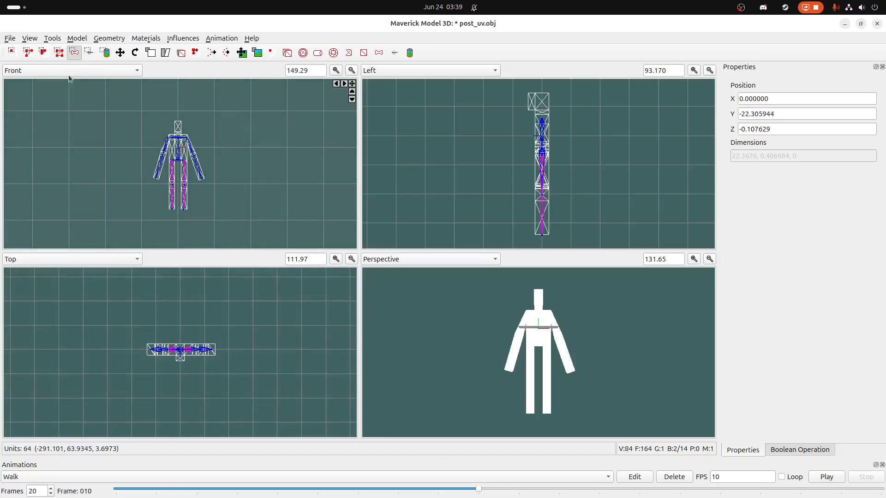
pyautogui.scroll(5, 180, 146)
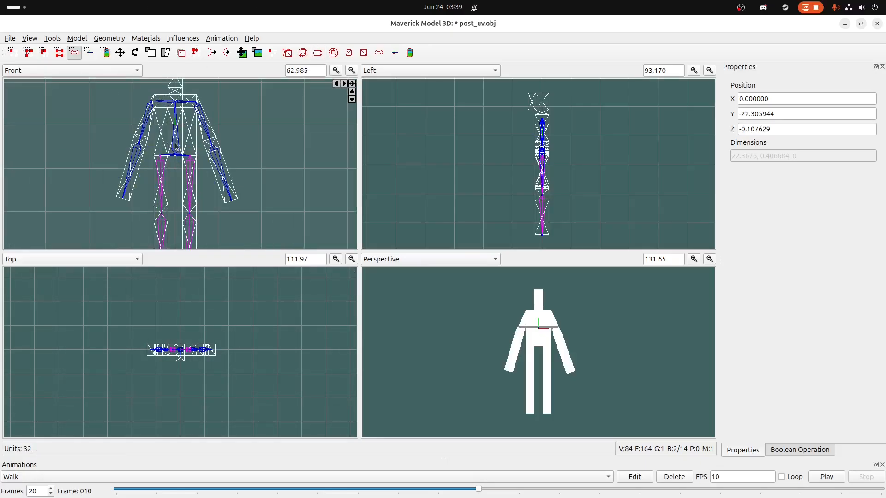
pyautogui.moveTo(251, 148); pyautogui.dragTo(278, 179, button='middle')
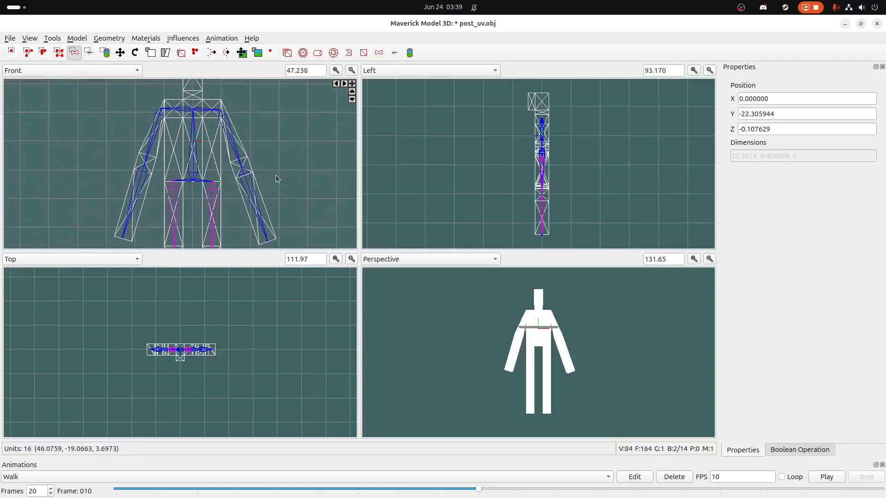
pyautogui.scroll(-3, 279, 155)
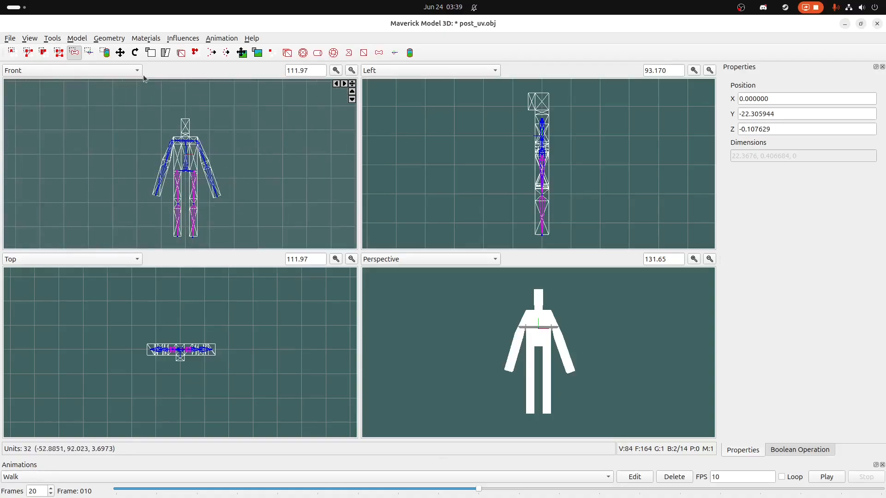
pyautogui.click(219, 39)
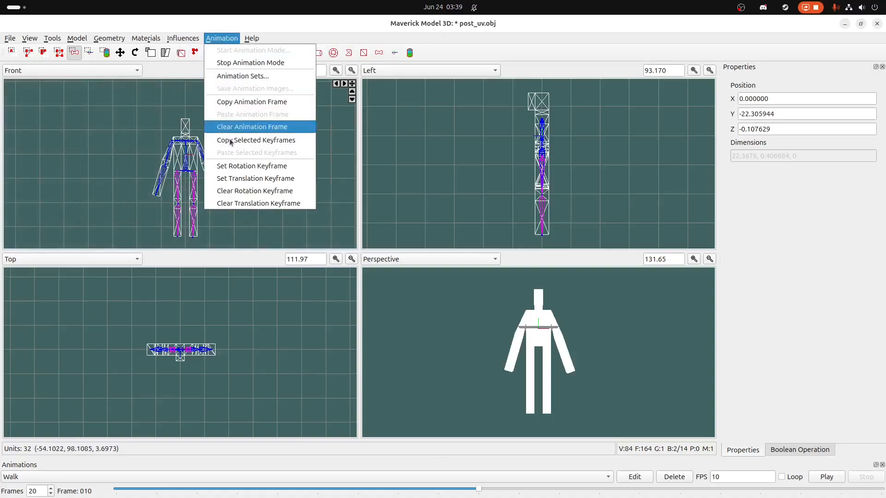
pyautogui.click(243, 166)
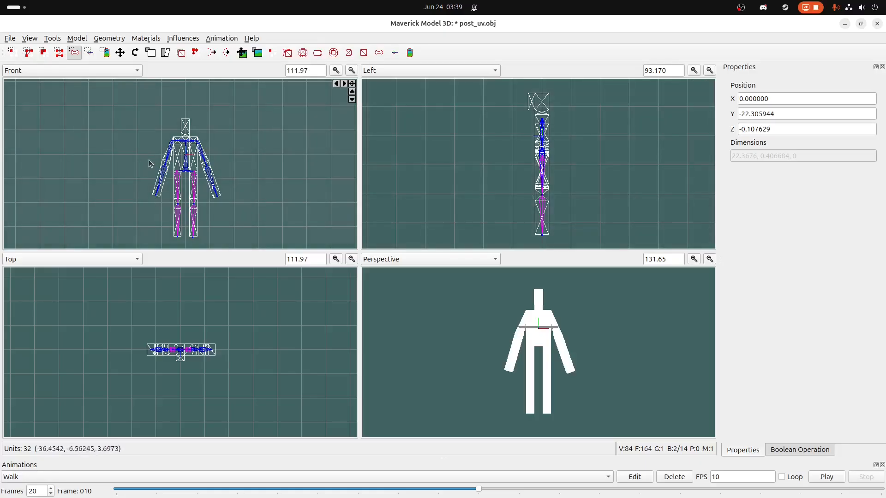
# Step: Rotate the right leg's upper joint about -39 degrees around X in frame 10 to swing the leg forward
pyautogui.scroll(1, 156, 155)
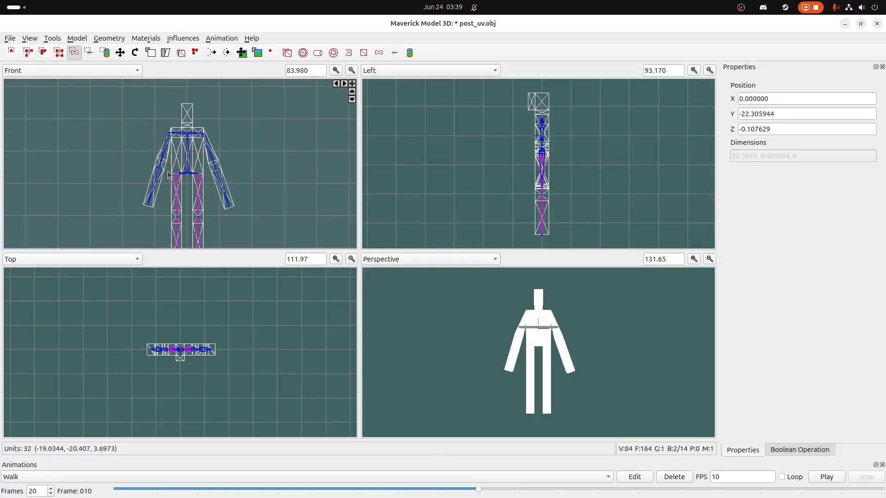
pyautogui.moveTo(168, 174); pyautogui.dragTo(184, 190)
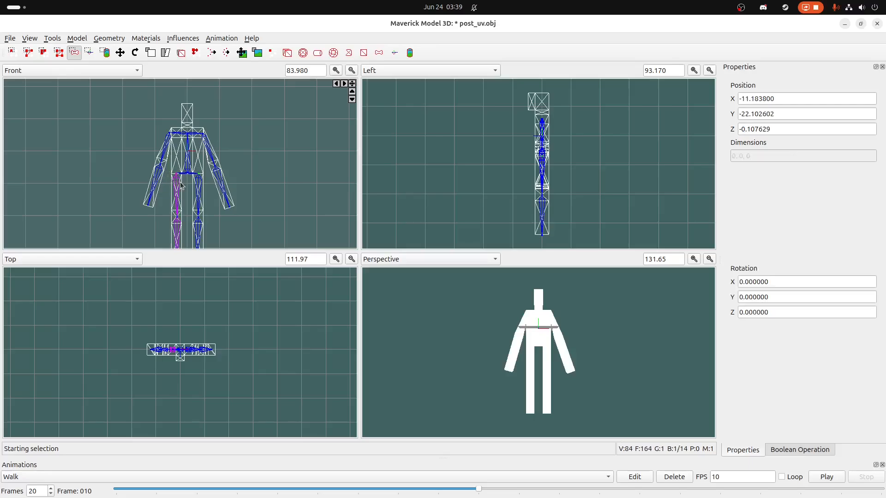
pyautogui.click(133, 55)
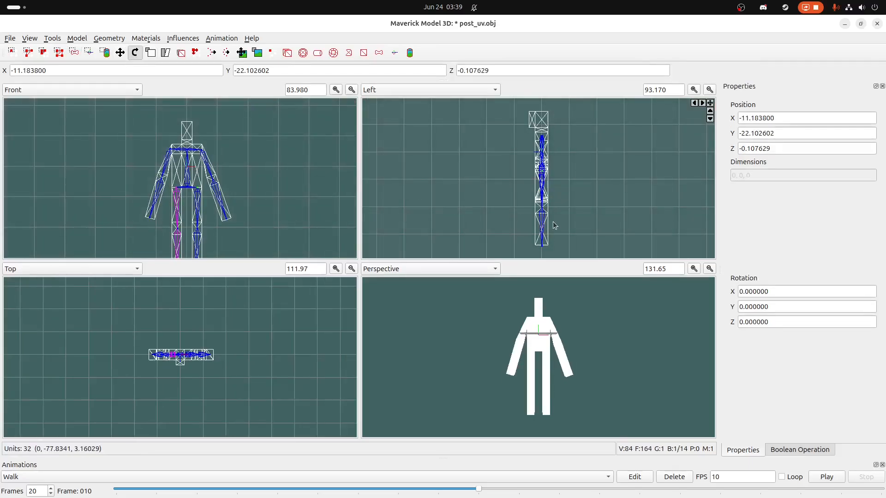
pyautogui.moveTo(554, 224); pyautogui.dragTo(515, 239)
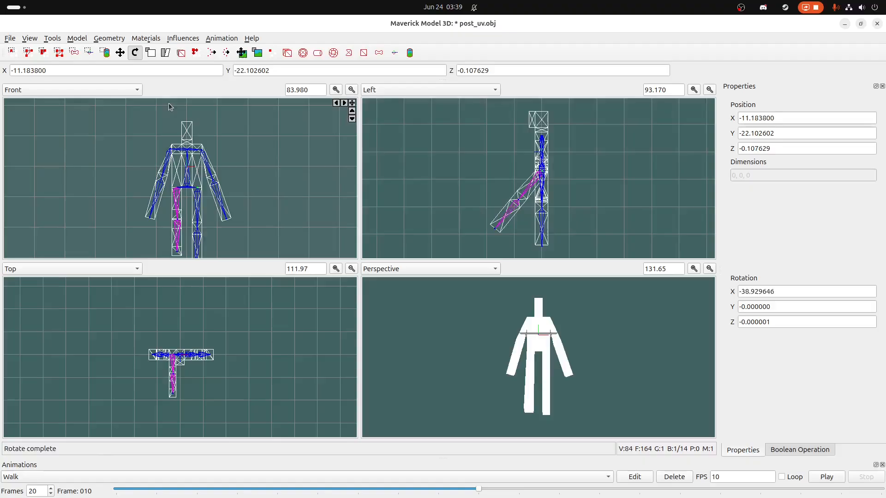
# Step: Select only the left leg's upper joint and rotate it about 40 degrees around X in frame 10 to swing the leg backward
pyautogui.click(73, 52)
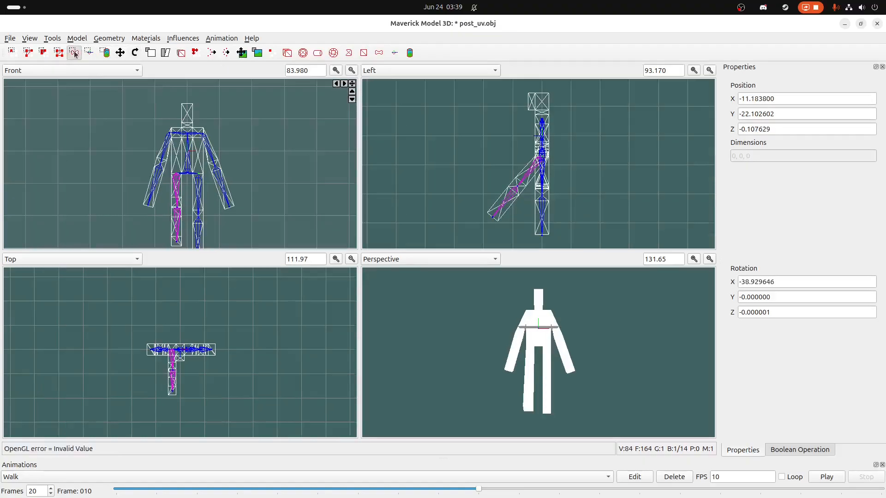
pyautogui.click(207, 184)
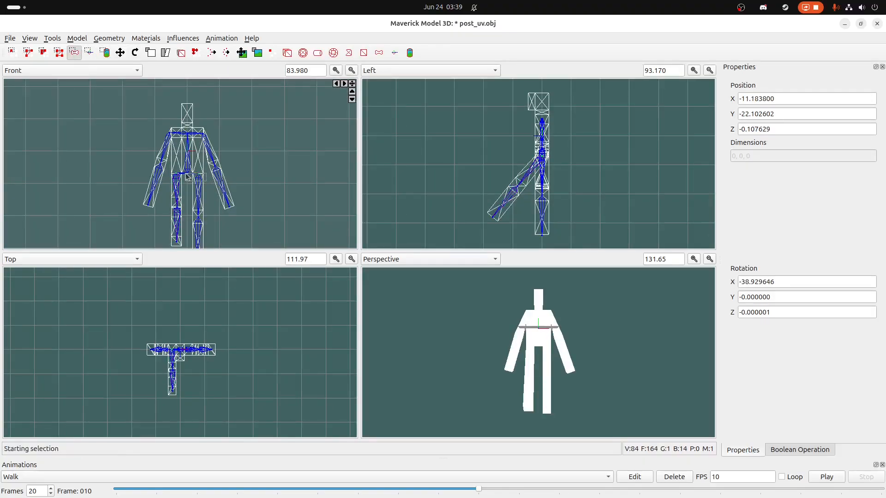
pyautogui.moveTo(186, 176); pyautogui.dragTo(187, 172)
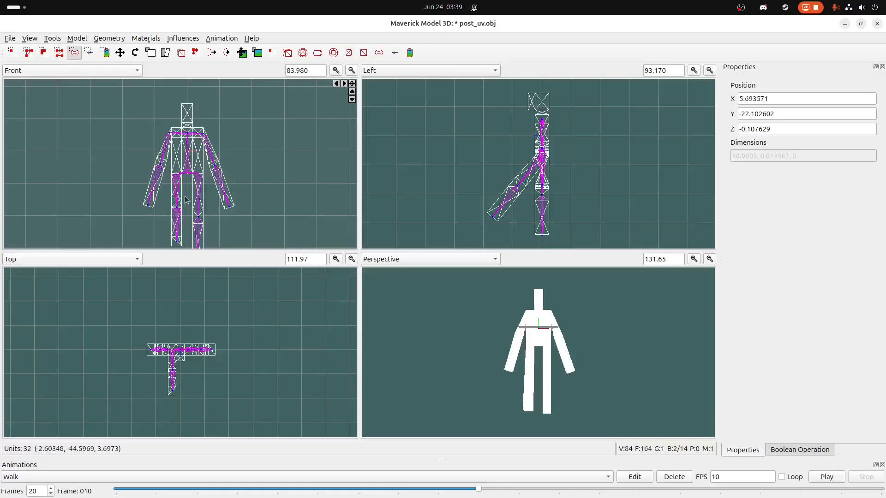
pyautogui.scroll(5, 186, 199)
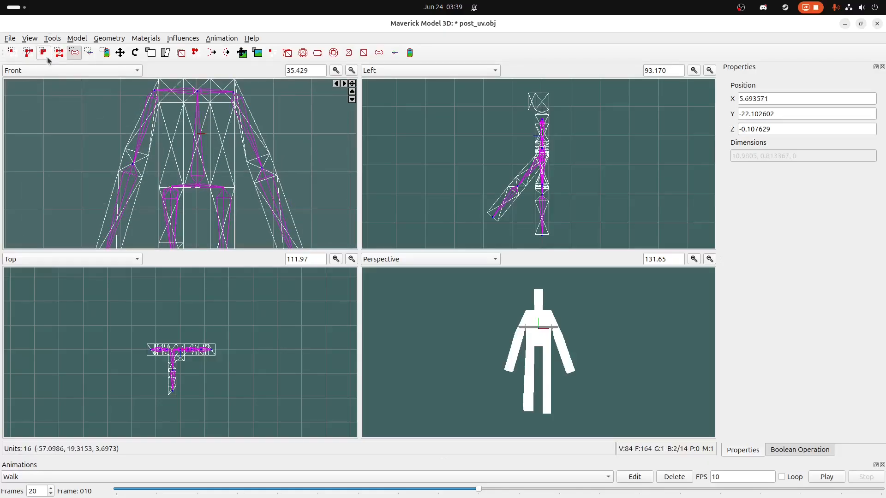
pyautogui.click(245, 202)
pyautogui.moveTo(219, 196); pyautogui.dragTo(219, 196)
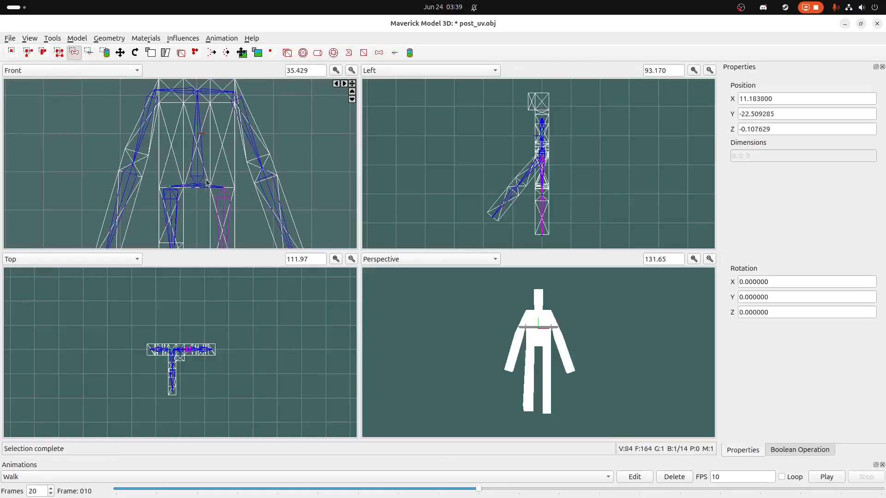
pyautogui.scroll(-6, 206, 196)
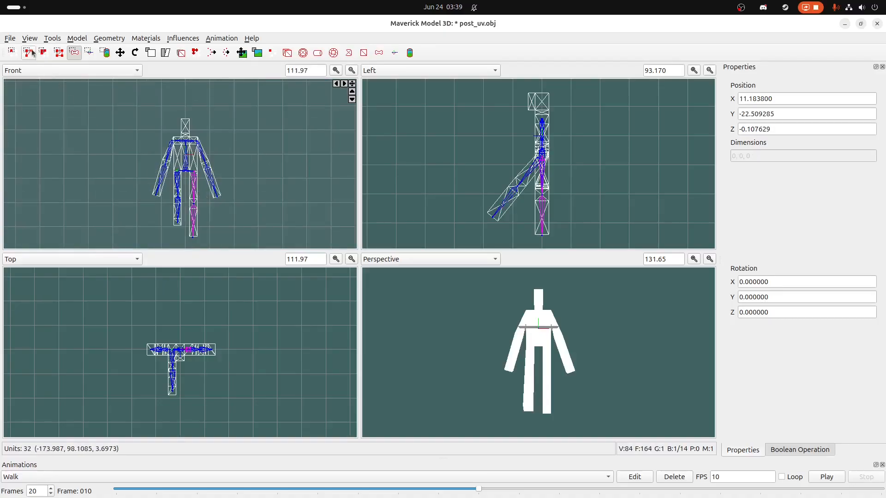
pyautogui.click(135, 52)
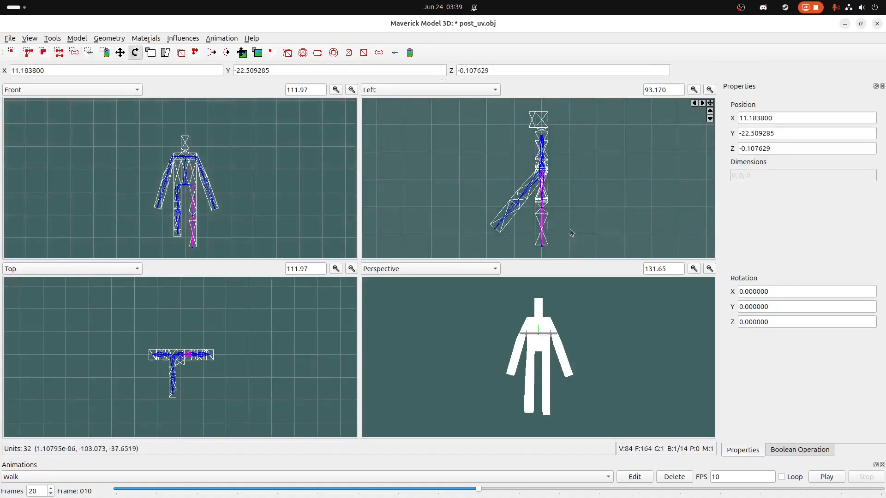
pyautogui.moveTo(570, 233); pyautogui.dragTo(617, 213)
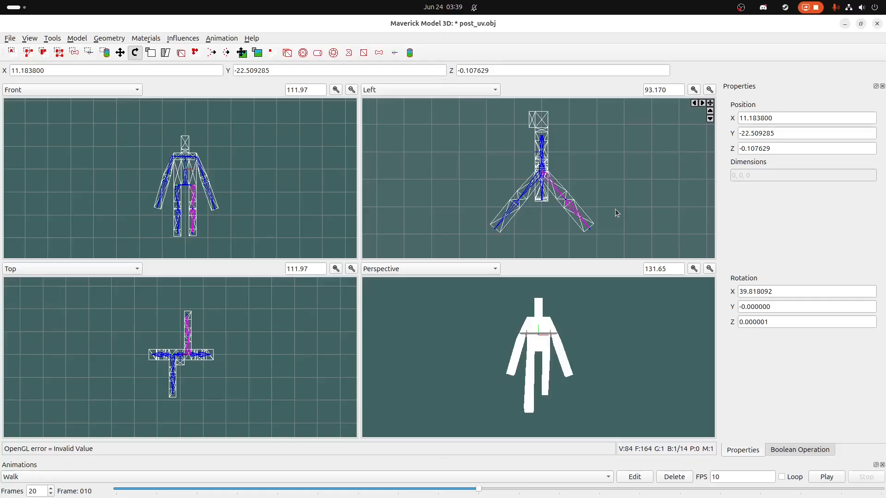
# Step: Compare the leg poses in frames 1 and 10 of the Walk animation, ending on frame 10
pyautogui.scroll(-3, 330, 203)
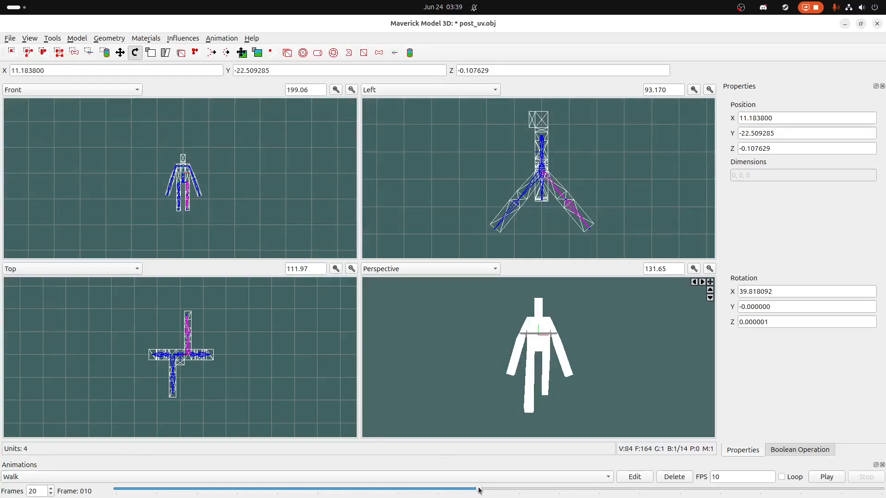
pyautogui.moveTo(479, 490); pyautogui.dragTo(116, 490)
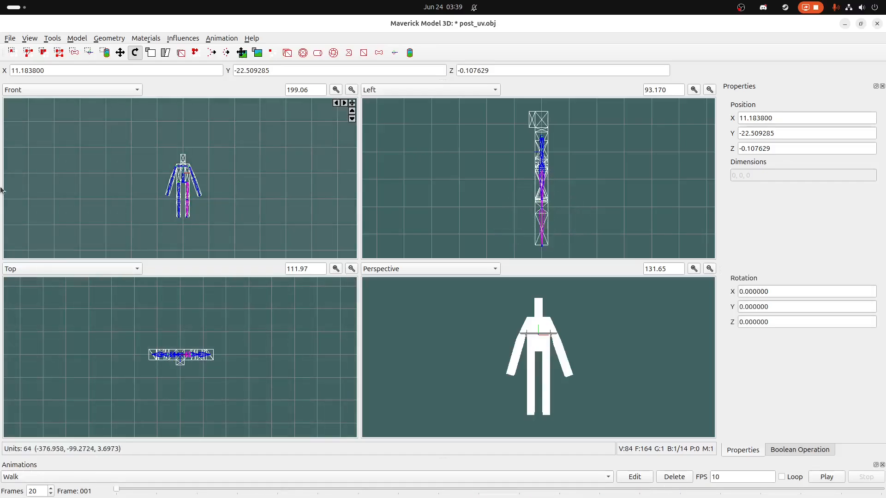
pyautogui.scroll(3, 255, 206)
pyautogui.scroll(2, 231, 211)
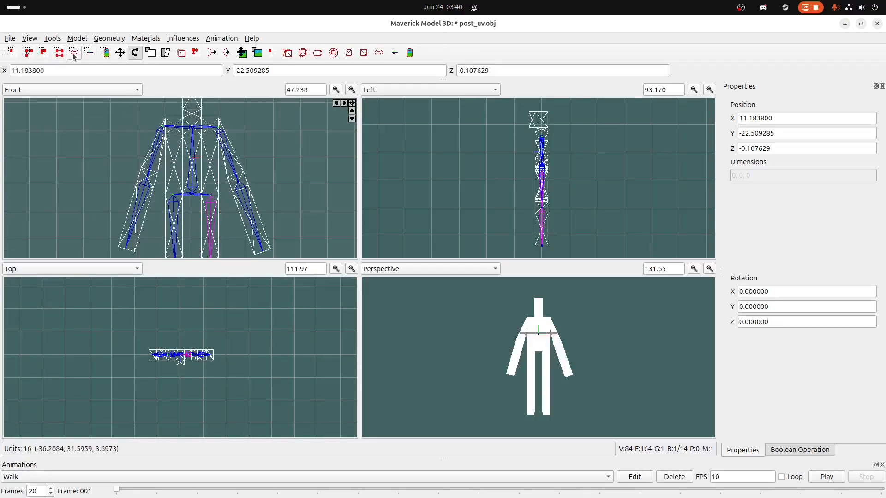
pyautogui.click(407, 489)
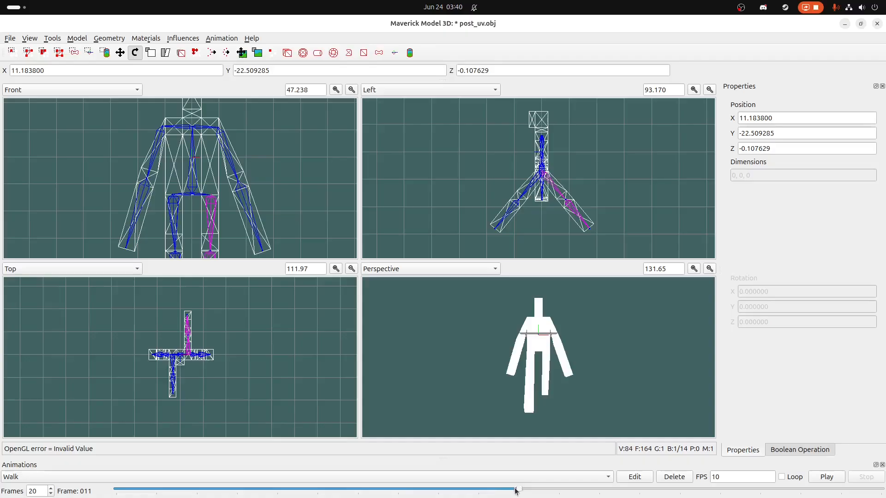
pyautogui.moveTo(515, 491); pyautogui.dragTo(495, 492)
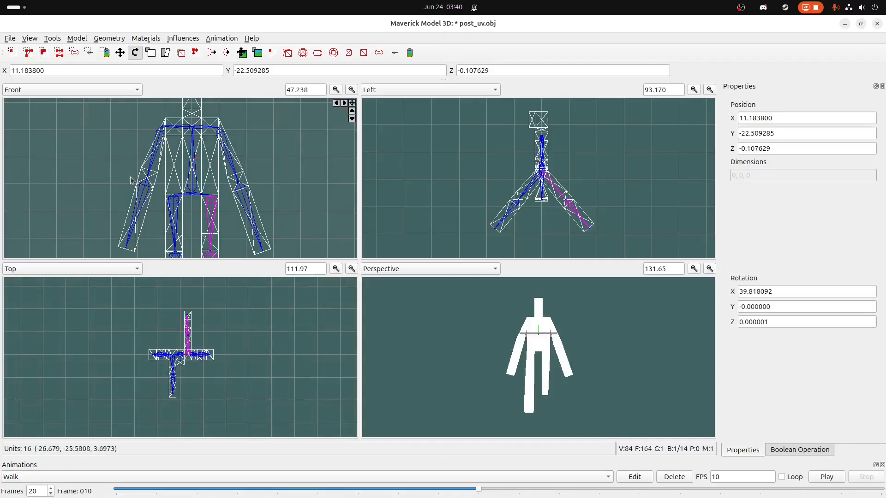
# Step: Select both shoulder joints and set a rotation keyframe for them in frame 10
pyautogui.click(74, 52)
pyautogui.click(148, 103)
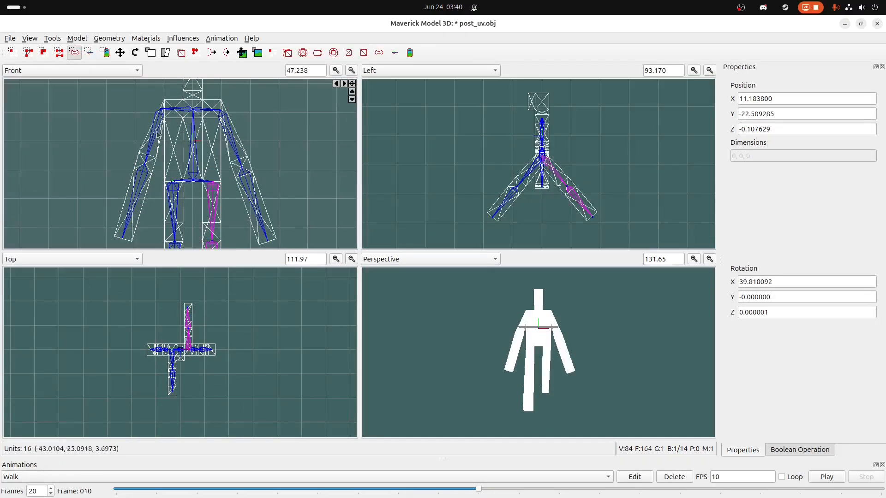
pyautogui.moveTo(149, 104); pyautogui.dragTo(230, 128)
pyautogui.click(209, 39)
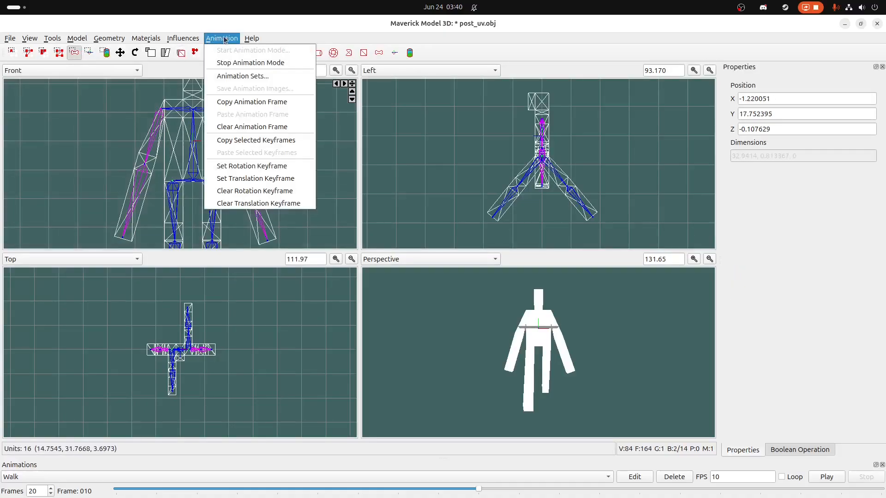
pyautogui.click(265, 166)
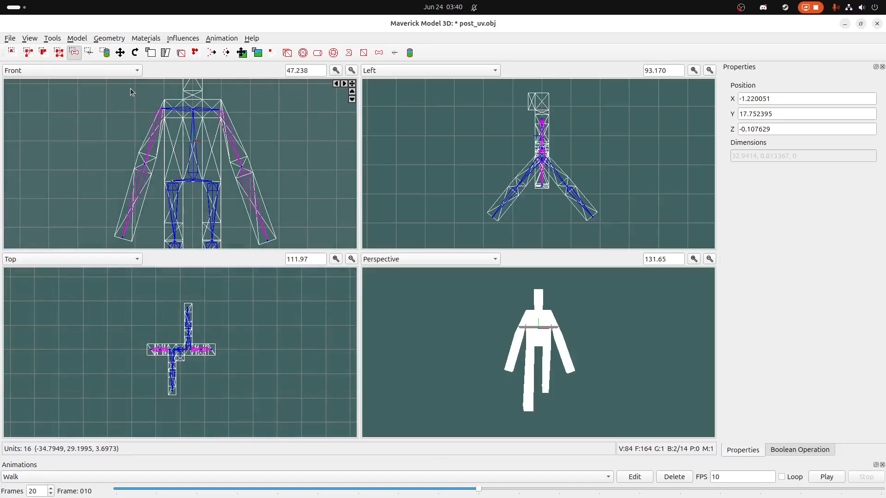
# Step: Swing the right arm backward in frame 10 by rotating its shoulder joint in the side view to about X 15.5, Y -42.6, Z 67.7
pyautogui.moveTo(141, 100); pyautogui.dragTo(169, 125)
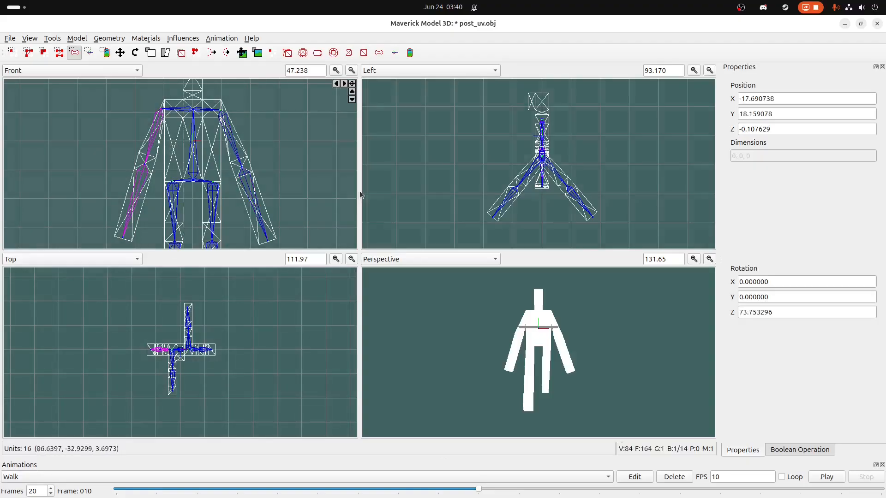
pyautogui.click(135, 53)
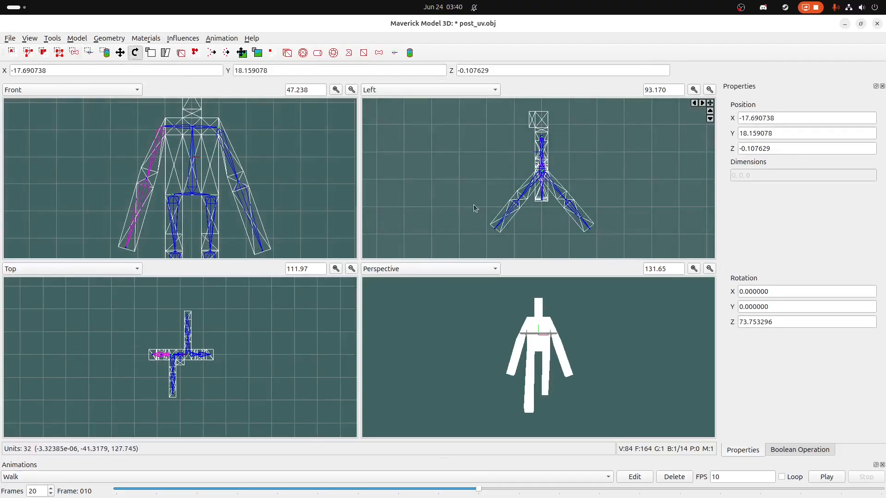
pyautogui.moveTo(546, 220); pyautogui.dragTo(616, 206)
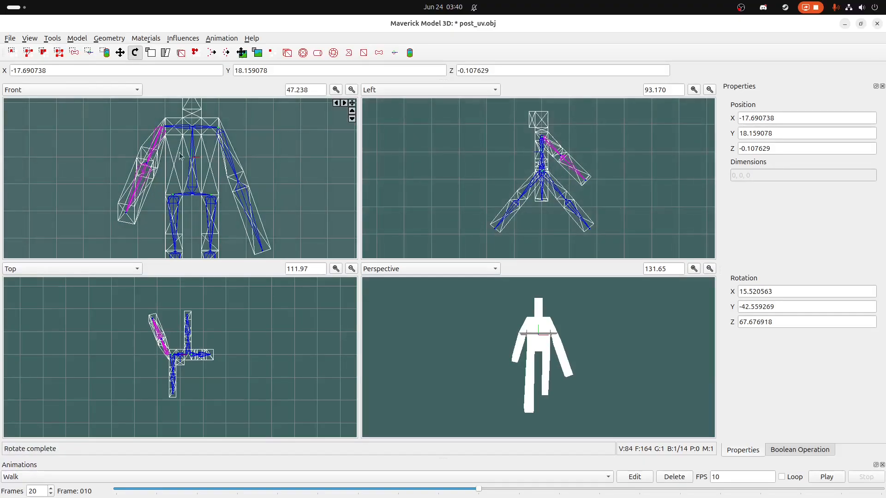
# Step: Select only the left shoulder joint and rotate it in the side view at frame 10 to about X -22.2, Y -47.2, Z -60.8, swinging the arm forward
pyautogui.click(74, 52)
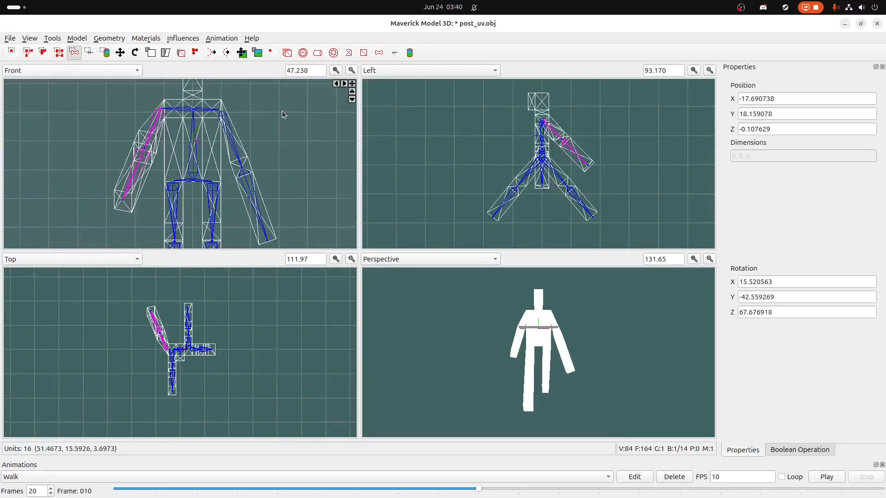
pyautogui.moveTo(251, 103); pyautogui.dragTo(213, 133)
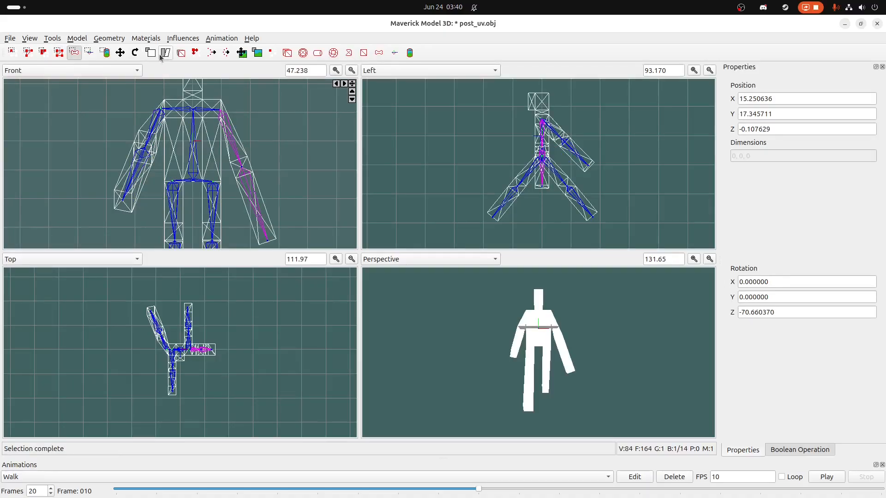
pyautogui.click(135, 52)
pyautogui.moveTo(560, 175); pyautogui.dragTo(521, 184)
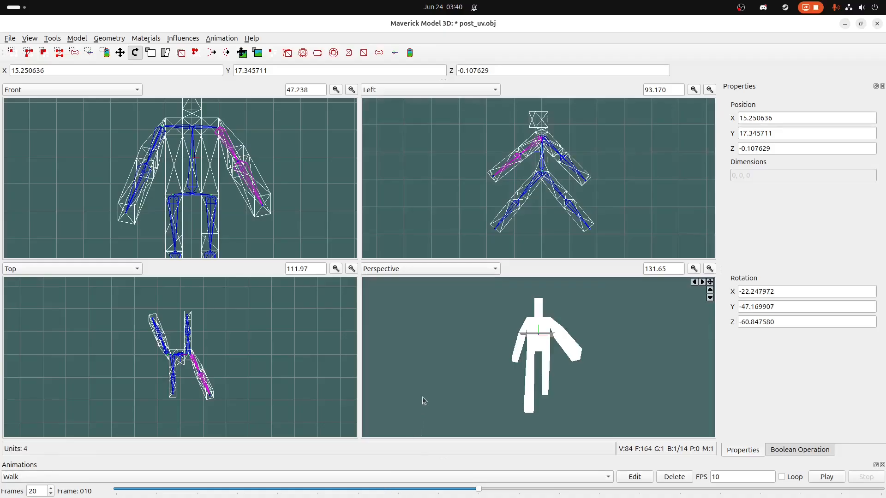
# Step: In frame 1, select both shoulder joints and both upper leg joints and copy their selected keyframes
pyautogui.moveTo(479, 490); pyautogui.dragTo(116, 491)
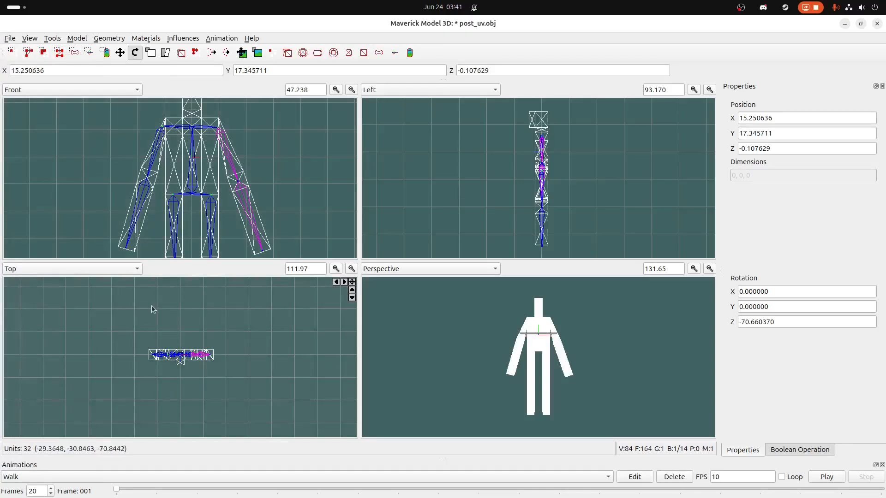
pyautogui.scroll(-1, 124, 204)
pyautogui.scroll(-1, 125, 204)
pyautogui.scroll(-1, 124, 204)
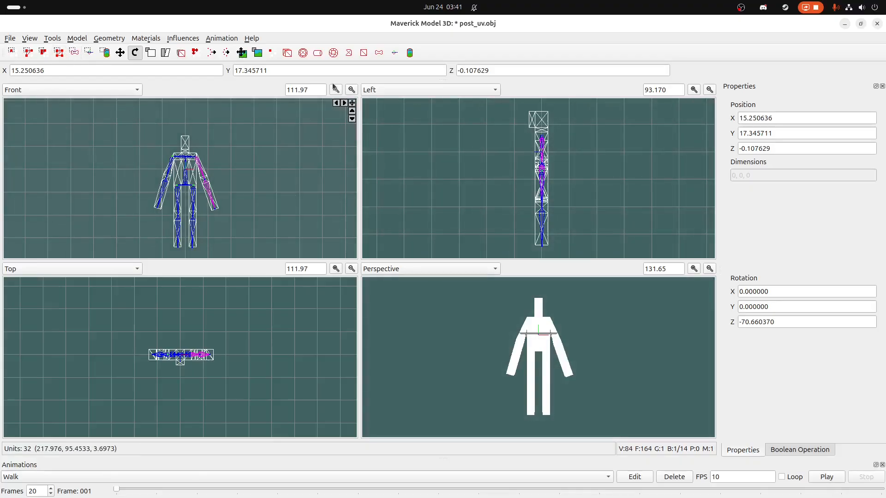
pyautogui.click(74, 53)
pyautogui.scroll(1, 141, 152)
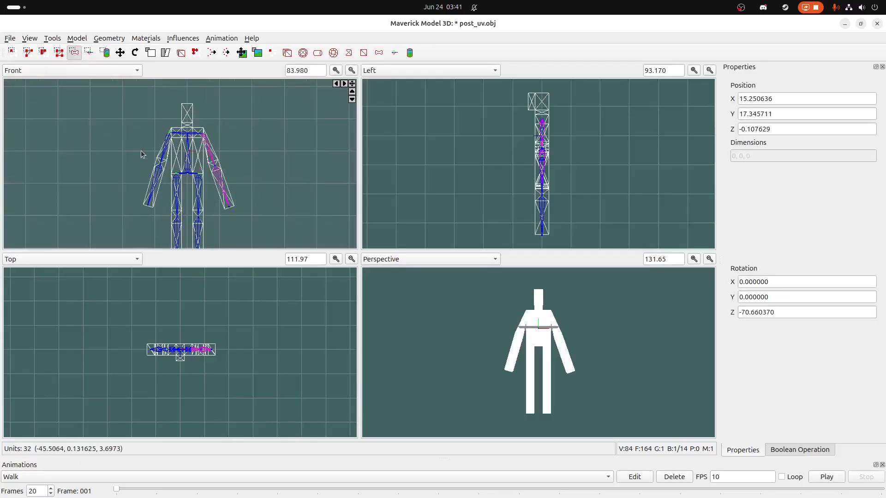
pyautogui.scroll(1, 140, 151)
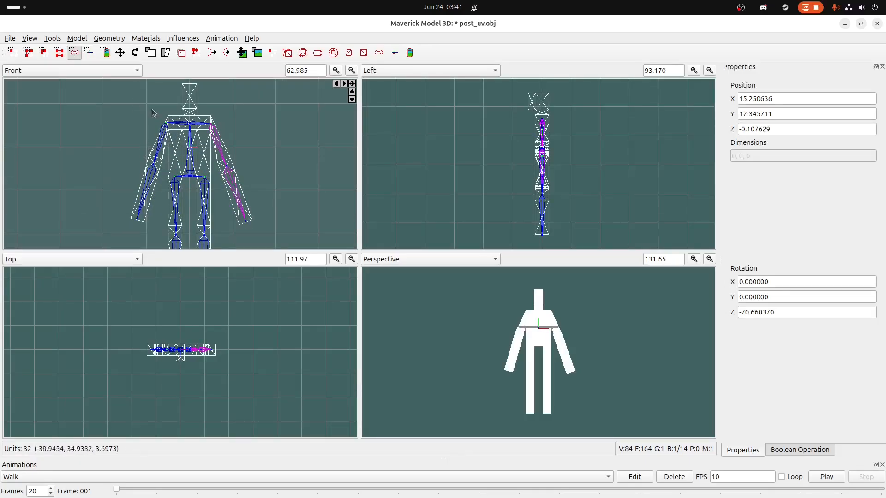
pyautogui.keyDown('shift'); pyautogui.moveTo(153, 109); pyautogui.dragTo(169, 133); pyautogui.keyUp('shift')
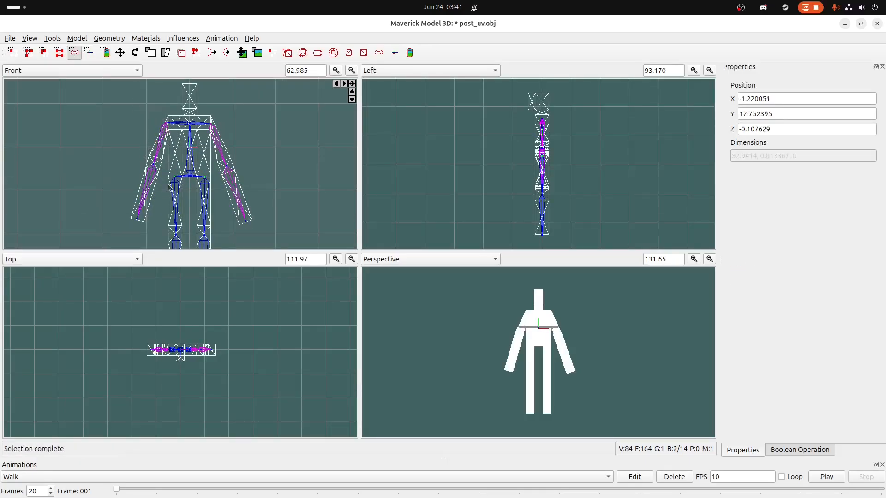
pyautogui.moveTo(164, 174)
pyautogui.keyDown('shift'); pyautogui.mouseDown()
pyautogui.moveTo(180, 186)
pyautogui.moveTo(206, 177)
pyautogui.moveTo(195, 175)
pyautogui.mouseUp(); pyautogui.keyUp('shift')
pyautogui.click(230, 40)
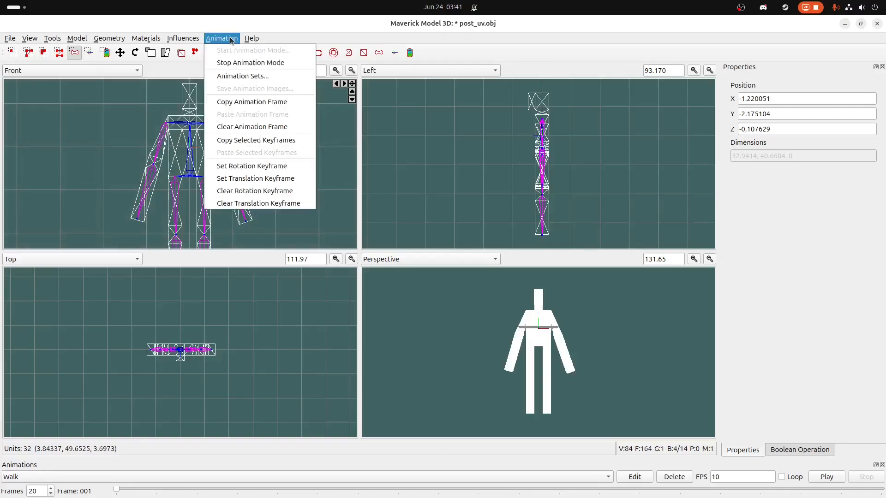
pyautogui.click(241, 141)
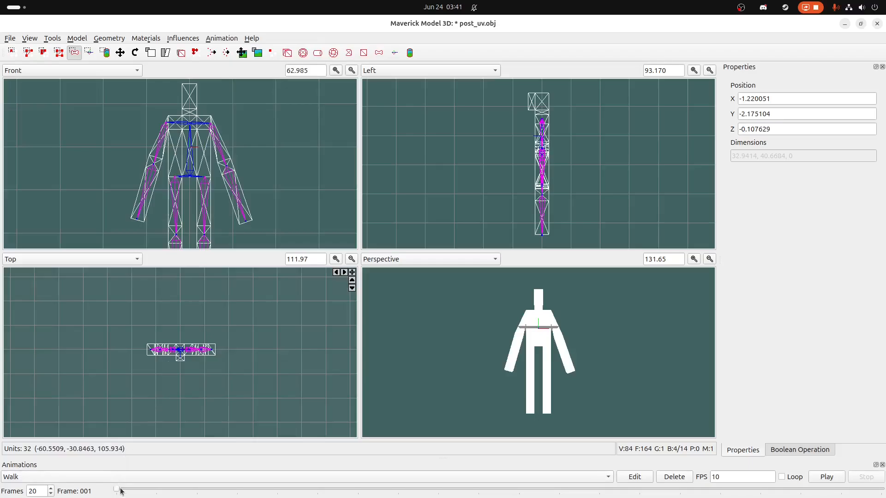
# Step: Set a rotation keyframe for the selected shoulder and leg joints in frame 20 and paste the copied keyframes there
pyautogui.moveTo(118, 490); pyautogui.dragTo(882, 491)
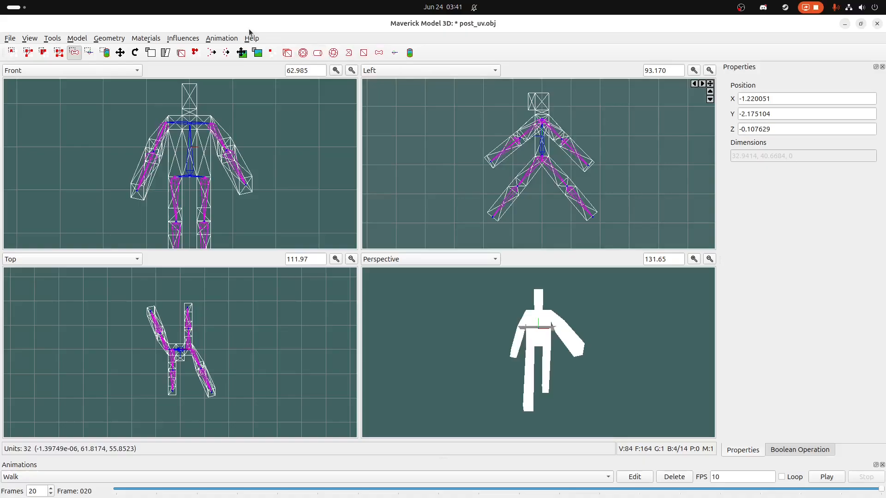
pyautogui.click(208, 38)
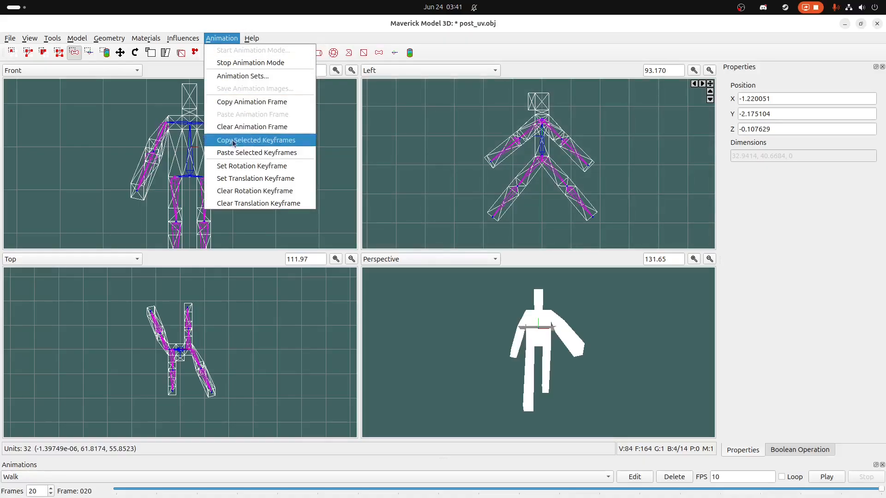
pyautogui.click(233, 166)
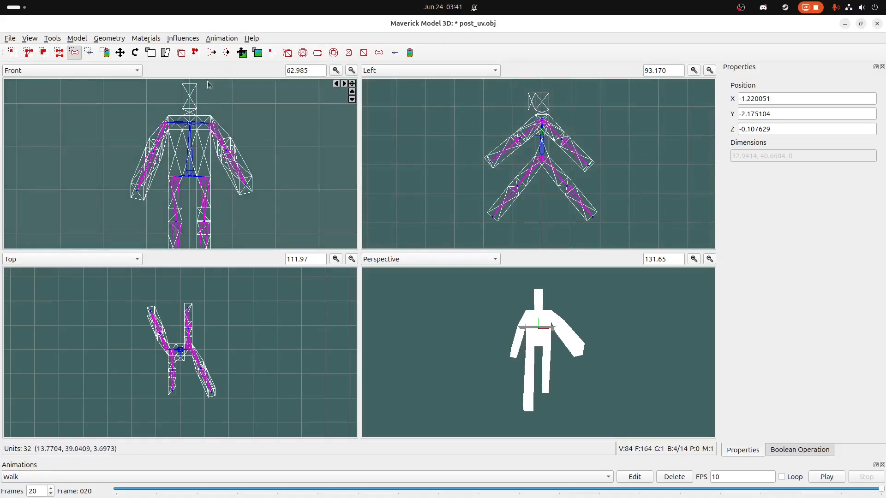
pyautogui.click(225, 39)
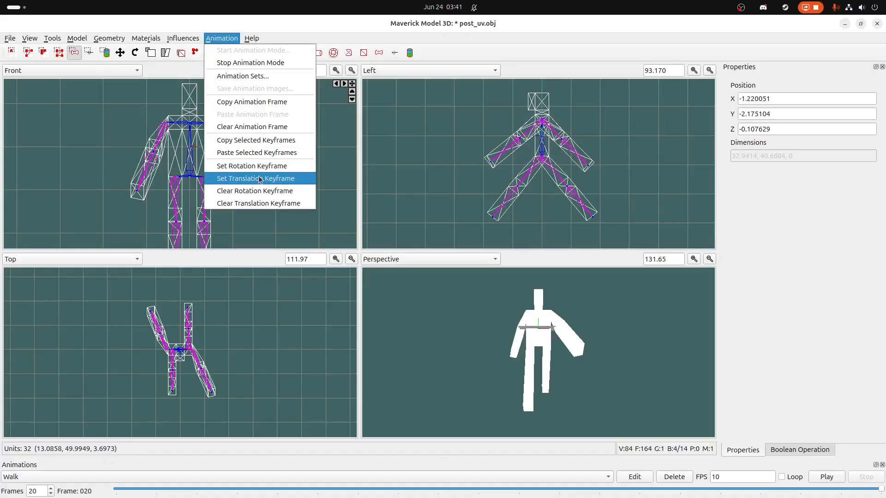
pyautogui.click(249, 153)
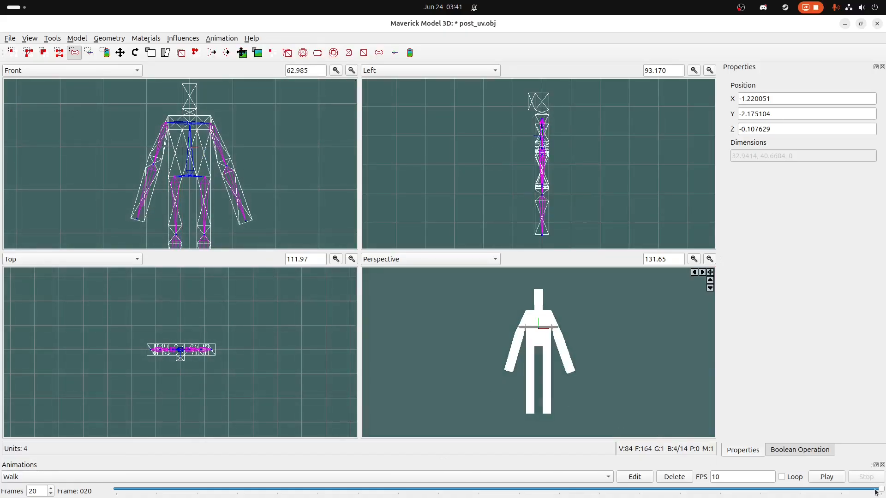
pyautogui.moveTo(875, 489)
pyautogui.mouseDown()
pyautogui.moveTo(116, 489)
pyautogui.moveTo(879, 489)
pyautogui.mouseUp()
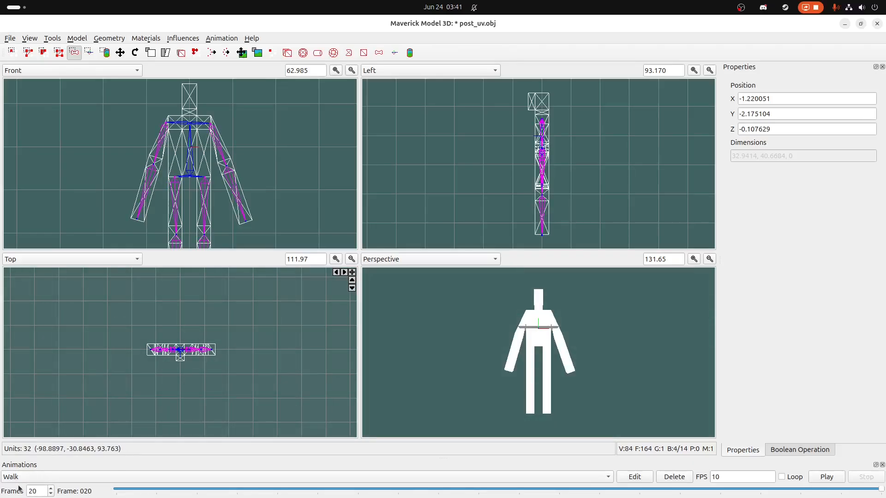
# Step: Set the Walk animation's length to 40 frames, scrub back to frame 13 and clear the joint selection
pyautogui.click(52, 489)
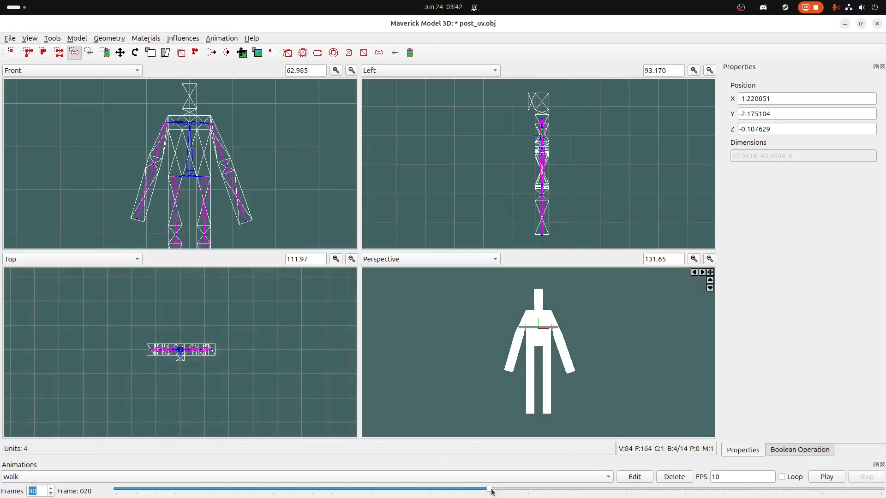
pyautogui.moveTo(491, 492); pyautogui.dragTo(351, 490)
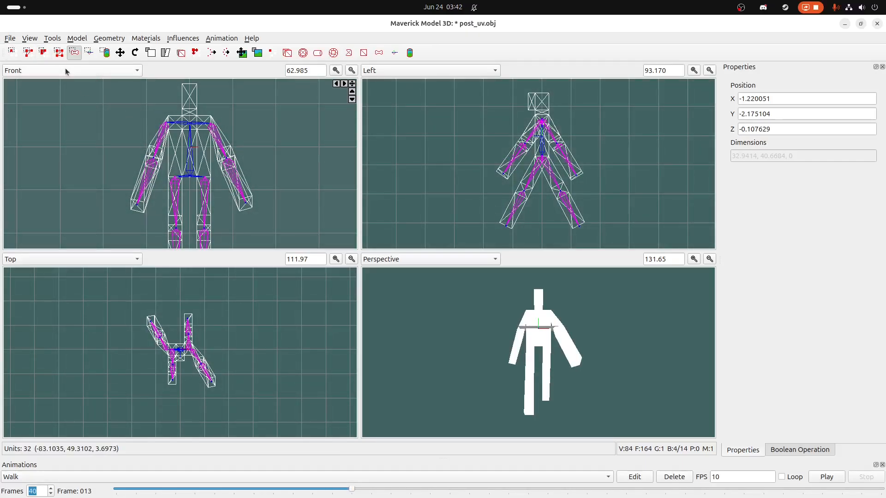
pyautogui.click(449, 189)
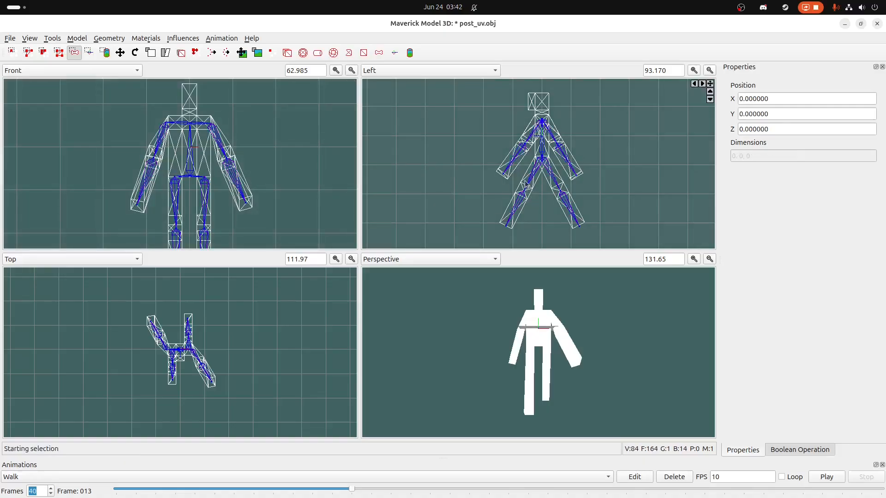
# Step: Select the left leg's upper joint and rotate it in frame 40 to about X -33.3 to swing the leg forward
pyautogui.click(215, 193)
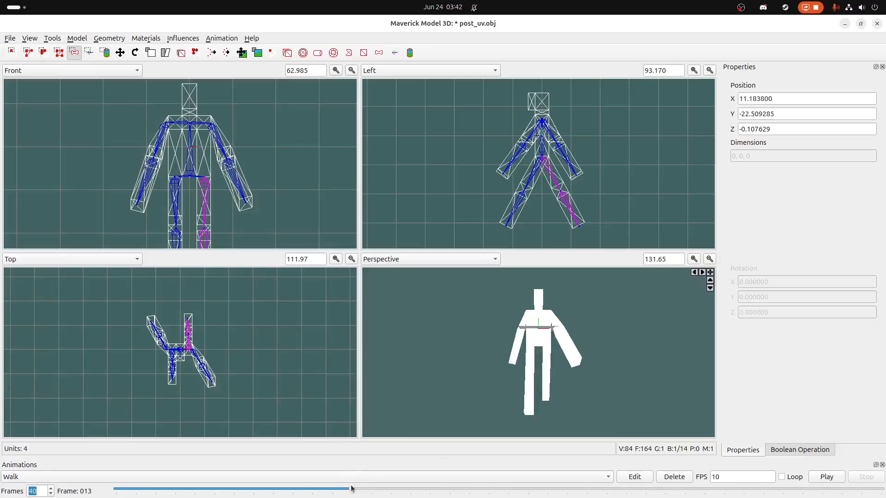
pyautogui.moveTo(355, 491); pyautogui.dragTo(878, 492)
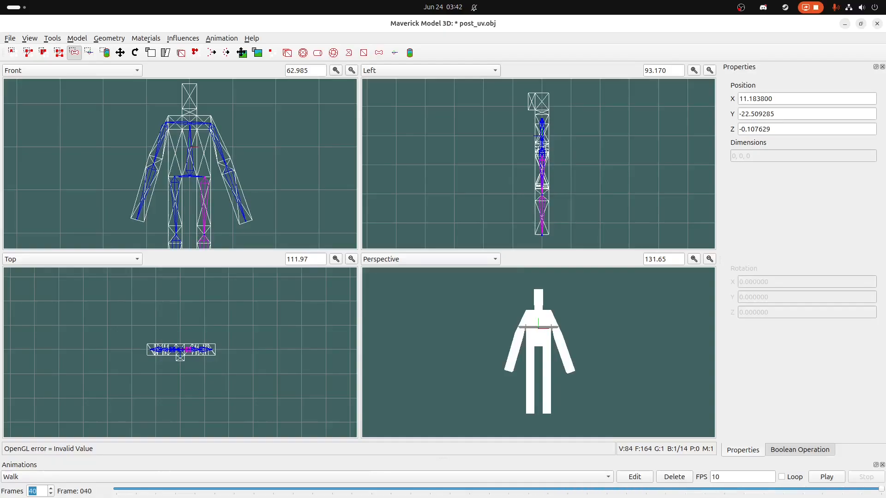
pyautogui.click(135, 52)
pyautogui.moveTo(596, 214); pyautogui.dragTo(556, 239)
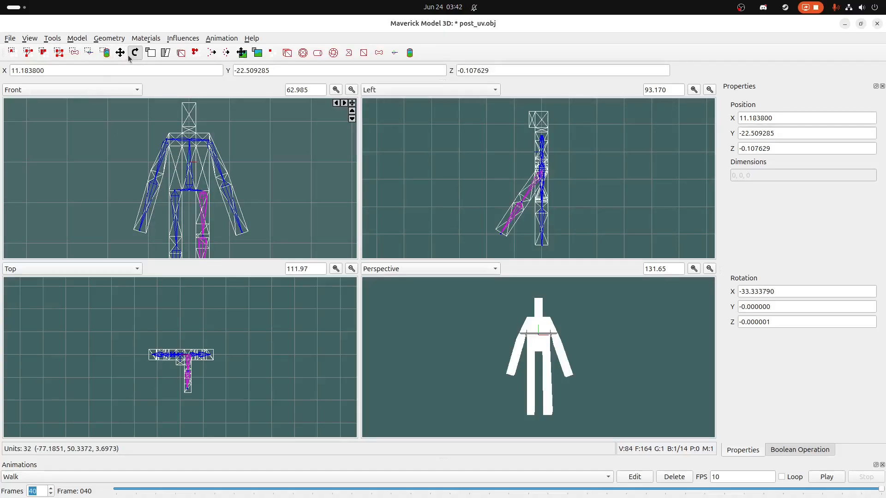
# Step: Select the upper joints of both legs and set a rotation keyframe for them in frame 40
pyautogui.click(76, 54)
pyautogui.moveTo(162, 174); pyautogui.dragTo(181, 185)
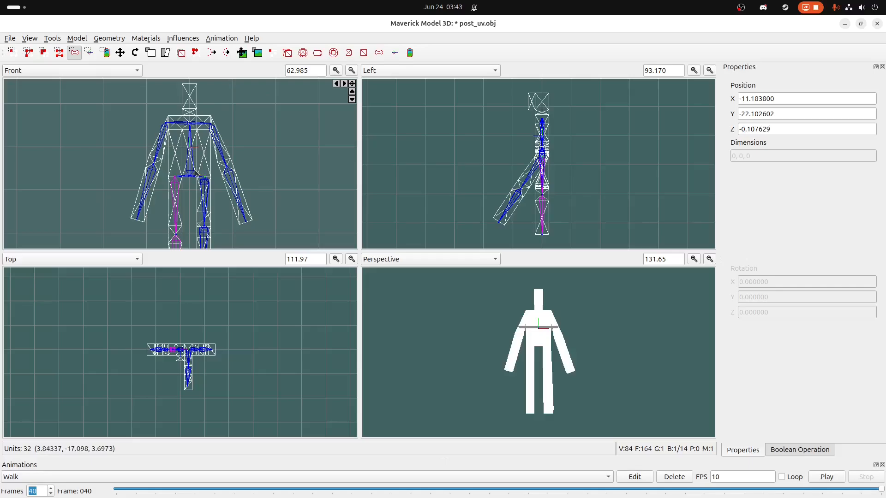
pyautogui.keyDown('shift'); pyautogui.moveTo(204, 176); pyautogui.dragTo(215, 187); pyautogui.keyUp('shift')
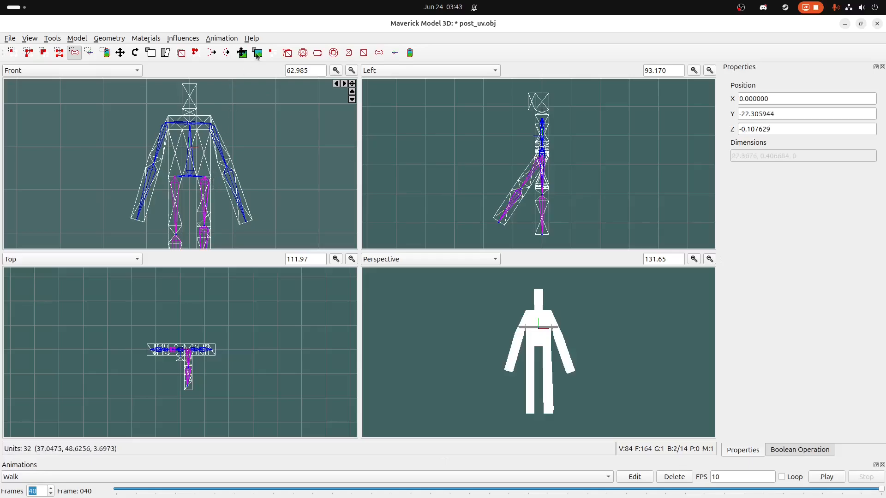
pyautogui.click(220, 38)
pyautogui.click(254, 166)
# Step: Select only the right leg's upper joint and rotate it in frame 40 to about X 31.8 to swing the leg backward
pyautogui.moveTo(163, 176); pyautogui.dragTo(187, 200)
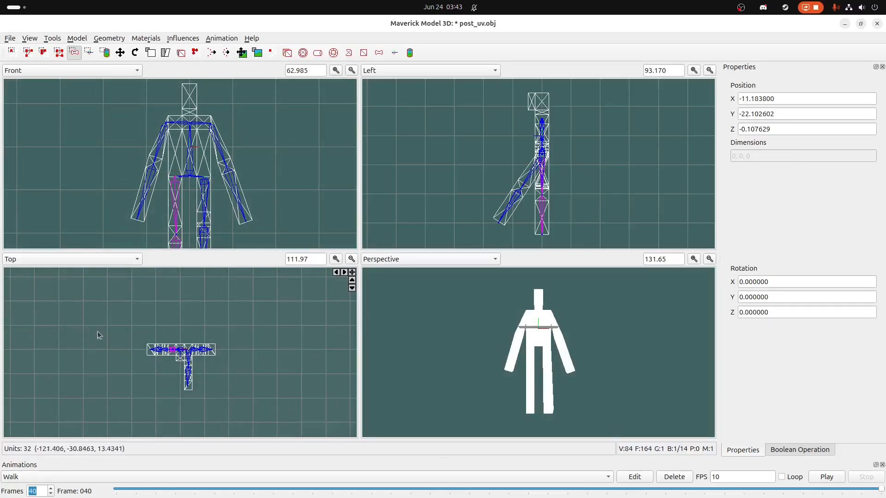
pyautogui.click(135, 54)
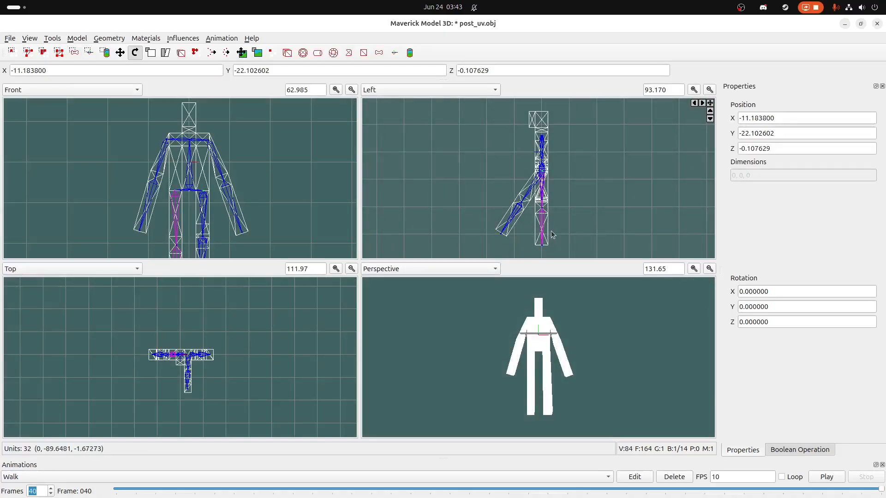
pyautogui.moveTo(570, 237); pyautogui.dragTo(624, 231)
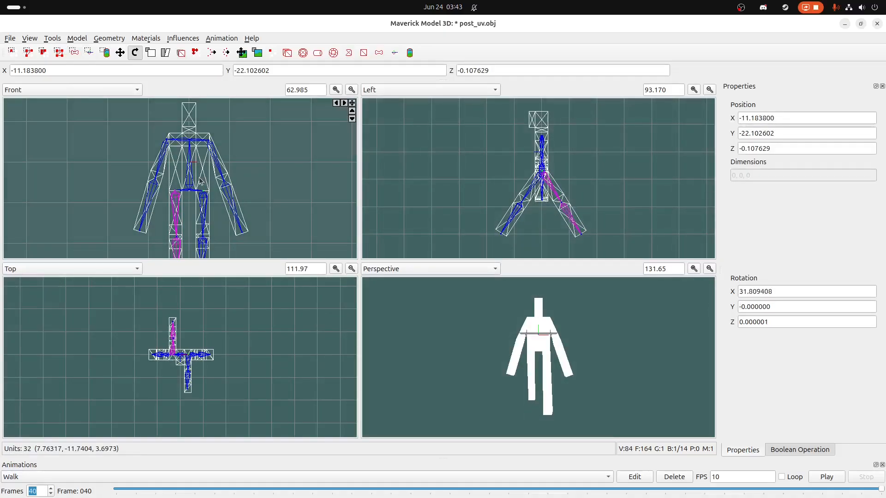
# Step: Set a rotation keyframe for the right shoulder joint in frame 40 and swing the arm forward to about X -14.4, Y 40.4, Z 68.4
pyautogui.click(74, 52)
pyautogui.moveTo(151, 117); pyautogui.dragTo(175, 132)
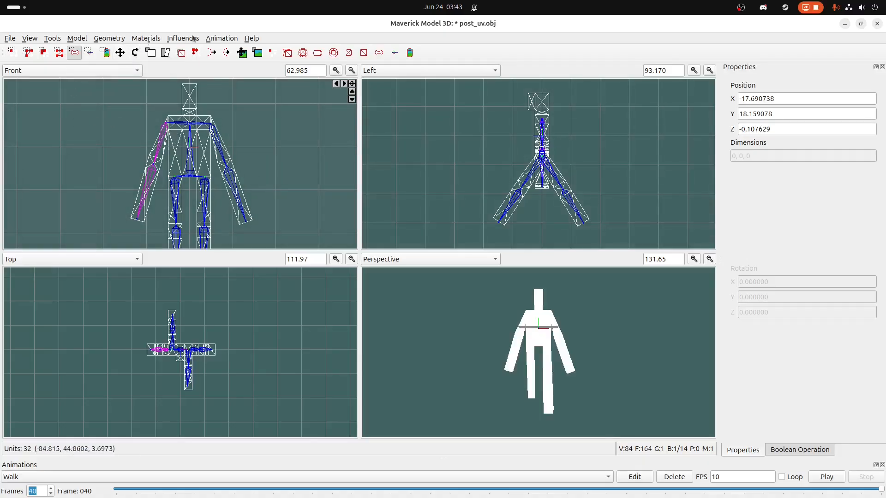
pyautogui.click(222, 38)
pyautogui.click(238, 167)
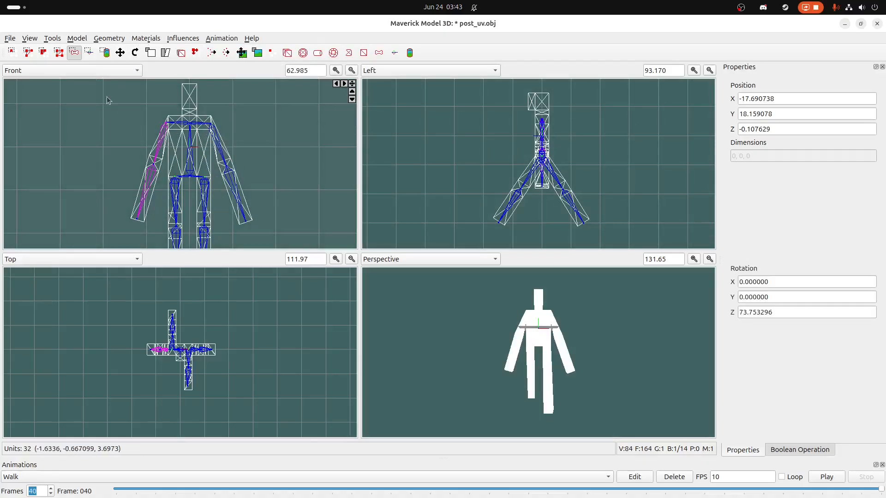
pyautogui.click(134, 52)
pyautogui.moveTo(541, 199); pyautogui.dragTo(503, 189)
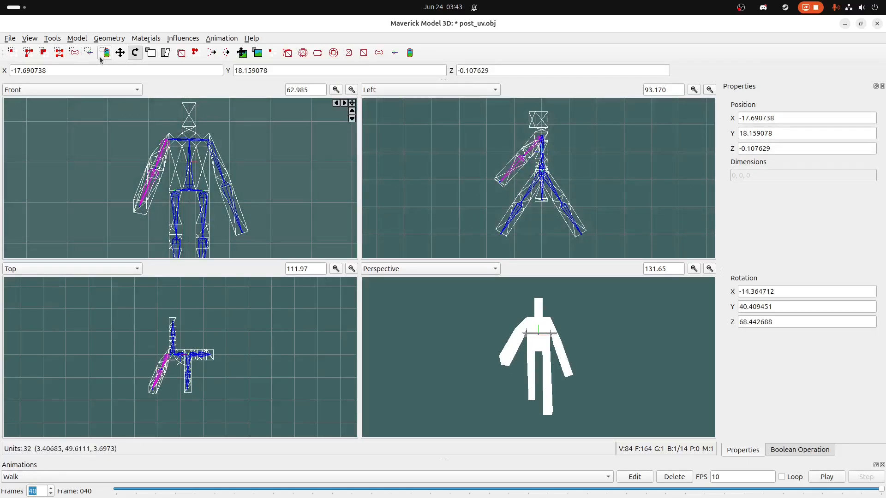
# Step: Set a rotation keyframe for the left shoulder joint in frame 40 and swing the arm backward to about X 15.7, Y 37.6, Z -65.3
pyautogui.click(74, 52)
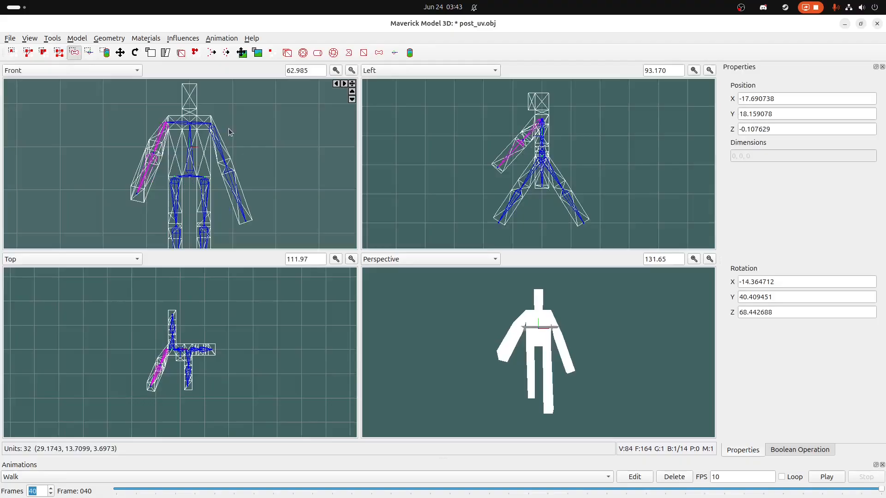
pyautogui.click(232, 140)
pyautogui.click(221, 38)
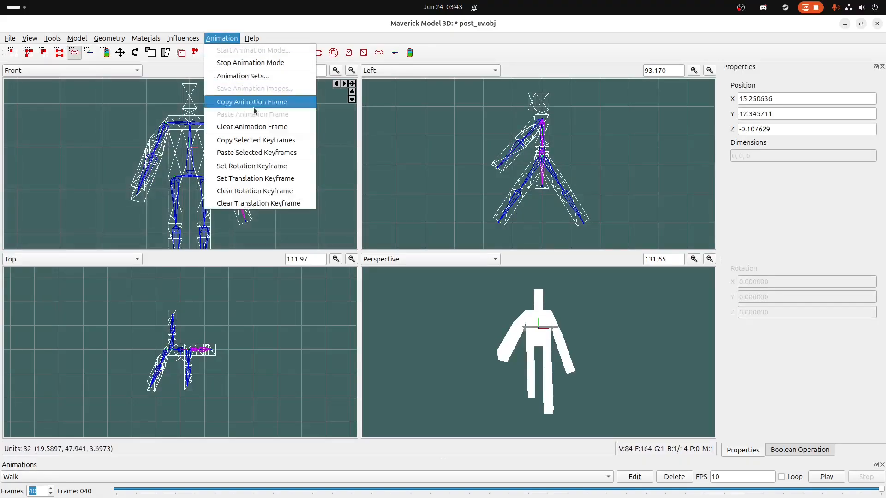
pyautogui.click(240, 166)
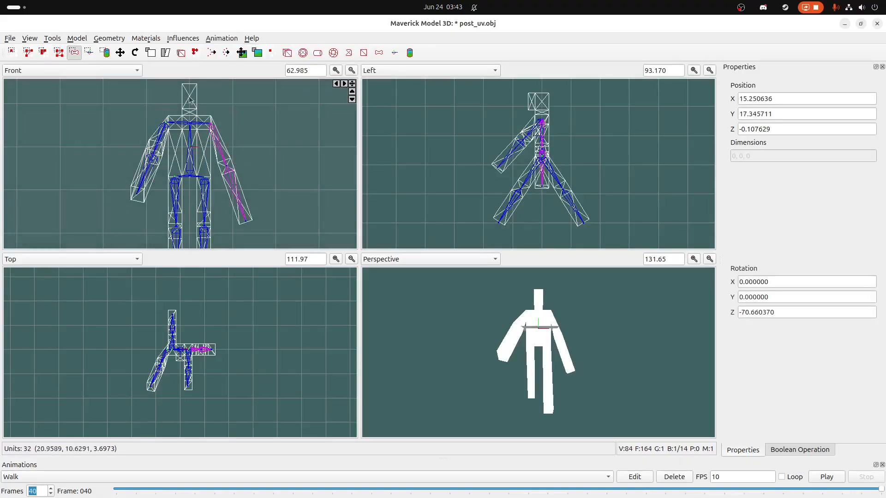
pyautogui.click(135, 52)
pyautogui.moveTo(563, 204); pyautogui.dragTo(689, 190)
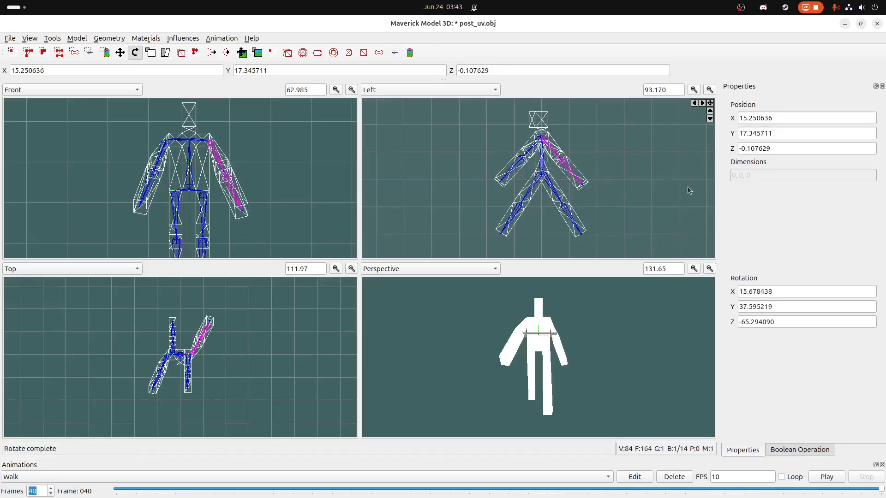
# Step: Play the Walk animation to preview the alternating leg and arm swings
pyautogui.click(826, 477)
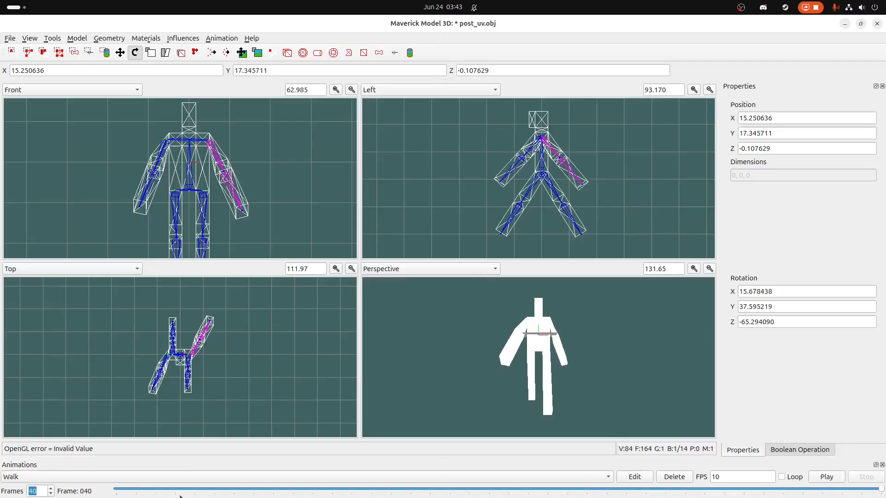
# Step: Extend the Walk animation to 50 frames
pyautogui.click(51, 488)
pyautogui.click(51, 488)
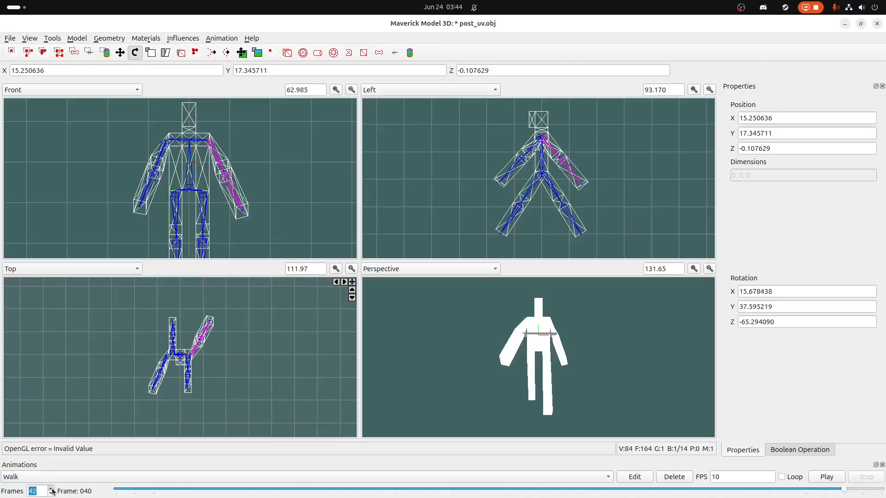
pyautogui.click(52, 489)
pyautogui.click(51, 489)
pyautogui.click(51, 488)
pyautogui.click(51, 488)
pyautogui.click(51, 489)
pyautogui.click(51, 489)
pyautogui.click(51, 488)
pyautogui.click(51, 488)
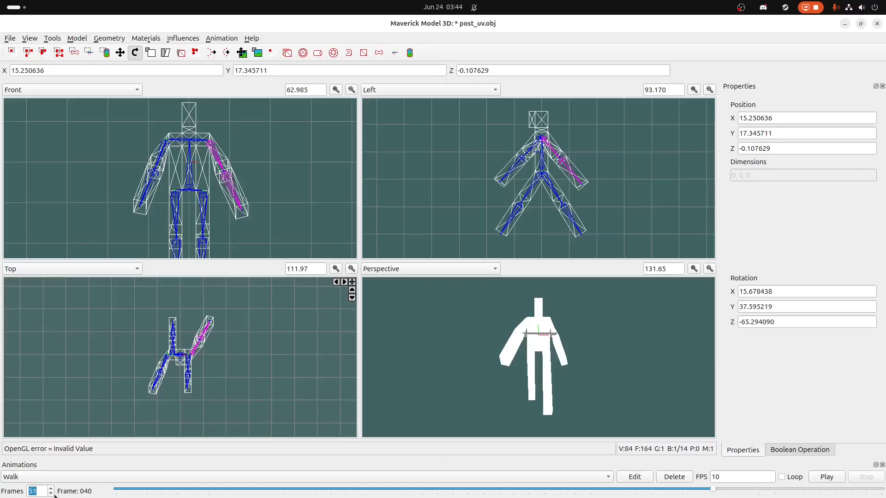
pyautogui.click(52, 493)
pyautogui.click(51, 493)
pyautogui.click(52, 489)
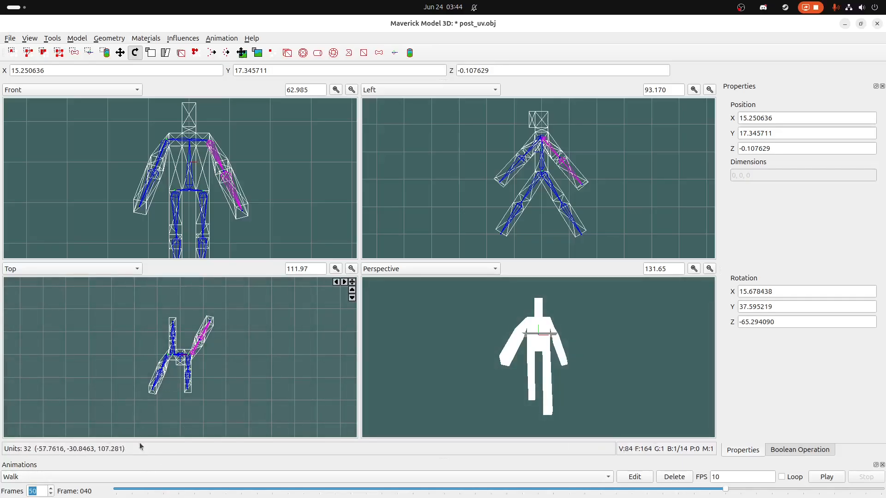
# Step: In frame 1, select both shoulder joints and both upper leg joints and copy their selected keyframes
pyautogui.click(138, 489)
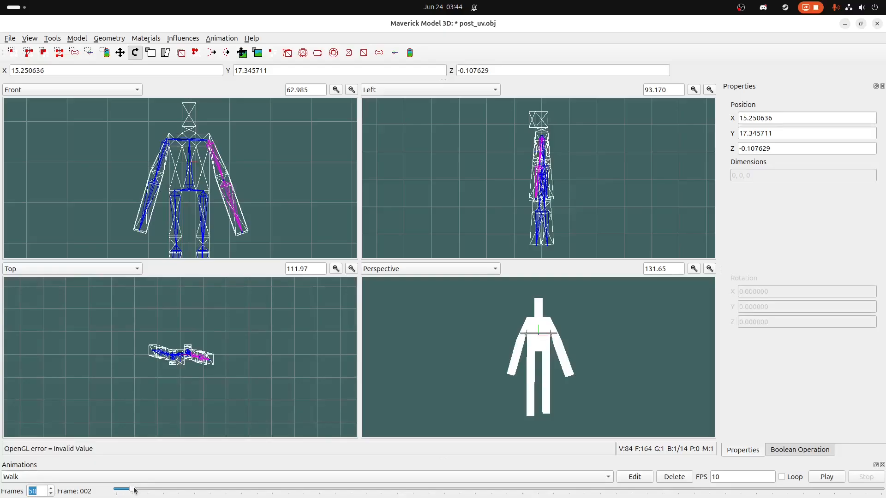
pyautogui.moveTo(135, 490); pyautogui.dragTo(116, 490)
pyautogui.scroll(-4, 169, 171)
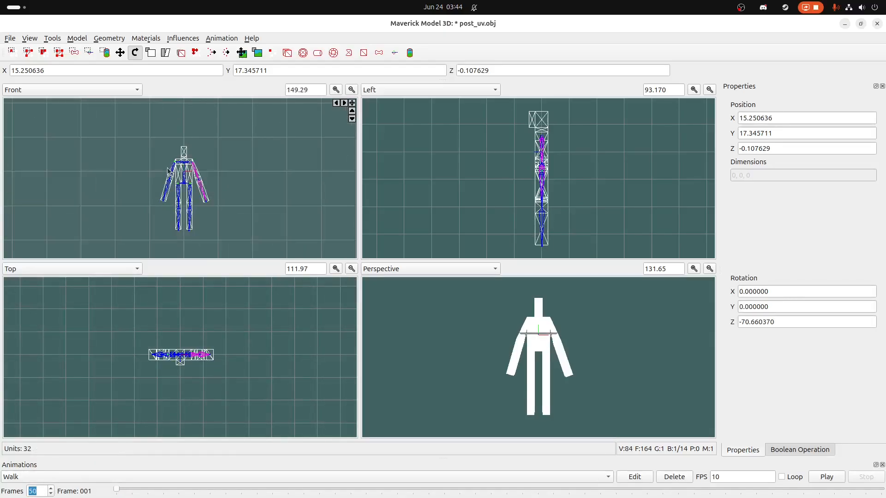
pyautogui.scroll(1, 169, 171)
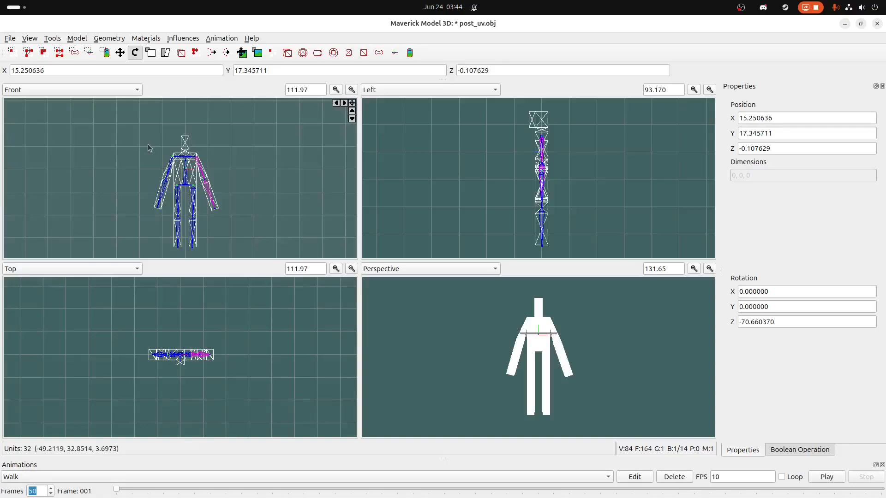
pyautogui.click(74, 50)
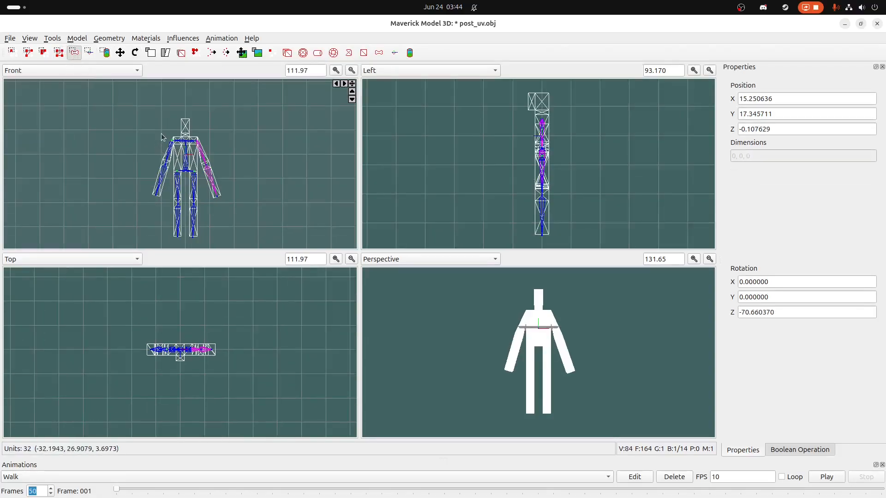
pyautogui.keyDown('shift'); pyautogui.moveTo(162, 134); pyautogui.dragTo(193, 171); pyautogui.keyUp('shift')
pyautogui.click(222, 38)
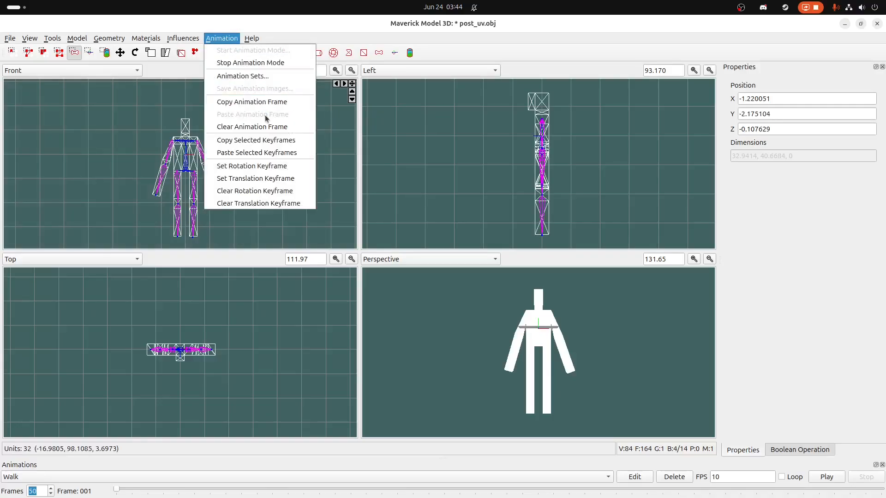
pyautogui.click(260, 146)
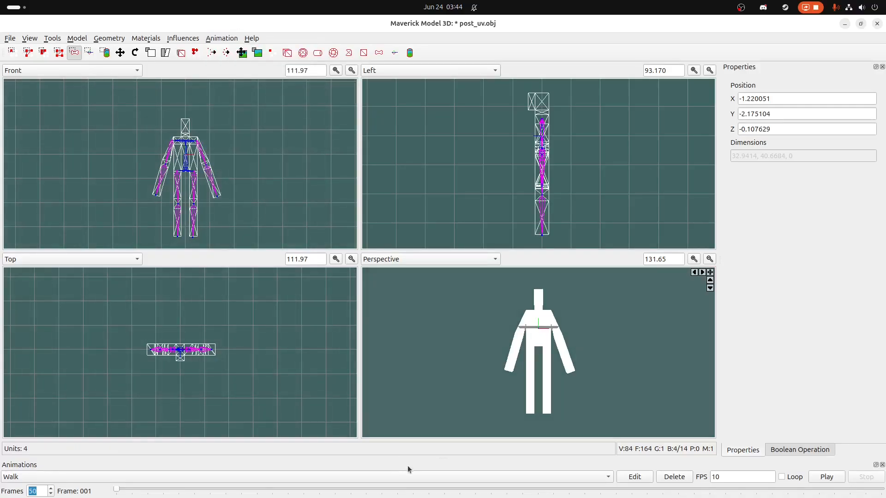
# Step: In frame 50, set a rotation keyframe for the selected joints, paste the copied keyframes, and play the Walk animation
pyautogui.click(503, 489)
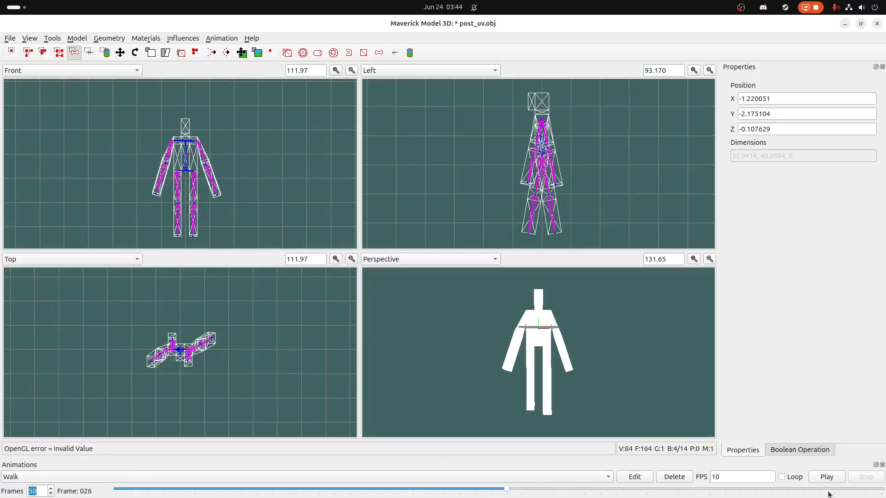
pyautogui.click(864, 491)
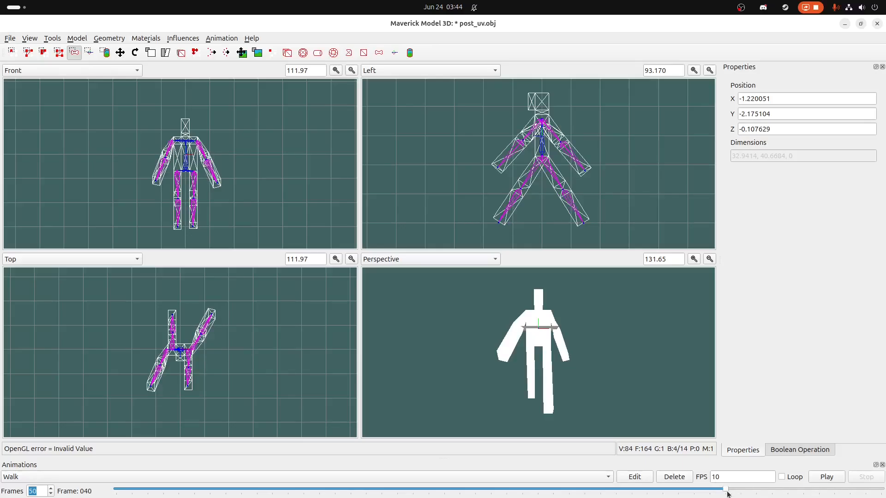
pyautogui.moveTo(725, 492); pyautogui.dragTo(880, 492)
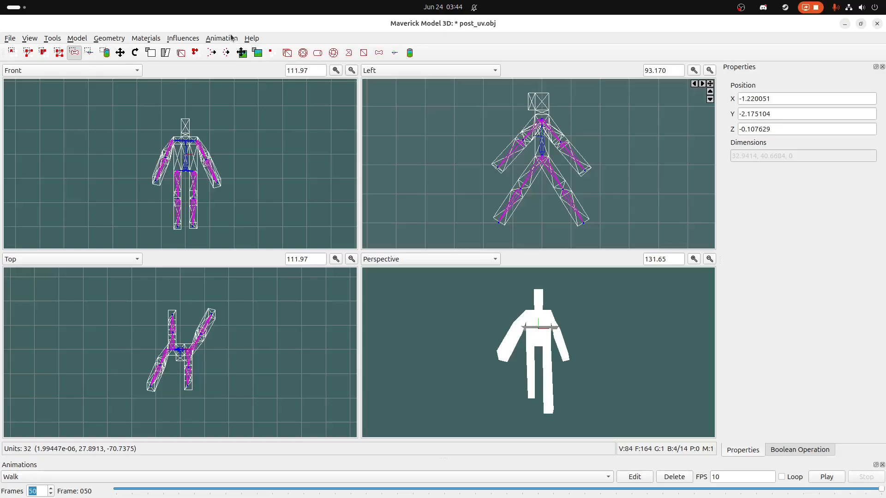
pyautogui.click(232, 37)
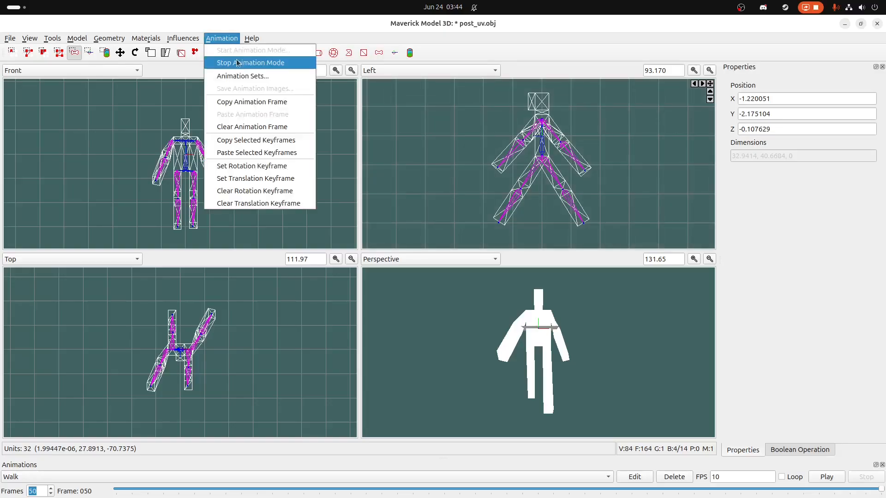
pyautogui.click(245, 169)
pyautogui.click(221, 39)
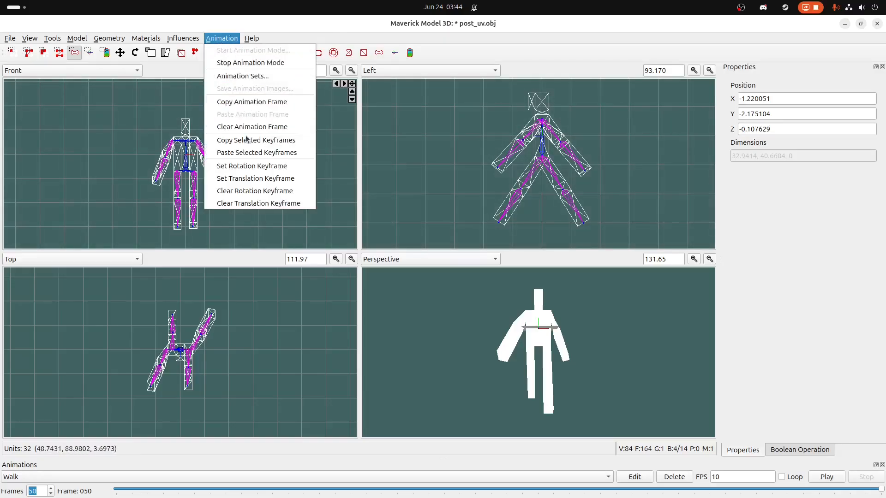
pyautogui.click(249, 152)
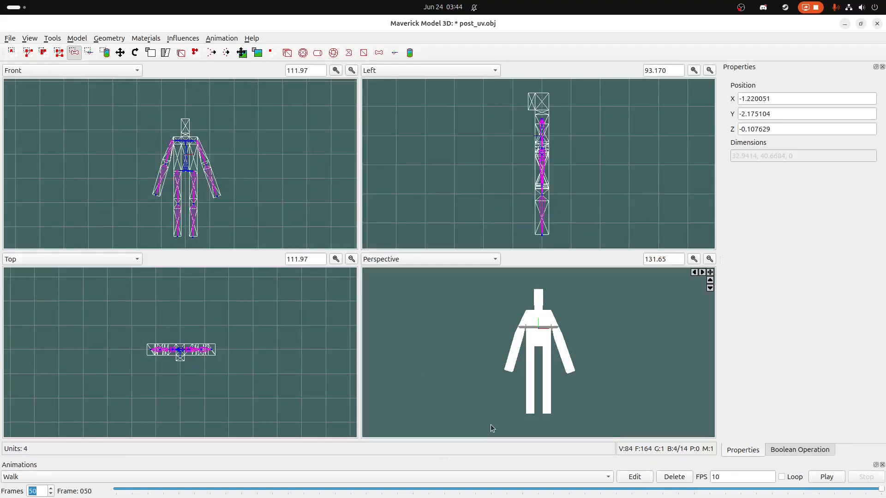
pyautogui.click(826, 478)
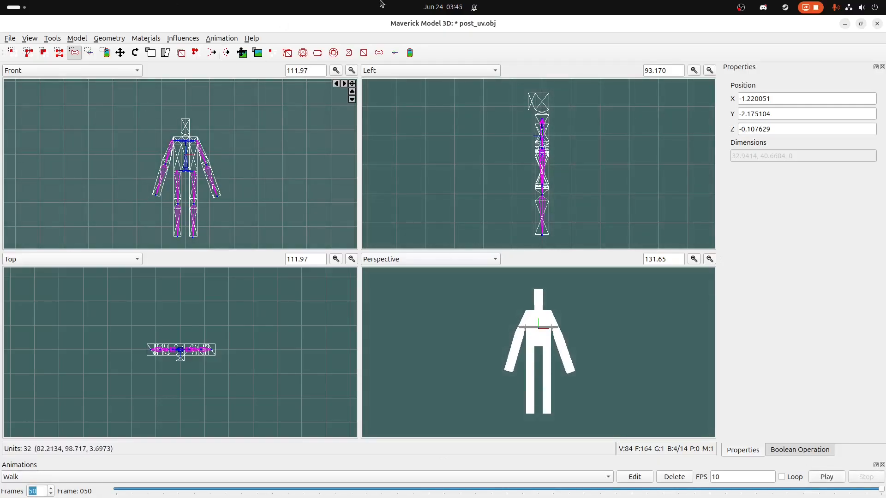
# Step: Create a new skeletal animation named Jump with 10 frames at 10 frames per second
pyautogui.click(57, 480)
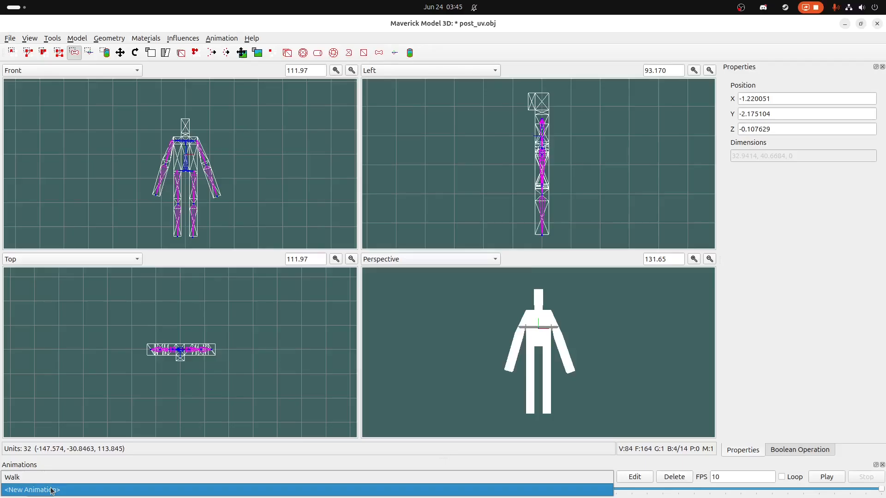
pyautogui.click(52, 490)
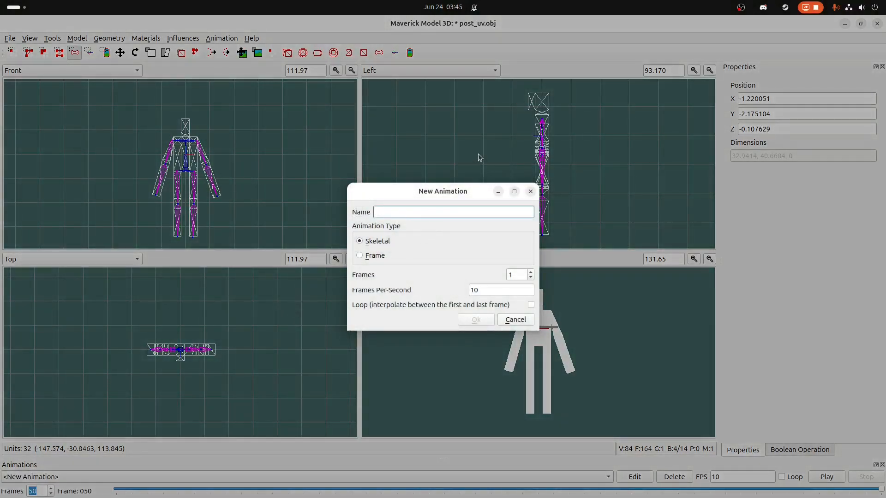
pyautogui.write('Jump')
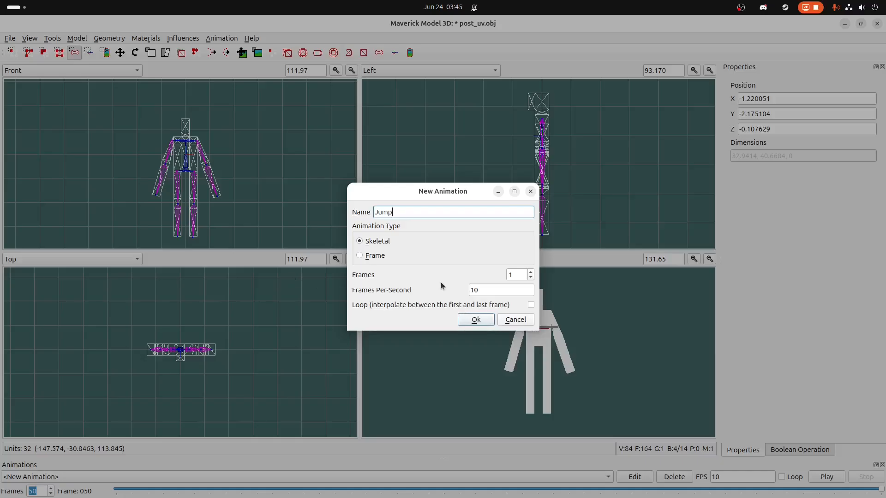
pyautogui.click(531, 272)
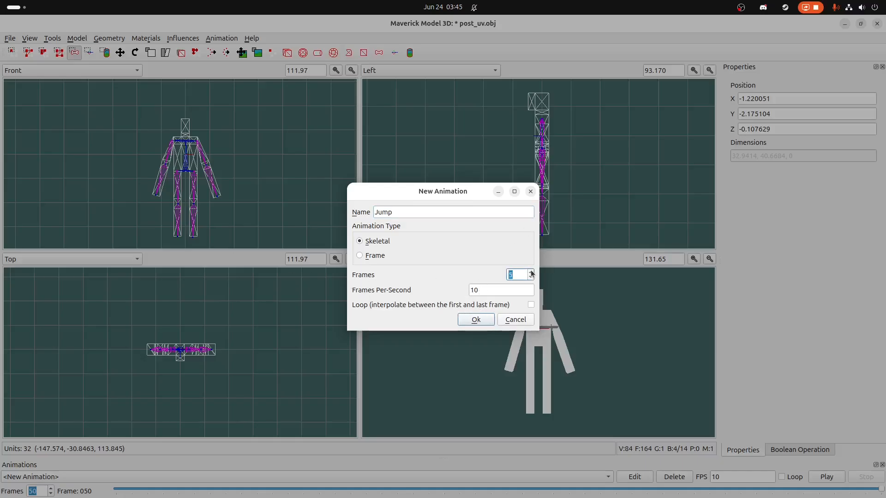
pyautogui.click(531, 272)
pyautogui.click(531, 272)
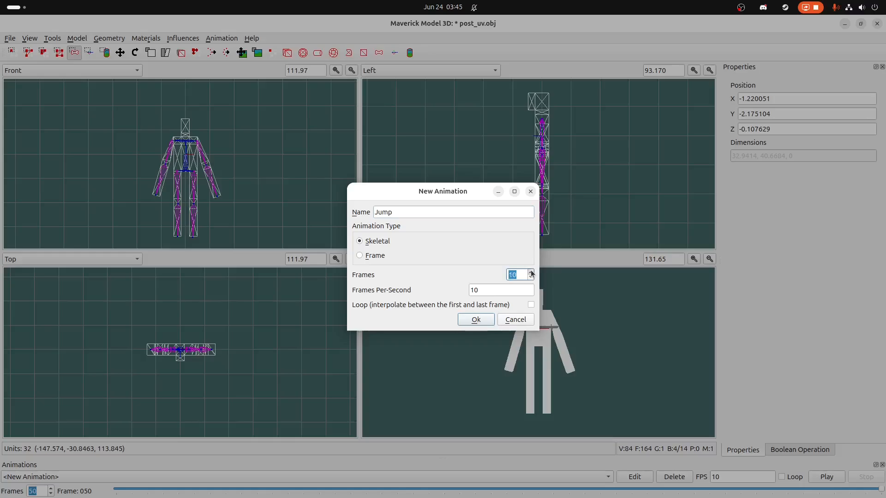
pyautogui.click(475, 319)
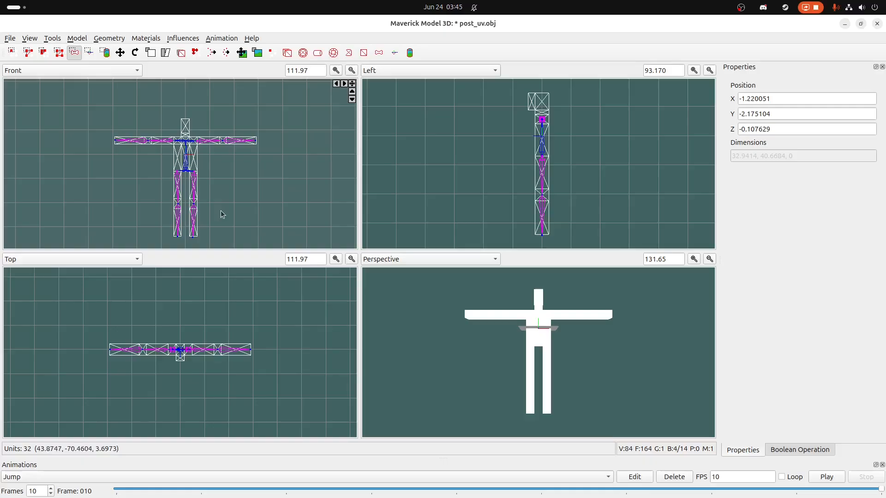
# Step: In frame 1 of Jump, set a rotation keyframe for the selected limb joints and paste the copied neutral-pose keyframes
pyautogui.click(131, 490)
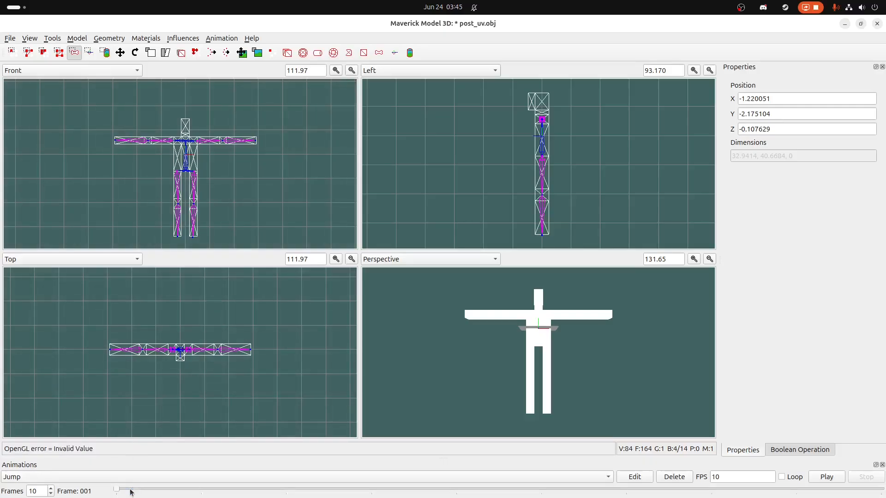
pyautogui.click(218, 40)
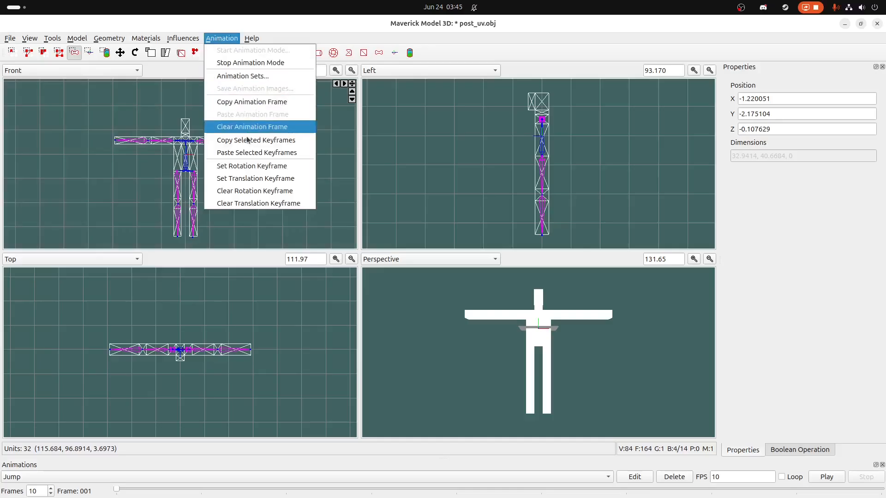
pyautogui.click(245, 167)
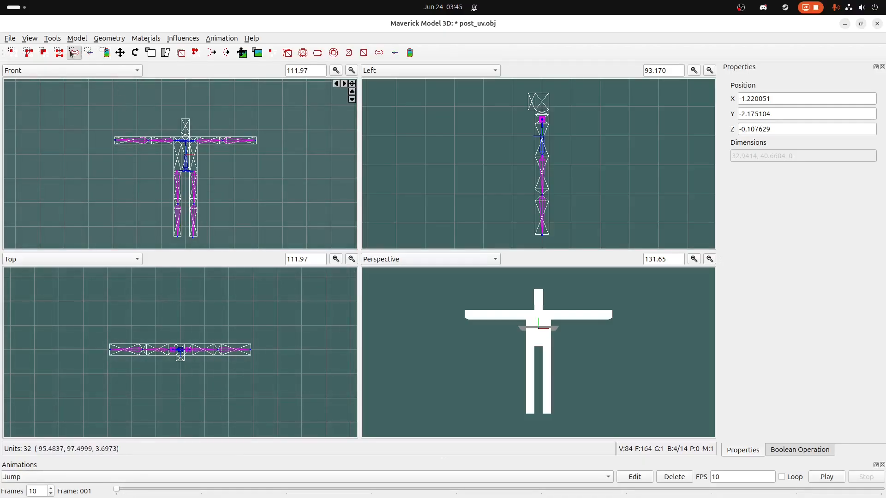
pyautogui.click(181, 38)
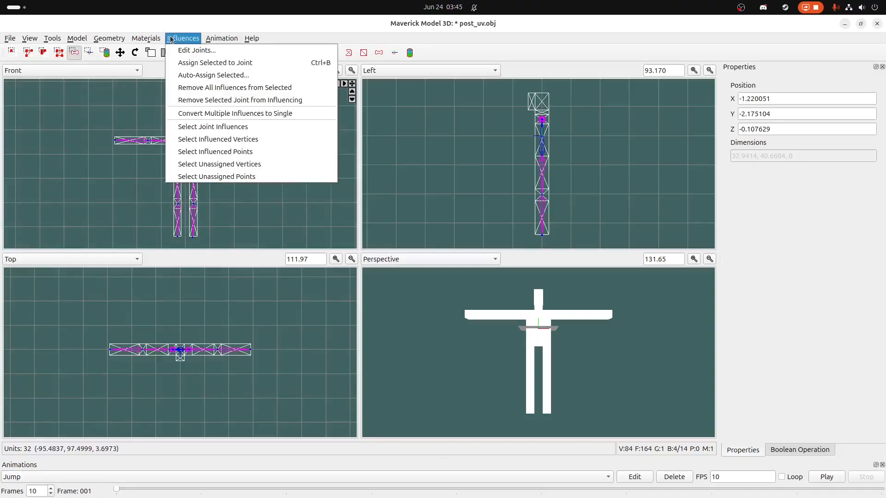
pyautogui.moveTo(221, 38)
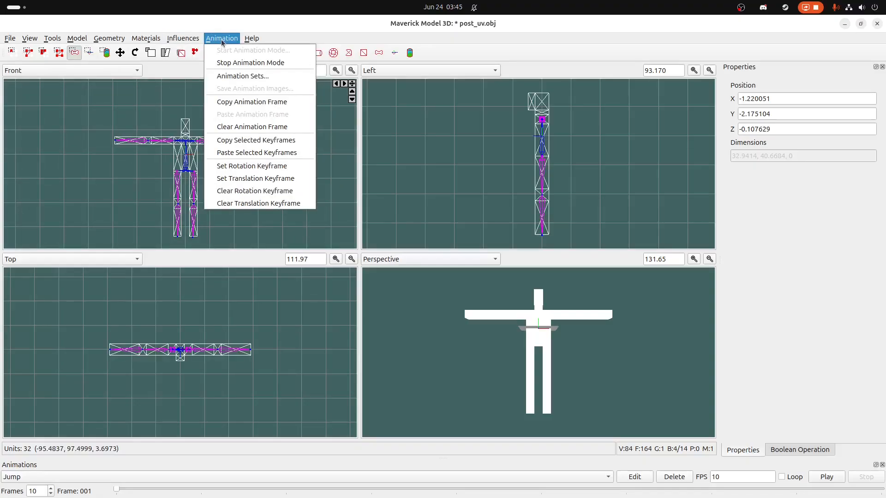
pyautogui.click(251, 153)
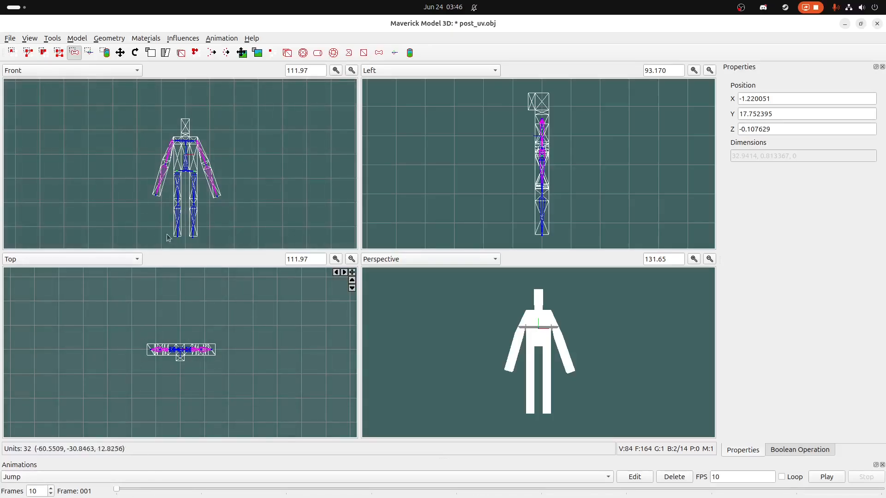
# Step: Set rotation keyframes for the two shoulder joints in frames 1 and 10 of Jump
pyautogui.click(221, 38)
pyautogui.click(240, 166)
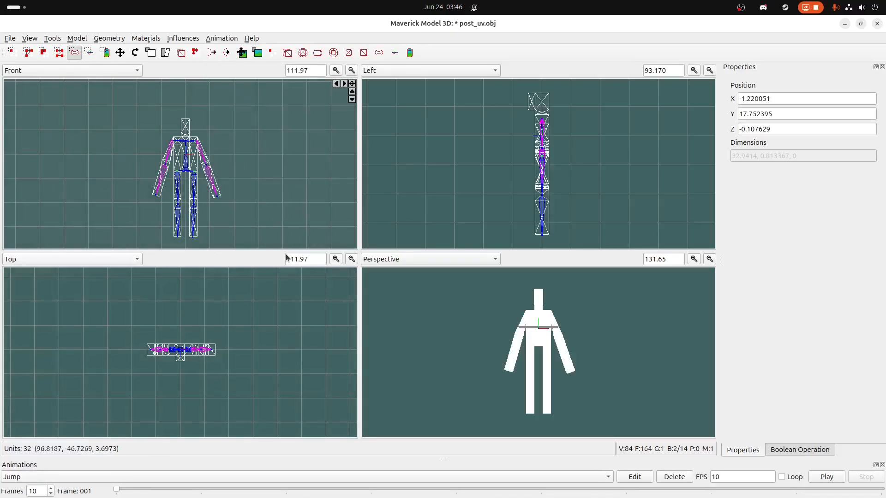
pyautogui.moveTo(115, 490); pyautogui.dragTo(881, 489)
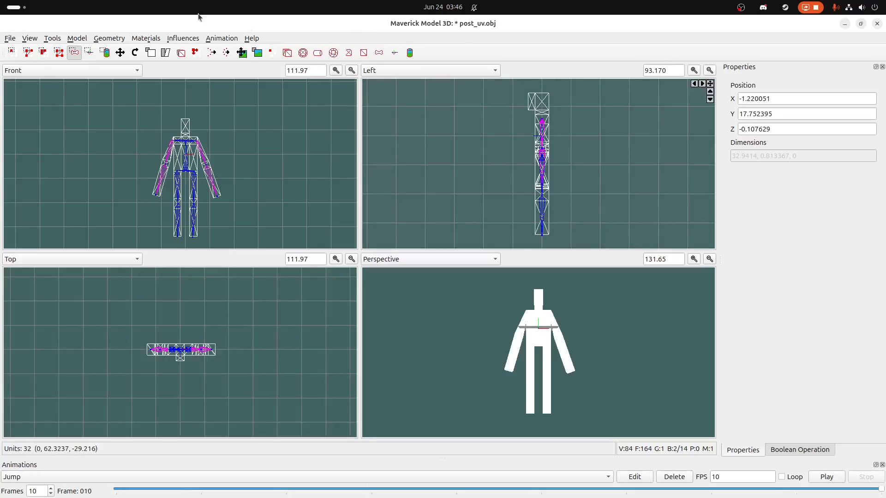
pyautogui.click(222, 38)
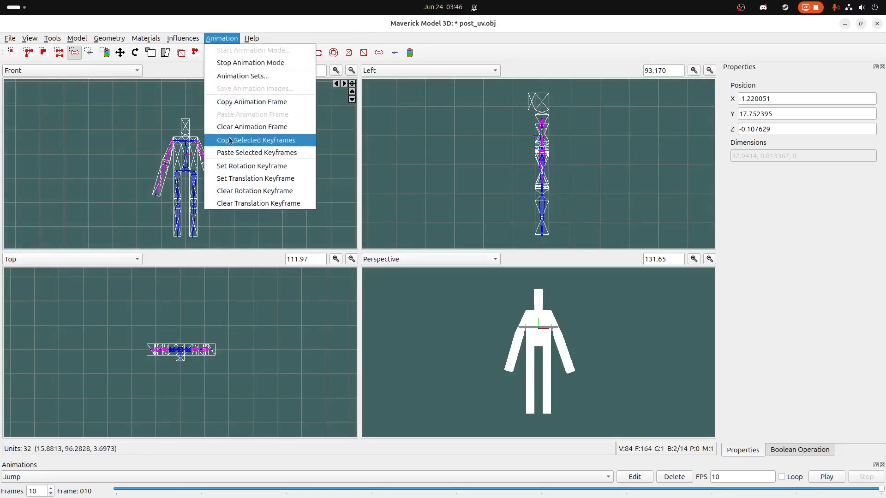
pyautogui.click(252, 166)
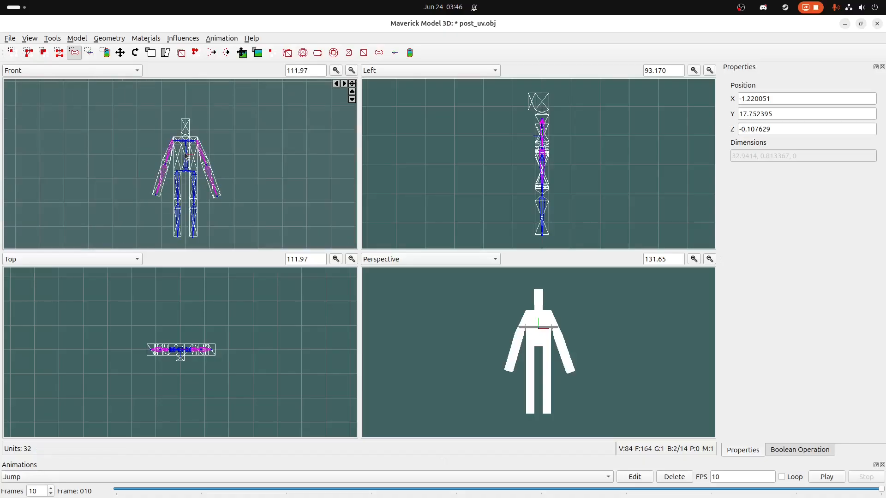
# Step: Select only the right shoulder joint and rotate it in frame 10 to about Z -23.7 to raise the arm outward
pyautogui.click(83, 56)
pyautogui.moveTo(157, 132); pyautogui.dragTo(176, 152)
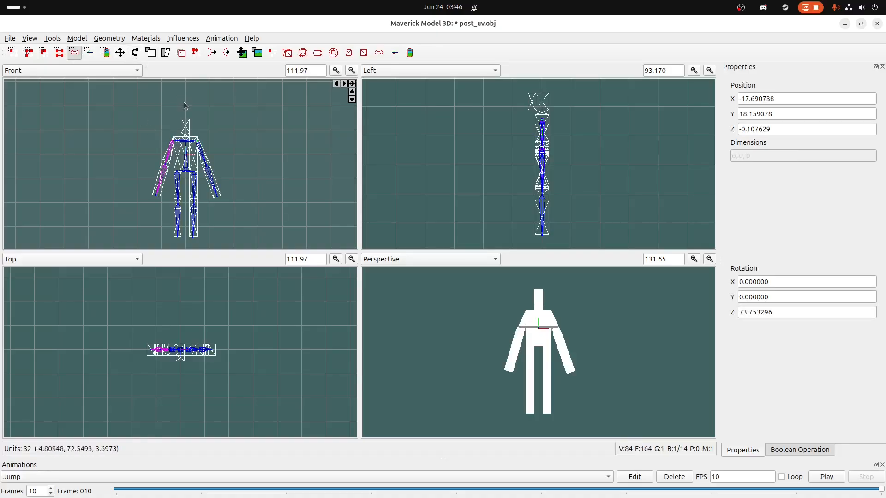
pyautogui.click(135, 52)
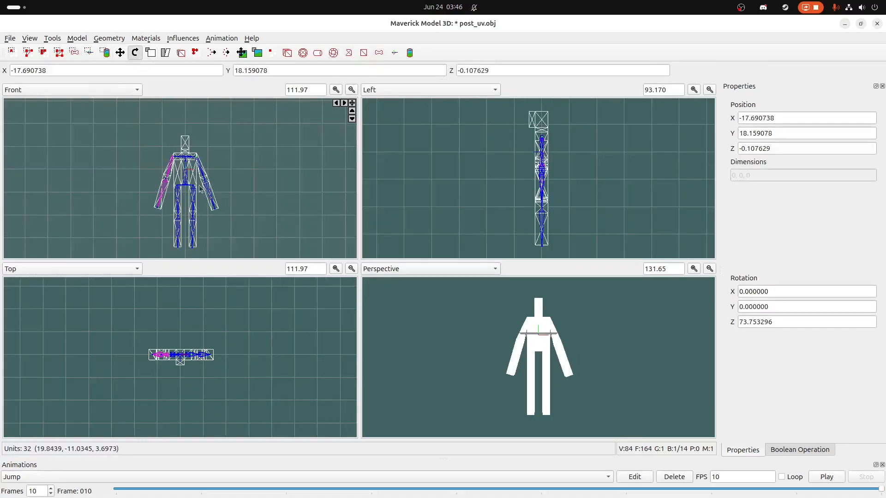
pyautogui.moveTo(169, 236); pyautogui.dragTo(119, 147)
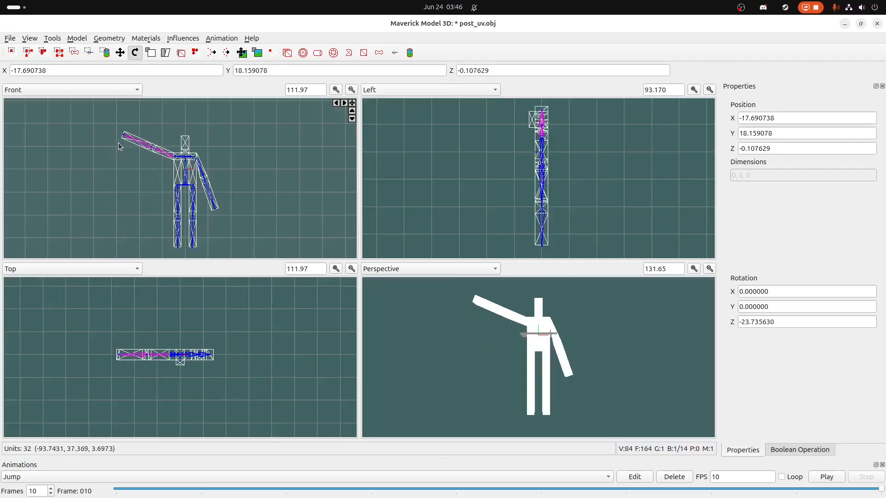
# Step: Select the right elbow joint and rotate it in frame 10 to about Z -46.1 so the forearm points upward
pyautogui.click(73, 53)
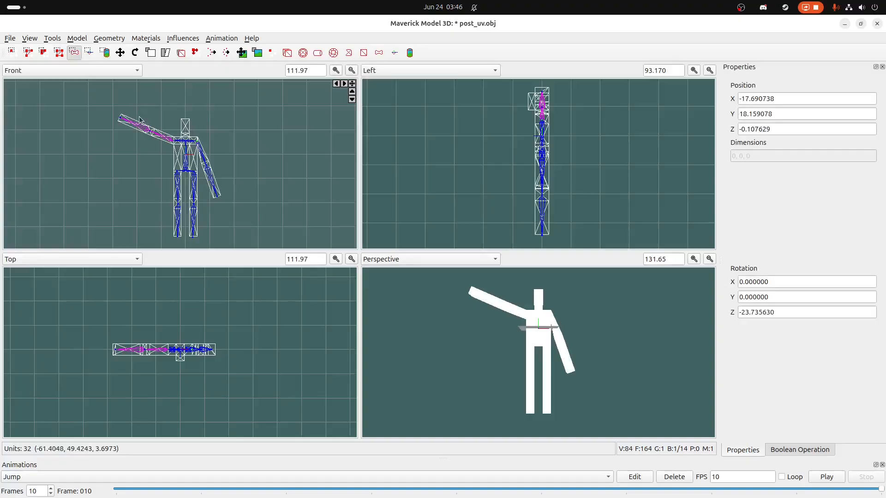
pyautogui.moveTo(104, 108); pyautogui.dragTo(368, 107)
pyautogui.click(135, 53)
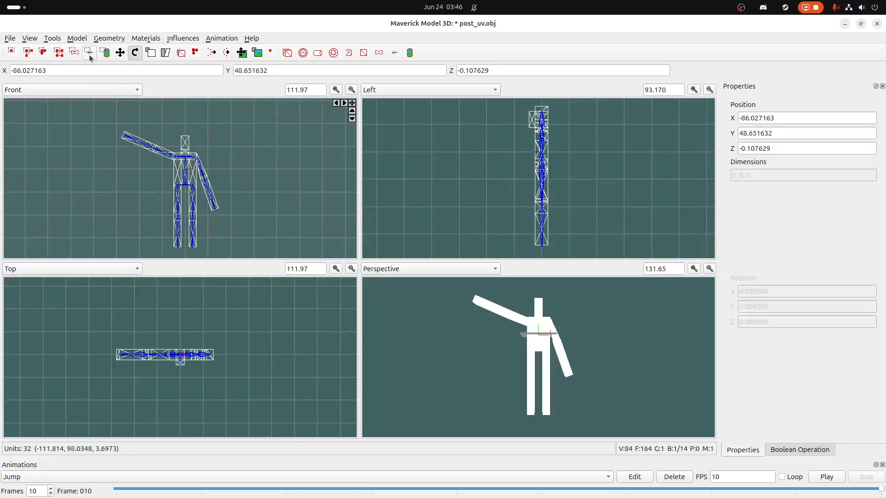
pyautogui.click(74, 53)
pyautogui.moveTo(114, 107); pyautogui.dragTo(157, 151)
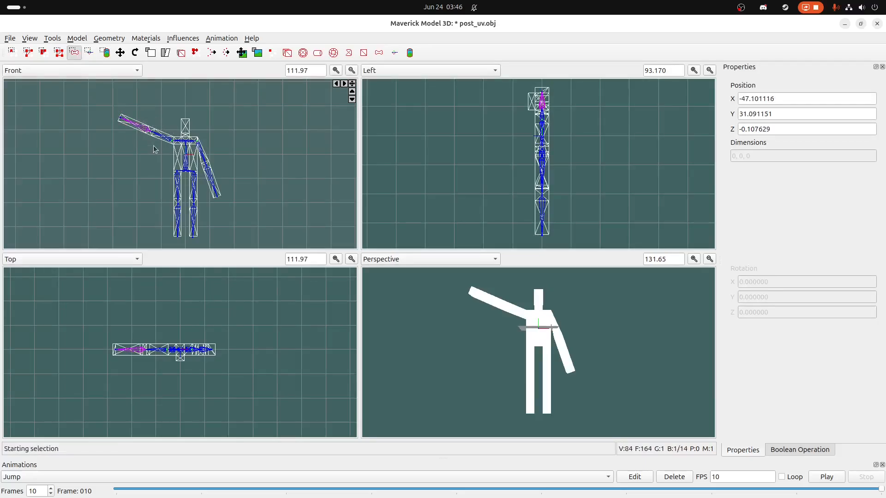
pyautogui.click(134, 53)
pyautogui.moveTo(203, 136); pyautogui.dragTo(248, 218)
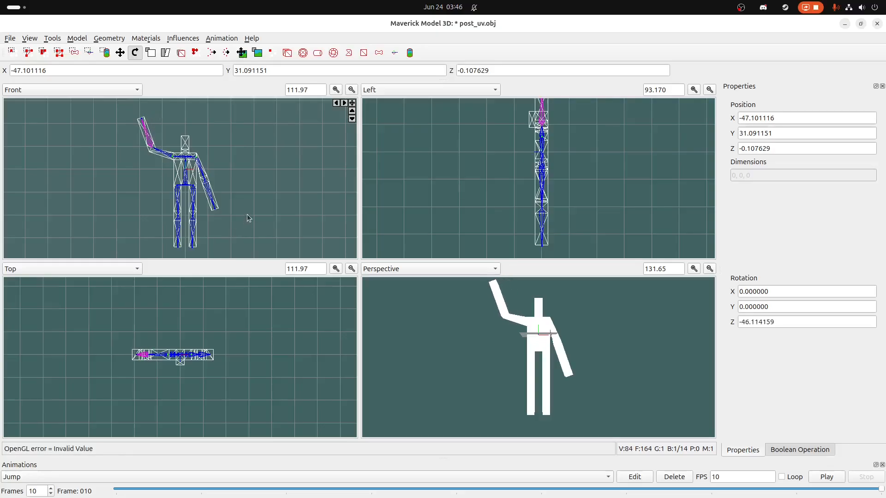
# Step: Select the left shoulder joint and rotate it in frame 10 to about Z 28.2 to raise the arm outward
pyautogui.click(74, 53)
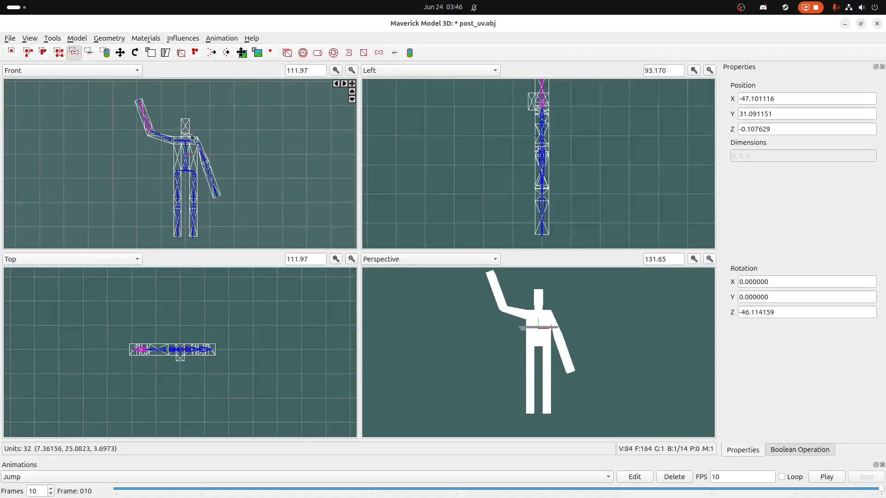
pyautogui.moveTo(192, 133); pyautogui.dragTo(201, 151)
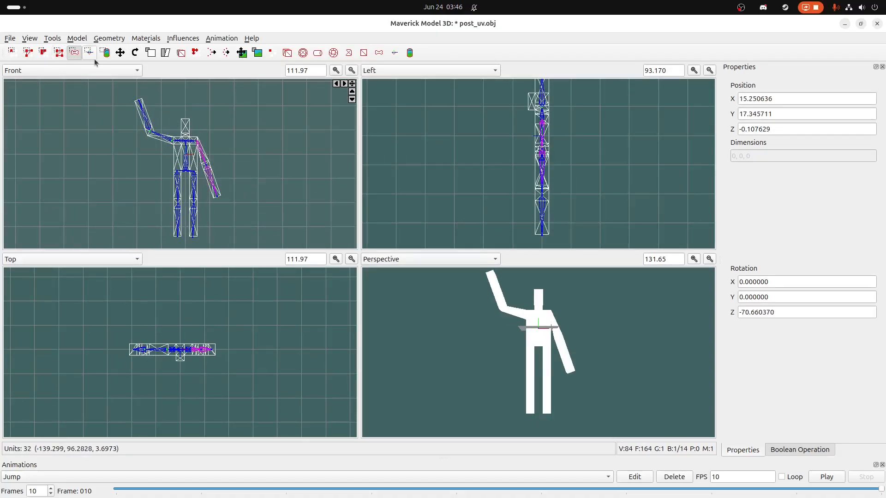
pyautogui.click(135, 52)
pyautogui.moveTo(238, 202); pyautogui.dragTo(246, 93)
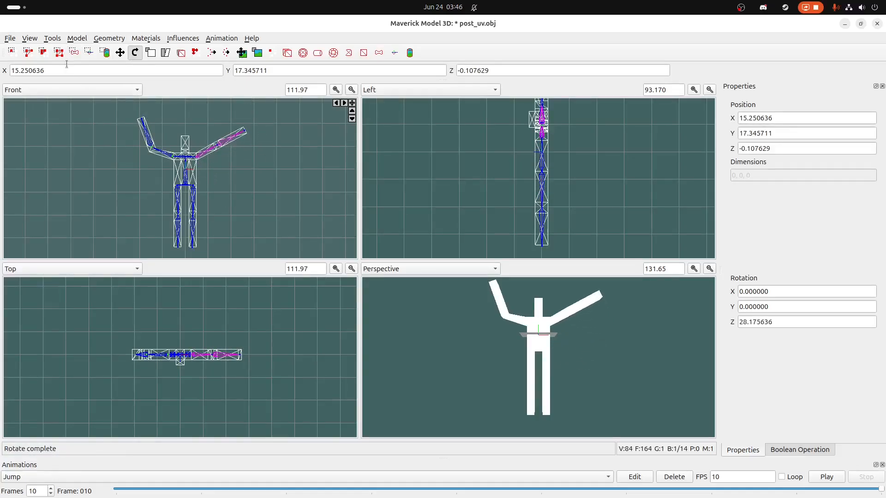
# Step: Select the left elbow joint and rotate it in frame 10 to about Z 54.0 so the forearm points upward
pyautogui.click(73, 52)
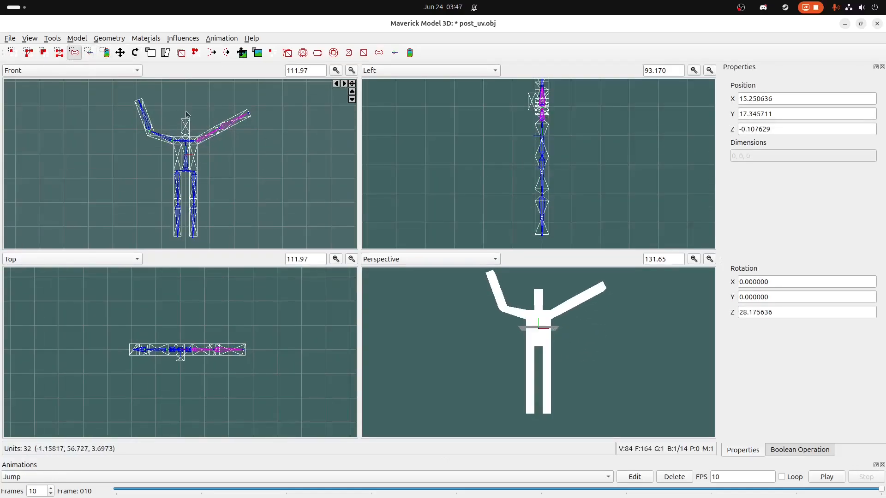
pyautogui.click(207, 120)
pyautogui.moveTo(205, 118); pyautogui.dragTo(231, 137)
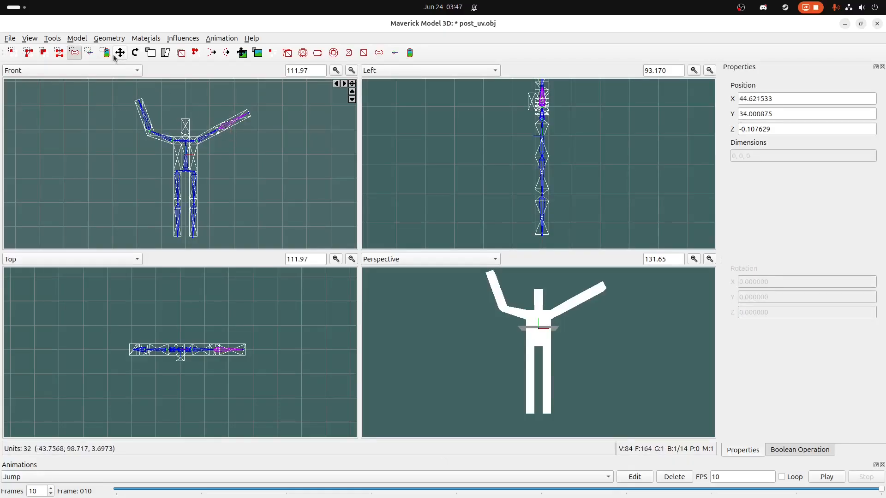
pyautogui.click(135, 52)
pyautogui.moveTo(298, 154); pyautogui.dragTo(255, 109)
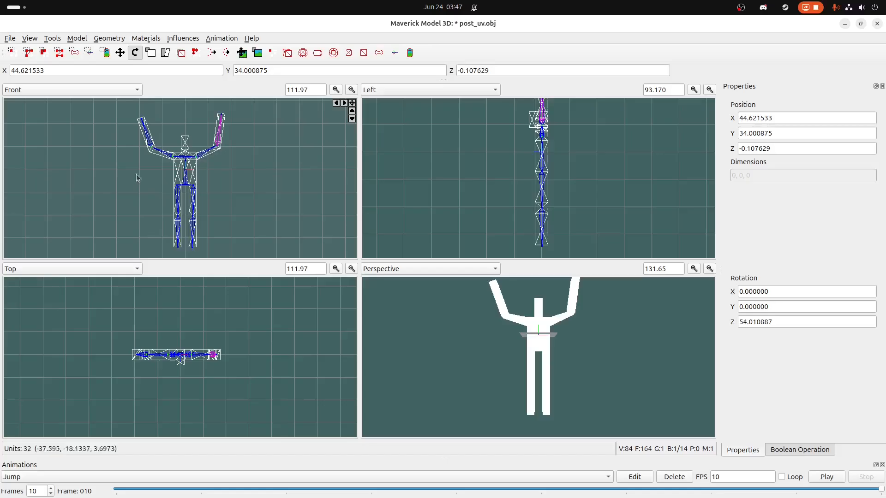
# Step: Select the right hip joint and rotate it in frame 10 to about Z -53.8 to swing the leg outward
pyautogui.click(74, 52)
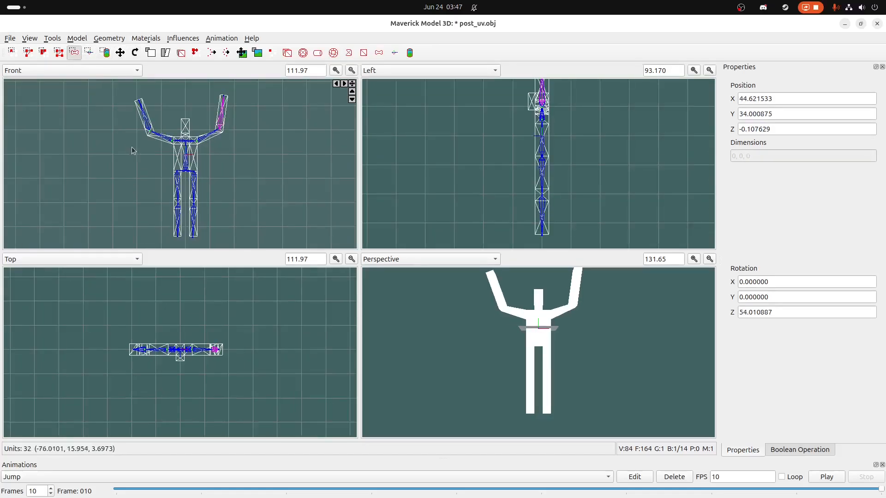
pyautogui.moveTo(167, 166); pyautogui.dragTo(181, 181)
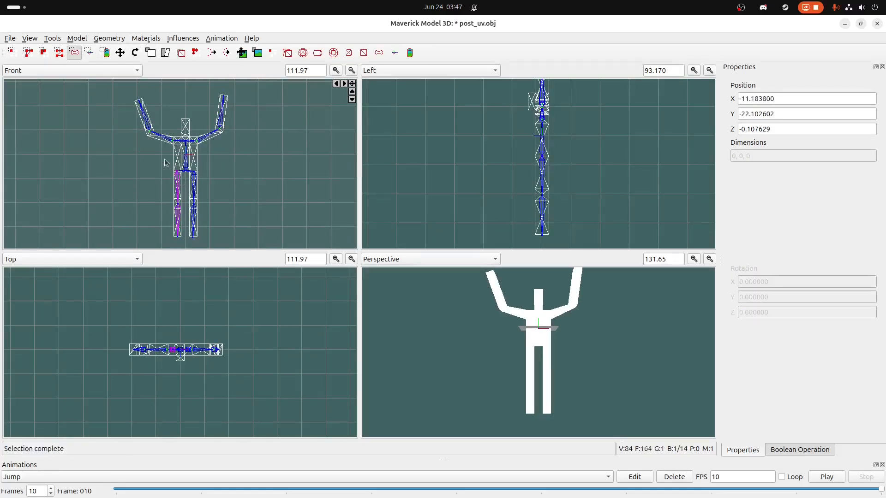
pyautogui.click(135, 52)
pyautogui.moveTo(169, 240); pyautogui.dragTo(117, 203)
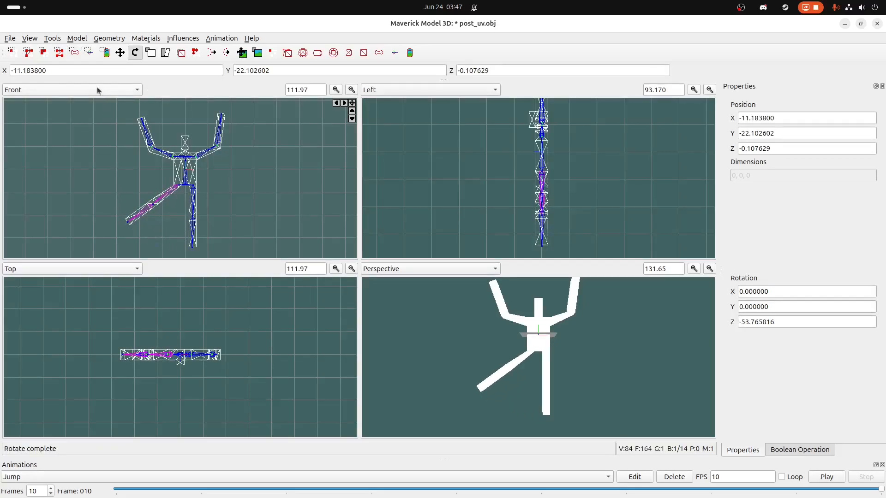
# Step: Select the right knee joint and rotate it in frame 10 to about Z 52.8 so the lower leg points down
pyautogui.click(74, 52)
pyautogui.click(129, 174)
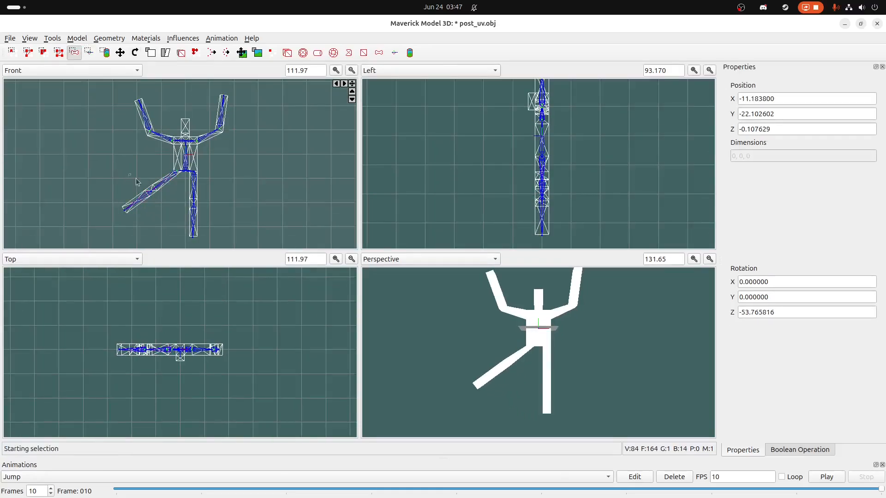
pyautogui.moveTo(155, 199); pyautogui.dragTo(158, 209)
pyautogui.click(134, 52)
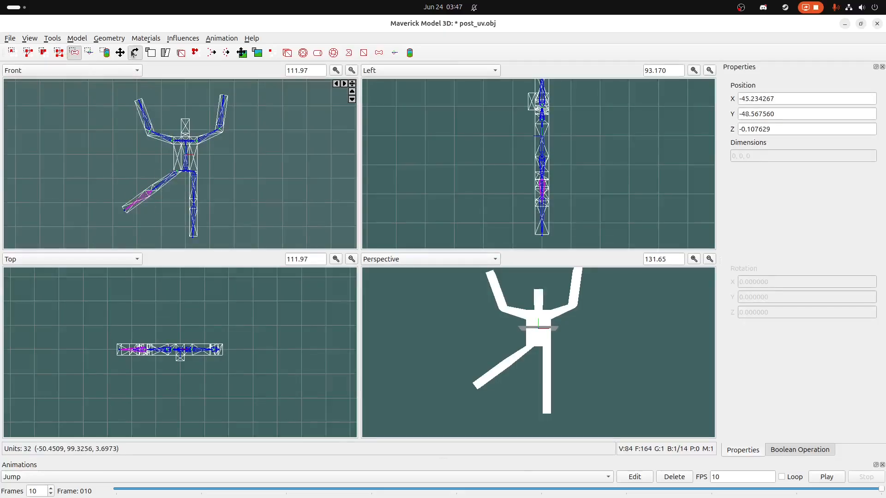
pyautogui.moveTo(172, 247); pyautogui.dragTo(216, 221)
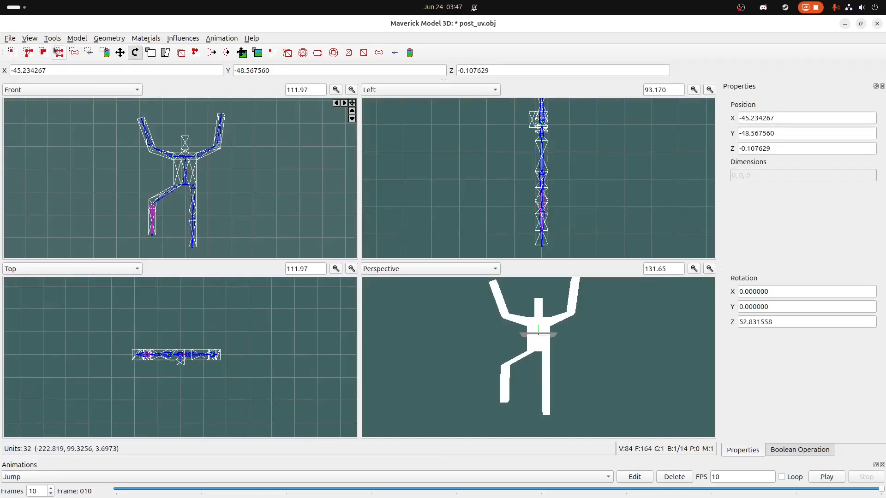
# Step: Select the left hip joint and rotate it in frame 10 to swing the left leg outward, roughly mirroring the right thigh
pyautogui.click(74, 52)
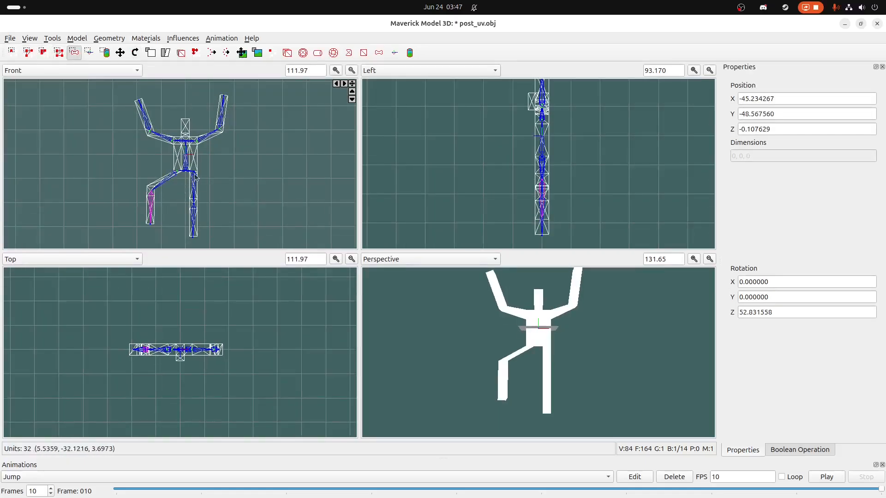
pyautogui.moveTo(205, 164); pyautogui.dragTo(184, 187)
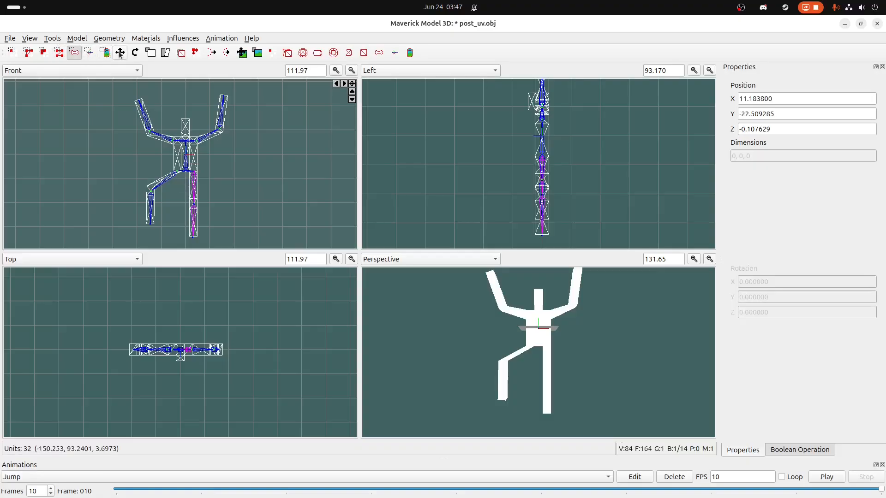
pyautogui.click(135, 53)
pyautogui.moveTo(248, 224); pyautogui.dragTo(231, 206)
# Step: Select the left knee joint and rotate it in frame 10 to about Z -84.6 to bend the lower leg inward
pyautogui.click(74, 52)
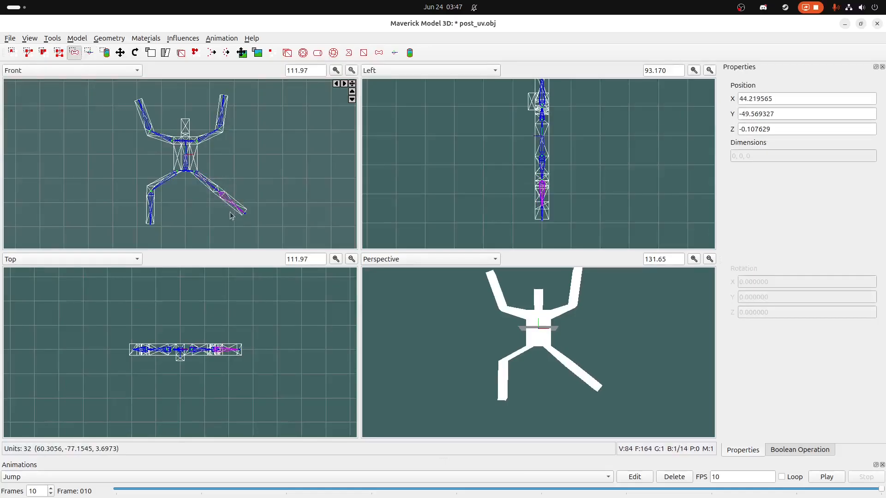
pyautogui.click(135, 52)
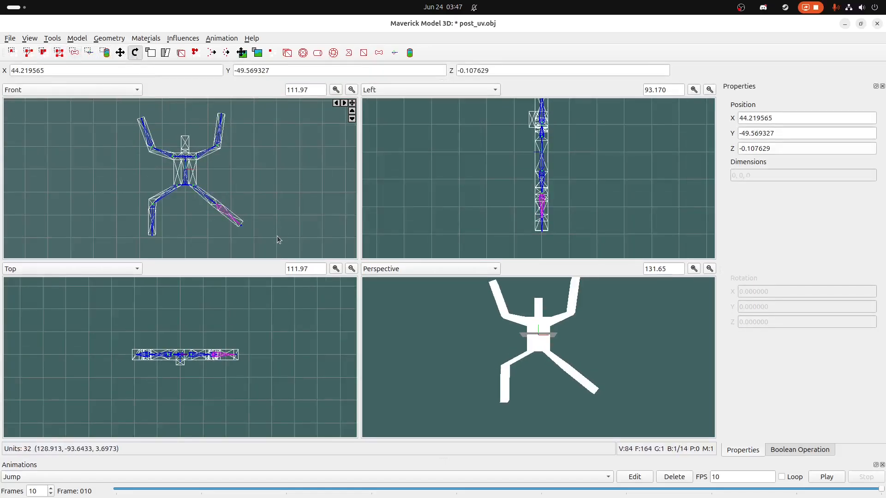
pyautogui.moveTo(276, 236); pyautogui.dragTo(197, 259)
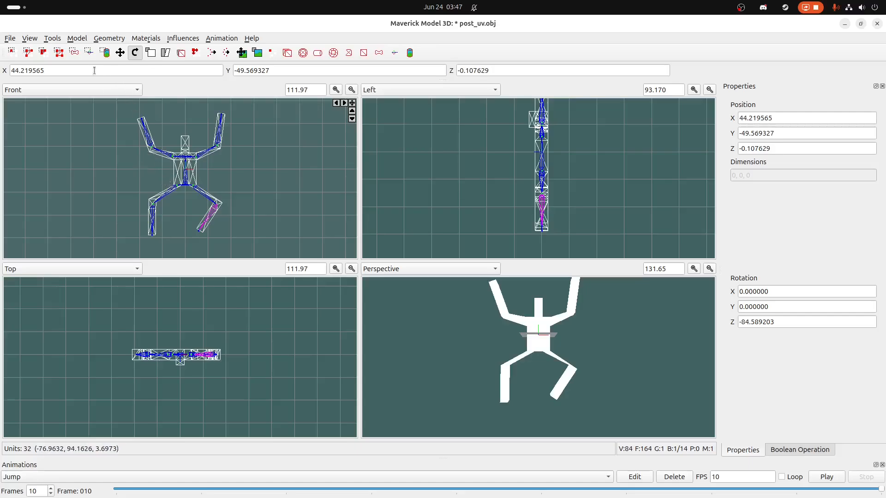
# Step: Add both shoulder and both hip joints to the left knee selection and set their rotation keyframe in frame 10 of Jump
pyautogui.click(74, 53)
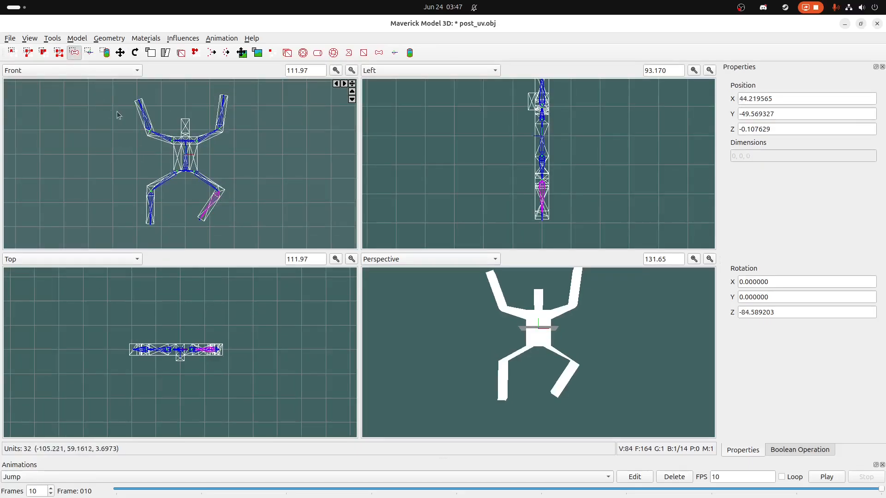
pyautogui.click(170, 135)
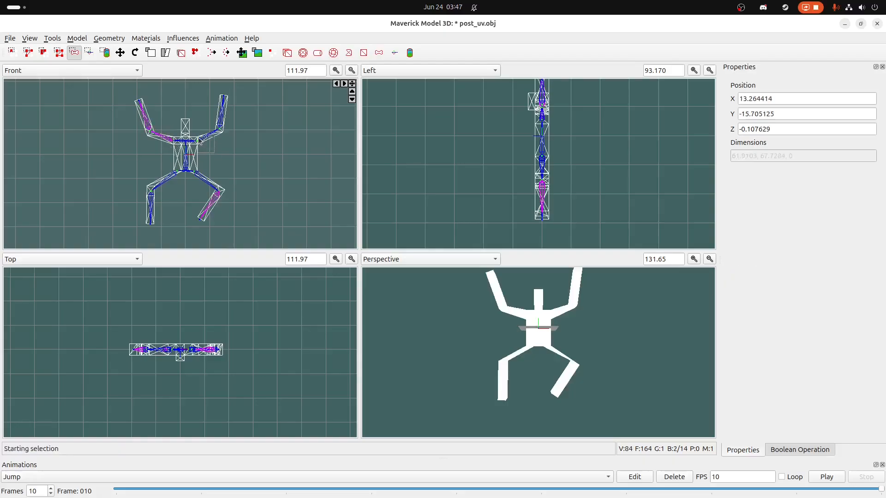
pyautogui.click(195, 137)
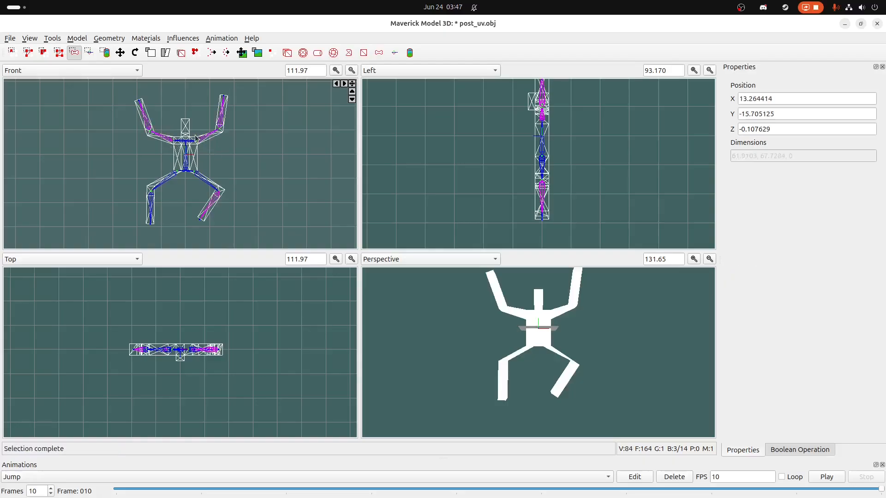
pyautogui.click(170, 177)
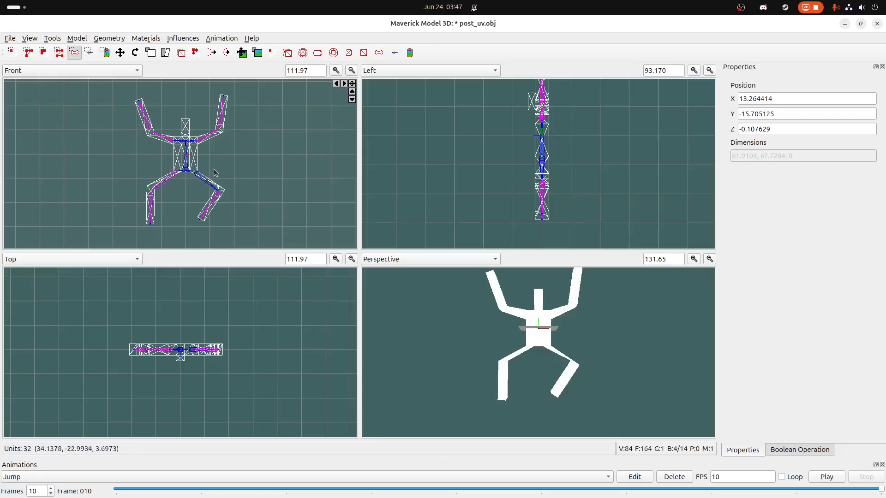
pyautogui.click(193, 182)
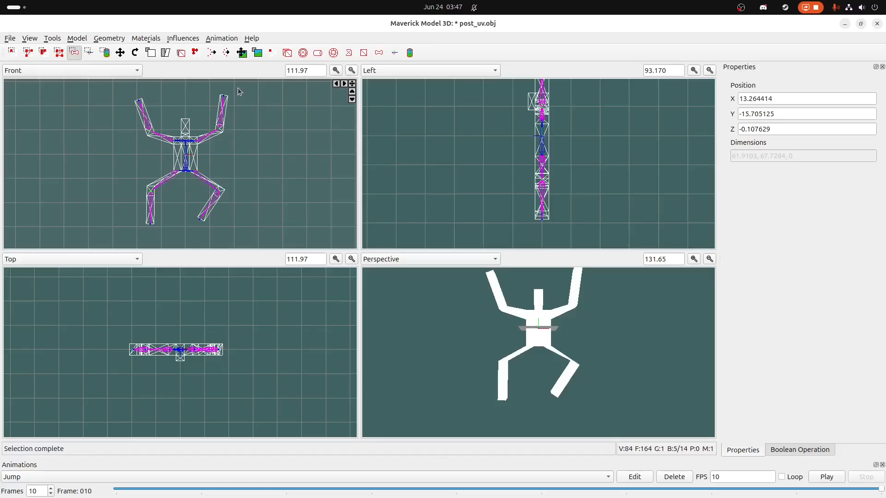
pyautogui.click(223, 40)
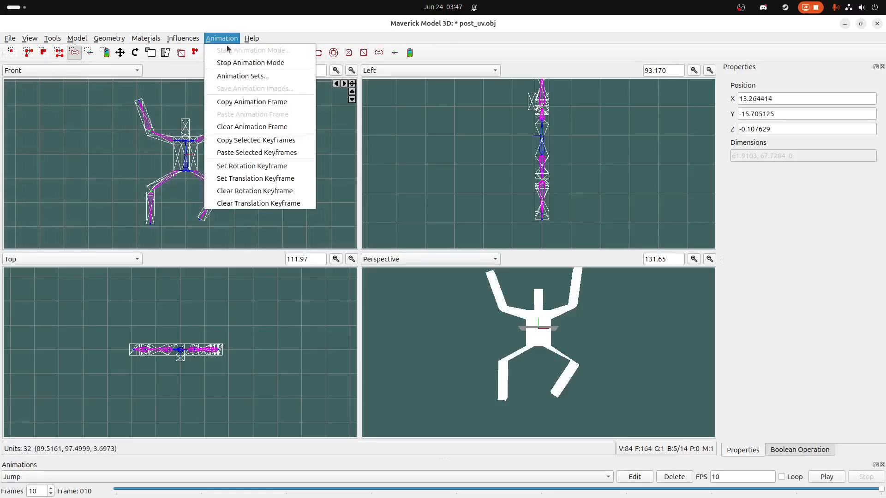
pyautogui.click(265, 167)
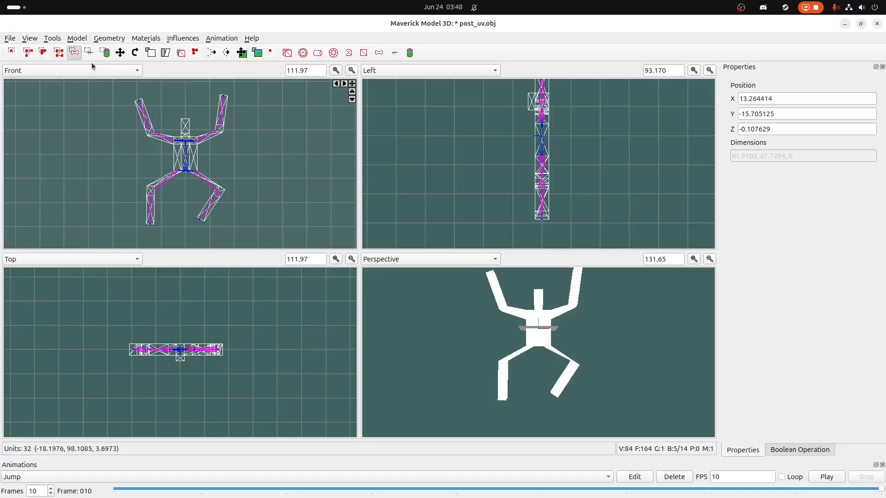
# Step: Switch the current animation from Jump to Walk
pyautogui.click(10, 39)
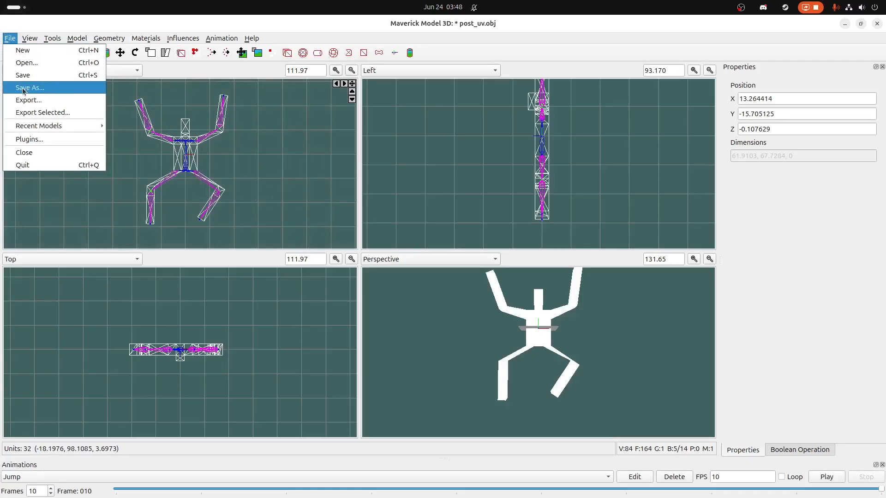
pyautogui.click(136, 21)
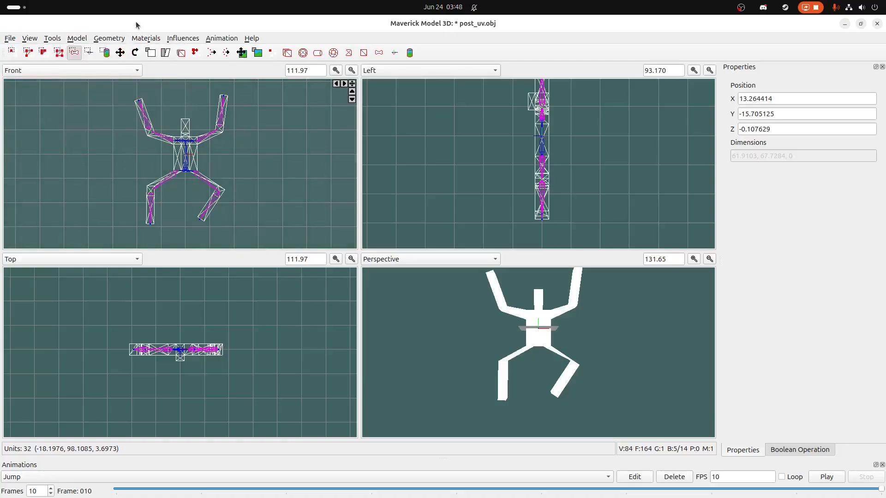
pyautogui.click(39, 477)
pyautogui.click(38, 466)
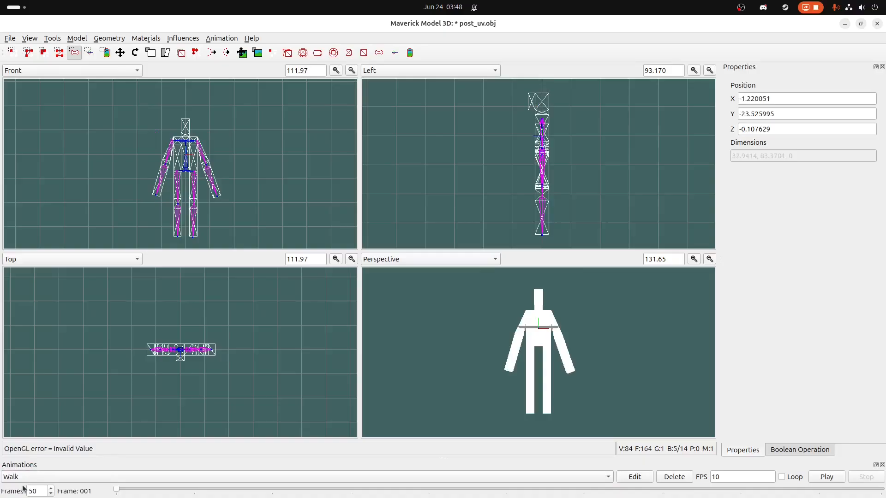
# Step: Save the model as stick_man.ms3d in the models folder, using the Subversion 0 (Single bone joint influence) vertex format
pyautogui.click(10, 39)
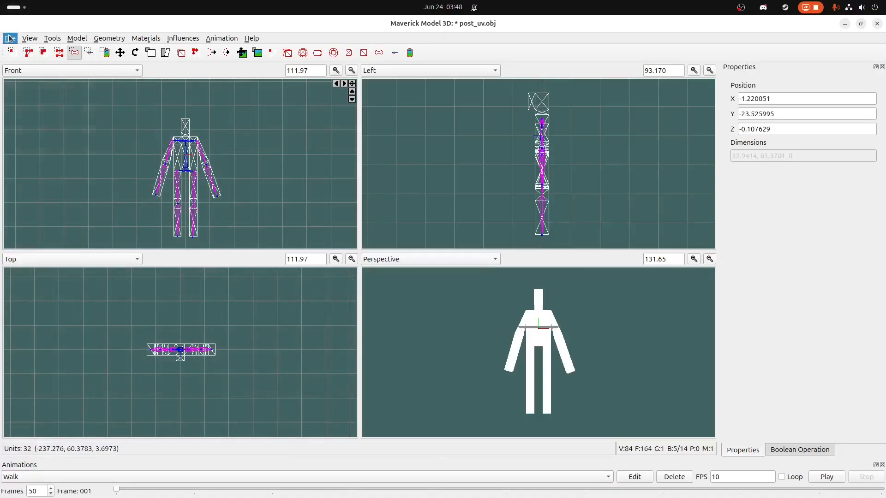
pyautogui.click(19, 89)
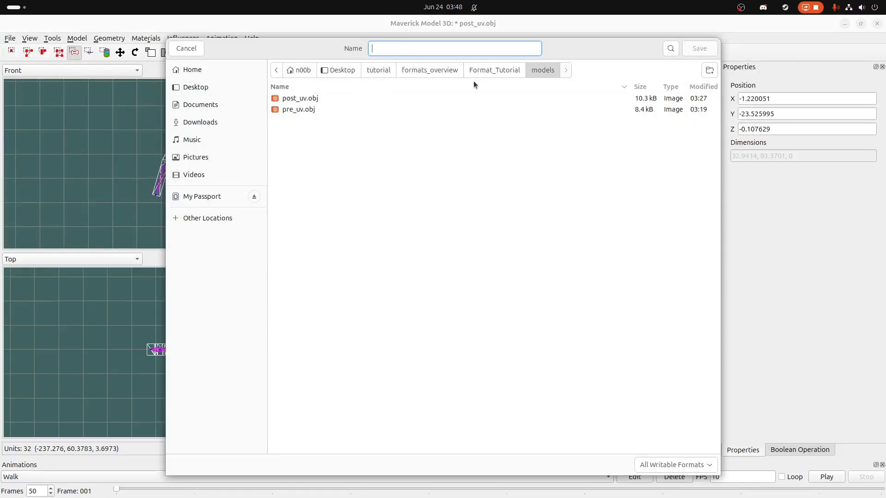
pyautogui.write('sti')
pyautogui.write('_man.ms3d')
pyautogui.click(708, 50)
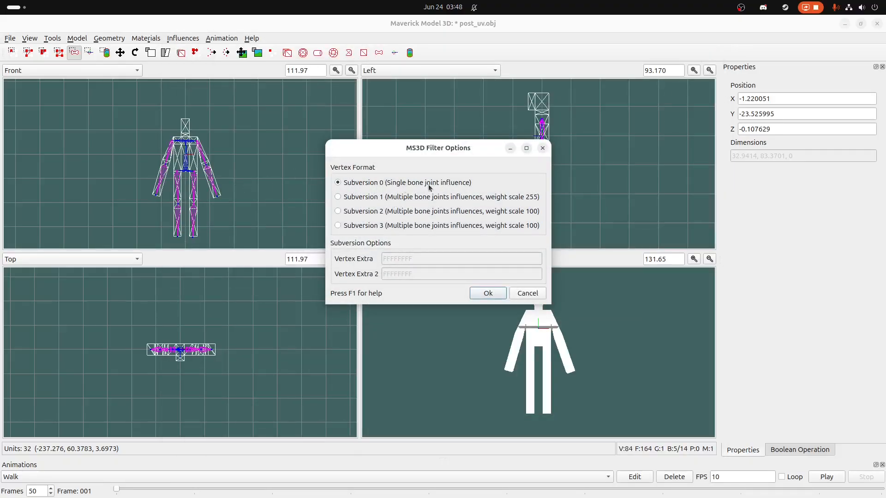
pyautogui.click(488, 294)
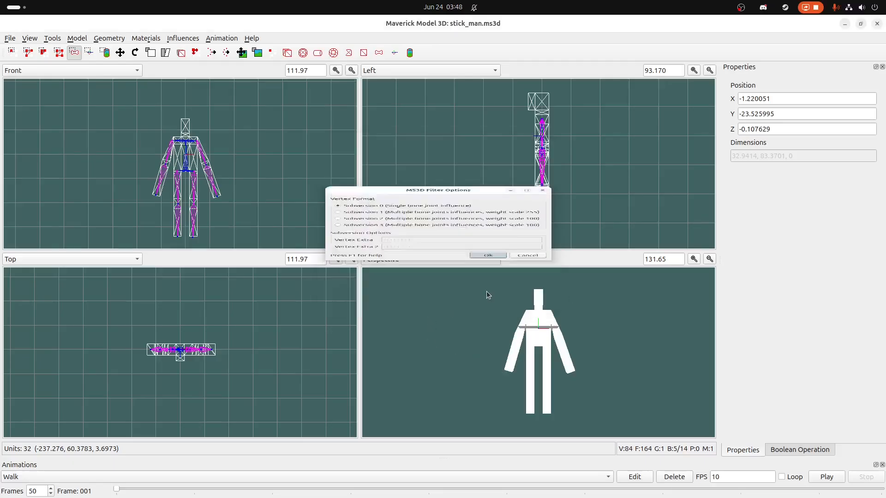
# Step: Minimize Maverick Model 3D and launch Serenity3D
pyautogui.click(847, 24)
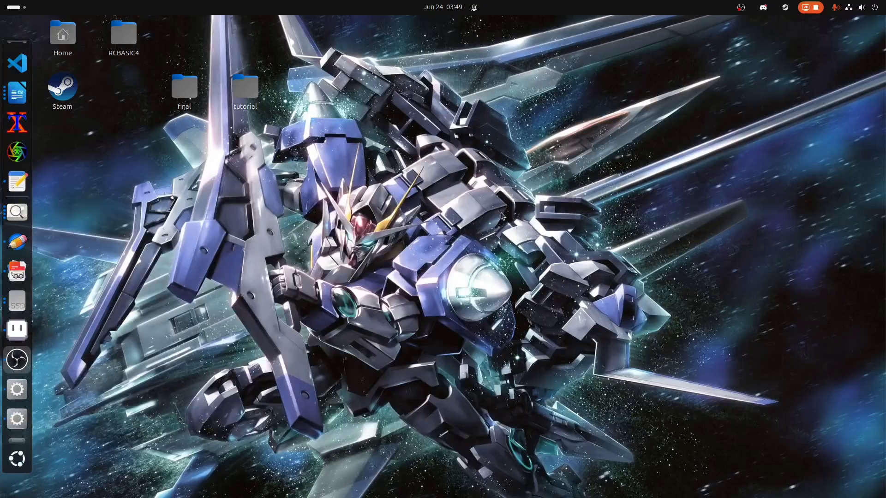
pyautogui.click(17, 458)
pyautogui.scroll(-1, 231, 390)
pyautogui.click(240, 392)
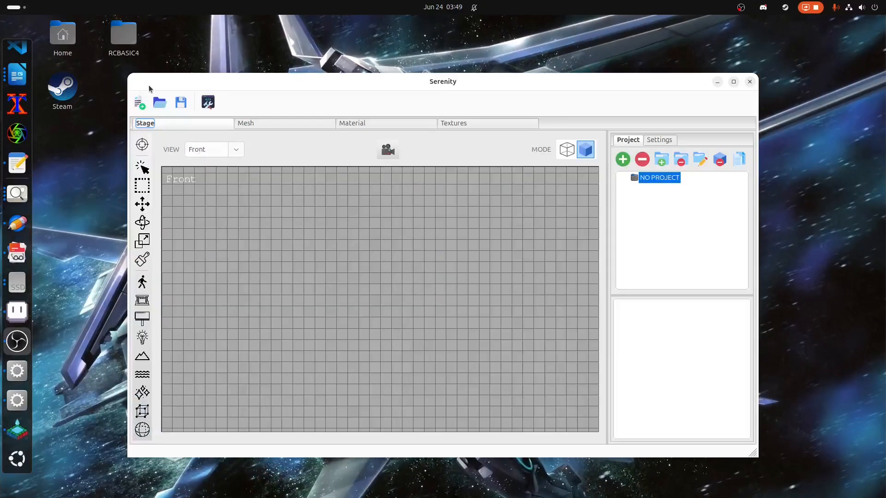
# Step: Open the project Format_Tutorial.snprj from Desktop/tutorial/formats_overview/Format_Tutorial and show its Mesh editor
pyautogui.click(158, 101)
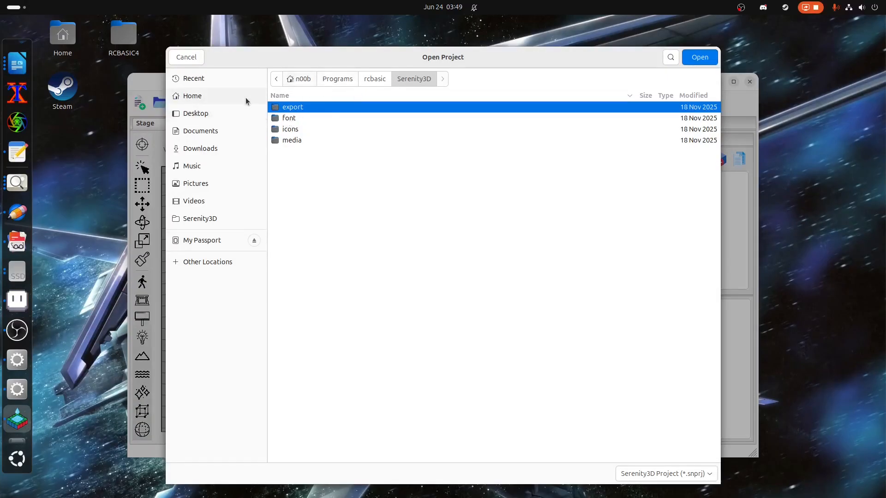
pyautogui.click(228, 110)
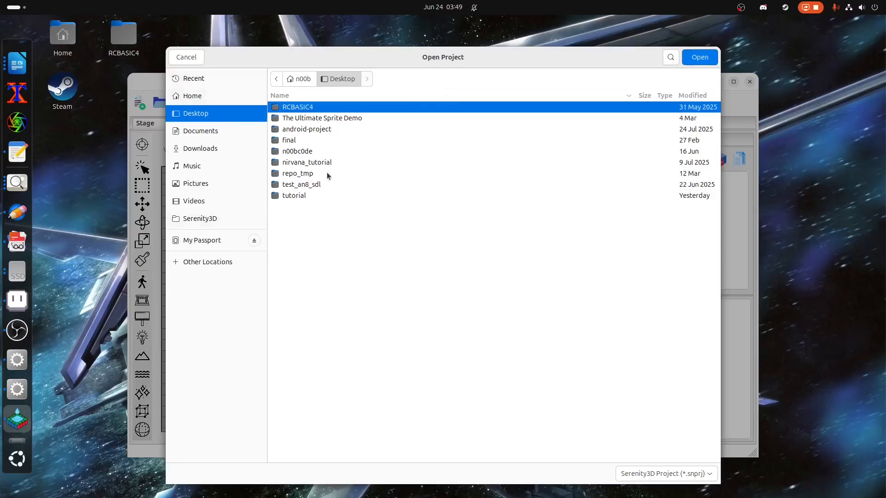
pyautogui.doubleClick(286, 195)
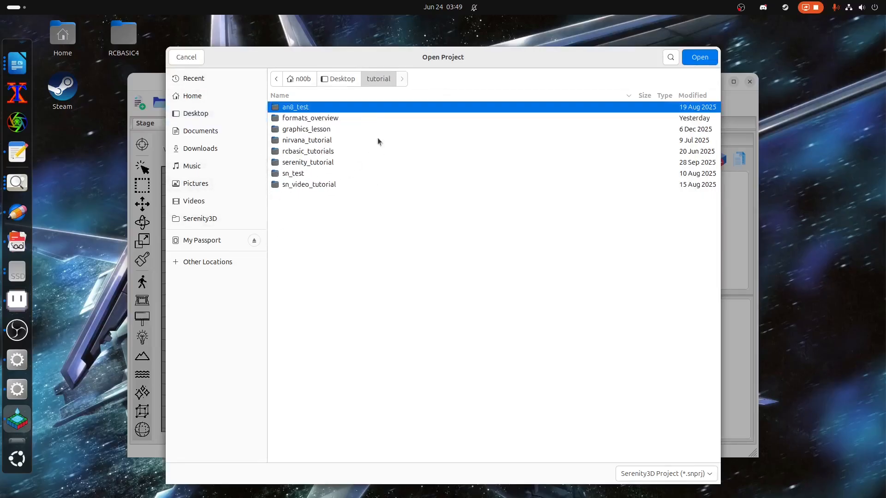
pyautogui.doubleClick(293, 119)
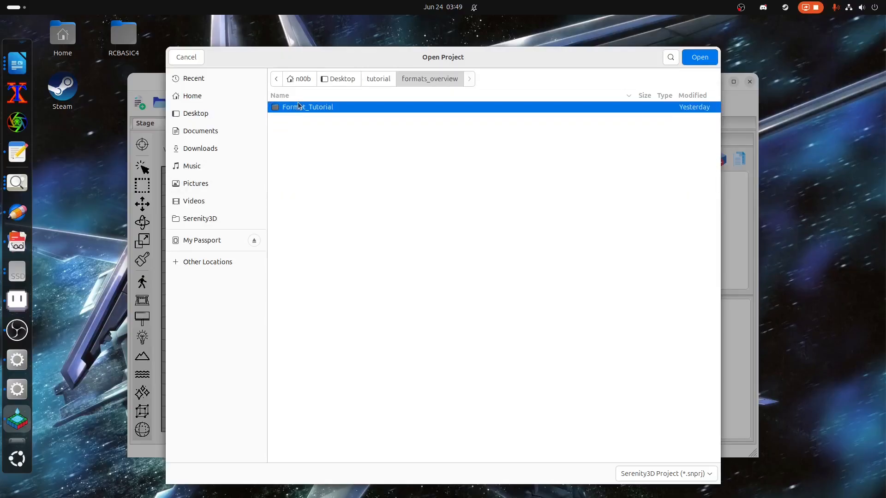
pyautogui.doubleClick(297, 107)
pyautogui.doubleClick(292, 129)
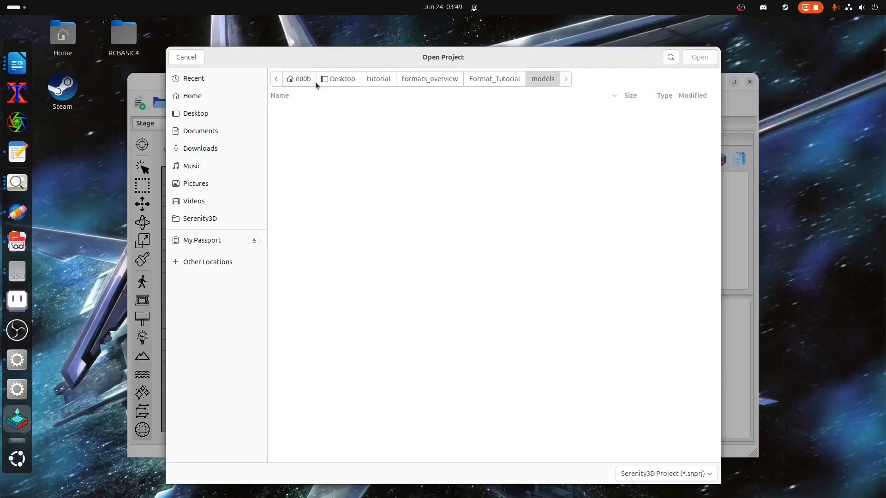
pyautogui.click(478, 79)
pyautogui.click(297, 162)
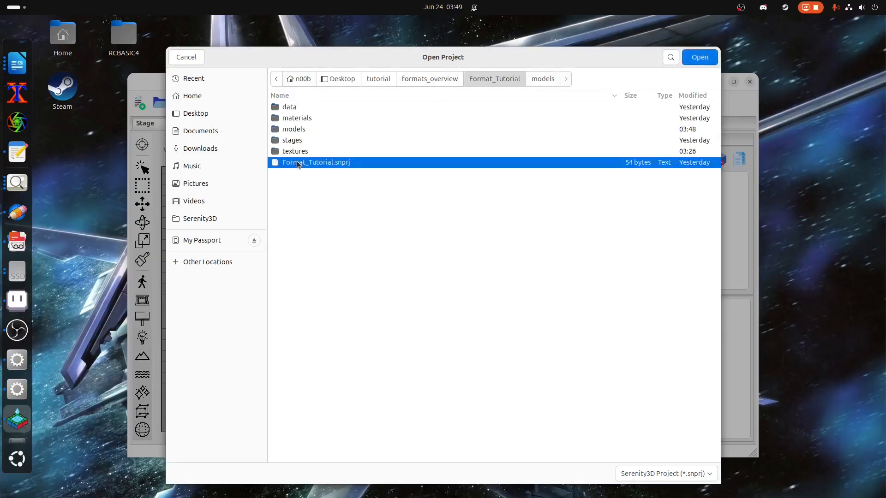
pyautogui.click(699, 57)
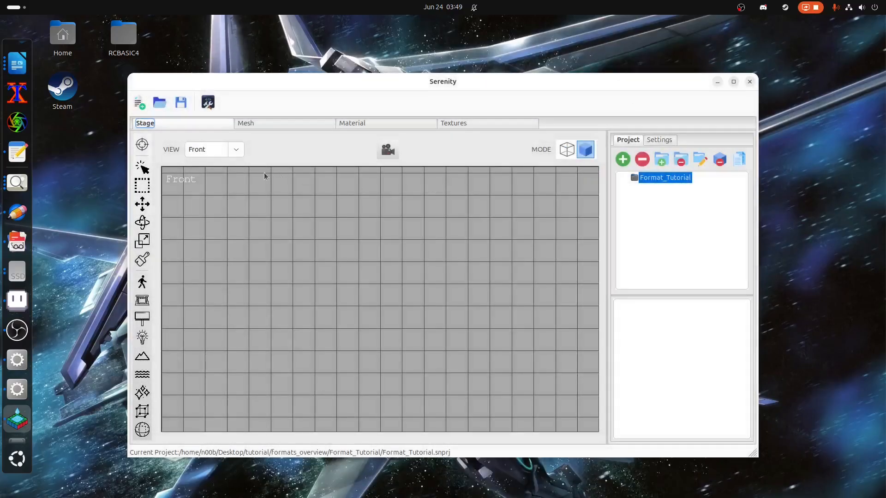
pyautogui.click(286, 122)
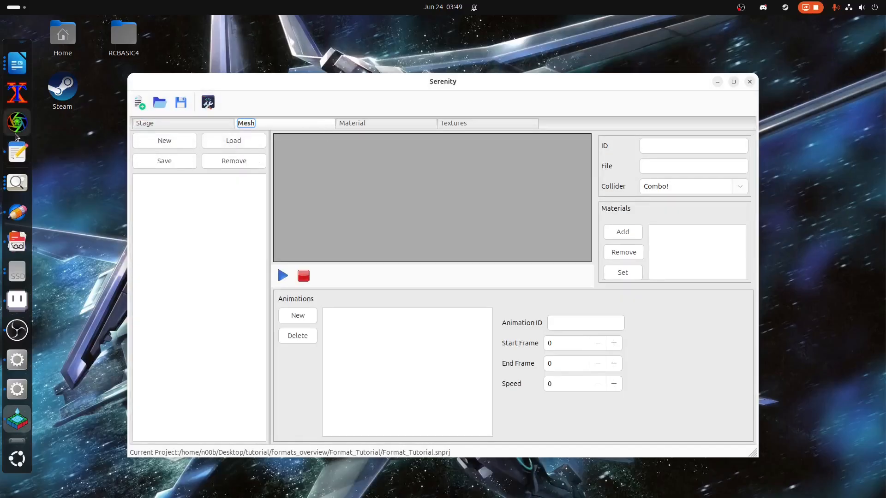
# Step: Minimize Serenity and switch to Aseprite
pyautogui.scroll(5, 16, 136)
pyautogui.scroll(-5, 15, 139)
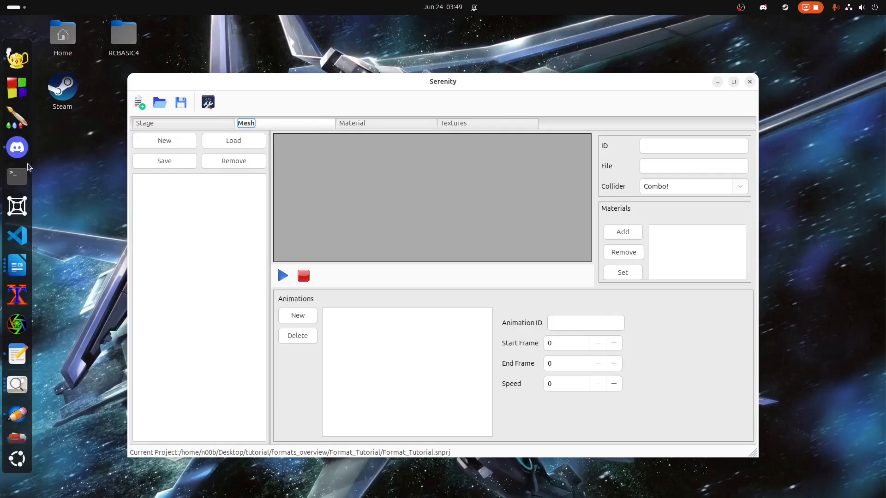
pyautogui.scroll(6, 4, 138)
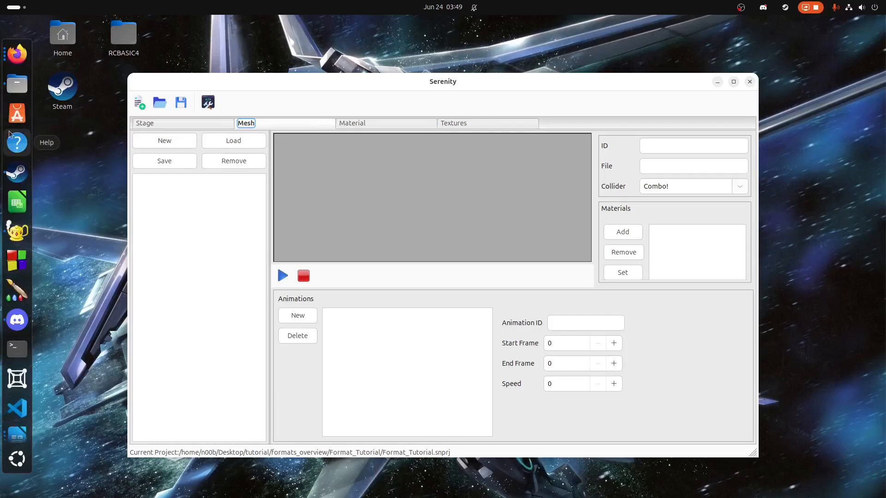
pyautogui.click(718, 82)
pyautogui.scroll(5, 2, 179)
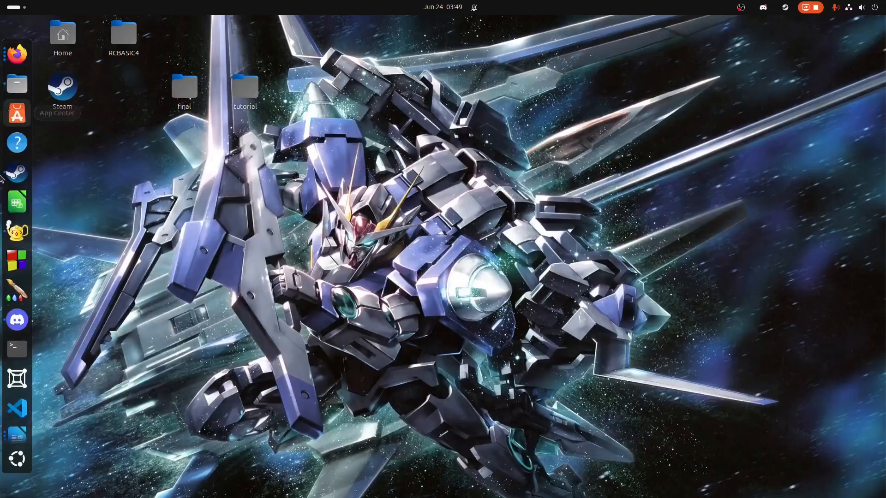
pyautogui.scroll(-5, 4, 184)
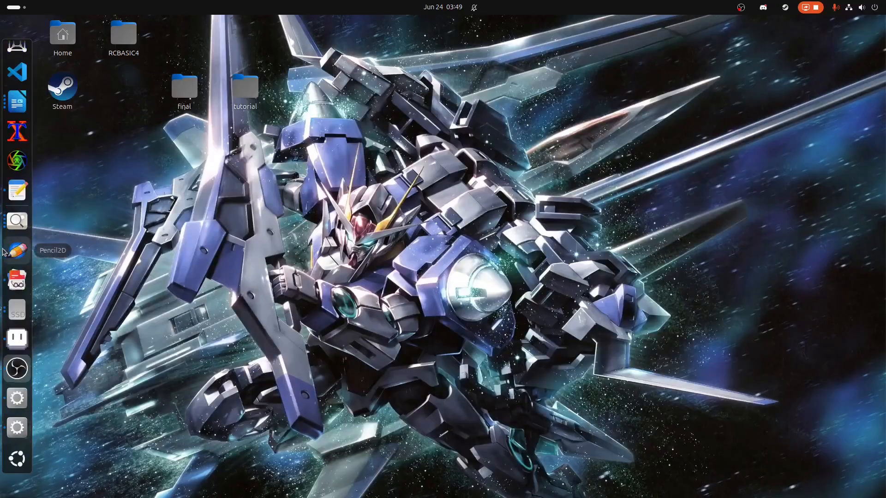
pyautogui.click(17, 338)
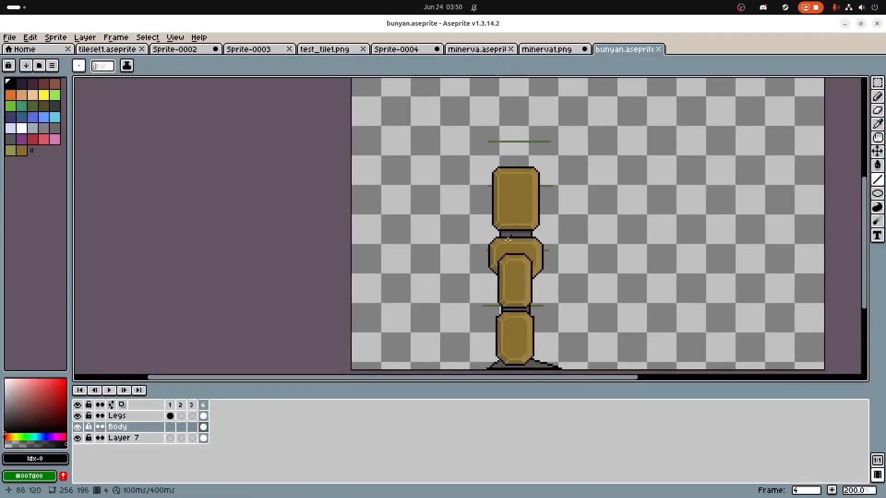
pyautogui.click(11, 37)
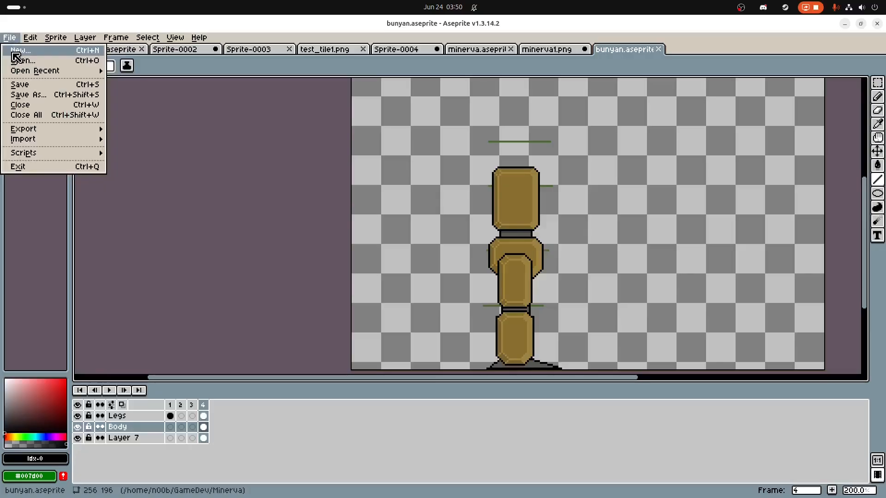
pyautogui.click(22, 56)
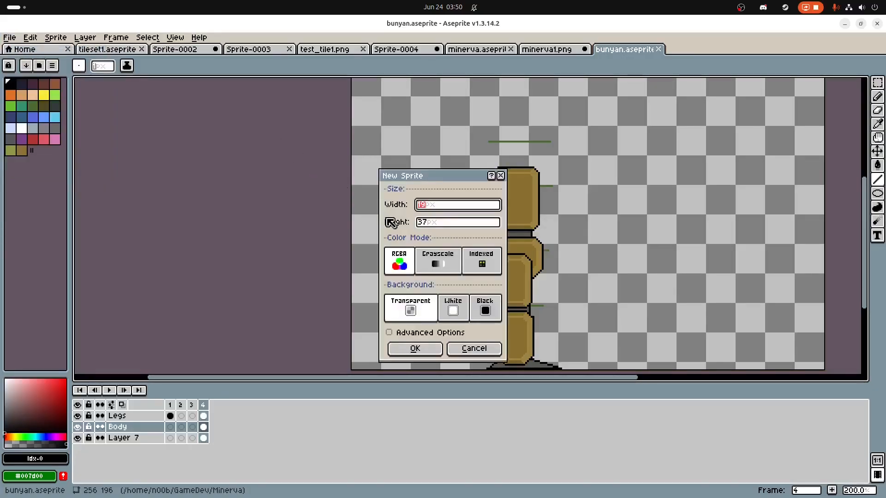
pyautogui.click(474, 349)
# Step: Open the UV layout image pre_uv.png from Desktop/tutorial/formats_overview/Format_Tutorial/textures
pyautogui.click(19, 38)
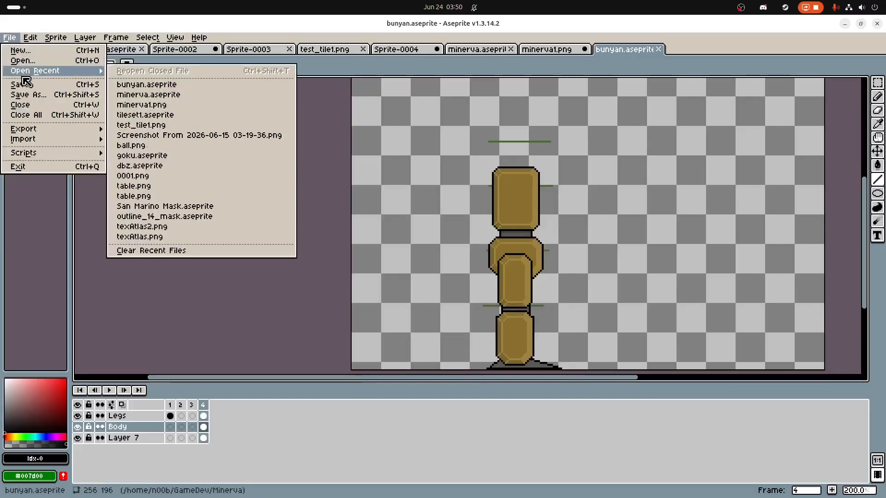
pyautogui.click(35, 61)
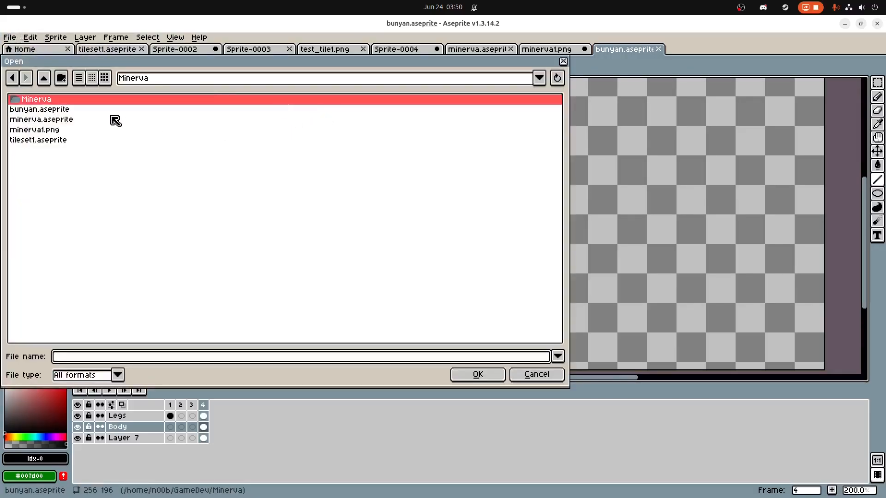
pyautogui.click(217, 79)
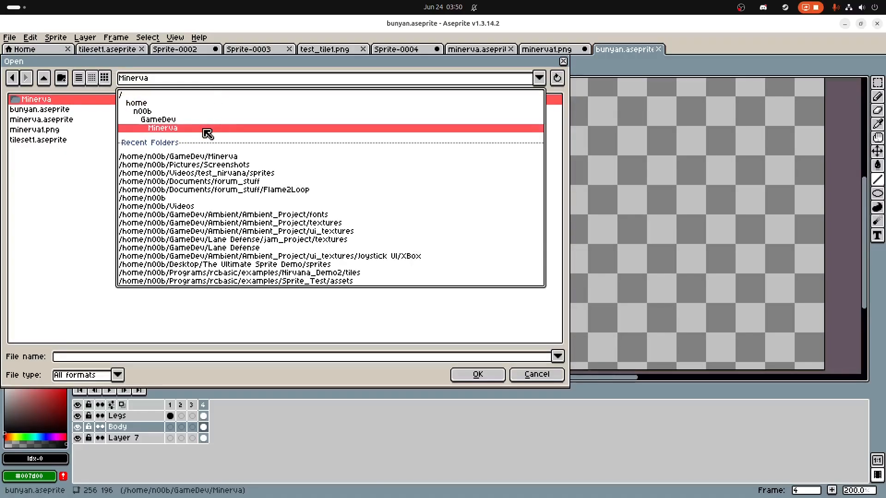
pyautogui.click(154, 114)
pyautogui.doubleClick(65, 113)
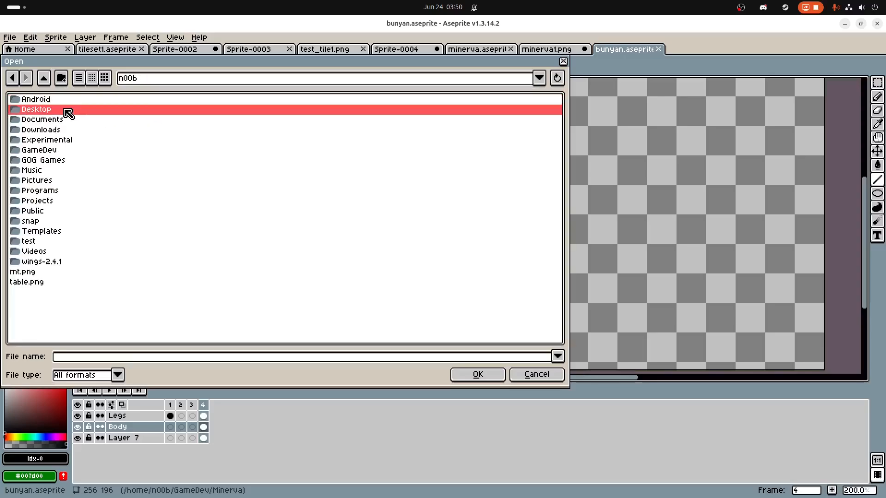
pyautogui.click(43, 185)
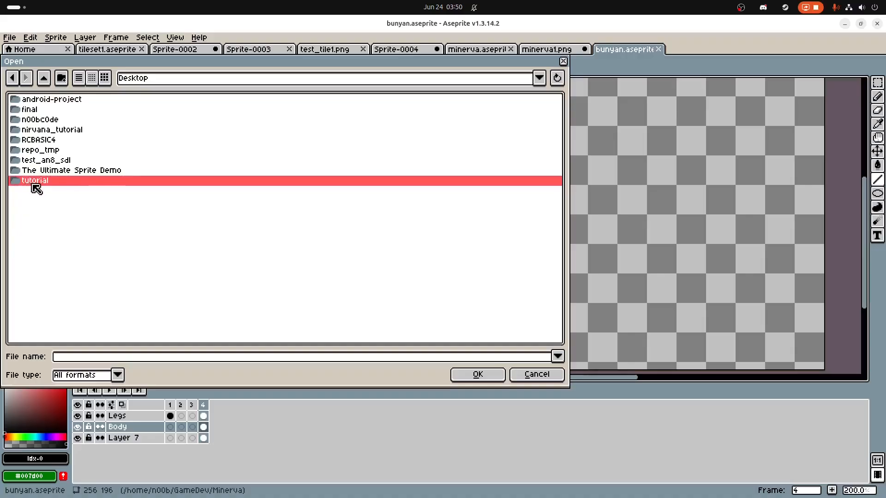
pyautogui.doubleClick(31, 184)
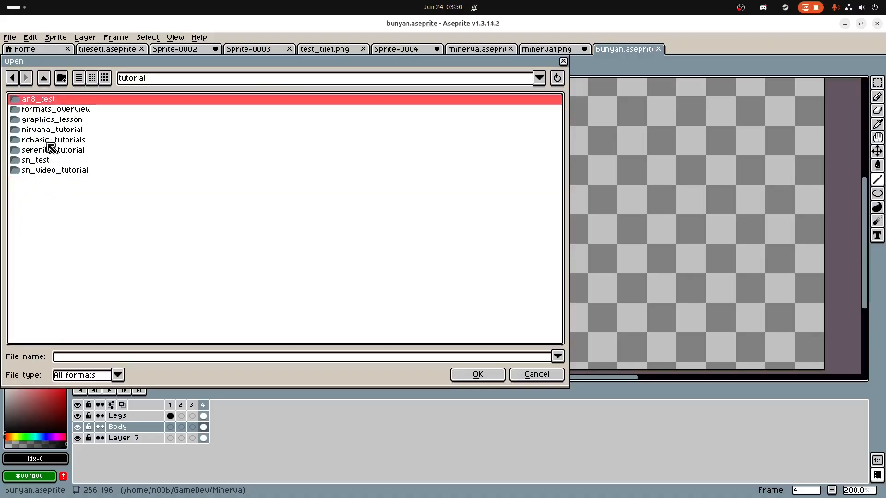
pyautogui.doubleClick(60, 110)
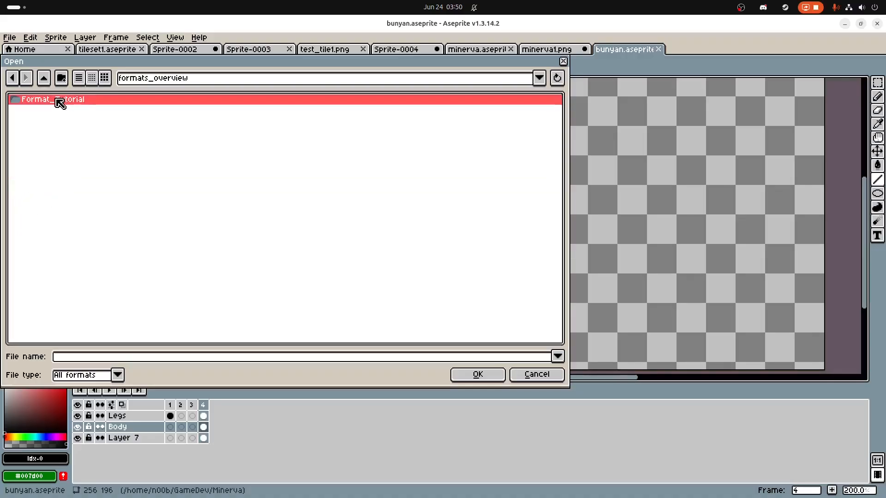
pyautogui.doubleClick(60, 102)
pyautogui.click(35, 142)
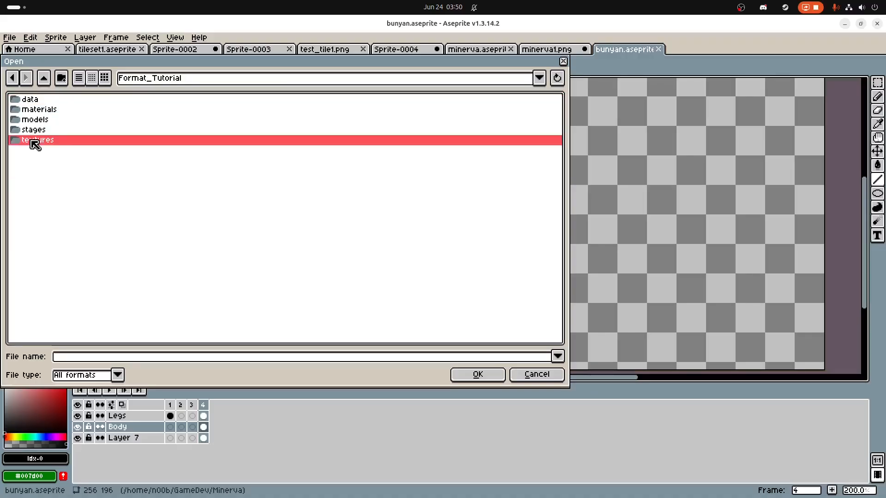
pyautogui.doubleClick(35, 142)
pyautogui.click(54, 101)
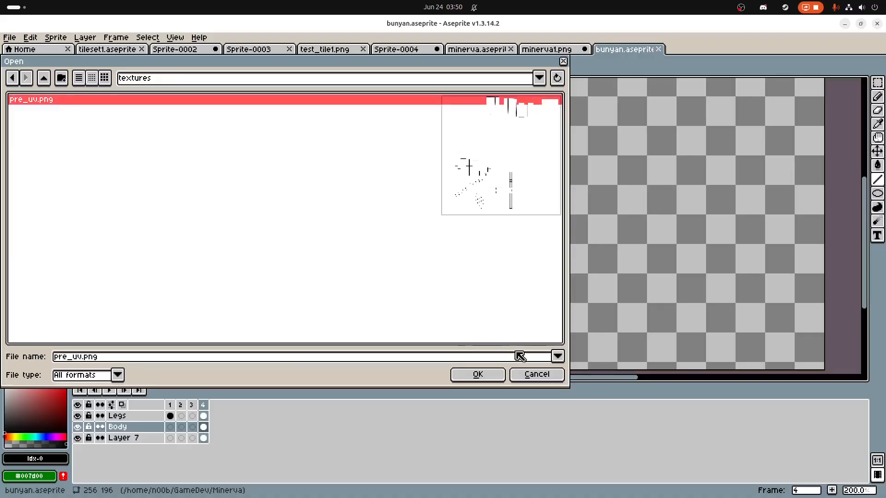
pyautogui.click(461, 374)
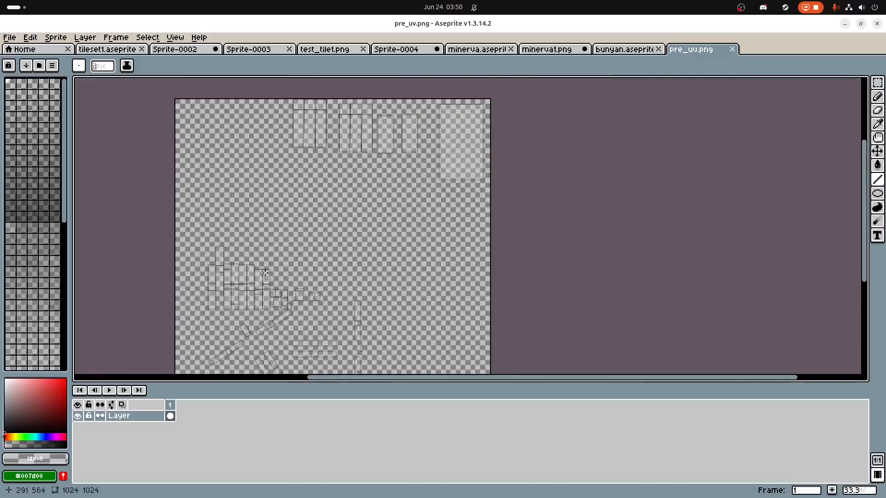
# Step: Add a new layer to pre_uv.png and move it below the UV layout layer
pyautogui.scroll(2, 379, 179)
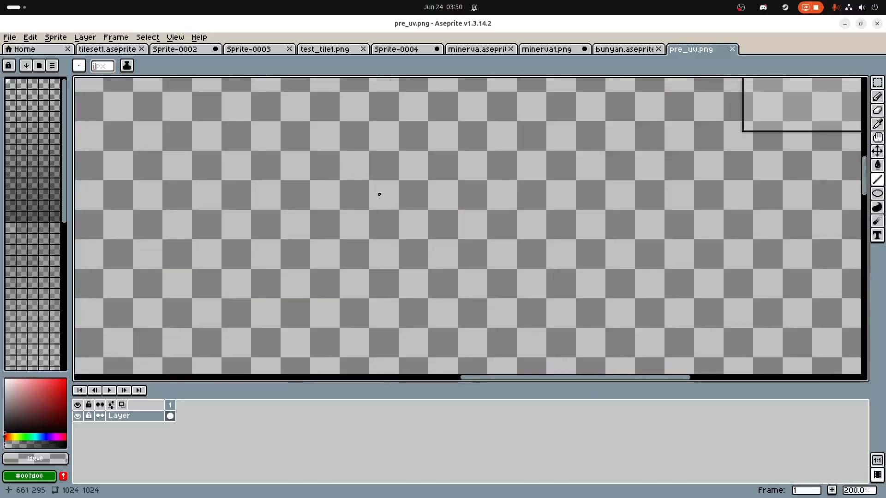
pyautogui.rightClick(134, 415)
pyautogui.moveTo(201, 425)
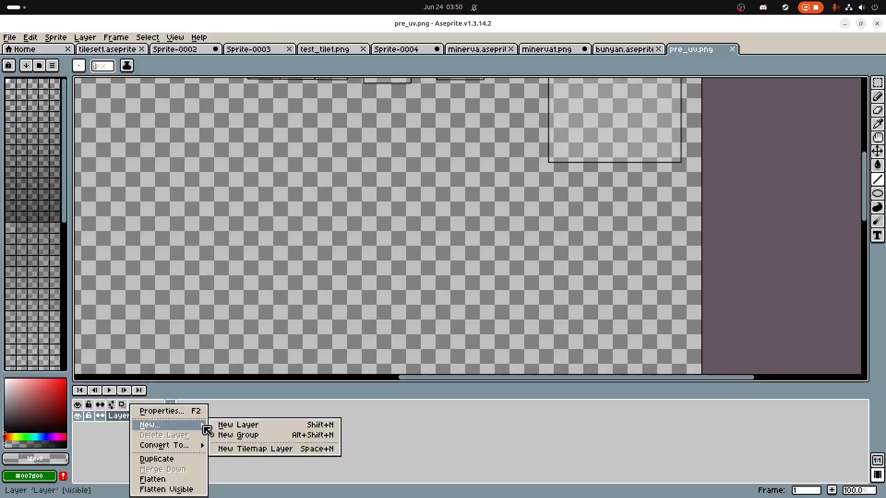
pyautogui.click(242, 427)
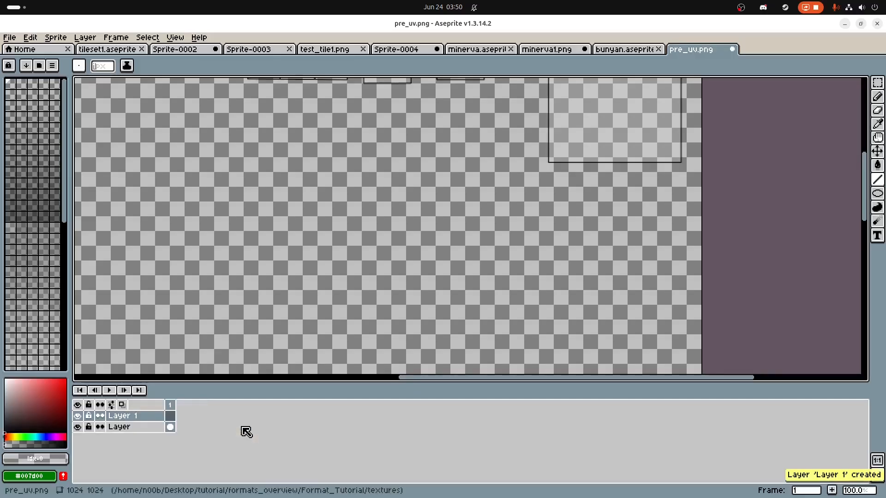
pyautogui.click(128, 425)
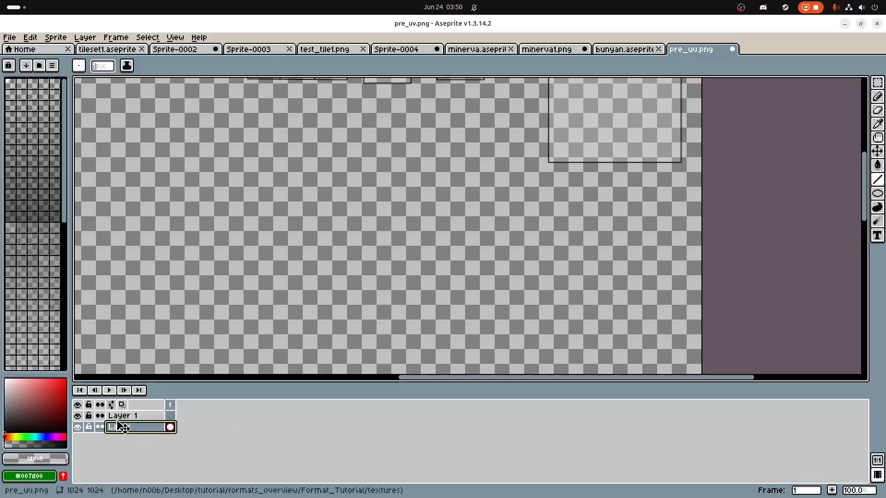
pyautogui.click(131, 416)
pyautogui.moveTo(132, 422); pyautogui.dragTo(142, 447)
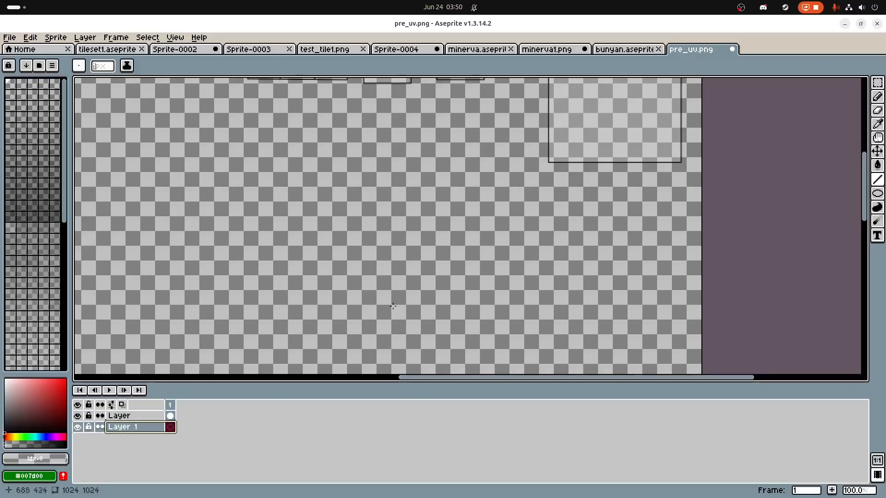
# Step: Fill the new bottom layer with fully opaque blue, HSV 240°, 68, 74, using the Paint Bucket
pyautogui.scroll(-2, 390, 276)
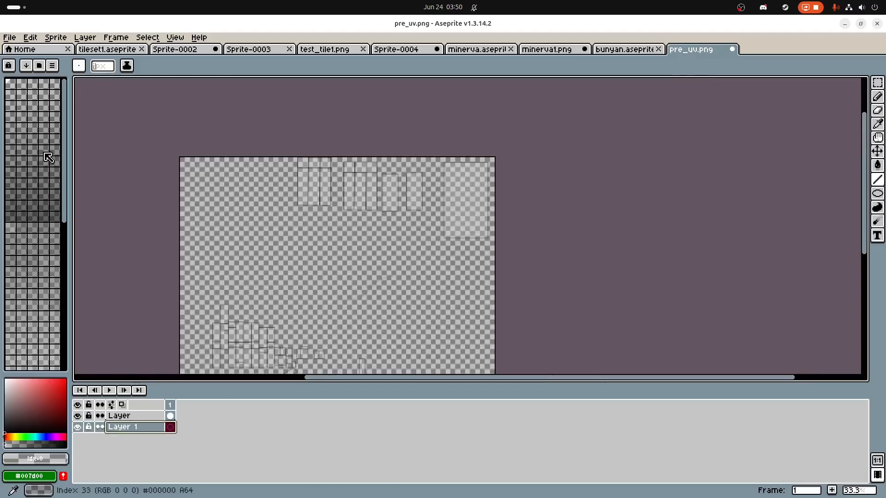
pyautogui.scroll(-5, 19, 191)
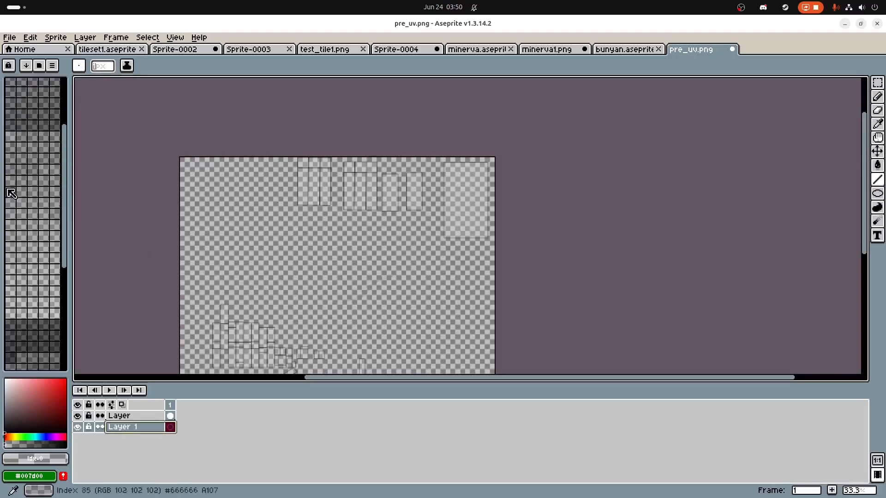
pyautogui.moveTo(43, 437); pyautogui.dragTo(44, 436)
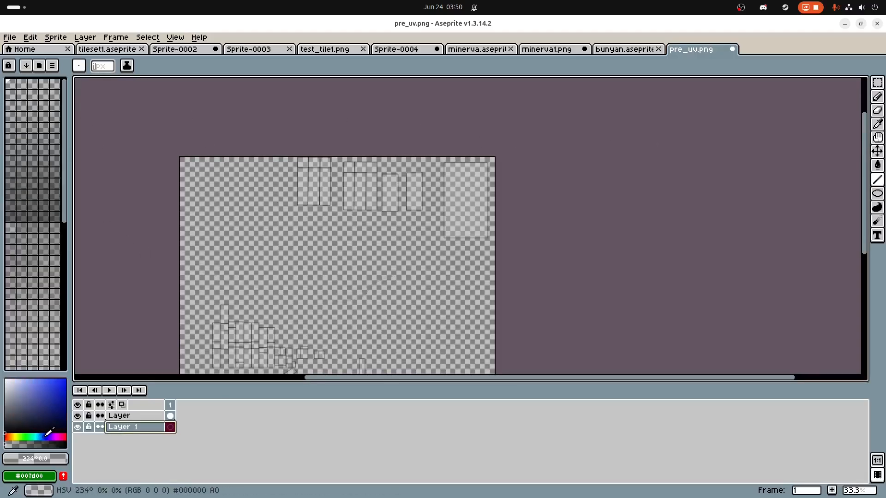
pyautogui.moveTo(34, 399)
pyautogui.mouseDown()
pyautogui.moveTo(31, 407)
pyautogui.moveTo(46, 393)
pyautogui.mouseUp()
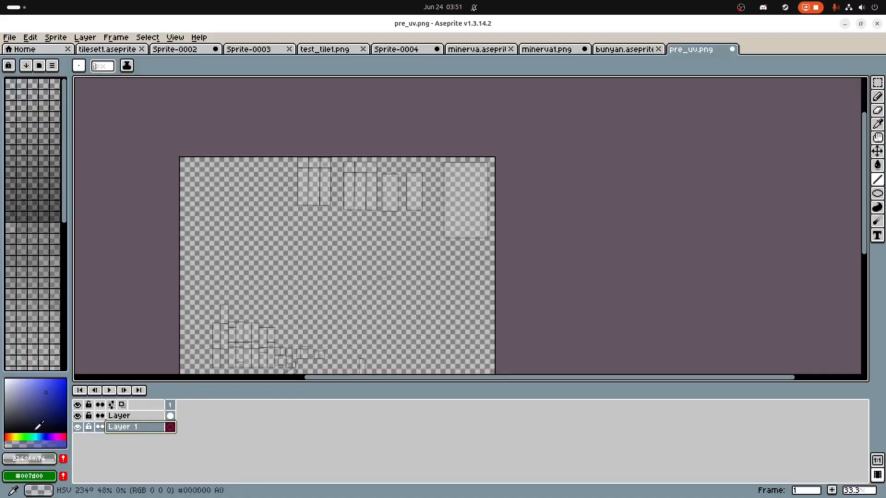
pyautogui.moveTo(33, 436); pyautogui.dragTo(67, 444)
pyautogui.click(45, 444)
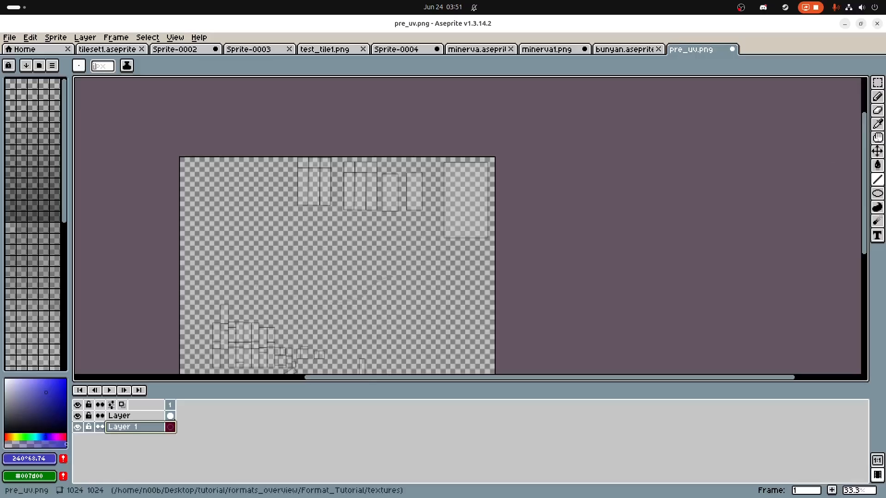
pyautogui.click(877, 166)
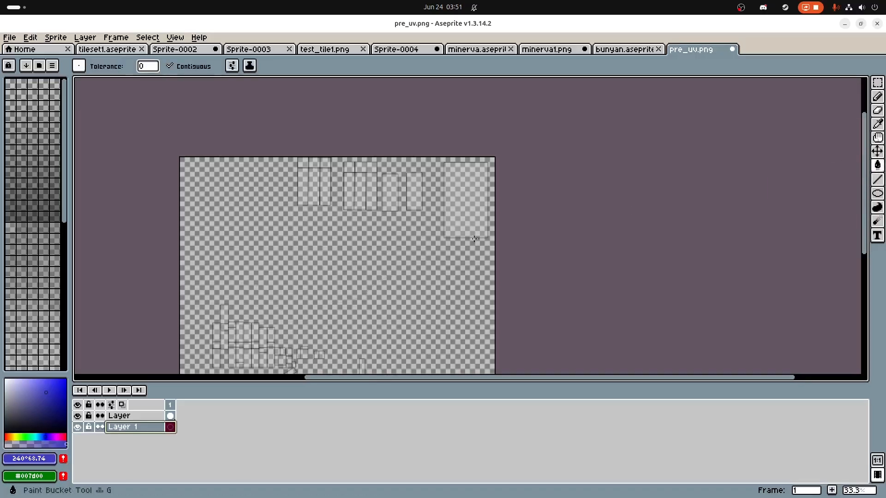
pyautogui.click(430, 259)
pyautogui.scroll(-2, 393, 272)
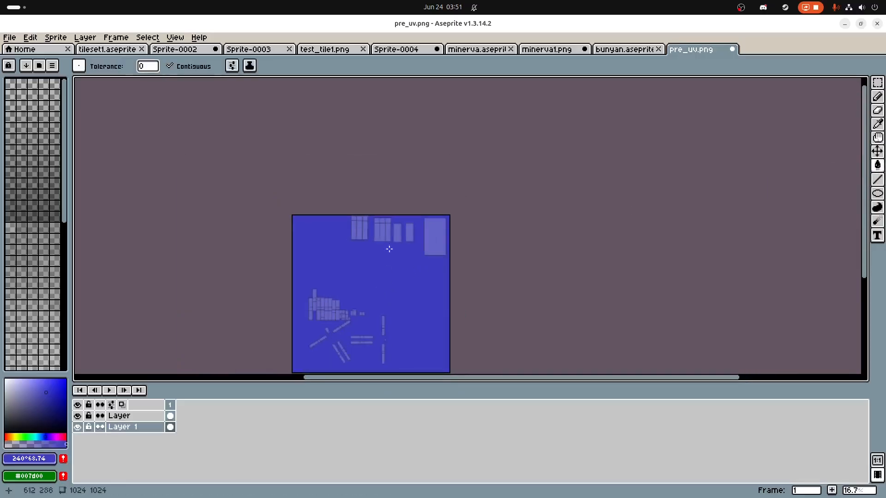
# Step: Draw two upright filled green ellipses (HSV 103°, 68, 74) as eyes in the upper half of the large face rectangle
pyautogui.scroll(4, 442, 210)
pyautogui.scroll(-1, 450, 230)
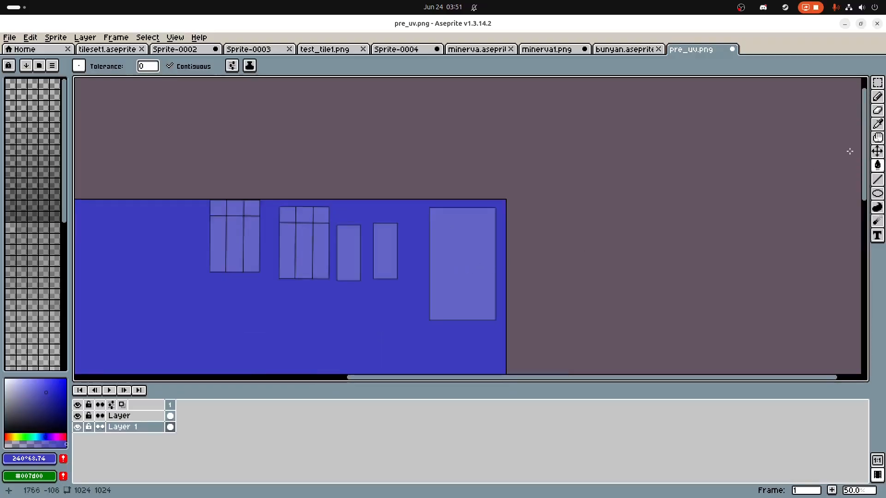
pyautogui.click(877, 193)
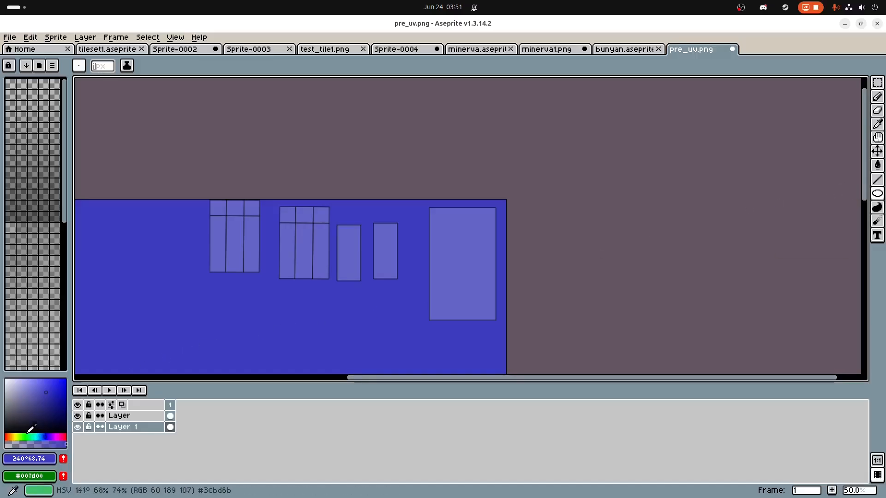
pyautogui.moveTo(10, 437); pyautogui.dragTo(5, 437)
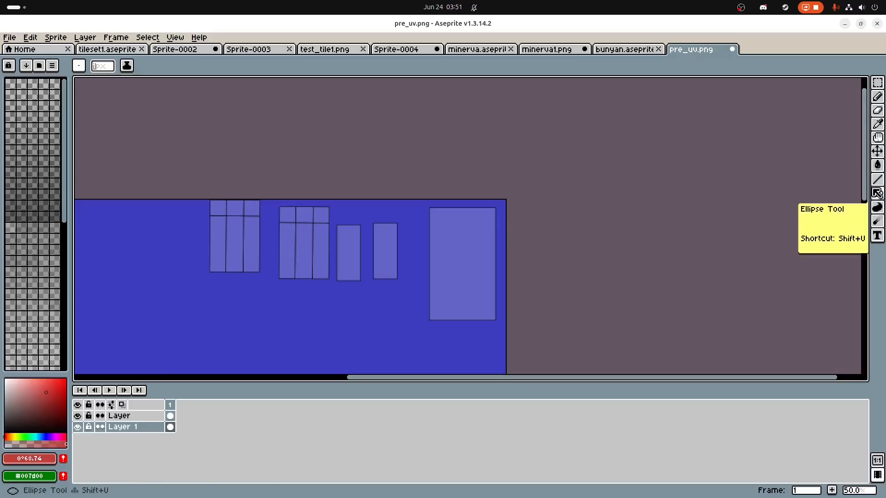
pyautogui.click(24, 436)
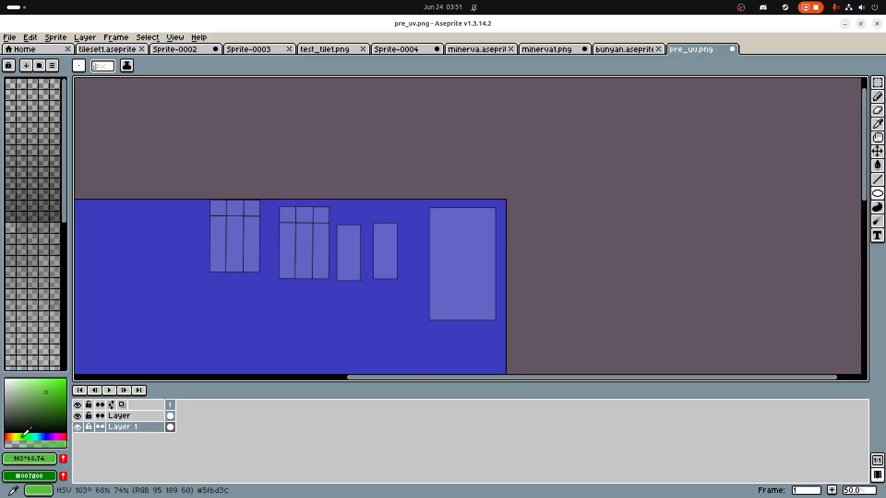
pyautogui.click(877, 193)
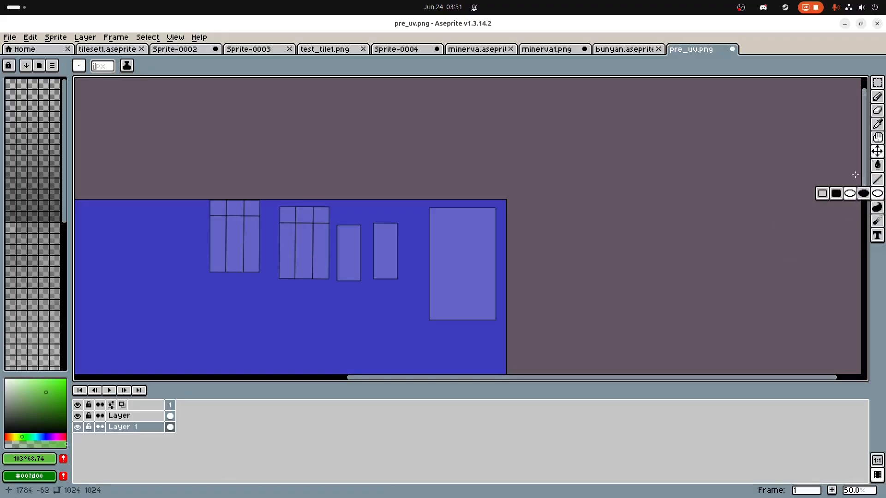
pyautogui.click(863, 193)
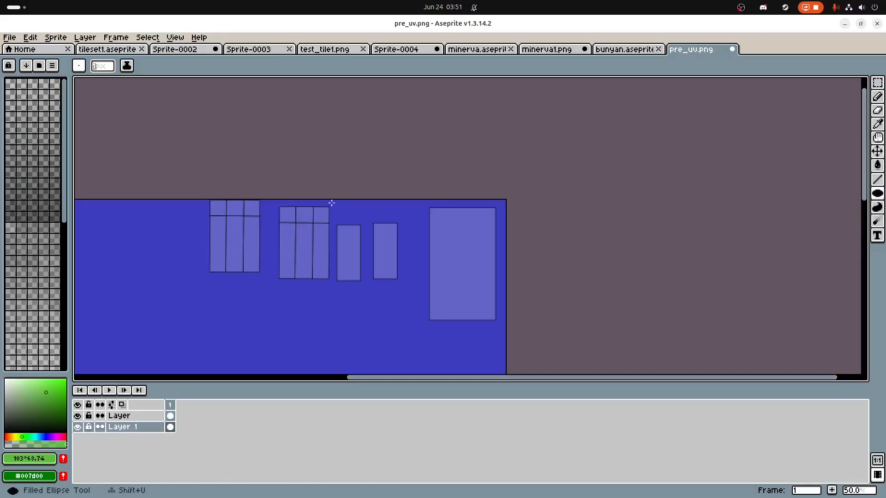
pyautogui.moveTo(444, 229); pyautogui.dragTo(476, 252)
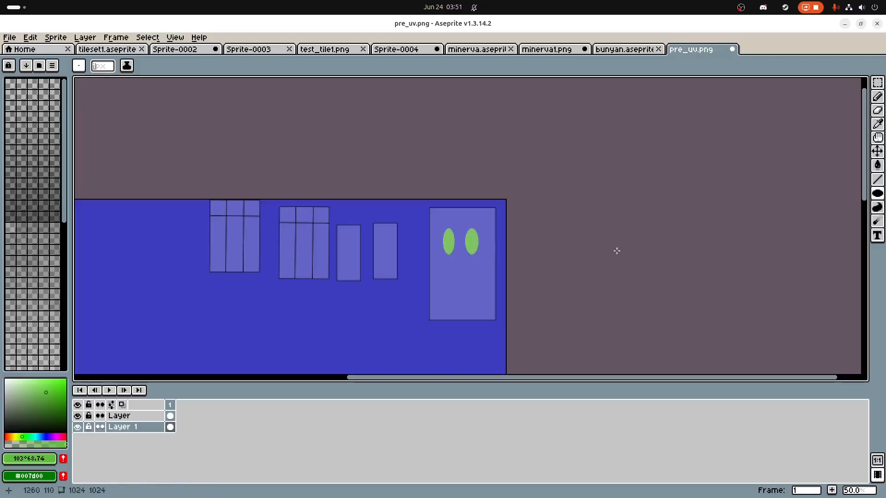
# Step: Outline a curved smiling mouth in green below the eyes with the Pencil tool
pyautogui.click(877, 96)
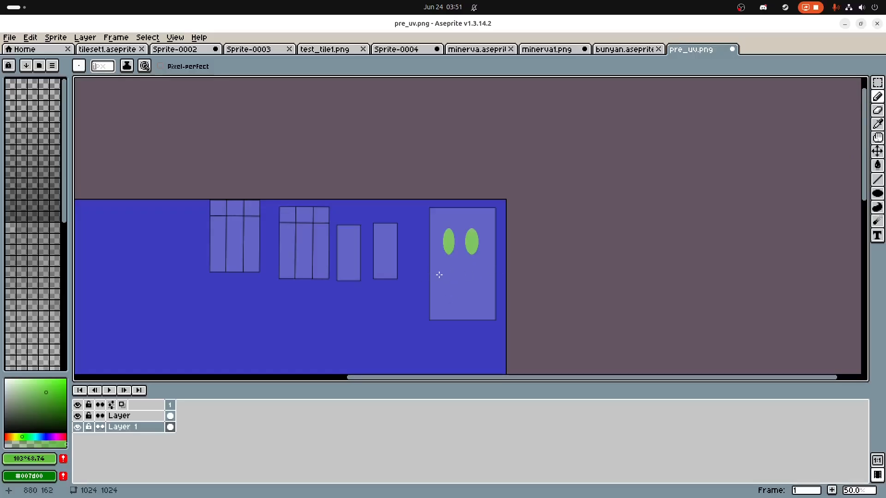
pyautogui.moveTo(439, 275)
pyautogui.mouseDown()
pyautogui.moveTo(480, 285)
pyautogui.moveTo(445, 288)
pyautogui.mouseUp()
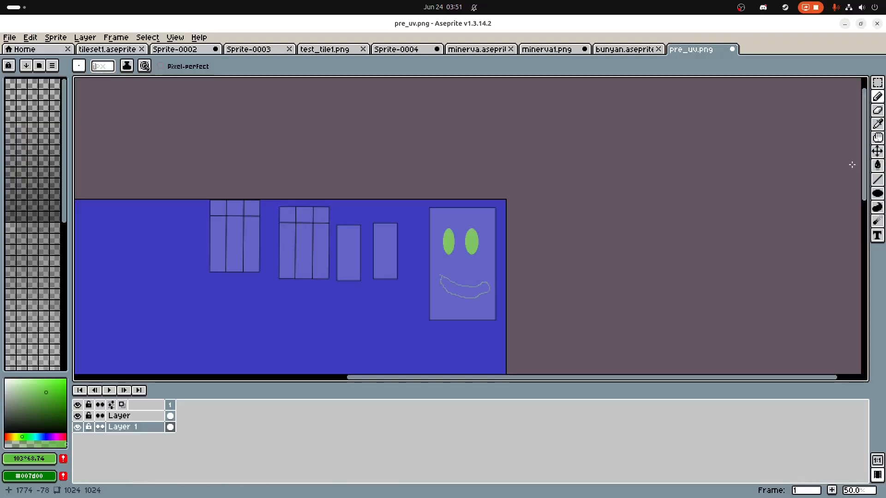
pyautogui.click(877, 165)
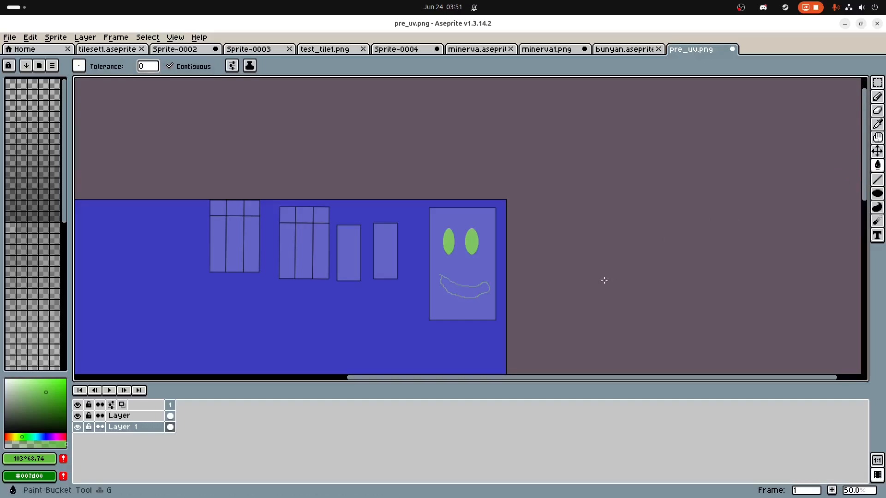
pyautogui.click(456, 289)
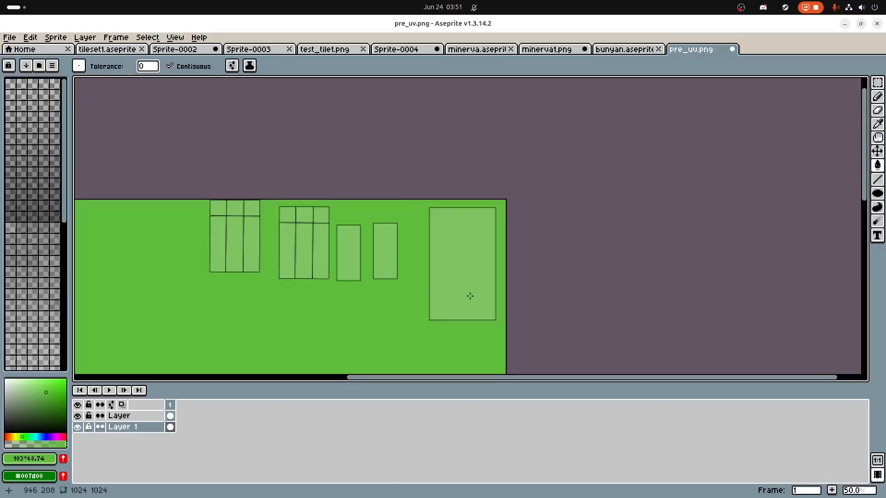
pyautogui.hotkey('ctrl', 'z')
# Step: Close the gap at the mouth outline's left corner with the Pencil tool and fill the mouth with green
pyautogui.scroll(4, 446, 300)
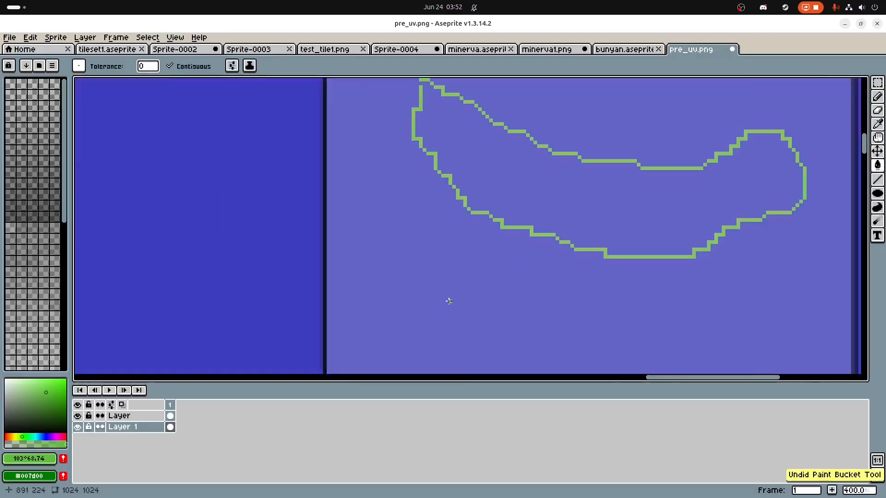
pyautogui.scroll(-1, 445, 291)
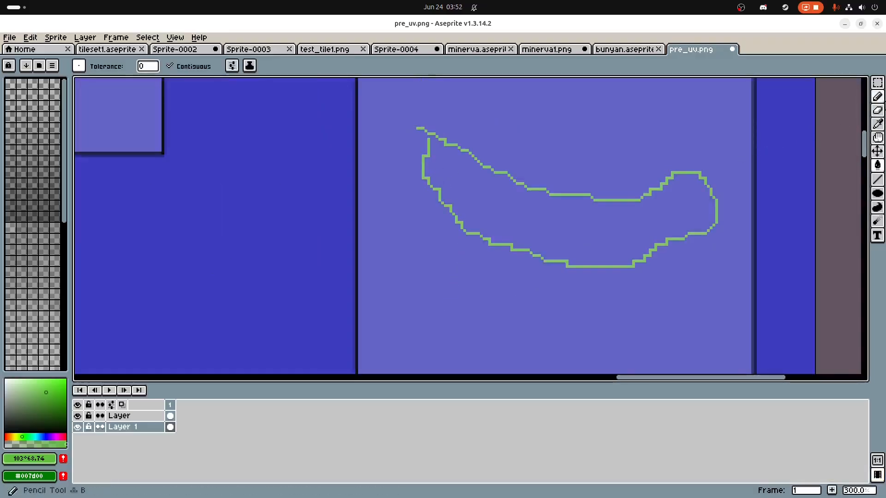
pyautogui.click(877, 96)
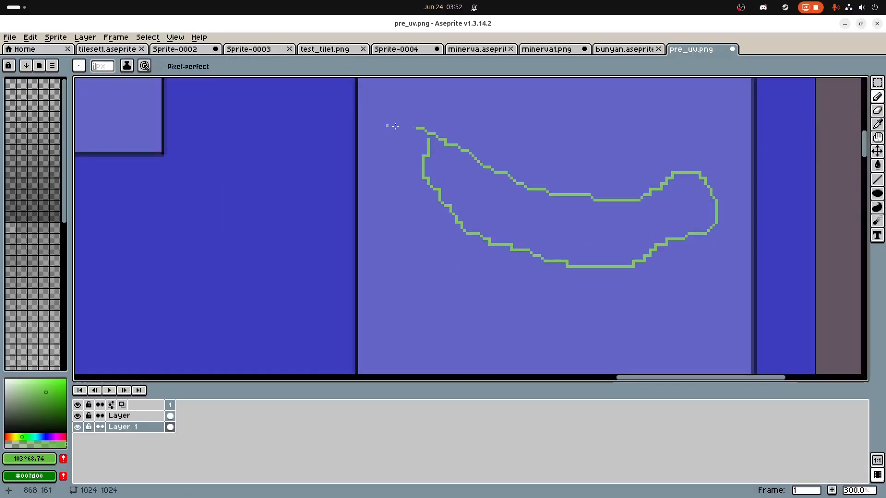
pyautogui.moveTo(417, 128); pyautogui.dragTo(422, 155)
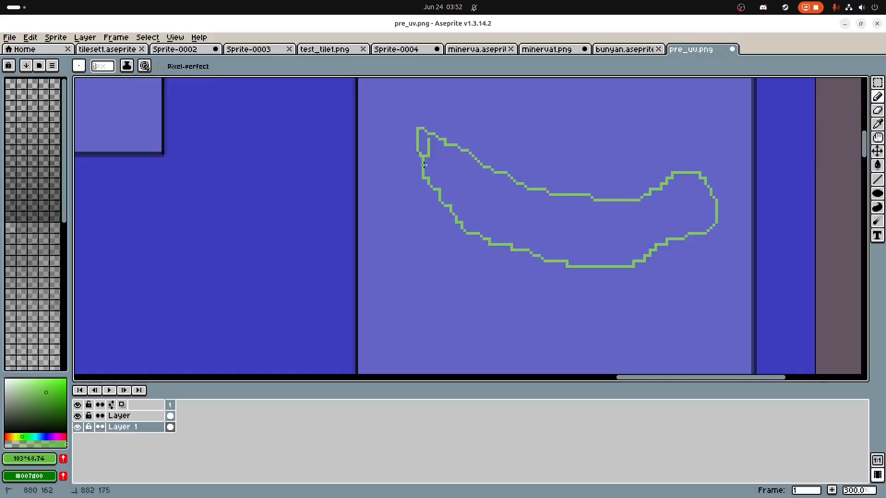
pyautogui.click(877, 165)
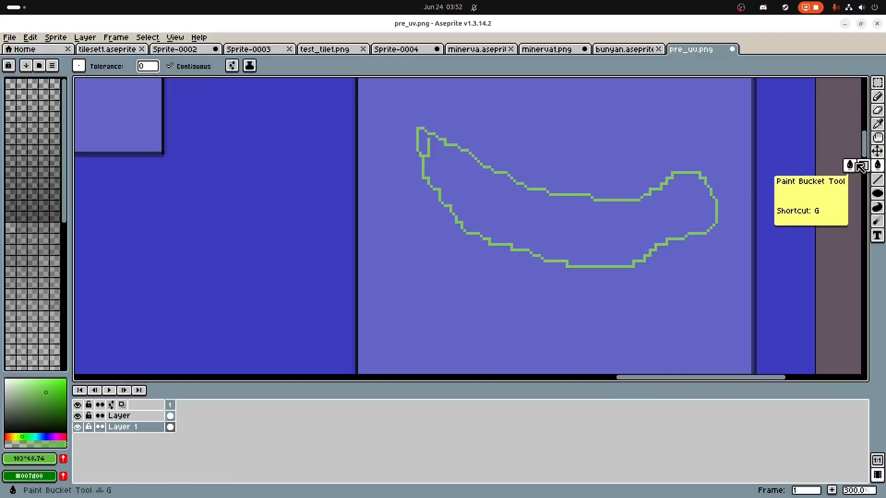
pyautogui.click(622, 223)
pyautogui.scroll(-5, 436, 252)
pyautogui.scroll(-1, 436, 252)
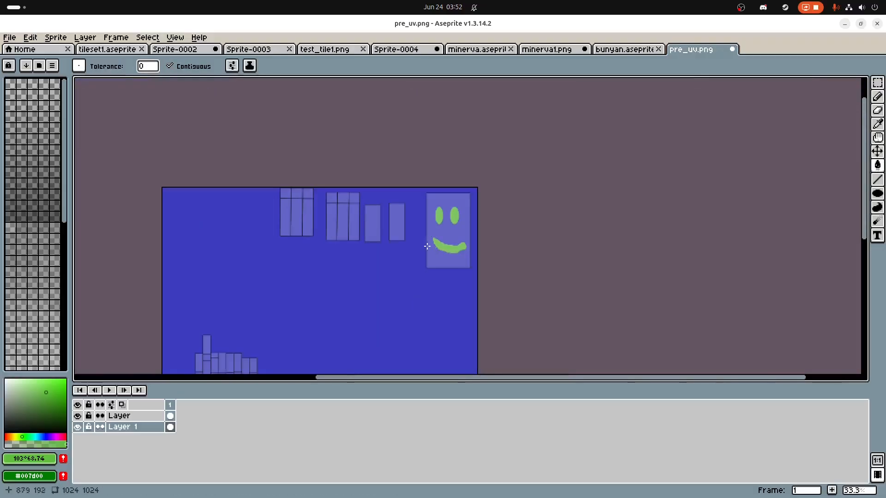
# Step: Draw a filled red rectangle (HSV 10°, 90, 70), about 460 px wide, behind the UV islands beside the face at the canvas's upper edge
pyautogui.scroll(2, 275, 194)
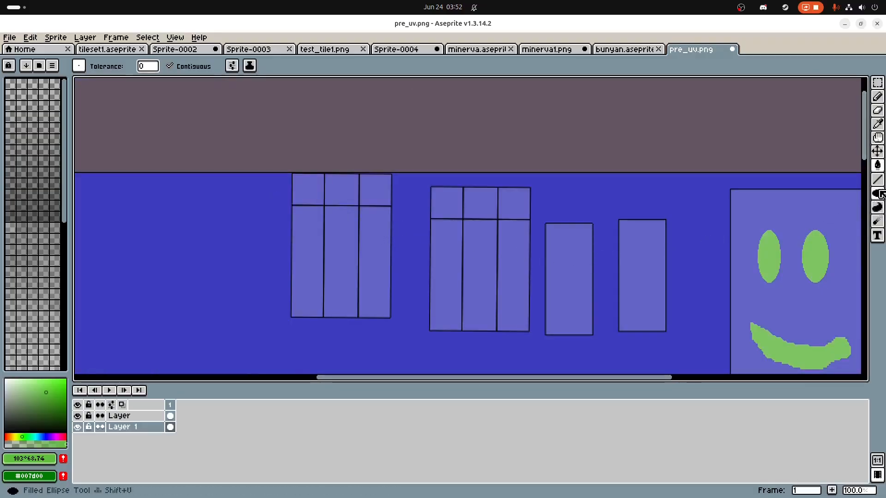
pyautogui.moveTo(878, 193); pyautogui.dragTo(835, 194)
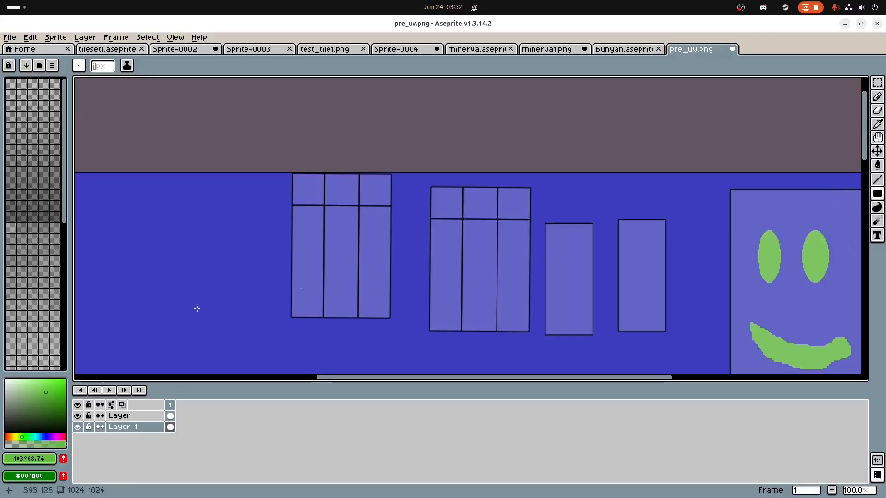
pyautogui.click(7, 436)
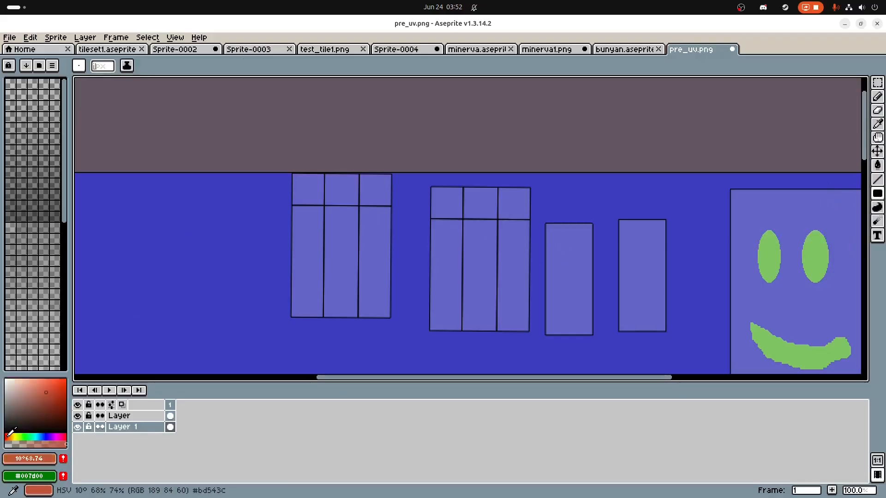
pyautogui.click(59, 401)
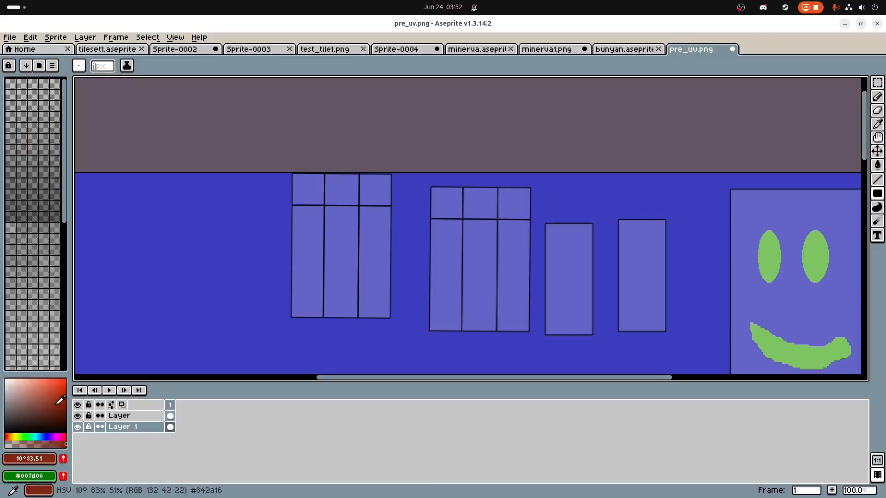
pyautogui.moveTo(56, 405)
pyautogui.mouseDown()
pyautogui.moveTo(46, 406)
pyautogui.moveTo(58, 410)
pyautogui.moveTo(61, 395)
pyautogui.mouseUp()
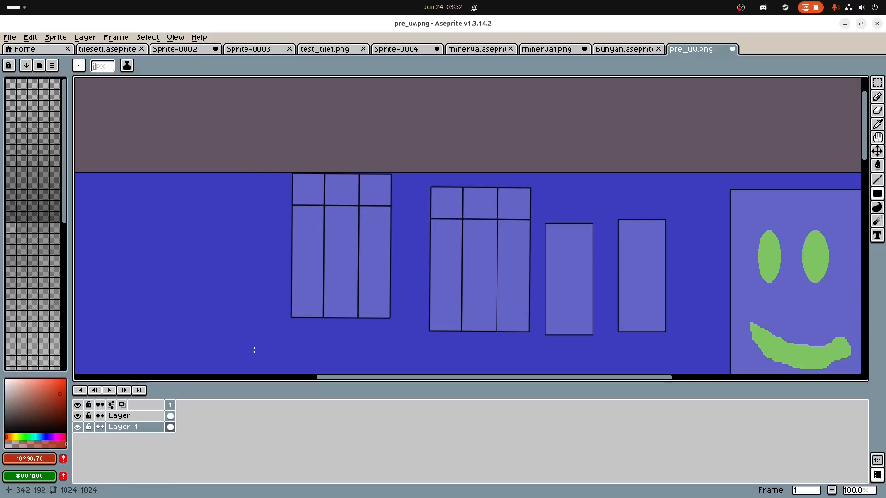
pyautogui.moveTo(253, 351); pyautogui.dragTo(676, 141)
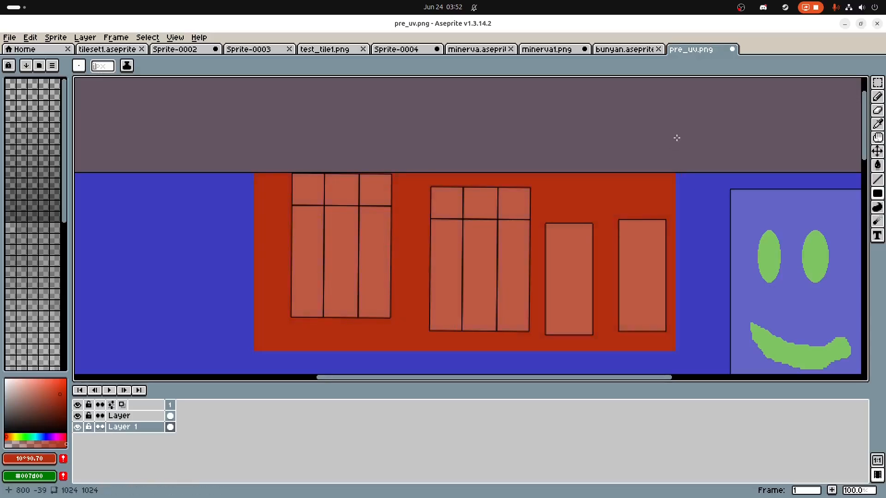
# Step: Save the painted texture over pre_uv.png, accepting the PNG format without layer support
pyautogui.scroll(5, 570, 204)
pyautogui.scroll(-1, 559, 211)
pyautogui.scroll(-3, 555, 218)
pyautogui.scroll(-6, 556, 217)
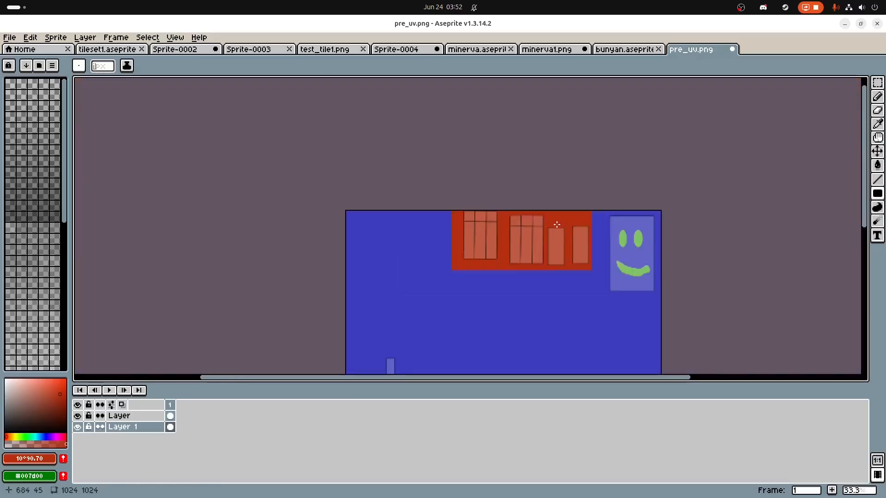
pyautogui.scroll(-1, 555, 355)
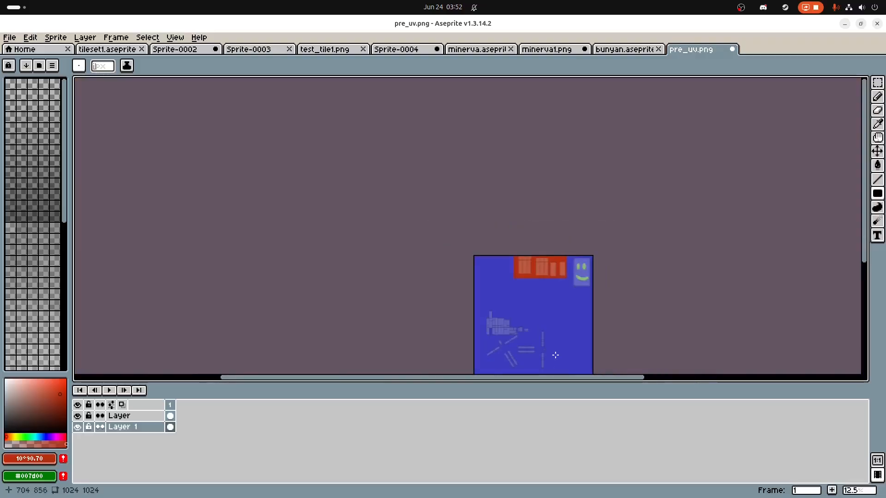
pyautogui.scroll(2, 555, 353)
pyautogui.click(10, 37)
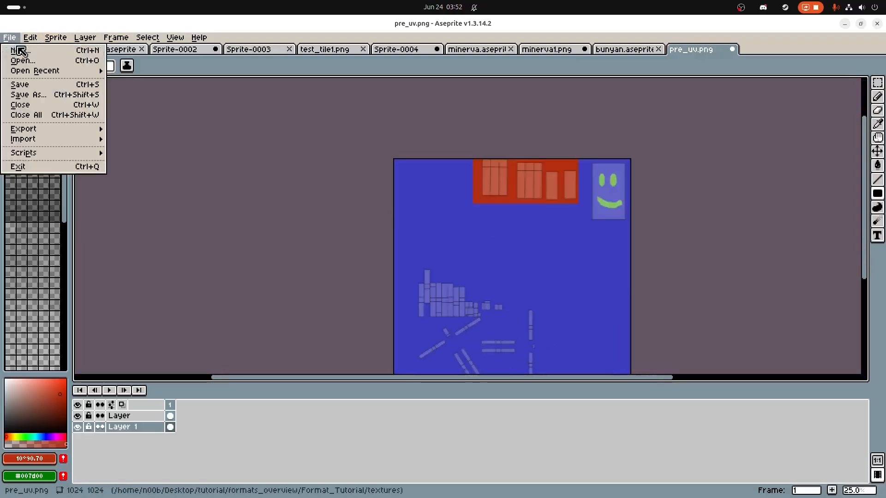
pyautogui.click(14, 83)
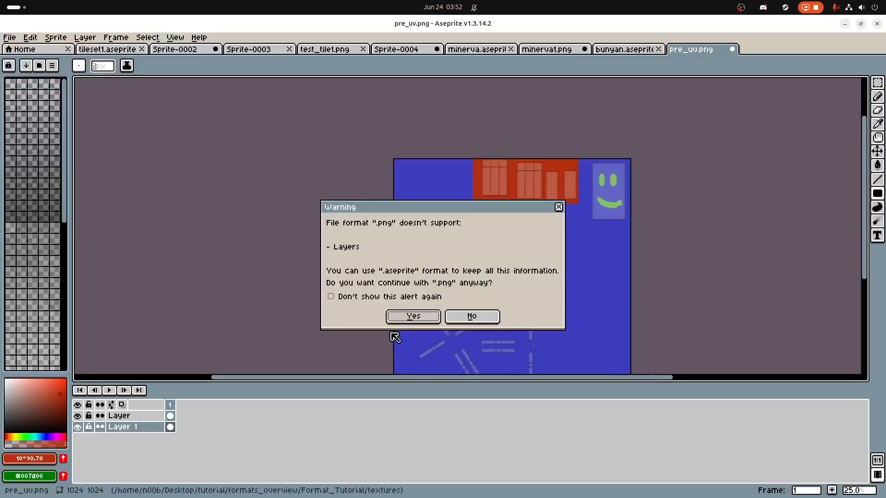
pyautogui.click(413, 315)
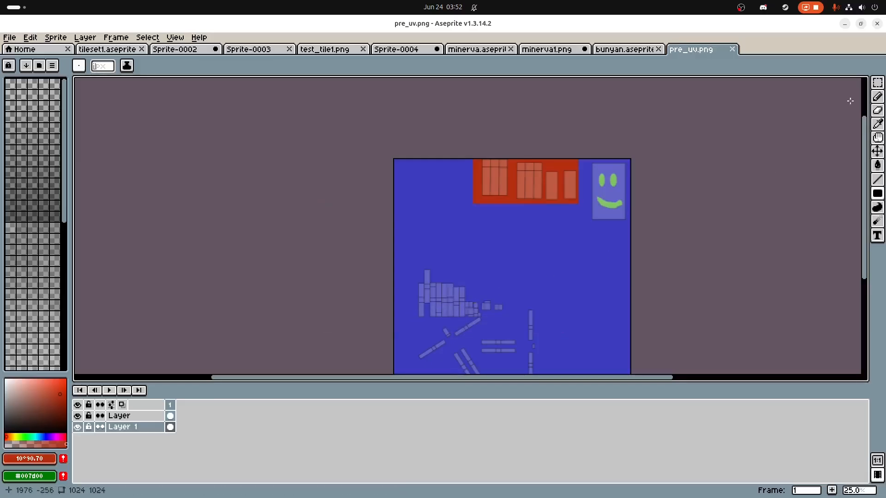
# Step: Switch to Serenity and add pre_uv.png to the project's textures
pyautogui.click(845, 25)
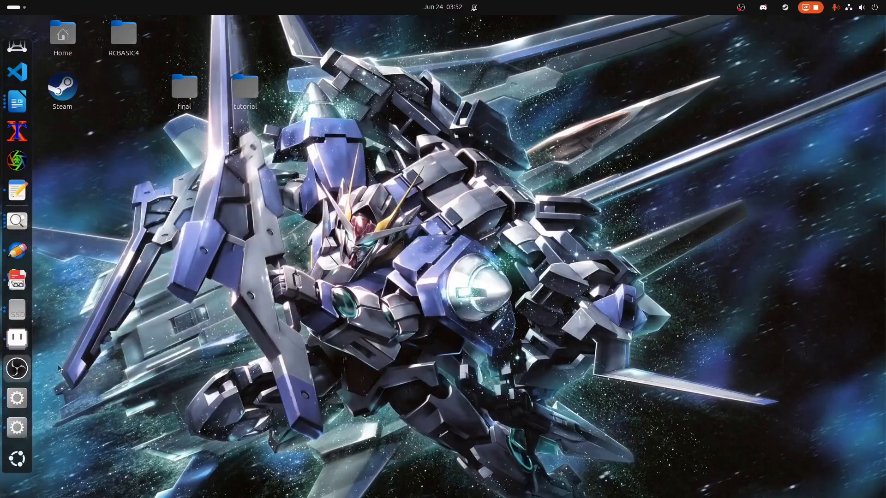
pyautogui.click(13, 395)
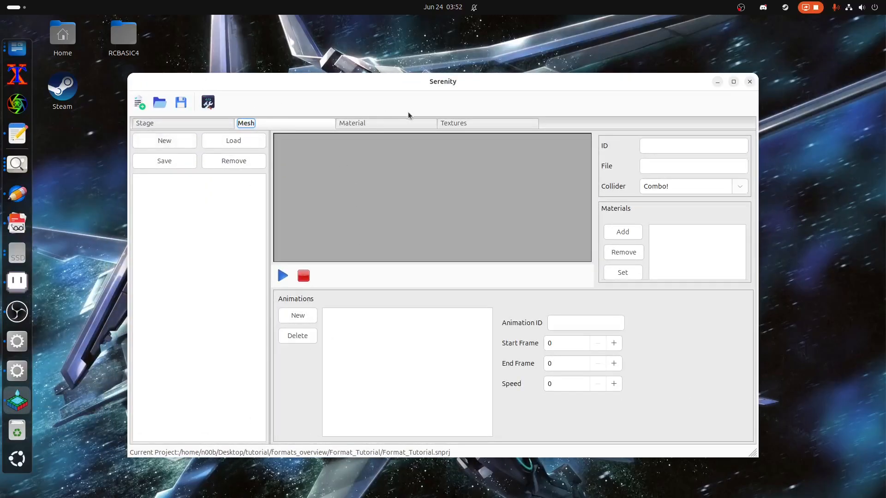
pyautogui.click(385, 124)
pyautogui.click(475, 124)
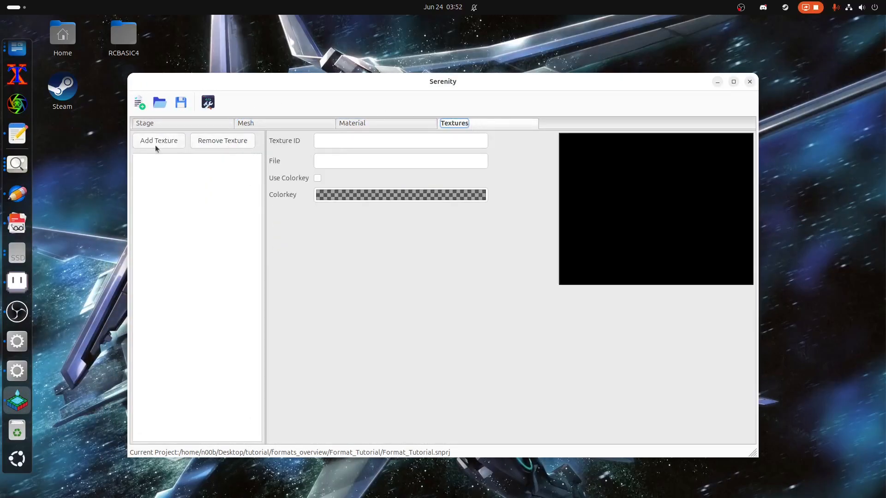
pyautogui.click(156, 143)
pyautogui.click(325, 205)
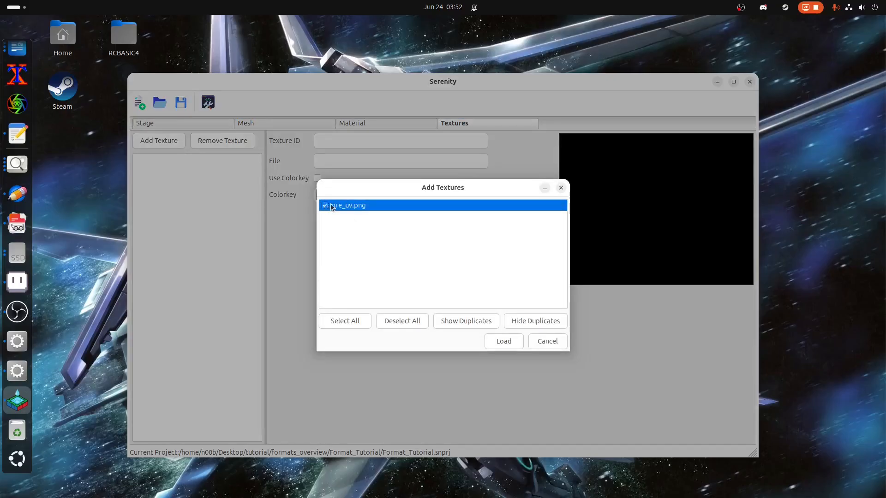
pyautogui.click(504, 342)
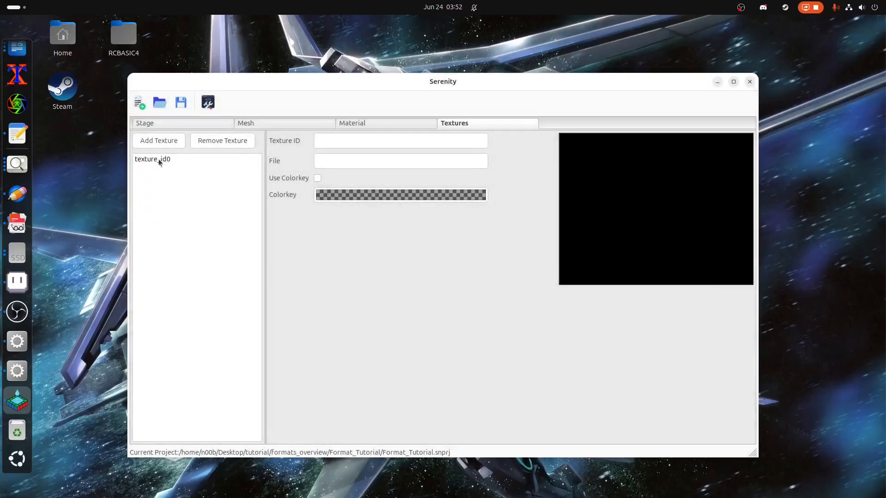
# Step: Set the ID of the pre_uv.png texture to character_texture
pyautogui.click(159, 161)
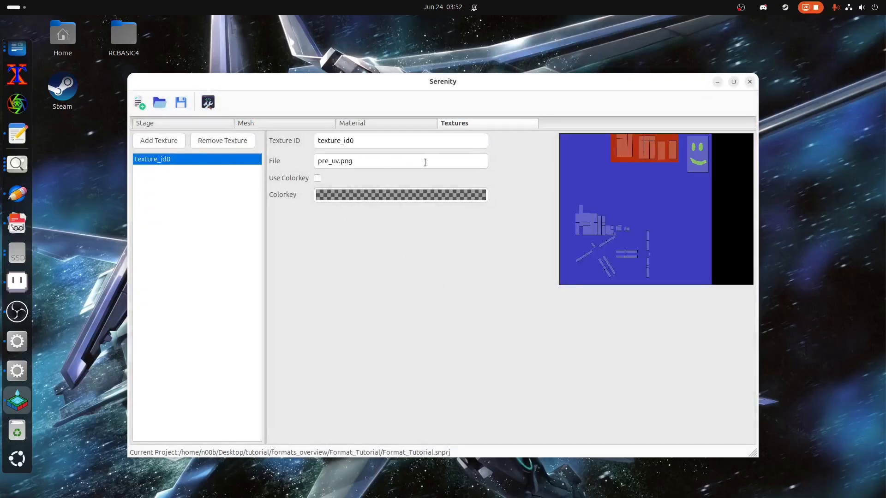
pyautogui.doubleClick(385, 141)
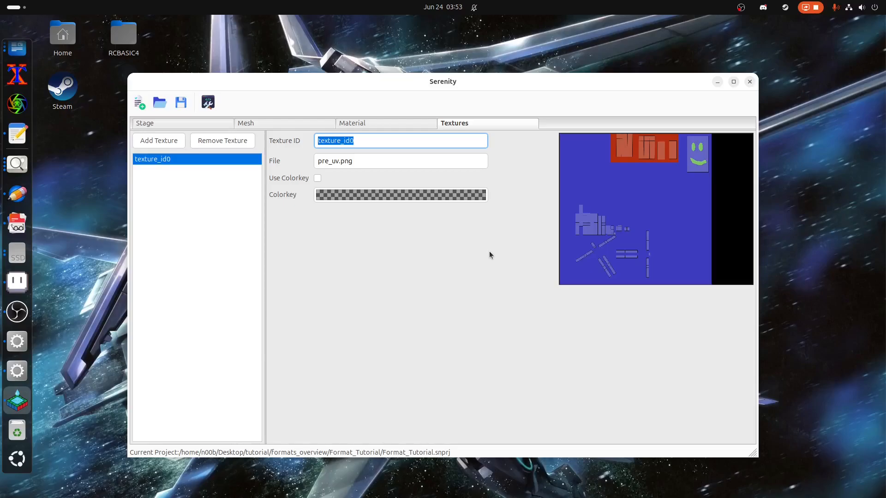
pyautogui.write('character_')
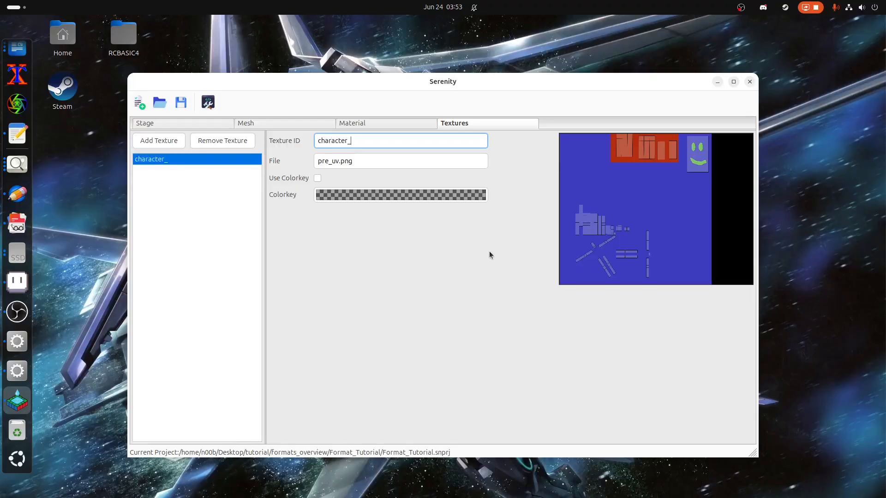
pyautogui.write('texture')
# Step: Create a new material and set its ID to character_material
pyautogui.click(372, 124)
pyautogui.click(175, 141)
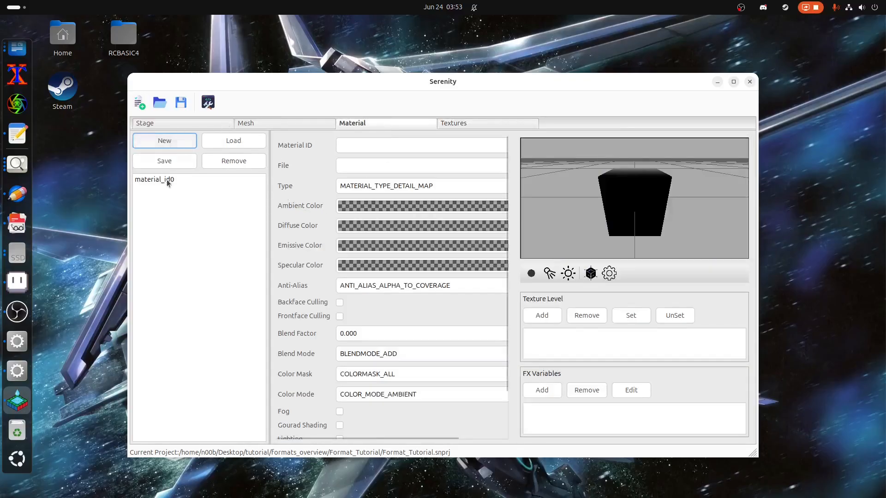
pyautogui.click(166, 181)
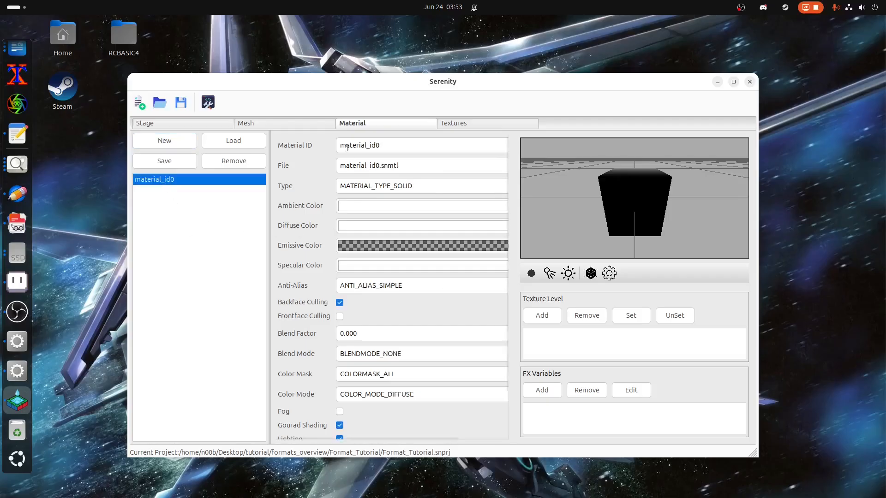
pyautogui.moveTo(380, 143); pyautogui.dragTo(204, 150)
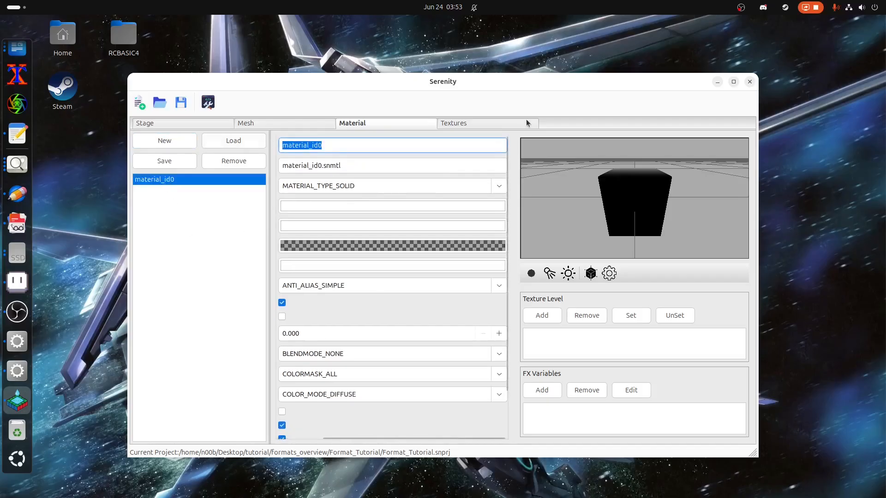
pyautogui.write('character_')
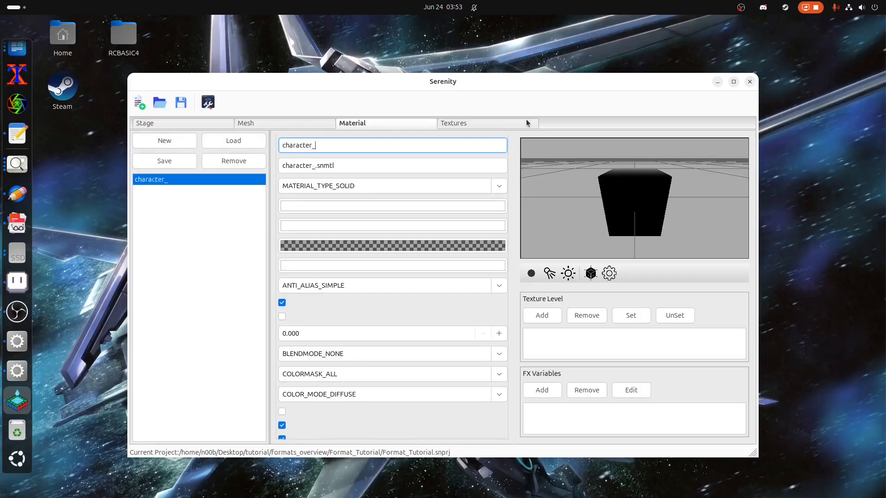
pyautogui.write('material')
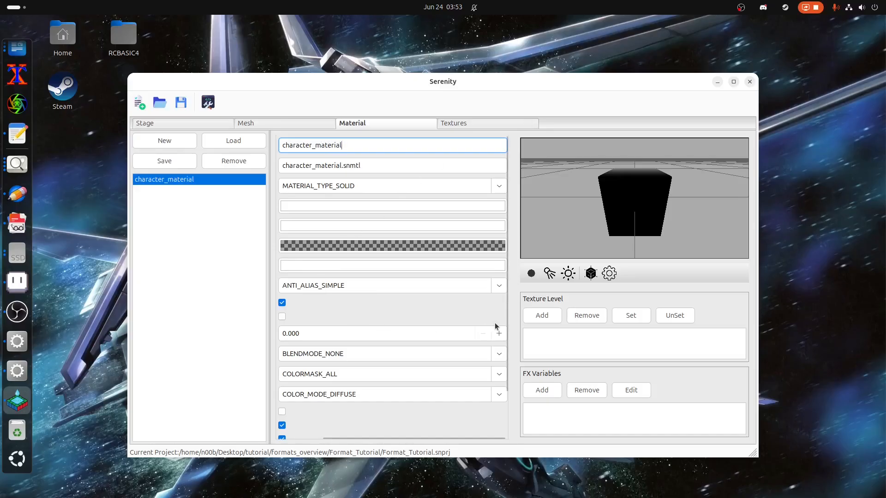
# Step: Add a texture level to character_material and assign character_texture to it
pyautogui.click(537, 319)
pyautogui.click(542, 333)
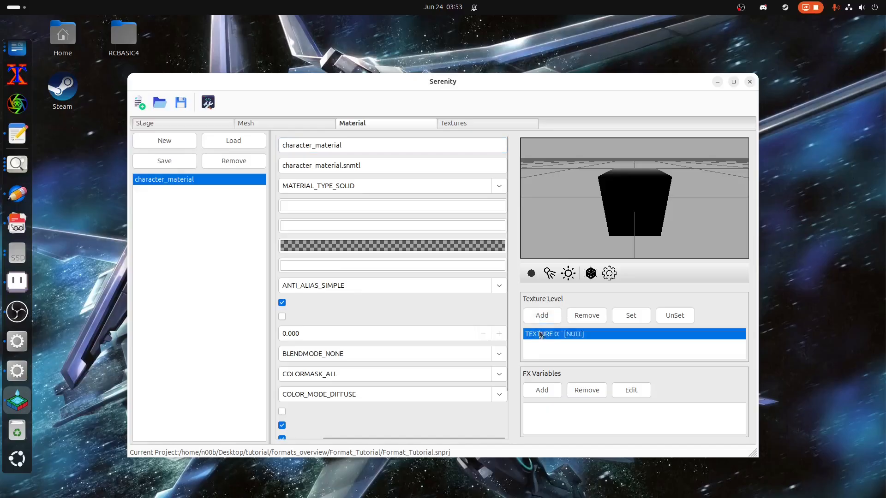
pyautogui.click(628, 316)
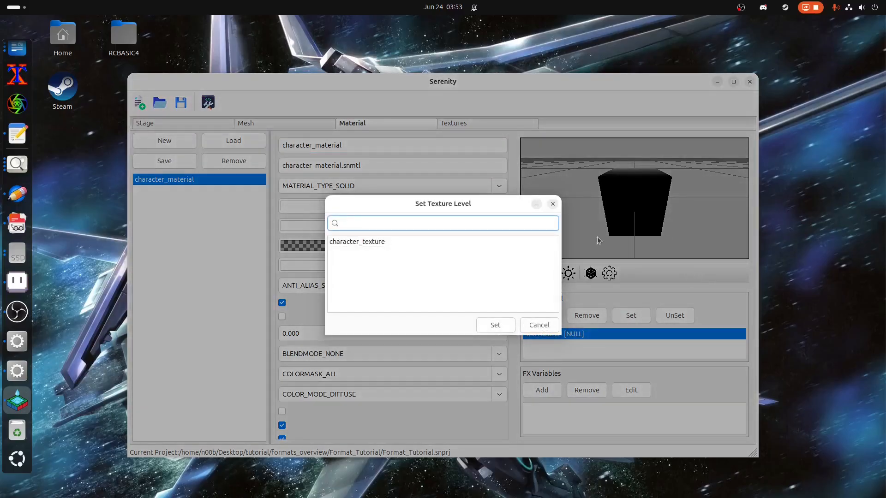
pyautogui.click(371, 244)
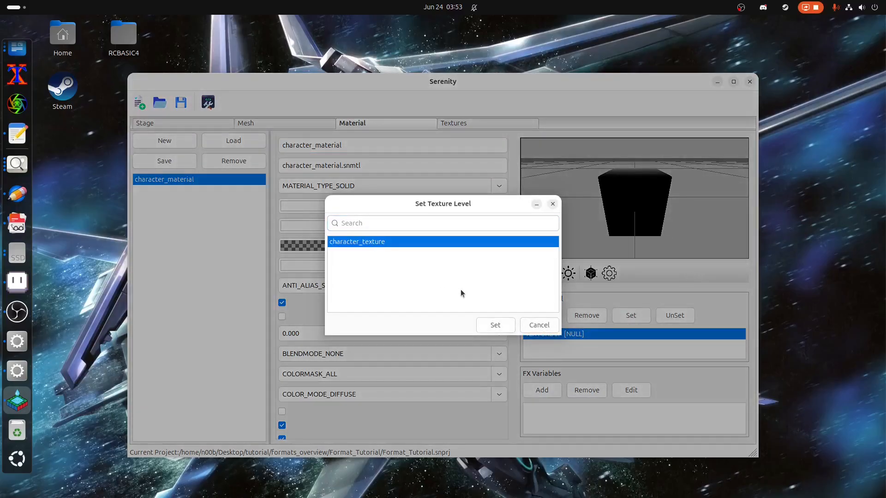
pyautogui.click(489, 325)
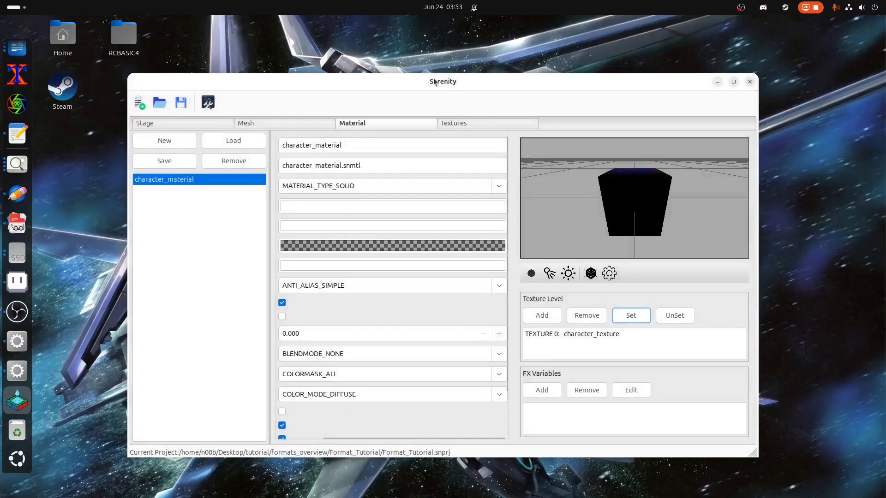
# Step: Inspect the textured preview cube and turn off Lighting for character_material
pyautogui.doubleClick(434, 82)
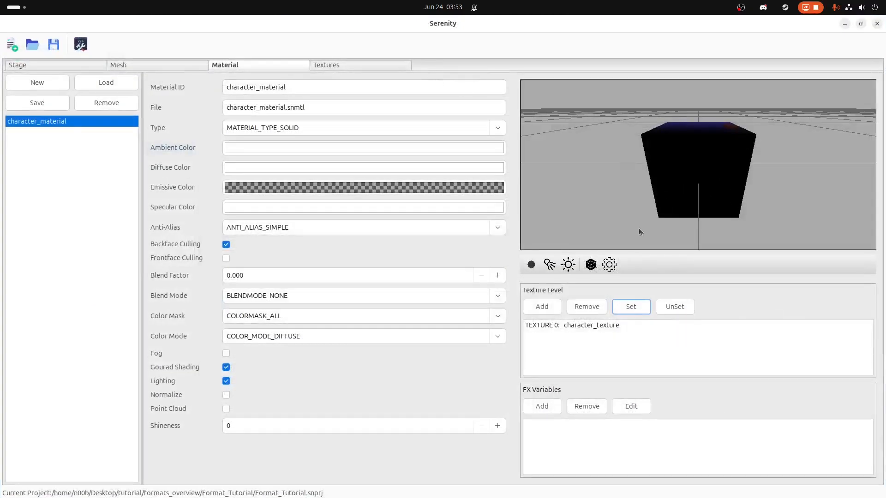
pyautogui.click(587, 325)
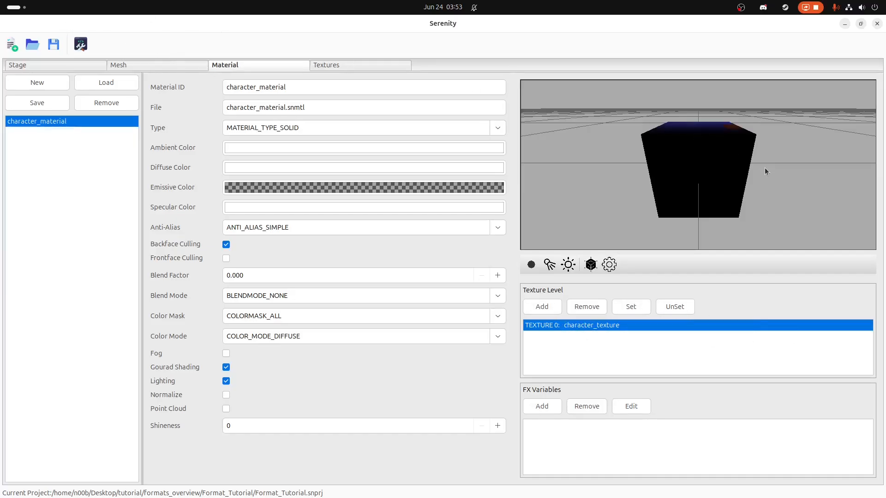
pyautogui.moveTo(765, 167); pyautogui.dragTo(611, 212)
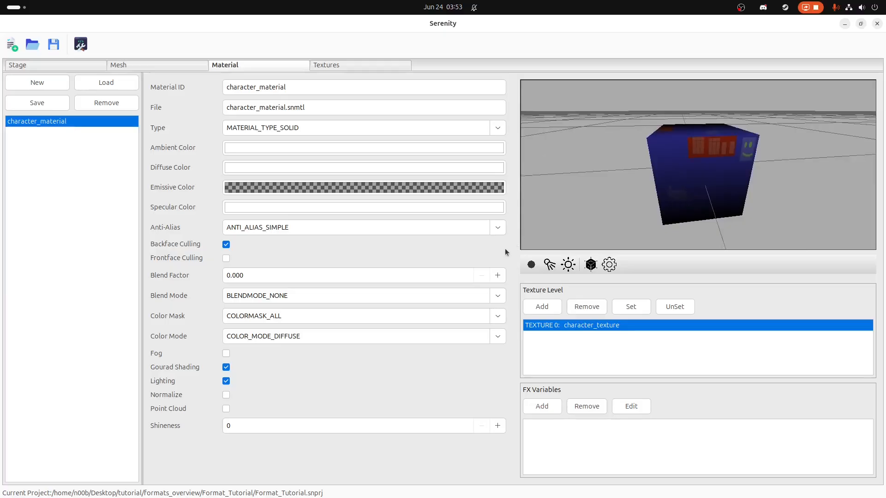
pyautogui.click(226, 381)
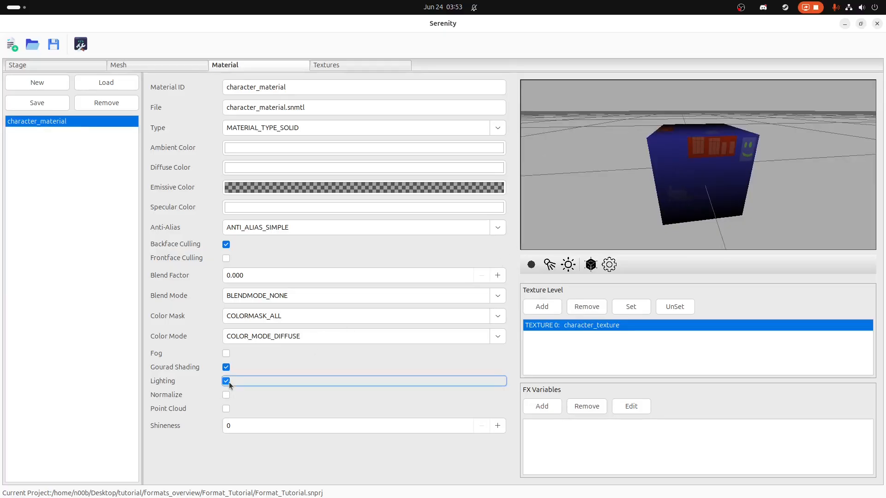
pyautogui.moveTo(613, 237); pyautogui.dragTo(512, 160)
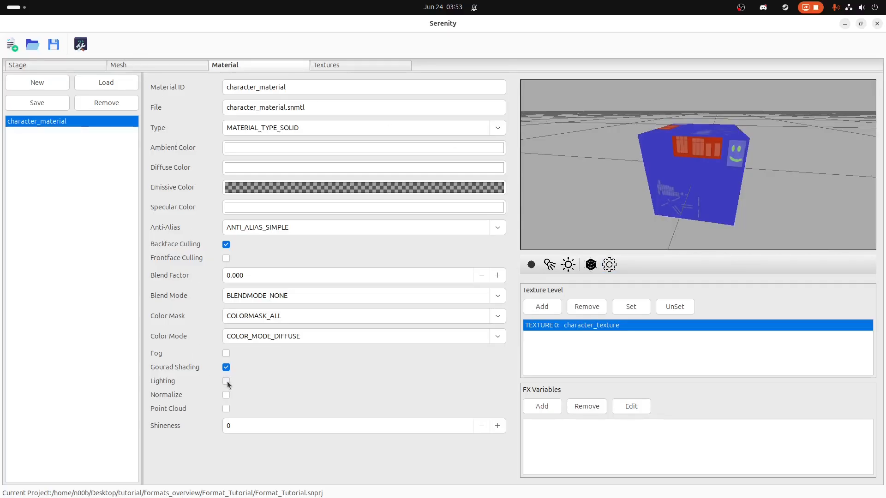
# Step: Load stick_man.ms3d into the project's meshes
pyautogui.click(182, 67)
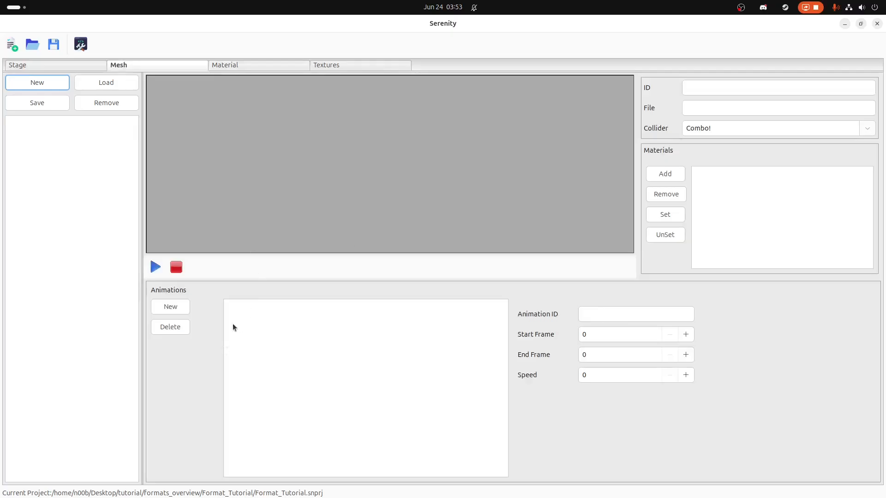
pyautogui.click(99, 81)
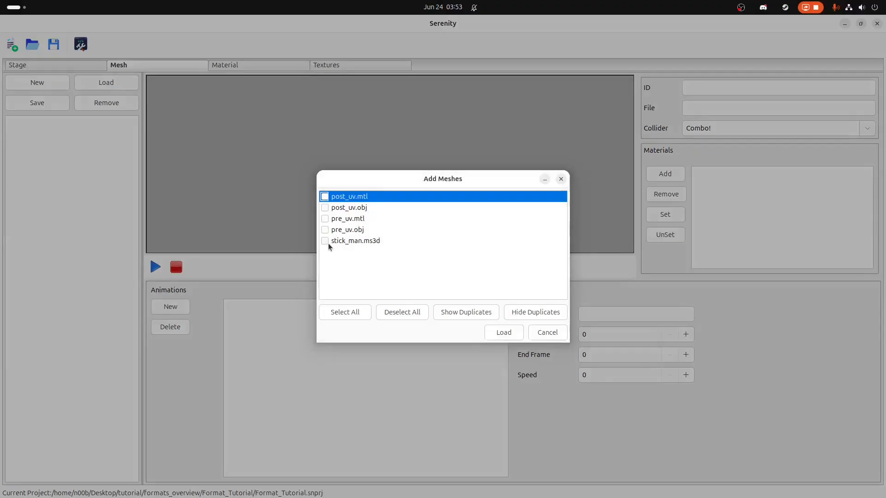
pyautogui.click(325, 241)
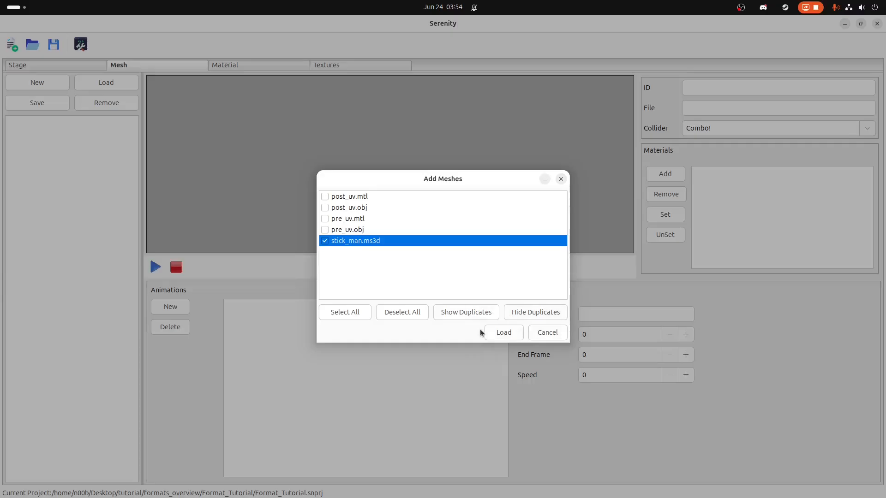
pyautogui.click(502, 333)
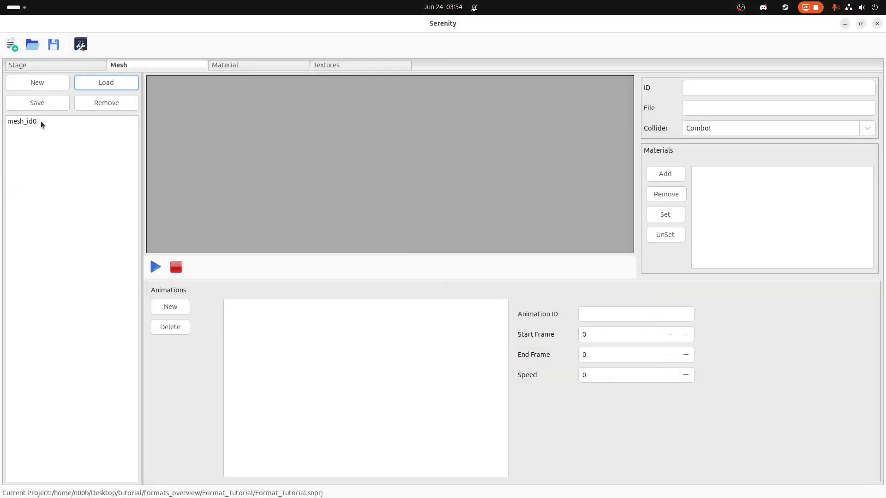
# Step: Set the ID of the stick_man.ms3d mesh to stick_man_mesh
pyautogui.click(41, 121)
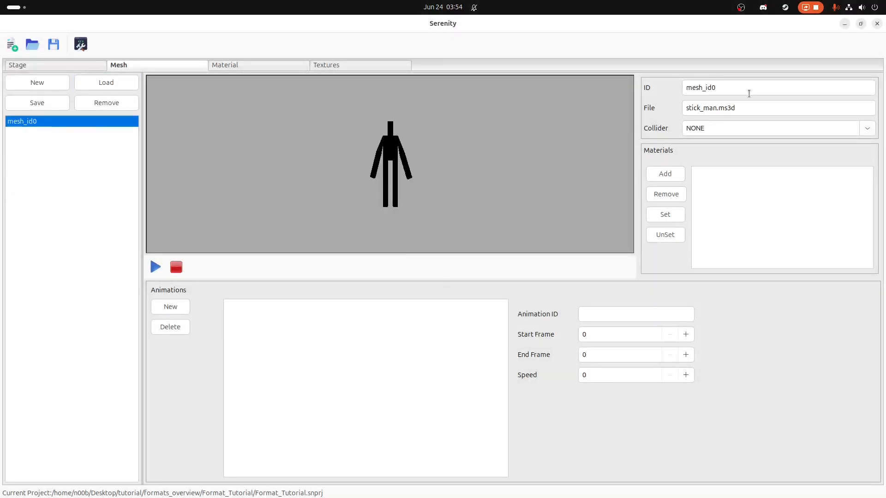
pyautogui.moveTo(747, 89); pyautogui.dragTo(637, 83)
pyautogui.write('s')
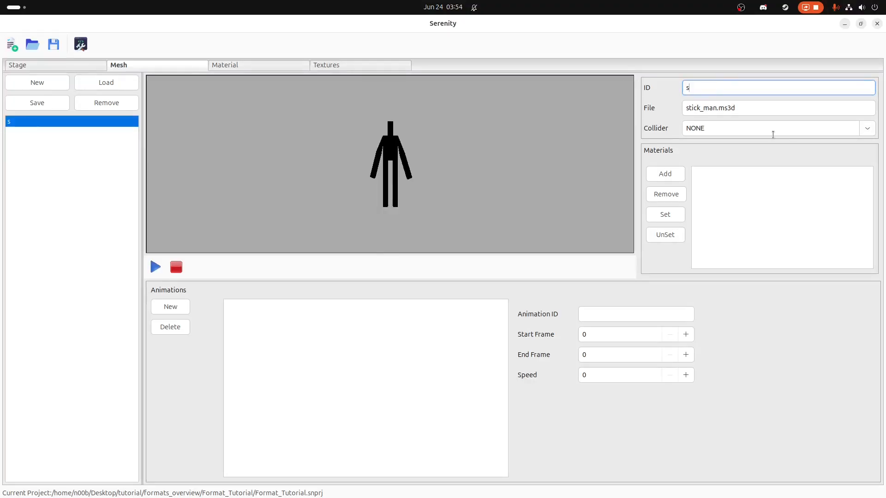
pyautogui.write('tick_man_mesh')
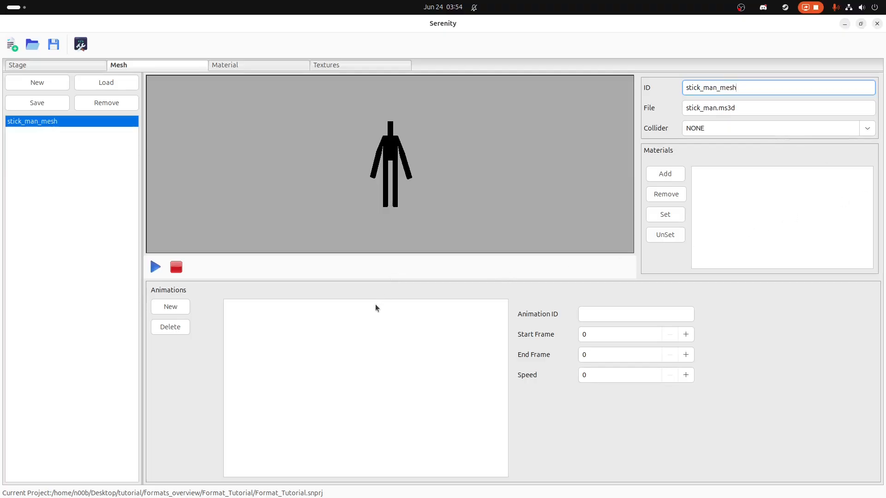
# Step: Add two animations to stick_man_mesh and set the first one's ID to WALK
pyautogui.click(173, 308)
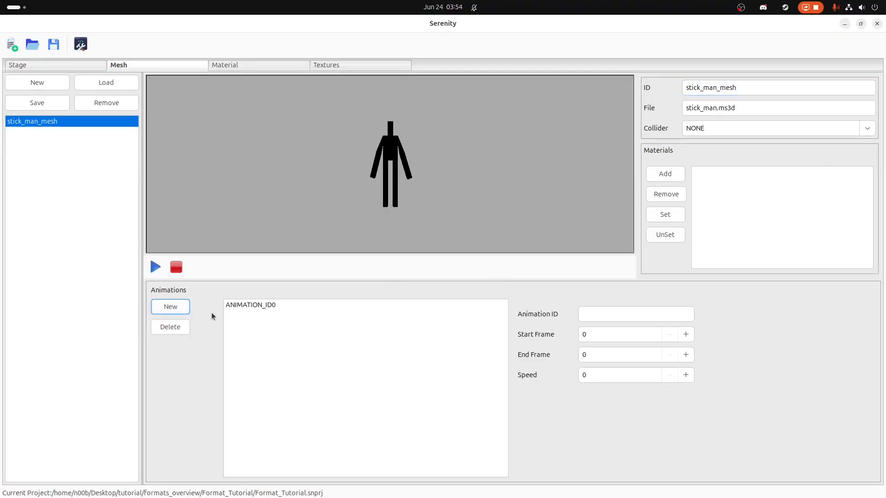
pyautogui.click(182, 308)
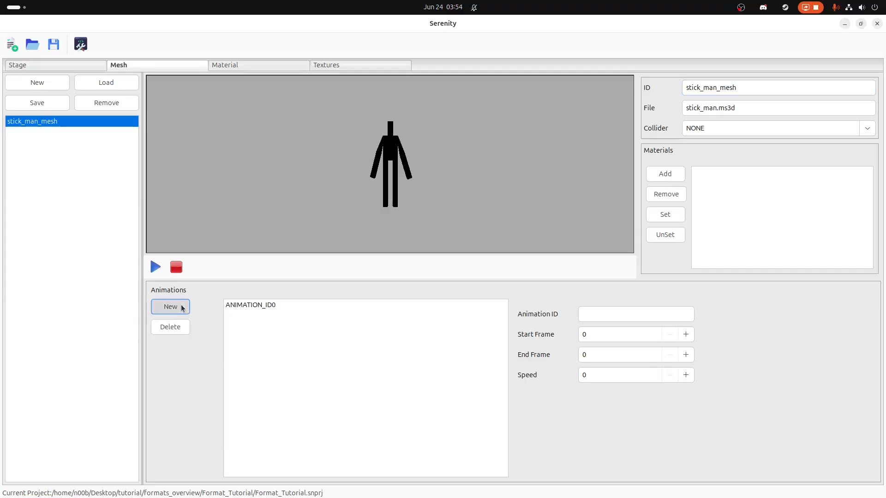
pyautogui.click(263, 305)
pyautogui.press('Tab')
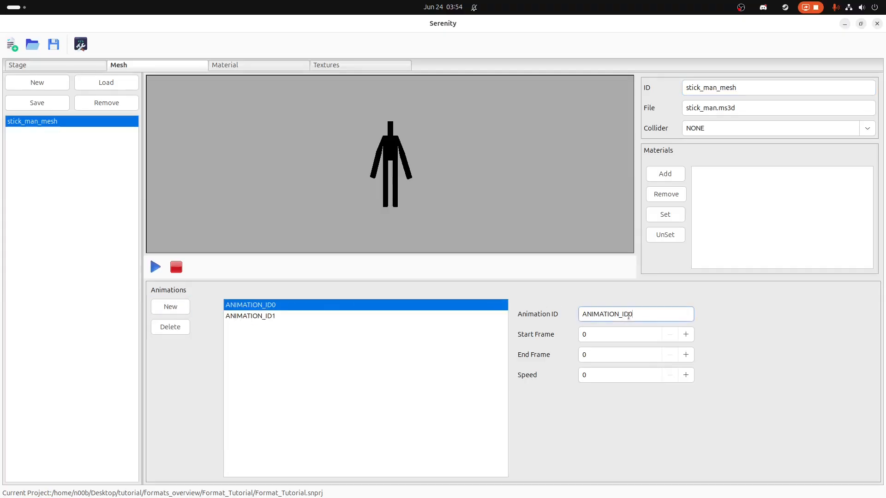
pyautogui.write('WALK')
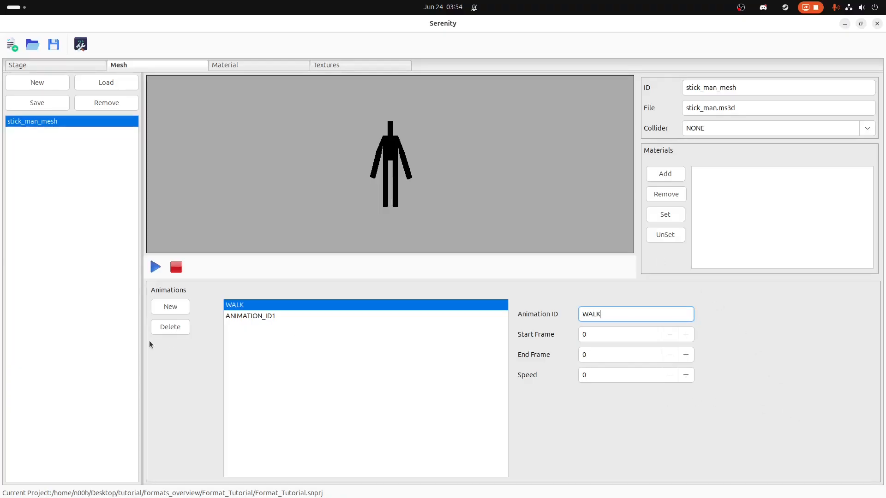
# Step: Check the Walk animation's frame count in Maverick Model 3D and set WALK's End Frame to 49 in Serenity
pyautogui.moveTo(1, 343)
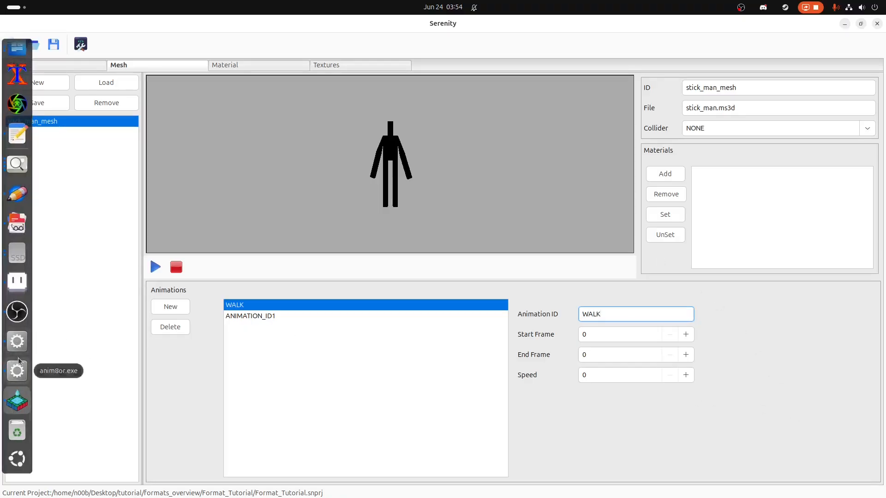
pyautogui.click(16, 341)
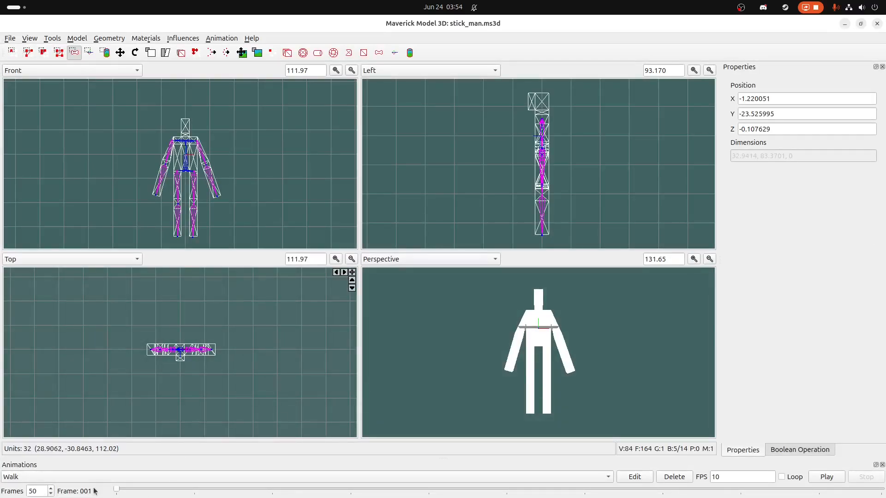
pyautogui.click(845, 24)
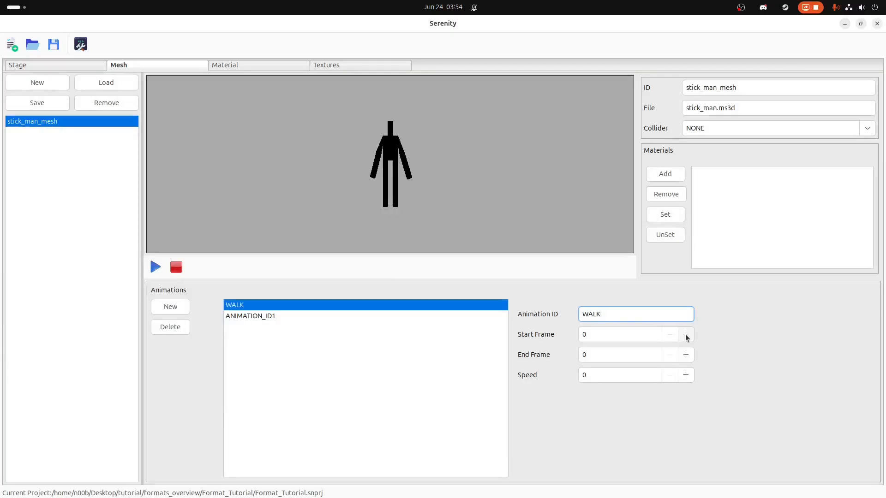
pyautogui.click(622, 353)
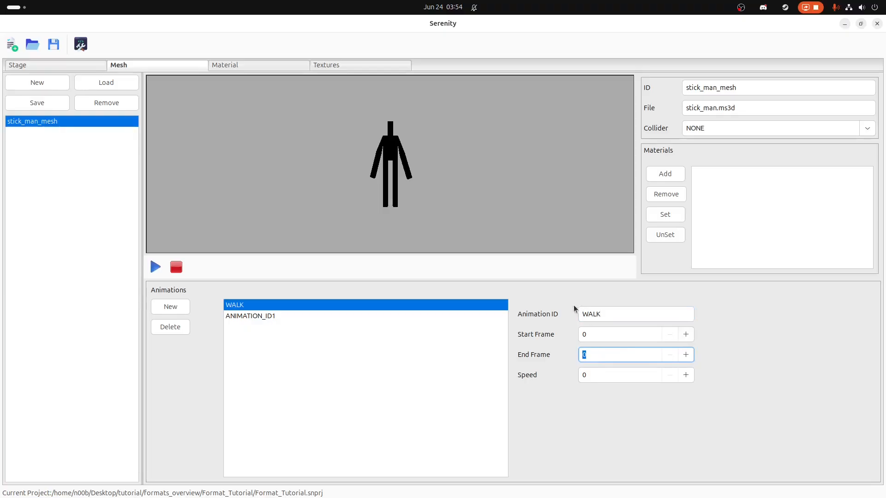
pyautogui.write('49')
# Step: Set the WALK animation's Speed to 20
pyautogui.click(587, 379)
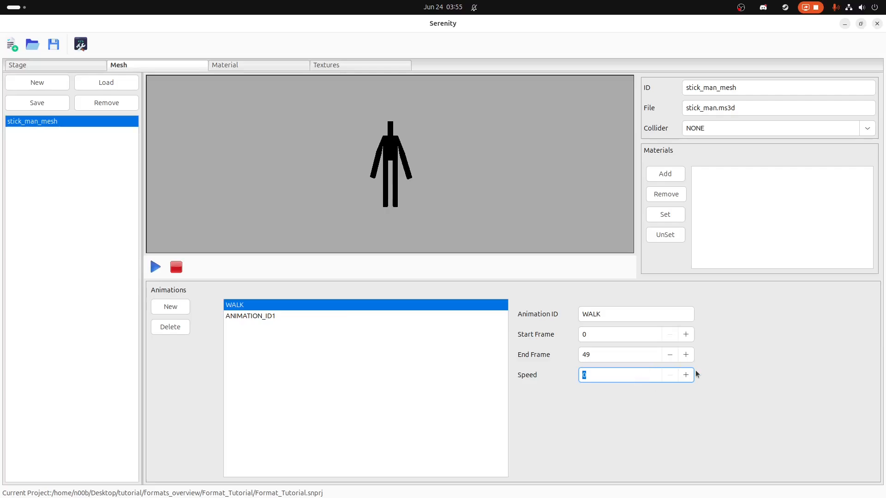
pyautogui.click(682, 380)
pyautogui.click(685, 377)
pyautogui.click(685, 376)
pyautogui.click(686, 376)
pyautogui.click(686, 377)
pyautogui.click(686, 377)
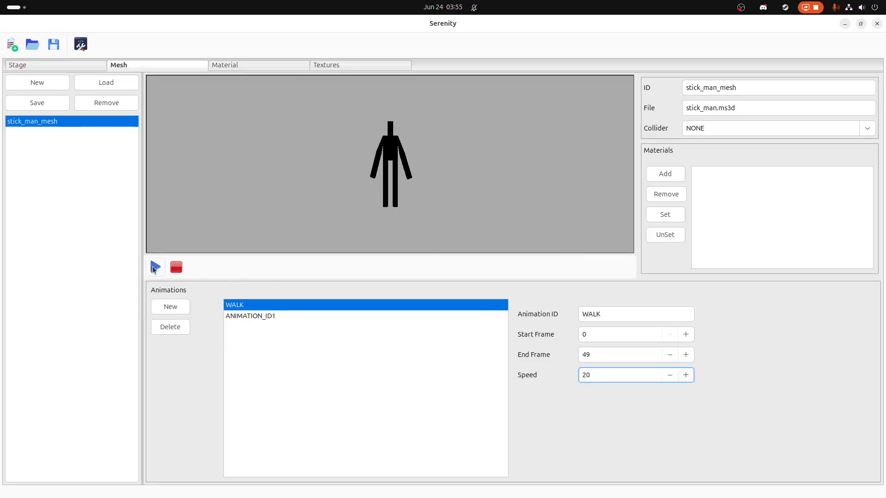
# Step: Play the WALK animation in the mesh preview and stop it
pyautogui.click(155, 269)
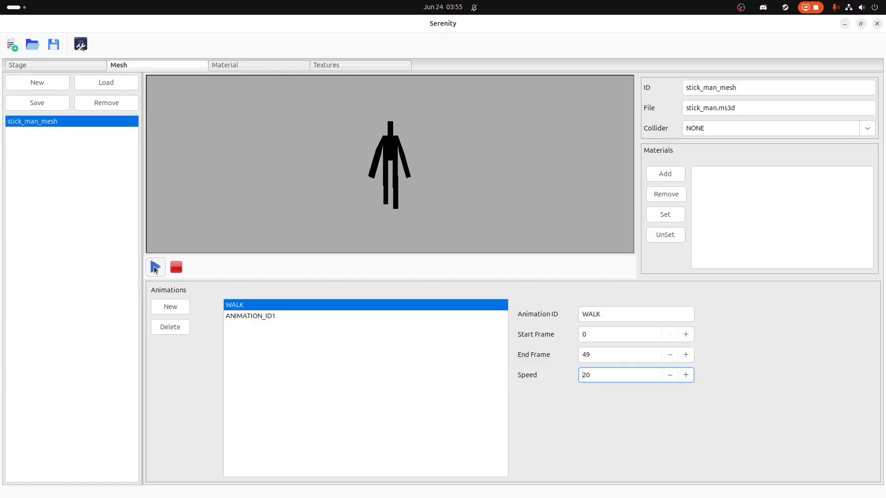
pyautogui.click(174, 268)
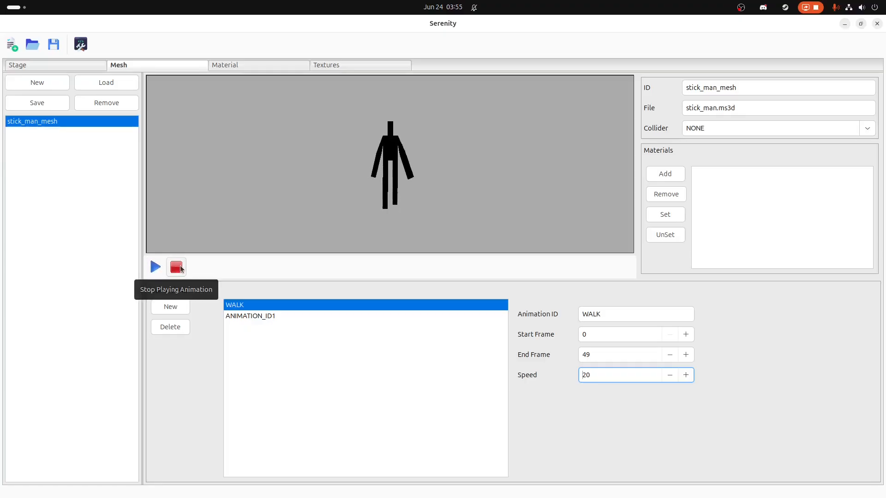
pyautogui.click(181, 269)
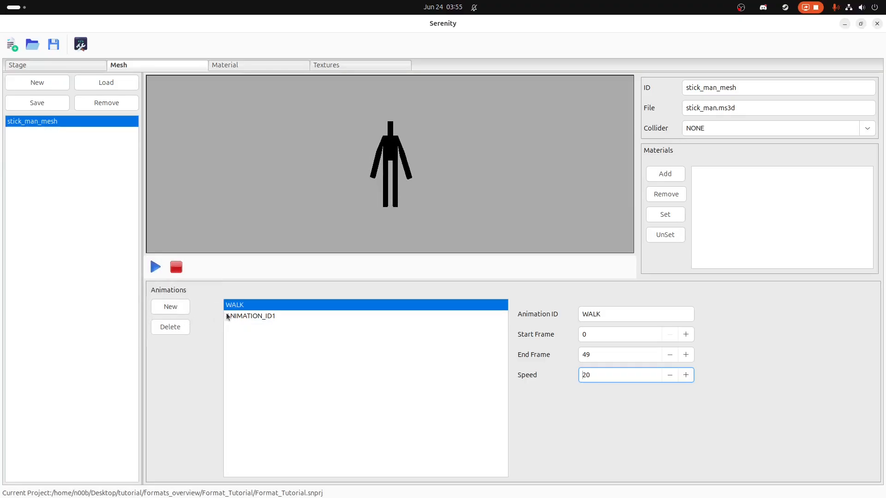
# Step: Change the second animation's ID to JUMP
pyautogui.click(248, 317)
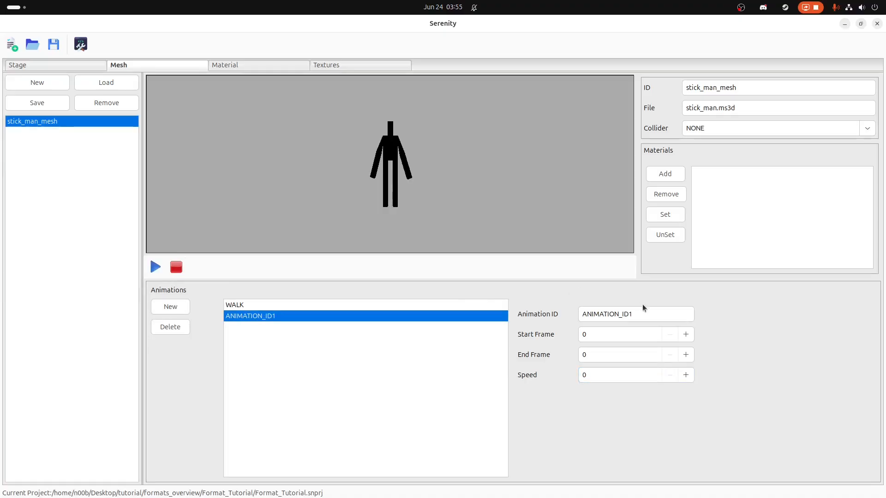
pyautogui.moveTo(643, 307); pyautogui.dragTo(577, 305)
pyautogui.write('J')
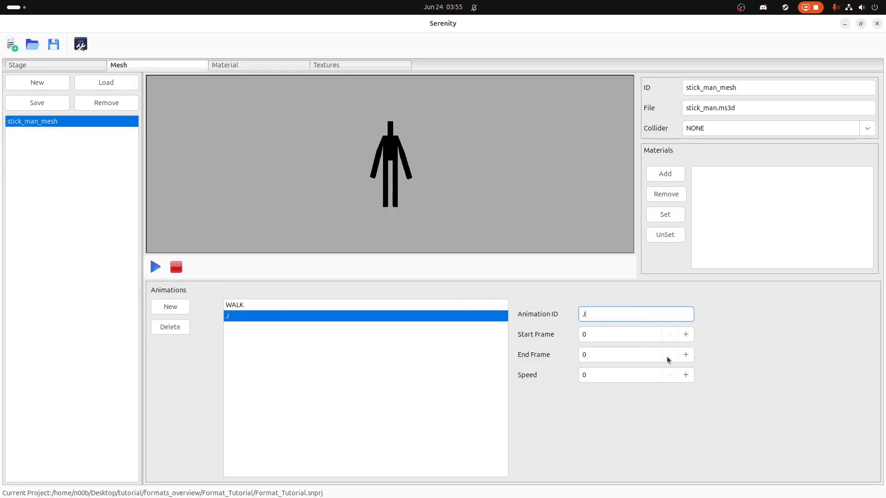
pyautogui.write('UMP')
# Step: Review WALK's frame range and set the JUMP animation's Start Frame to 50
pyautogui.click(367, 304)
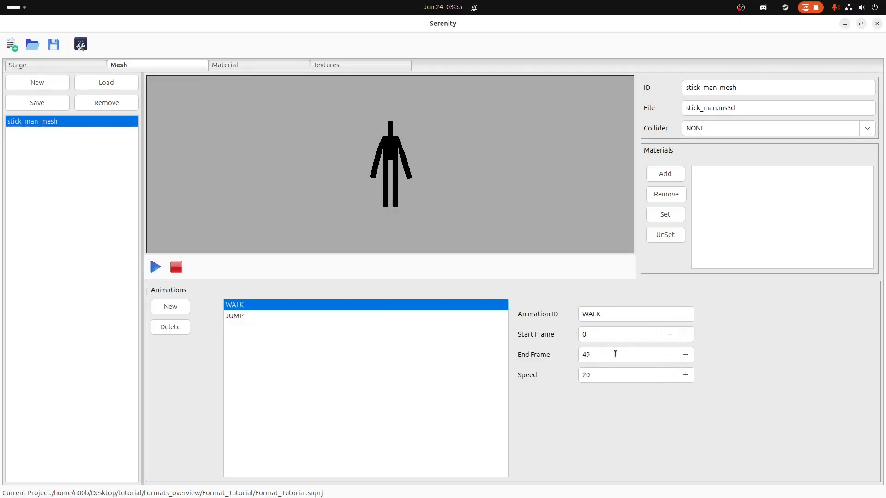
pyautogui.click(251, 318)
pyautogui.click(686, 334)
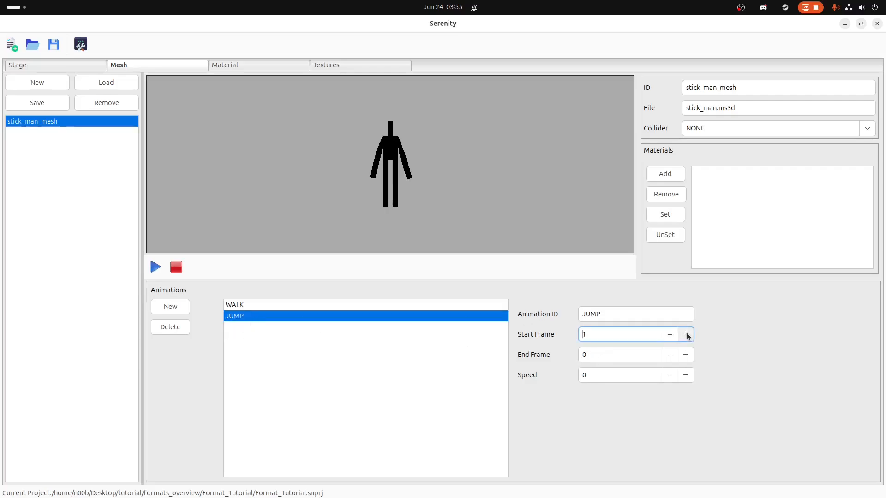
pyautogui.click(686, 334)
pyautogui.click(686, 334)
pyautogui.click(667, 336)
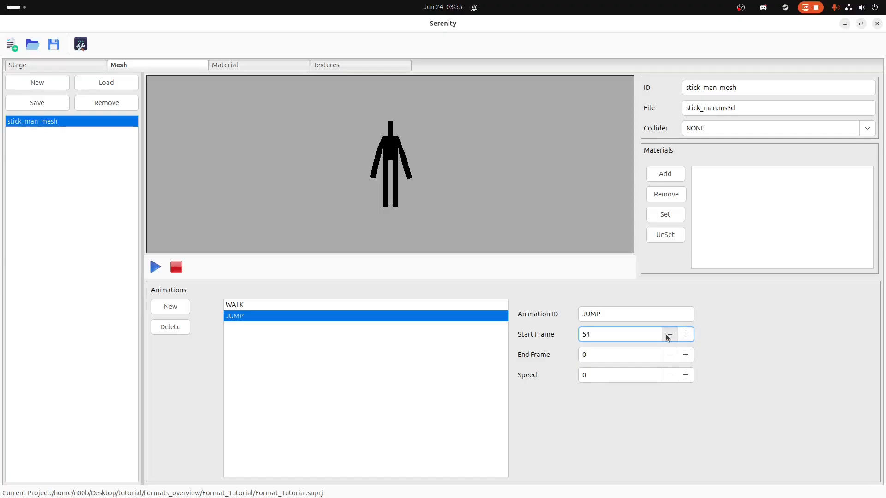
pyautogui.click(668, 336)
pyautogui.click(669, 336)
pyautogui.click(668, 335)
pyautogui.click(668, 336)
# Step: Set the JUMP animation's End Frame to 59
pyautogui.click(685, 355)
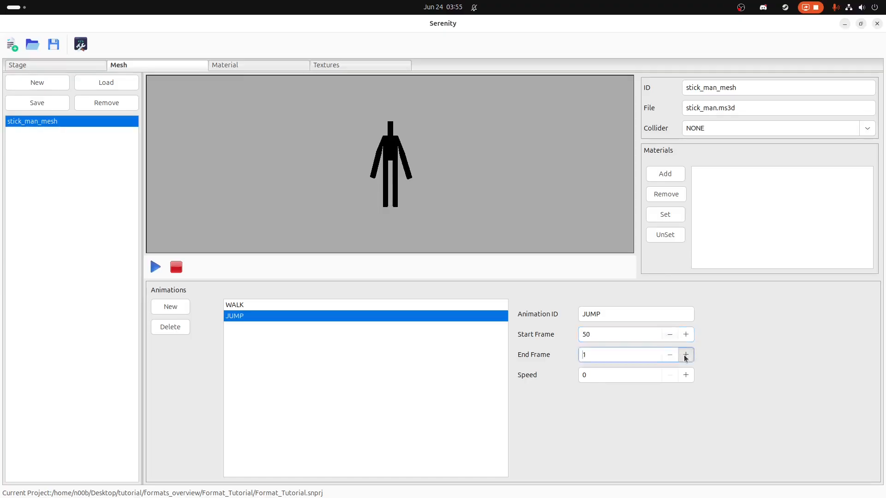
pyautogui.click(685, 355)
pyautogui.click(685, 355)
pyautogui.click(686, 355)
pyautogui.doubleClick(655, 359)
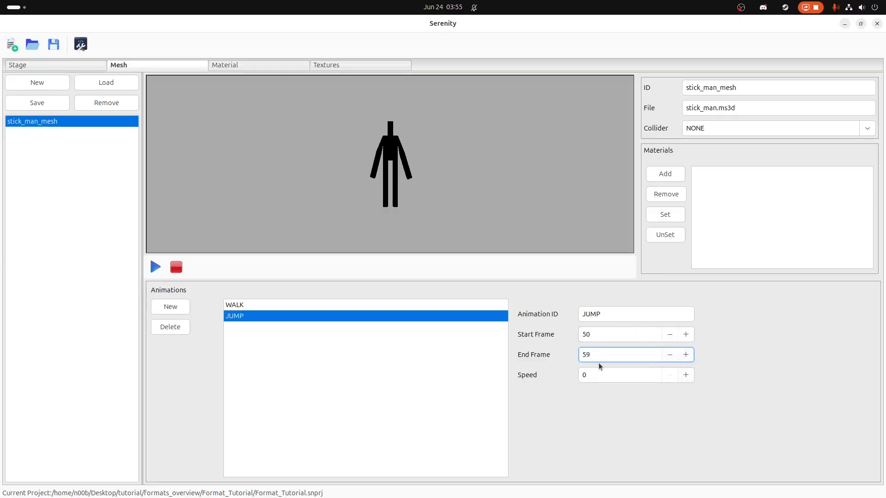
# Step: Try to enter a Speed of 20 for the JUMP animation, and compare it with the WALK animation
pyautogui.press('Tab')
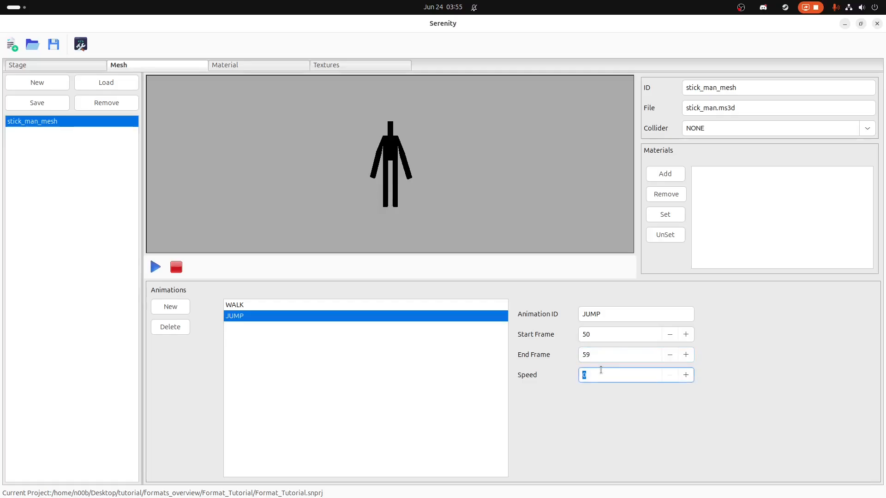
pyautogui.write('15')
pyautogui.press('BackSpace')
pyautogui.press('BackSpace')
pyautogui.write('20')
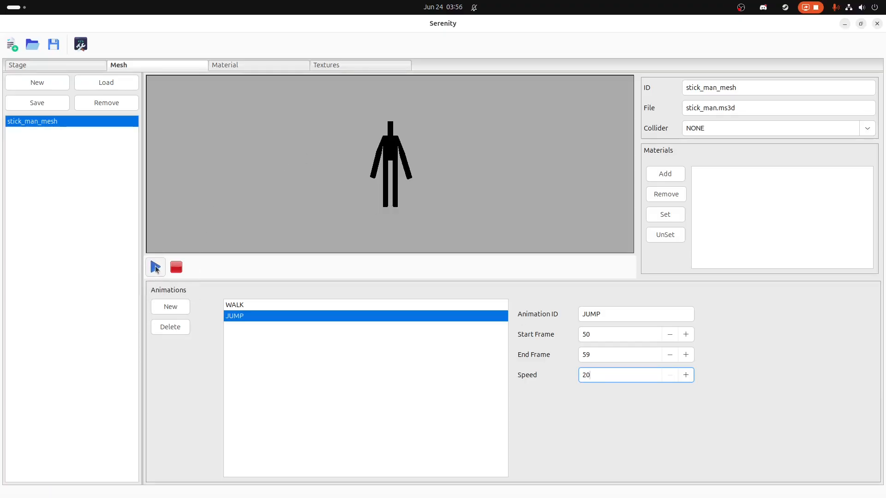
pyautogui.click(228, 306)
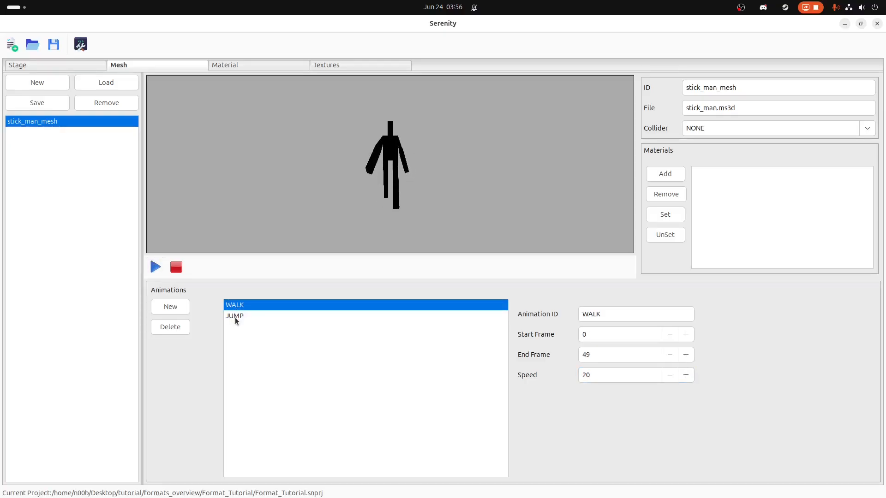
pyautogui.click(235, 318)
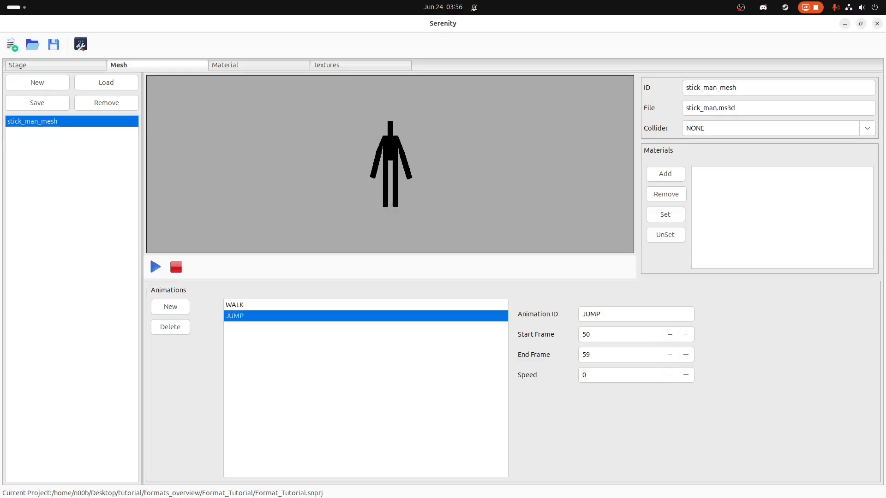
# Step: Raise the JUMP animation's Speed to 20 and play it in the mesh preview
pyautogui.click(691, 375)
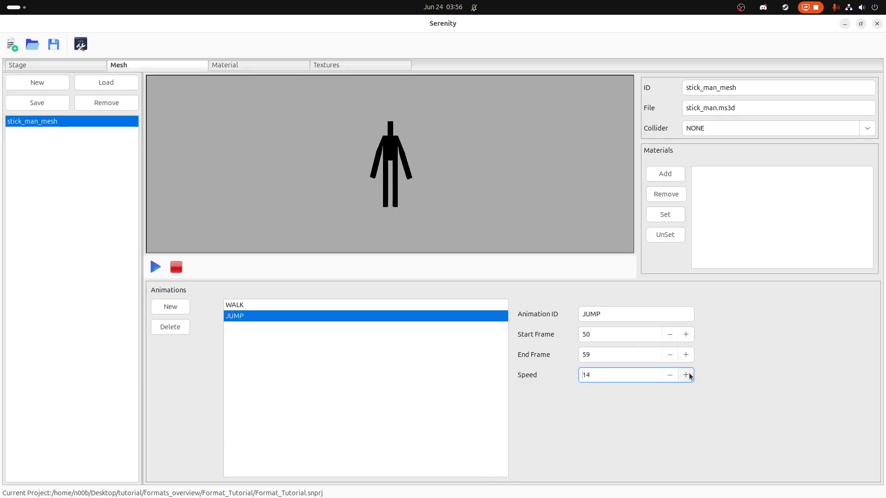
pyautogui.click(688, 376)
pyautogui.click(687, 376)
pyautogui.click(687, 376)
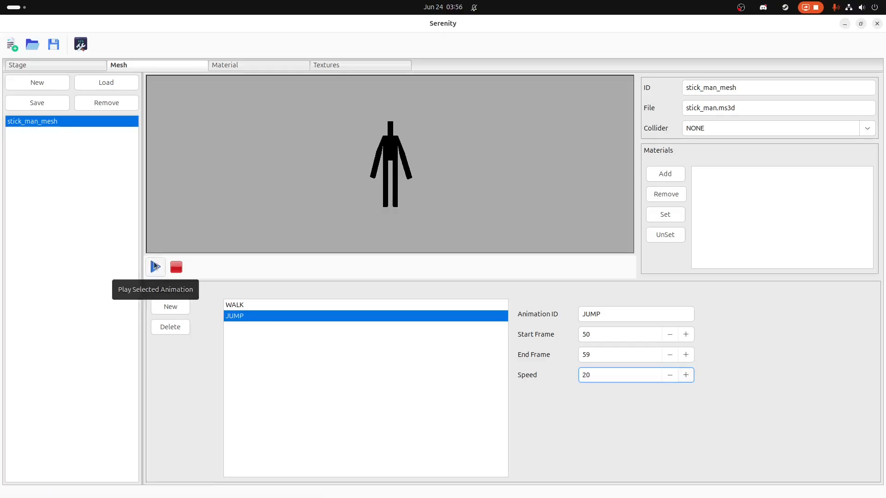
pyautogui.click(156, 266)
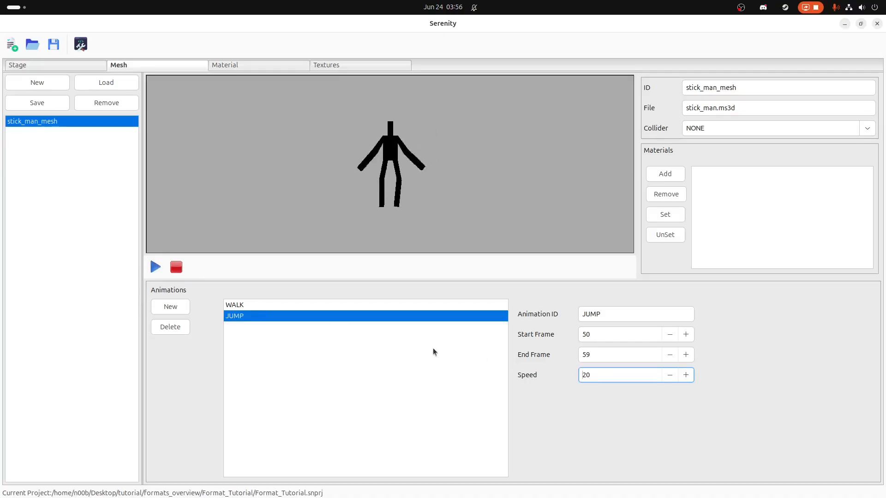
# Step: Lower the JUMP animation's Speed to 10 during playback and stop the preview
pyautogui.click(672, 377)
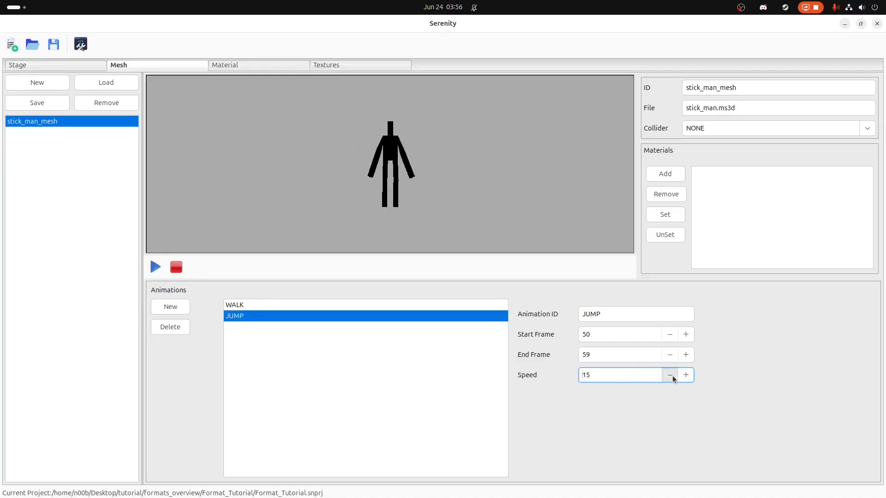
pyautogui.click(672, 378)
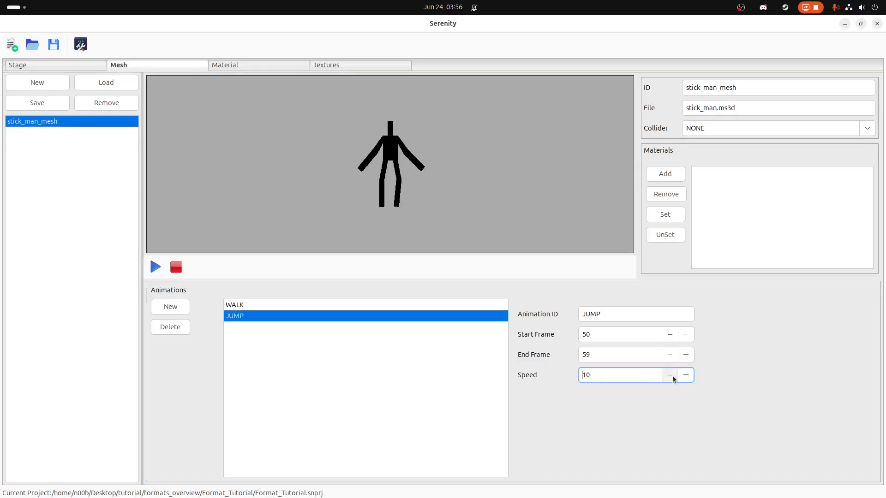
pyautogui.click(176, 270)
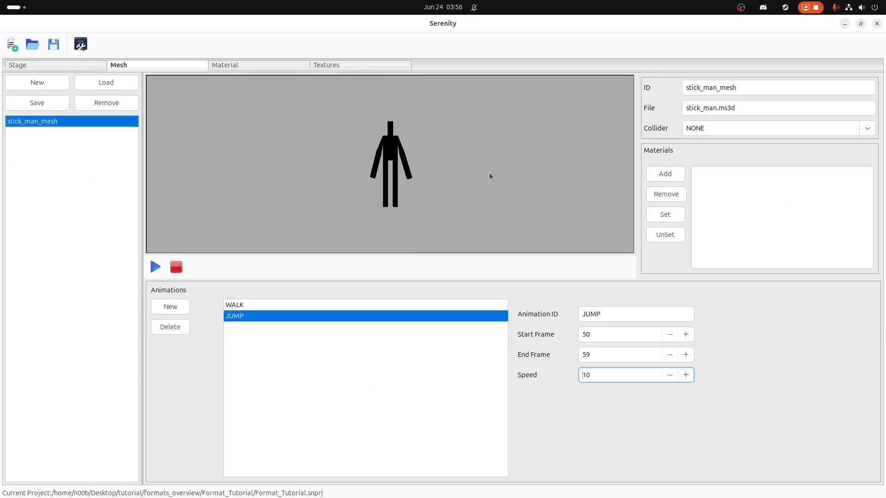
# Step: Add a material level to stick_man_mesh and assign character_material to it
pyautogui.click(663, 174)
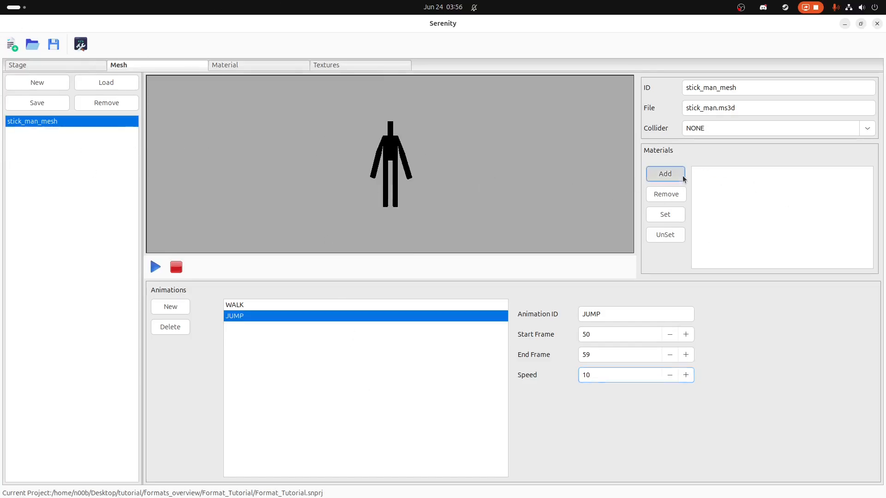
pyautogui.click(711, 172)
pyautogui.click(661, 215)
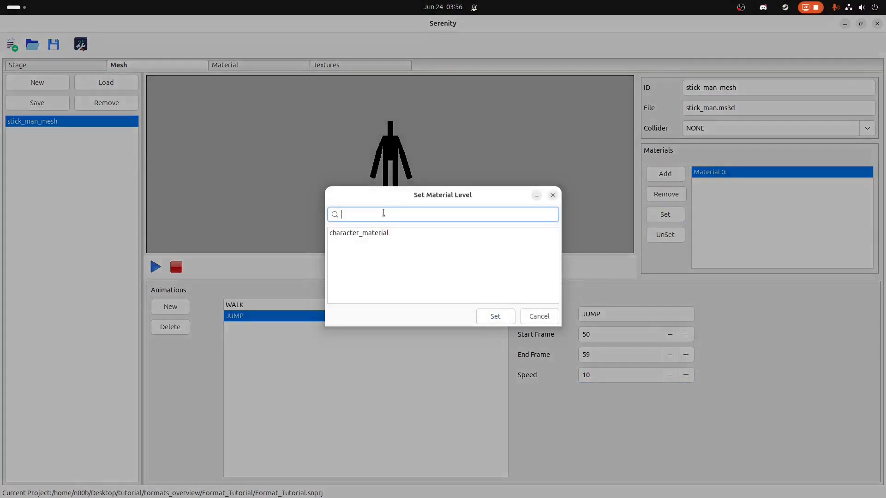
pyautogui.click(363, 235)
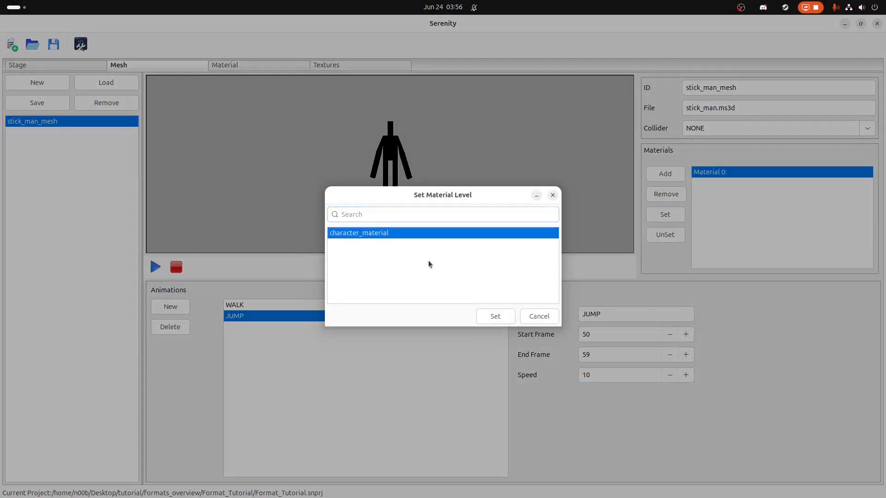
pyautogui.click(495, 317)
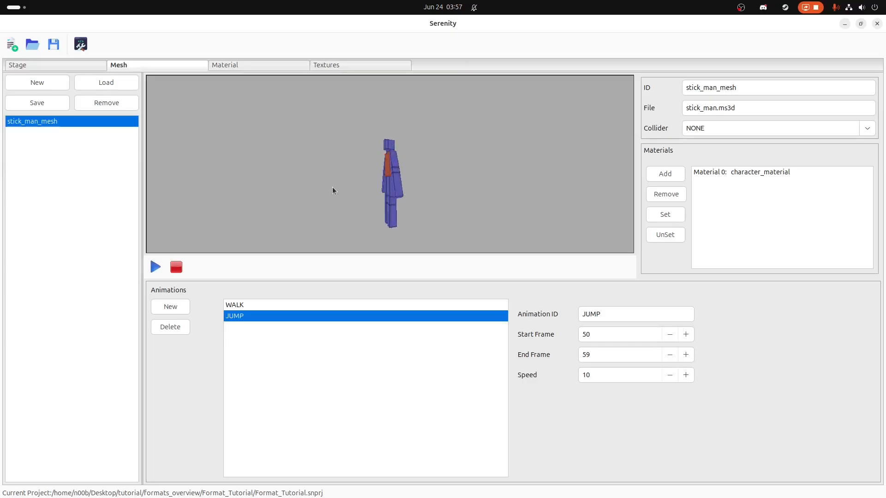
# Step: Create a new stage with the ID stage1 in Format_Tutorial and select it in the project tree
pyautogui.click(90, 67)
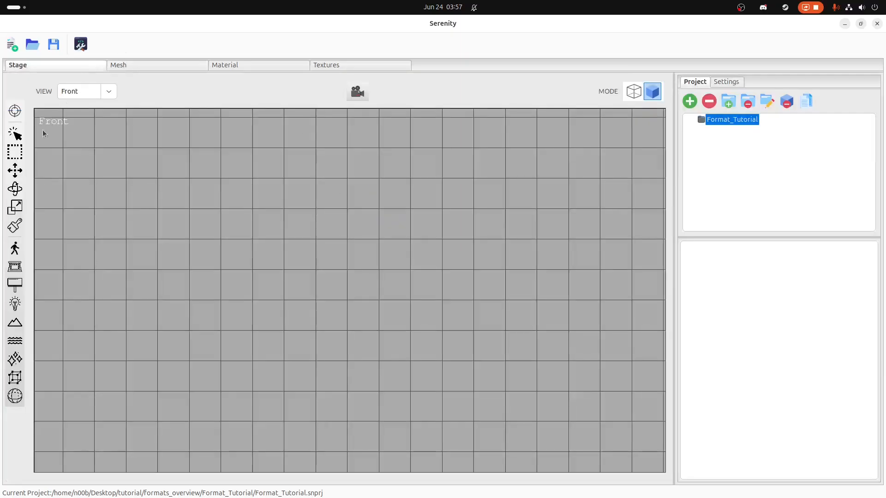
pyautogui.click(690, 101)
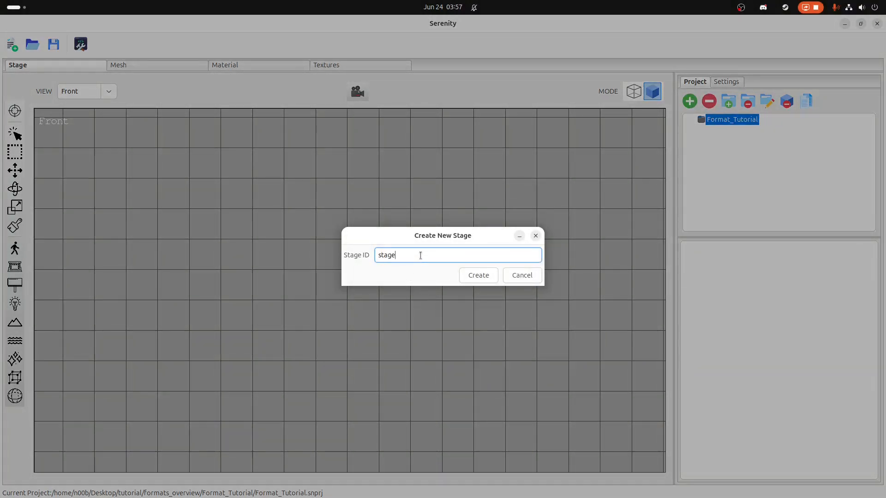
pyautogui.click(475, 276)
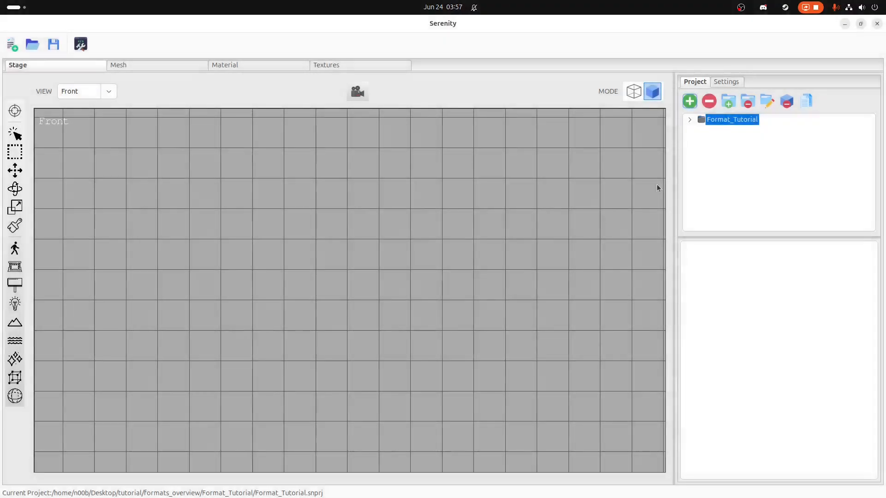
pyautogui.click(689, 120)
pyautogui.click(715, 131)
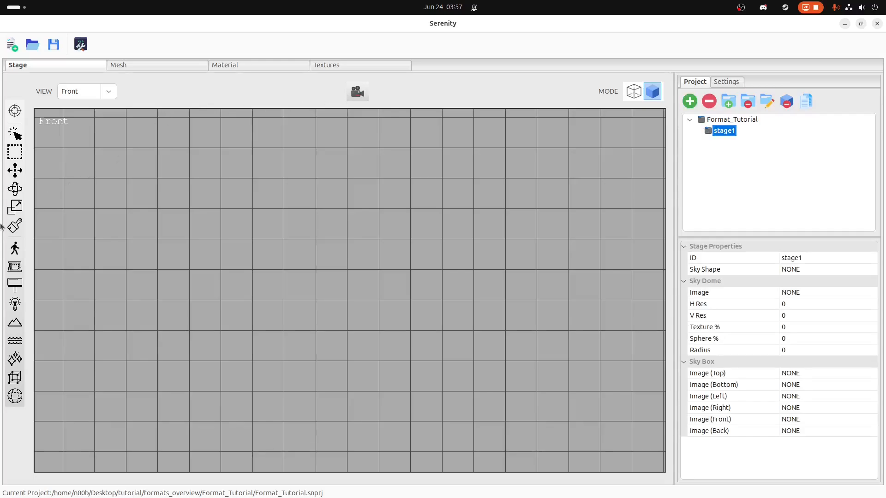
# Step: Create an animated actor with the ID stick from stick_man_mesh in stage1 and scale it to 4 on all axes
pyautogui.click(15, 249)
pyautogui.click(133, 293)
pyautogui.click(408, 250)
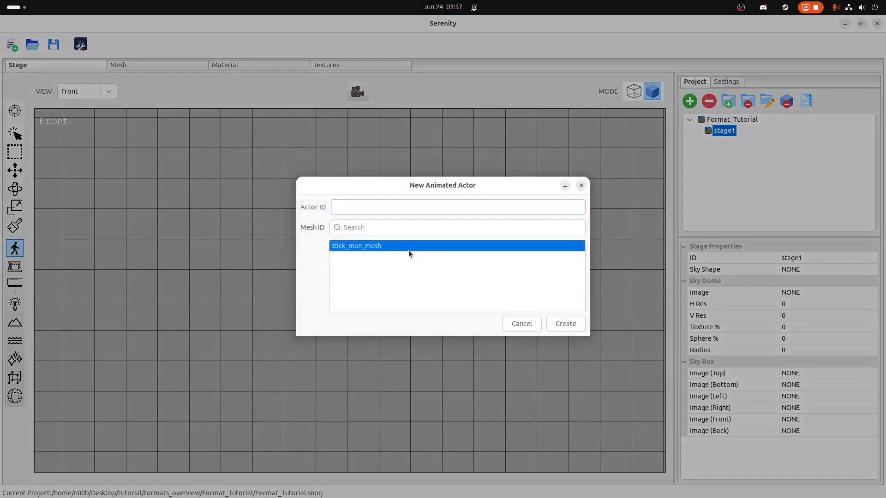
pyautogui.click(404, 207)
pyautogui.write('sta')
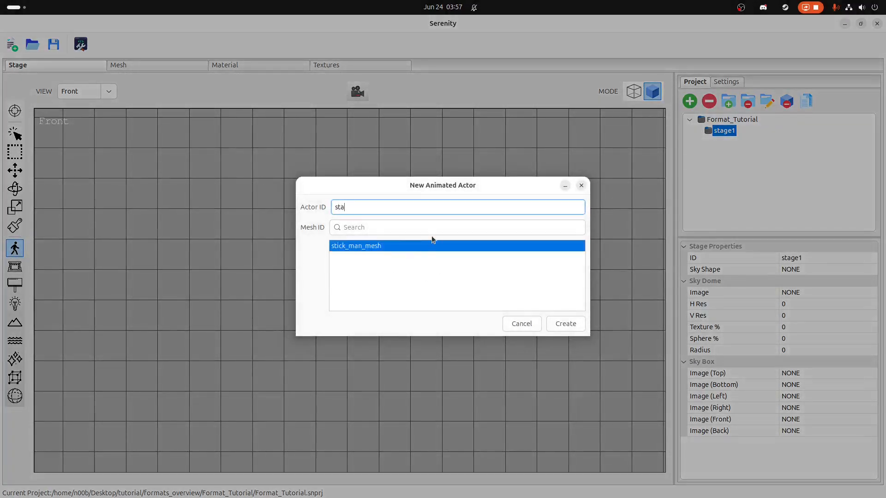
pyautogui.press('BackSpace')
pyautogui.write('ick')
pyautogui.click(568, 324)
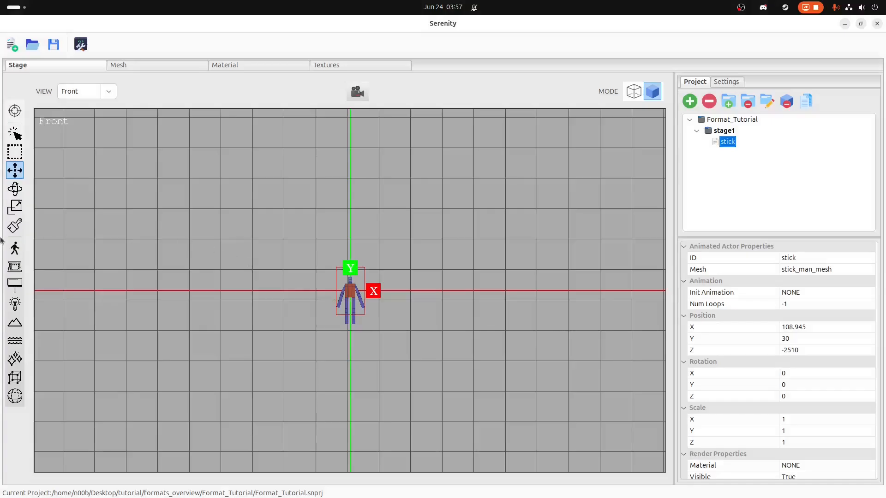
pyautogui.click(15, 207)
pyautogui.moveTo(389, 248)
pyautogui.mouseDown()
pyautogui.moveTo(403, 242)
pyautogui.moveTo(392, 256)
pyautogui.moveTo(400, 260)
pyautogui.mouseUp()
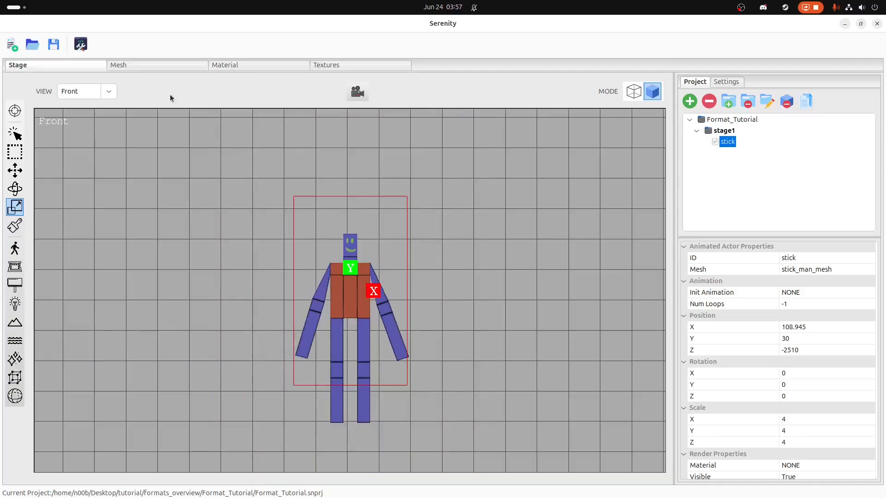
# Step: Switch the stage to the Perspective view and focus on the stick actor to examine it up close
pyautogui.click(109, 91)
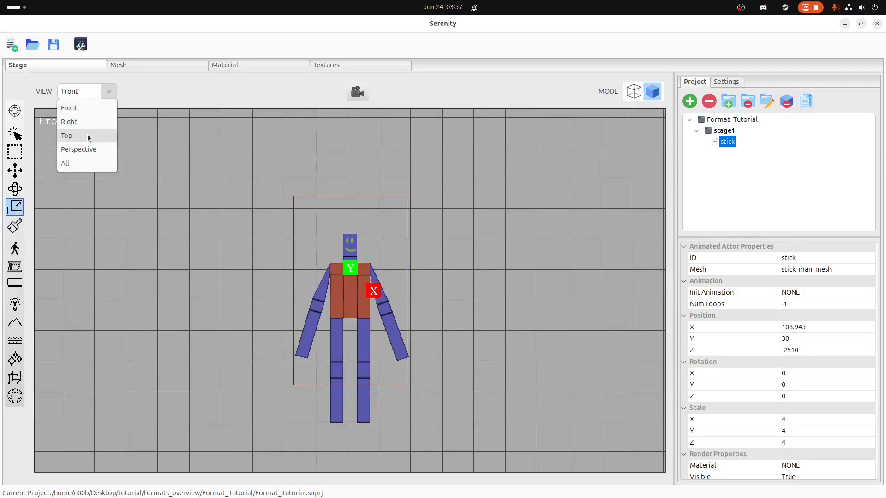
pyautogui.click(83, 148)
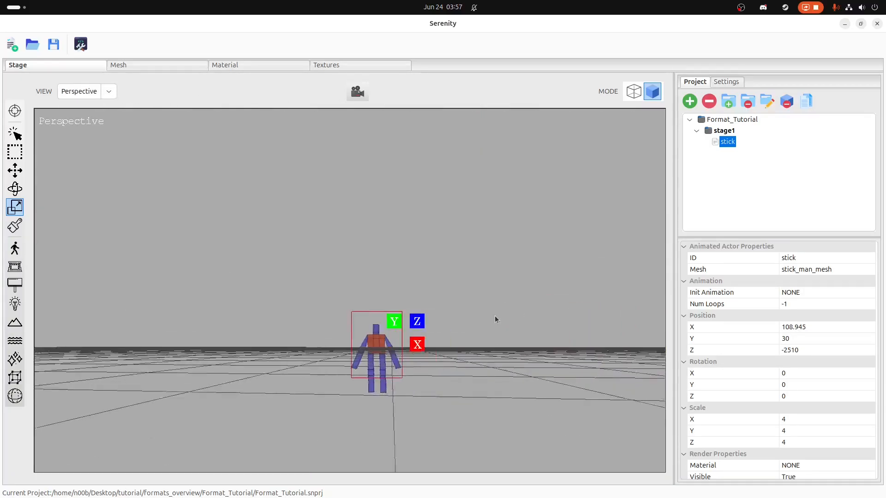
pyautogui.scroll(8, 495, 315)
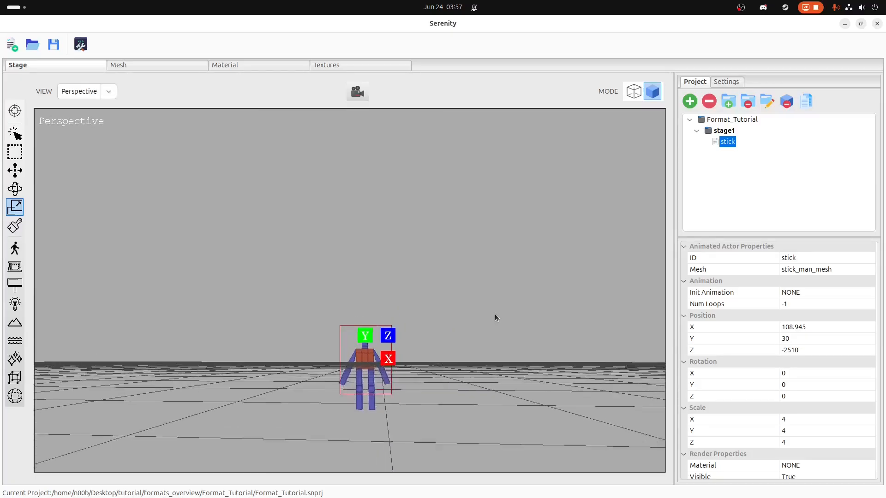
pyautogui.press('w')
pyautogui.moveTo(495, 313); pyautogui.dragTo(497, 317, button='right')
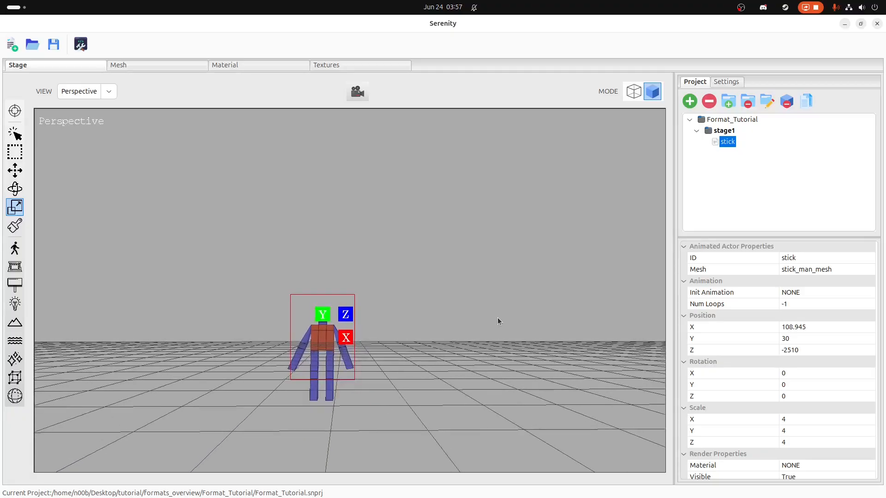
pyautogui.click(15, 111)
pyautogui.scroll(3, 309, 279)
pyautogui.press('s')
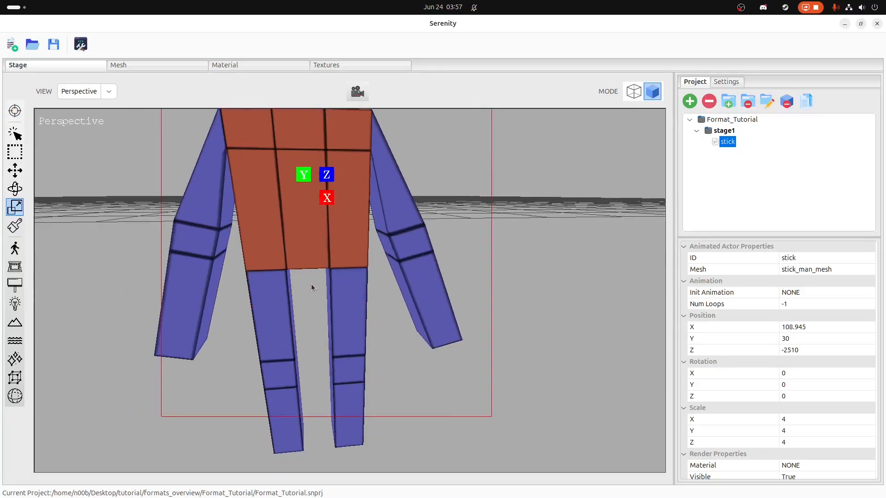